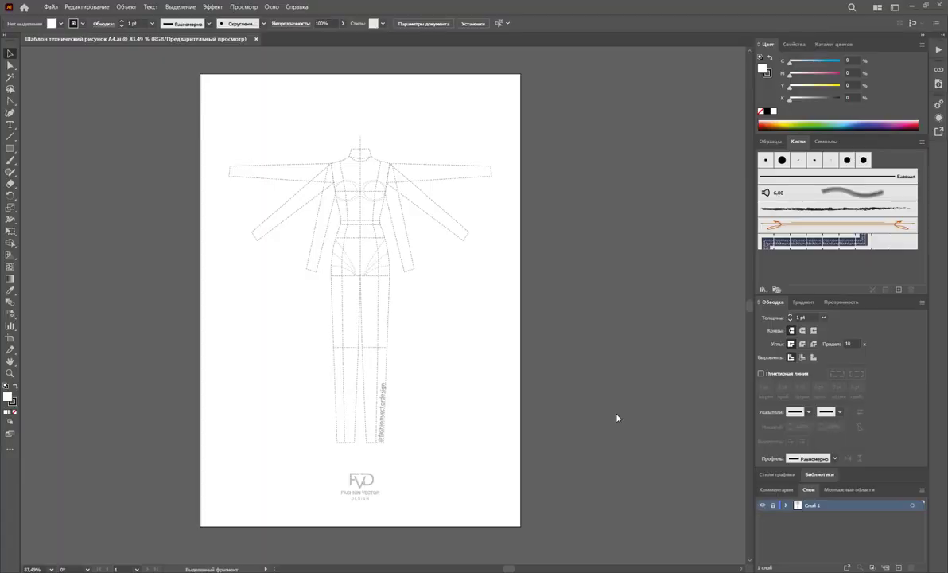
# Unlock the figure layer and delete both arms and sleeves from the dashed template.
pyautogui.press('p')
pyautogui.click(11, 65)
pyautogui.click(774, 506)
pyautogui.moveTo(505, 124); pyautogui.dragTo(414, 317)
pyautogui.press('Delete')
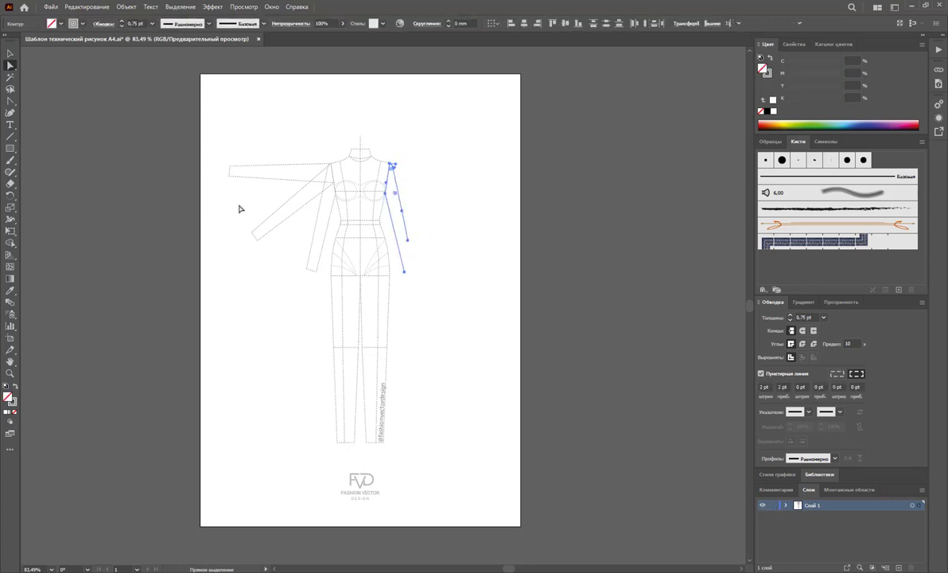
pyautogui.press('Delete')
pyautogui.moveTo(215, 109); pyautogui.dragTo(315, 290)
pyautogui.press('Delete')
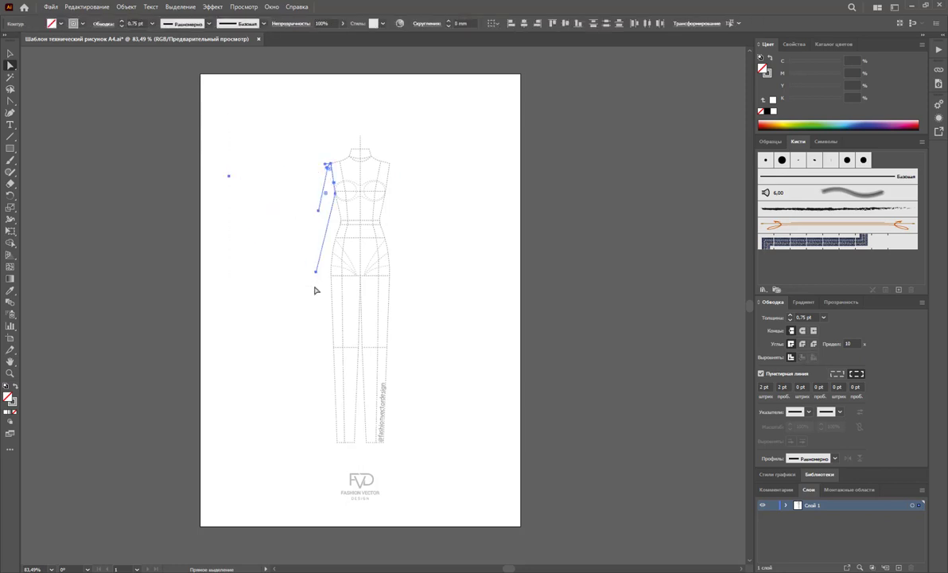
pyautogui.press('Delete')
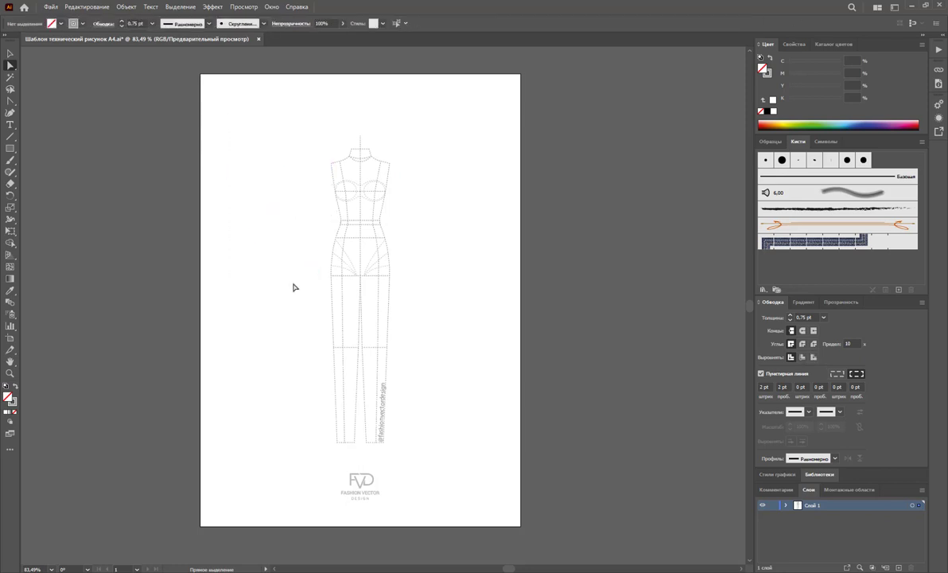
# Delete the legs and leftover stray leg paths below the torso.
pyautogui.moveTo(445, 450); pyautogui.dragTo(275, 313)
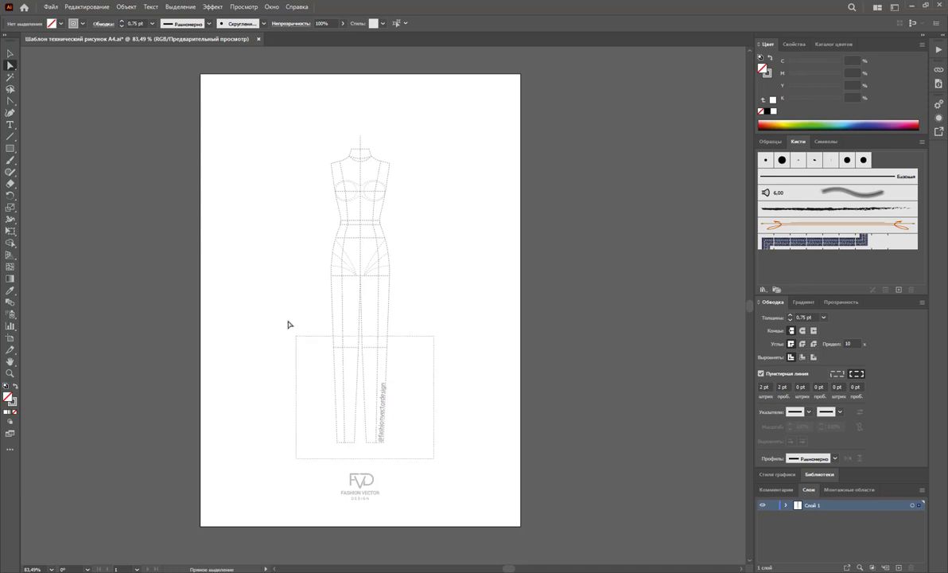
pyautogui.press('Delete')
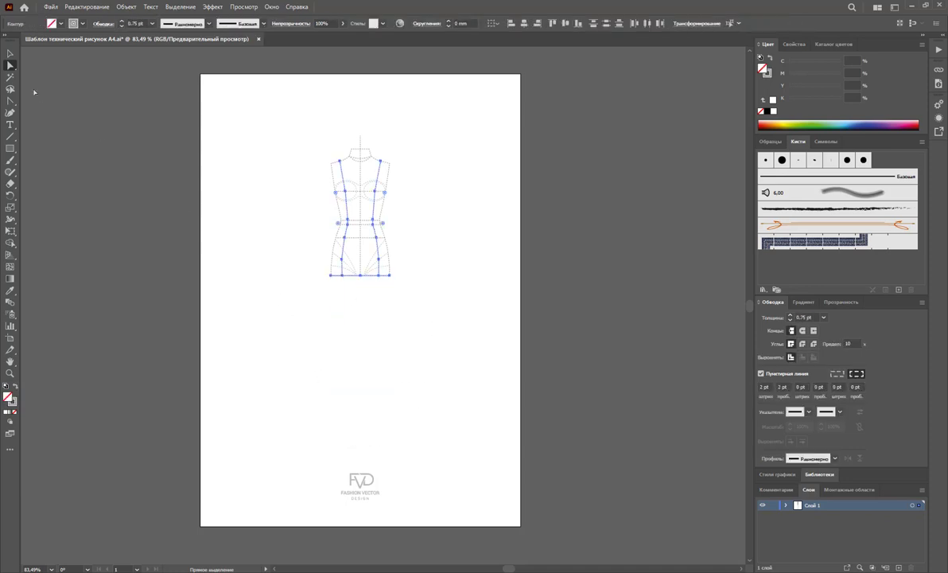
pyautogui.click(10, 52)
pyautogui.press('Delete')
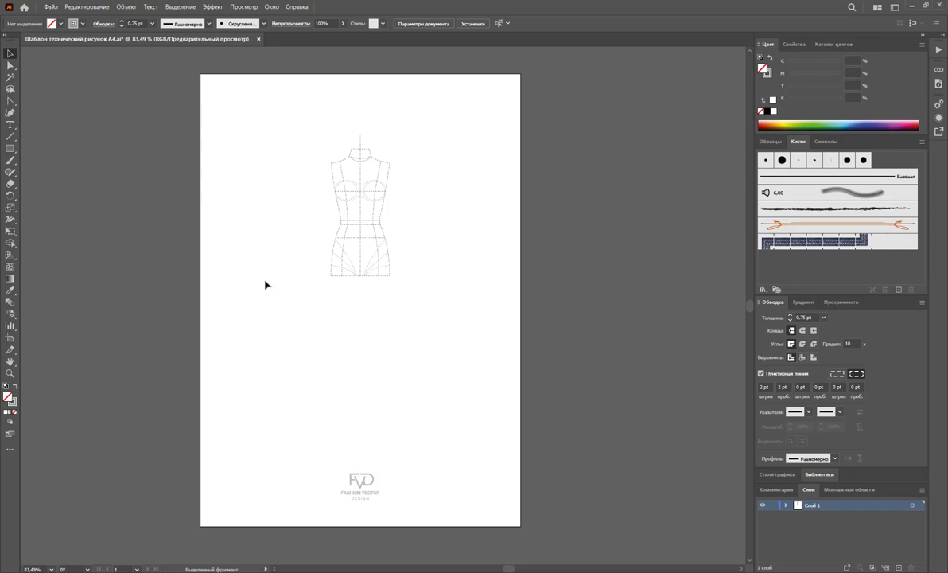
# Select all the dashed torso paths and move them up and to the left.
pyautogui.click(10, 66)
pyautogui.moveTo(273, 118); pyautogui.dragTo(428, 331)
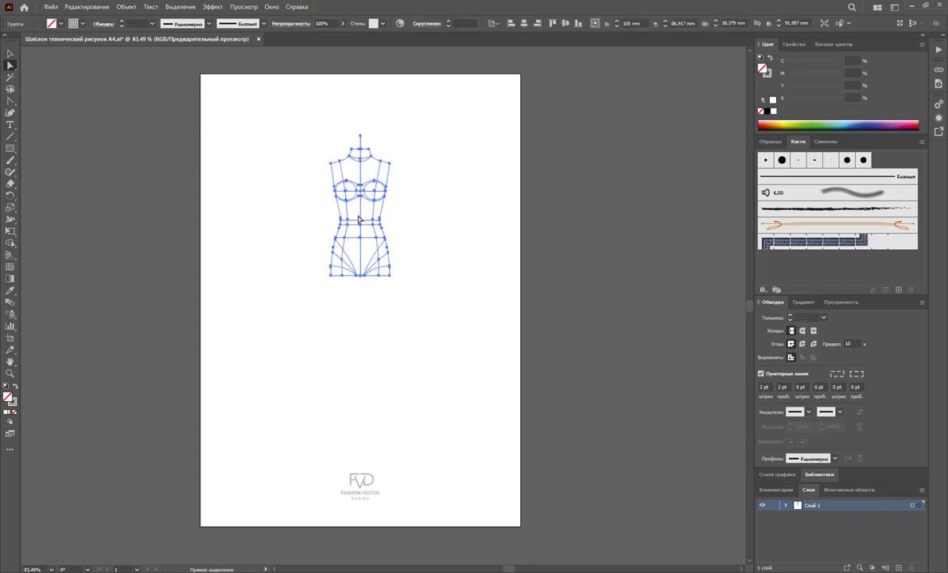
pyautogui.click(327, 226)
pyautogui.click(400, 297)
pyautogui.moveTo(407, 328); pyautogui.dragTo(273, 82)
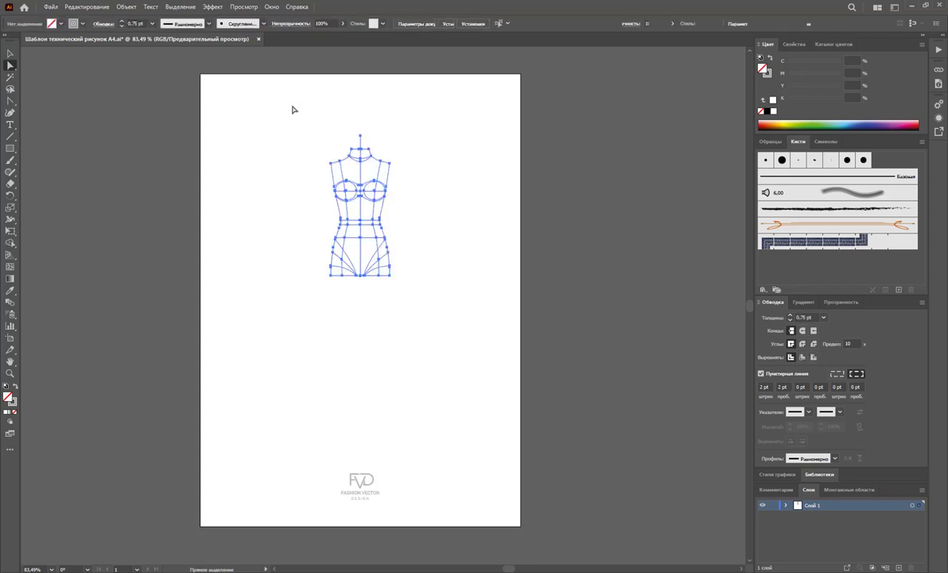
pyautogui.click(10, 53)
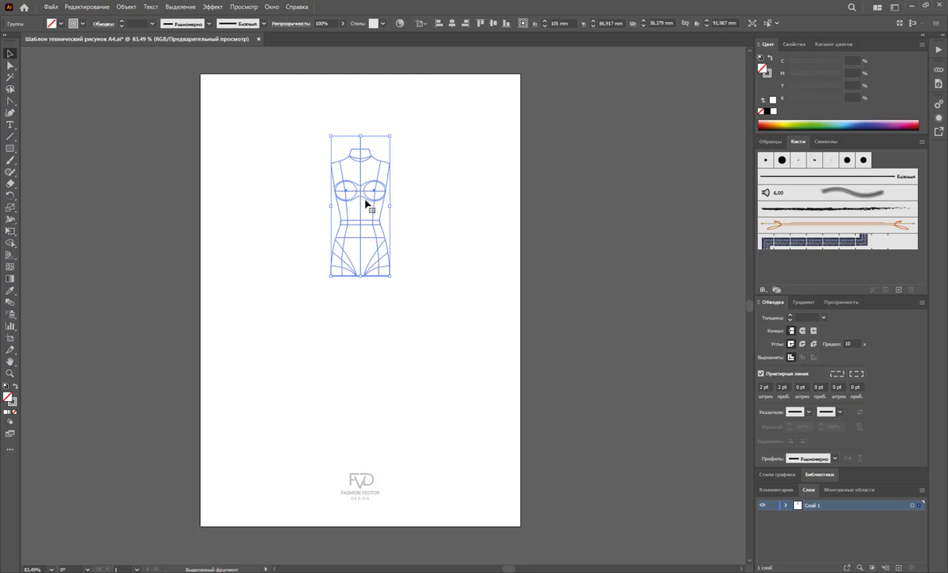
pyautogui.moveTo(361, 199)
pyautogui.mouseDown()
pyautogui.moveTo(272, 173)
pyautogui.moveTo(295, 242)
pyautogui.mouseUp()
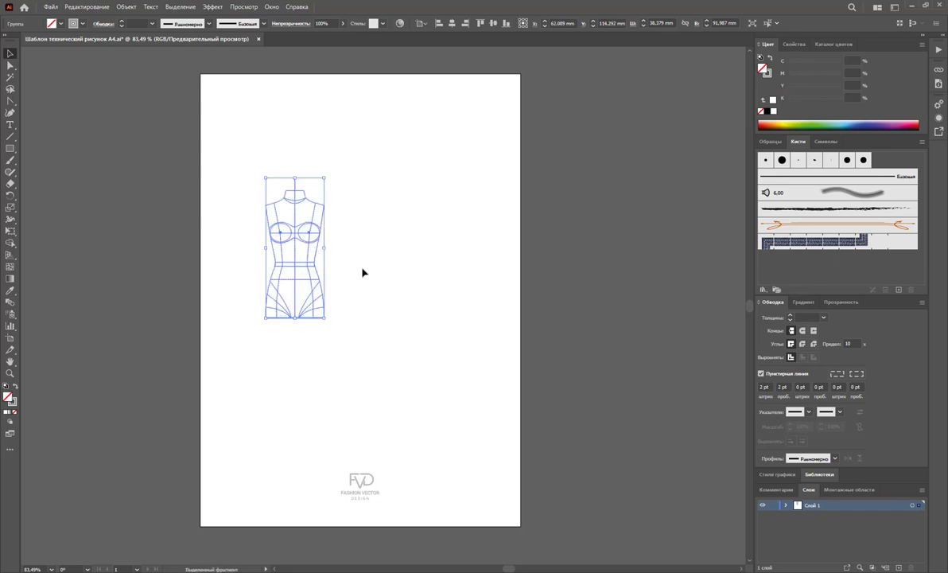
pyautogui.click(363, 272)
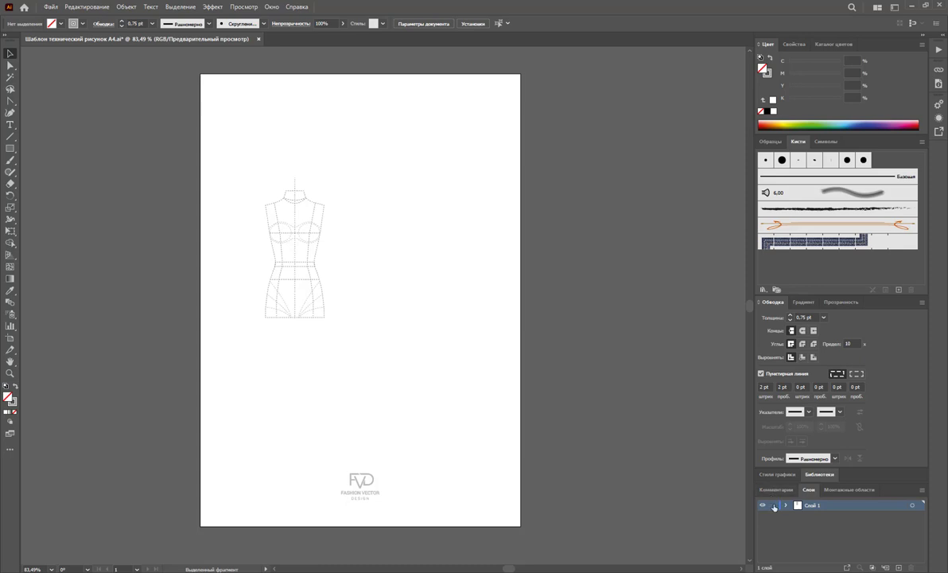
# Lock Layer 1, add a new layer above it, zoom in on the torso, and pick the Pen tool.
pyautogui.click(773, 505)
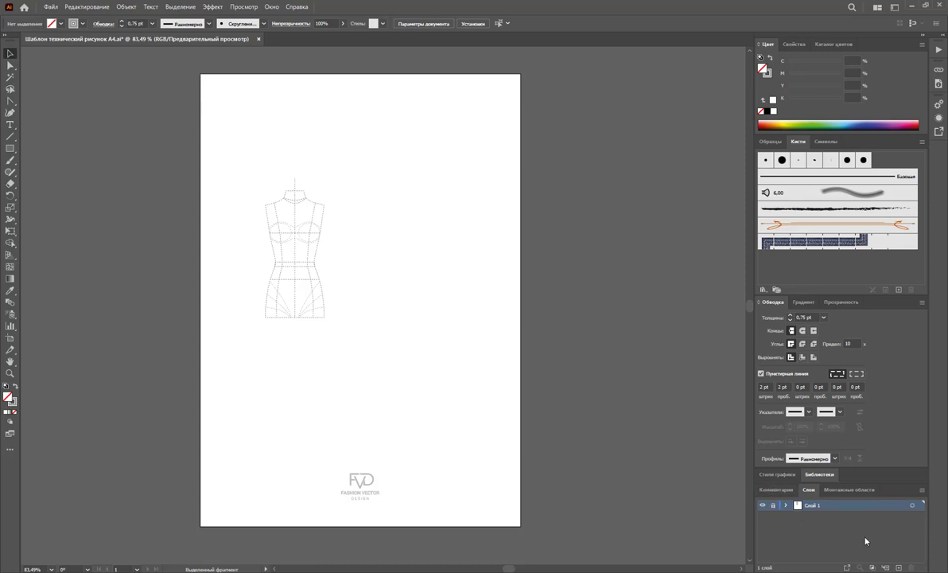
pyautogui.click(899, 568)
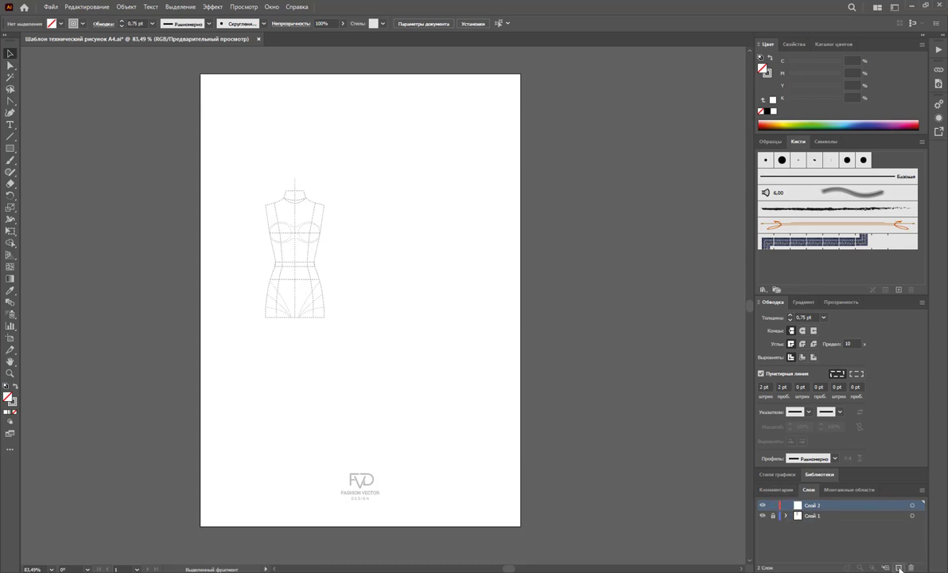
pyautogui.click(10, 372)
pyautogui.moveTo(295, 250)
pyautogui.mouseDown()
pyautogui.moveTo(331, 284)
pyautogui.moveTo(451, 336)
pyautogui.moveTo(441, 307)
pyautogui.mouseUp()
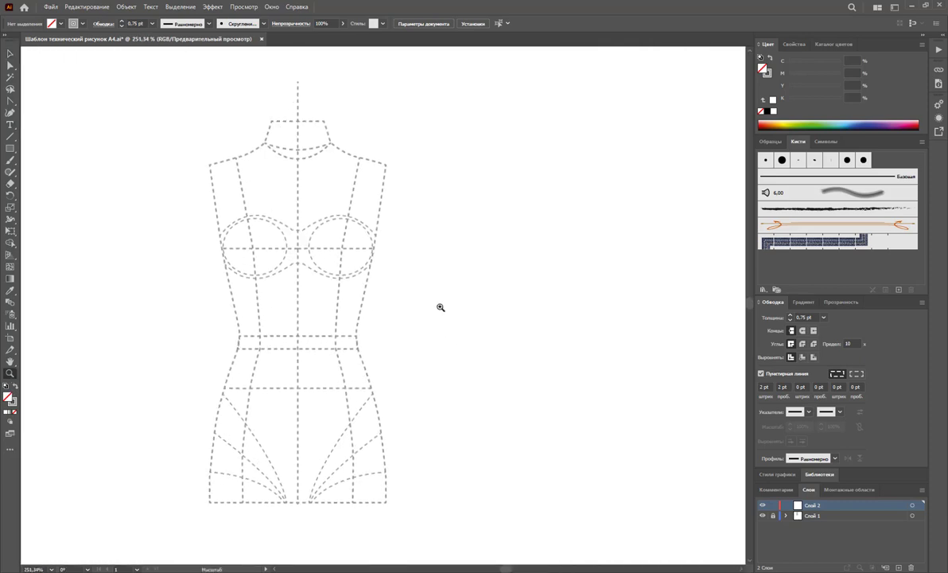
pyautogui.moveTo(505, 568); pyautogui.dragTo(513, 569)
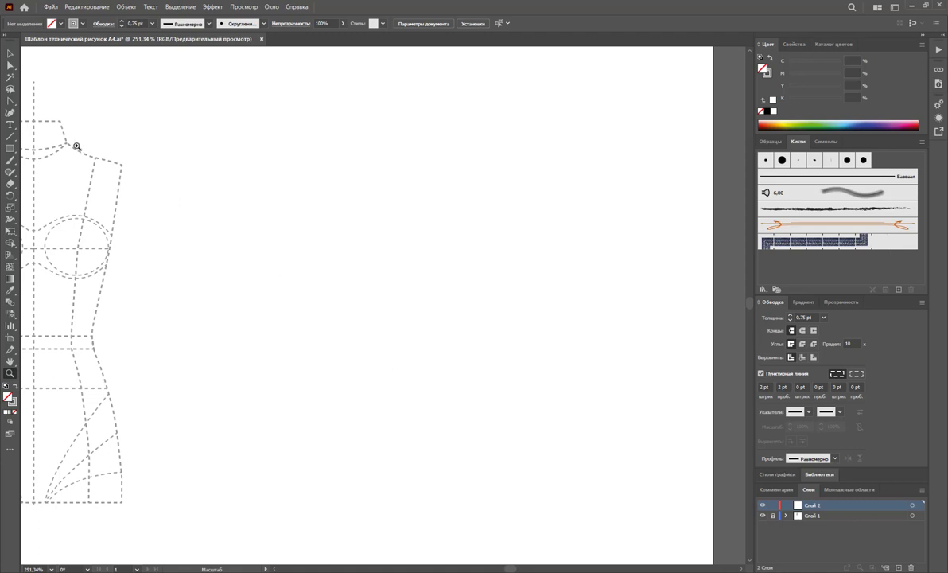
pyautogui.click(10, 113)
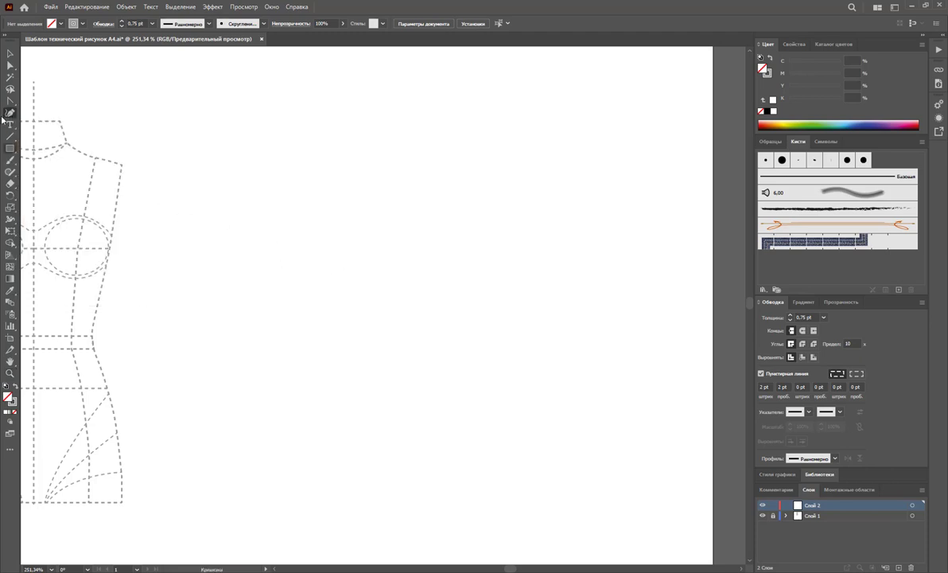
pyautogui.click(11, 101)
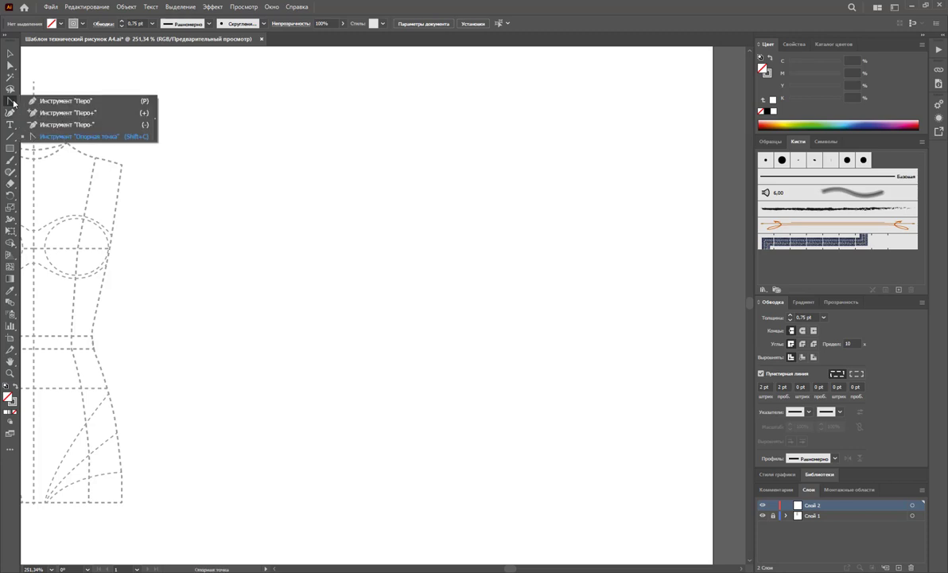
pyautogui.click(27, 99)
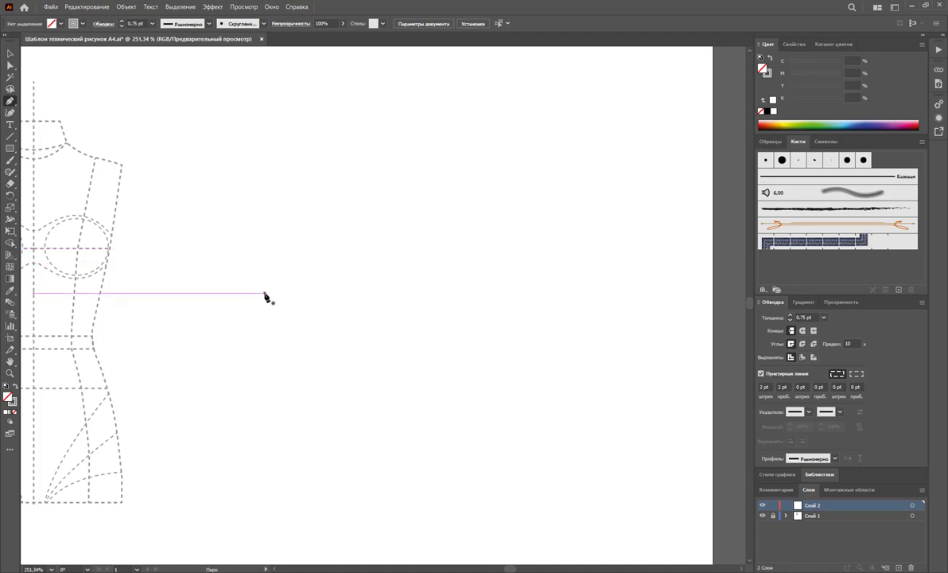
# Draw a U-shaped curve with a rounded bottom to the right of the torso.
pyautogui.click(314, 255)
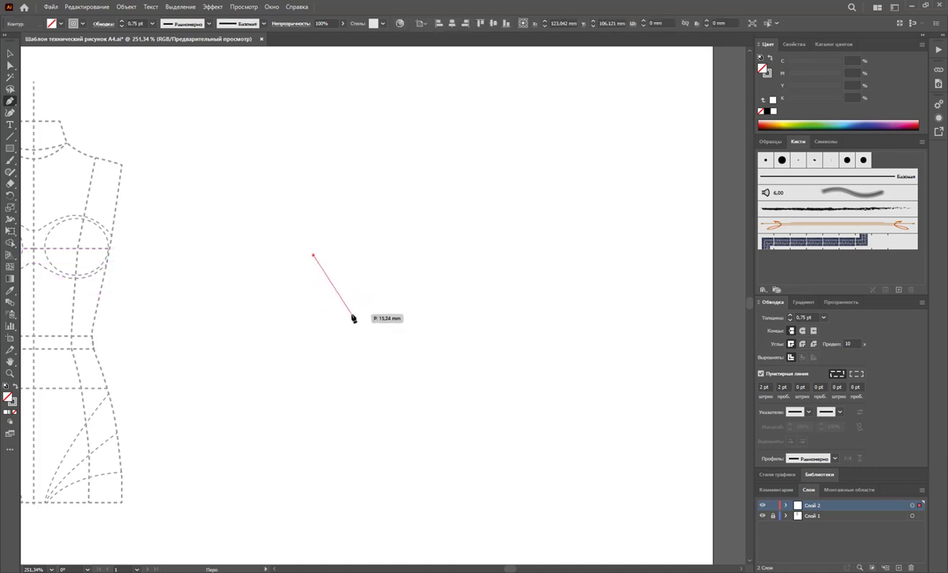
pyautogui.moveTo(351, 313); pyautogui.dragTo(391, 314)
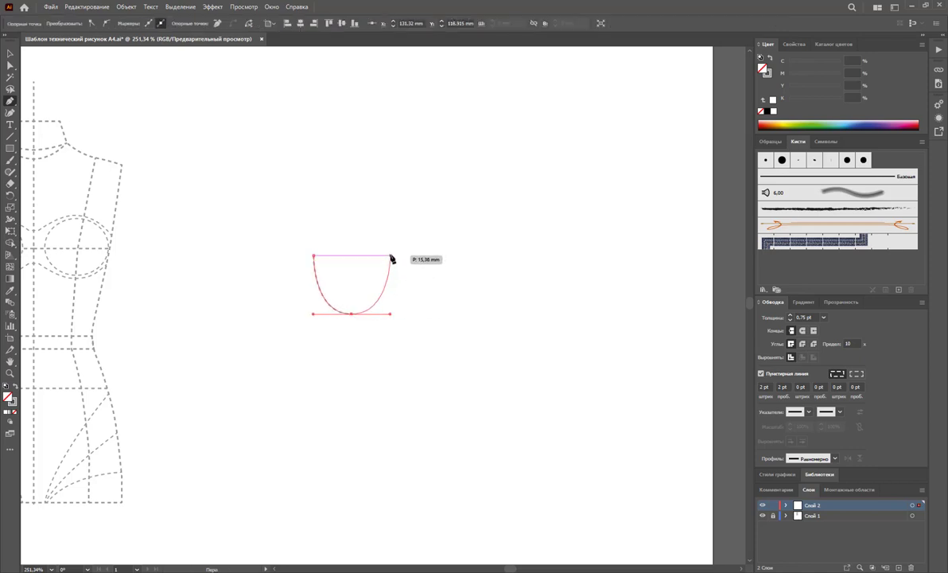
pyautogui.moveTo(390, 255); pyautogui.dragTo(431, 293)
pyautogui.press('Escape')
# Give the U curve a solid 3 pt stroke instead of dashed.
pyautogui.press('v')
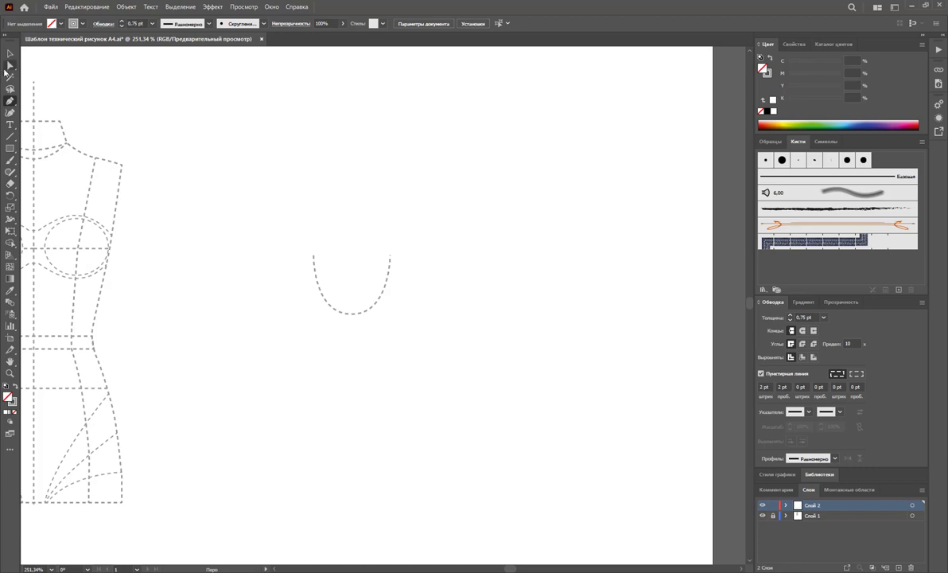
pyautogui.moveTo(418, 245); pyautogui.dragTo(364, 296)
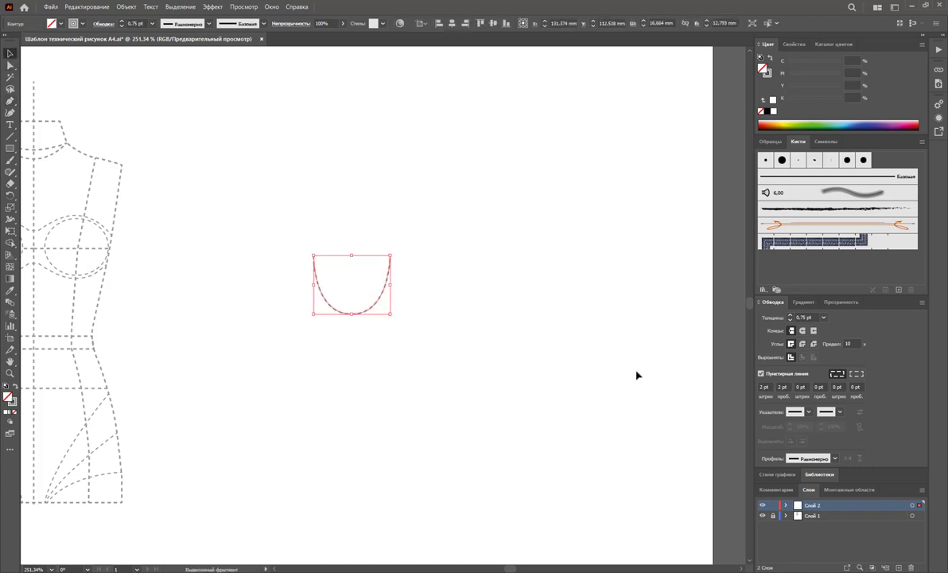
pyautogui.click(824, 317)
pyautogui.click(836, 360)
pyautogui.click(825, 318)
pyautogui.click(837, 385)
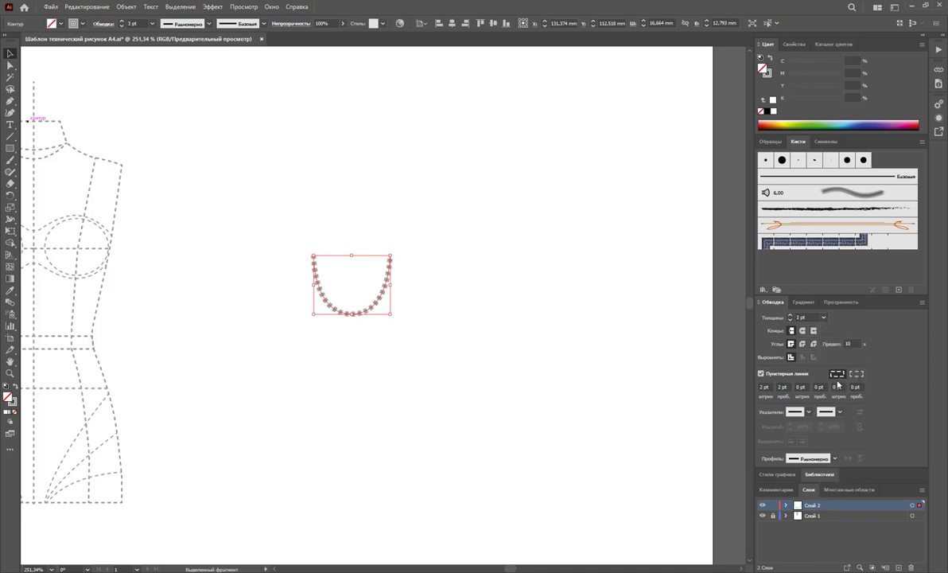
pyautogui.click(761, 374)
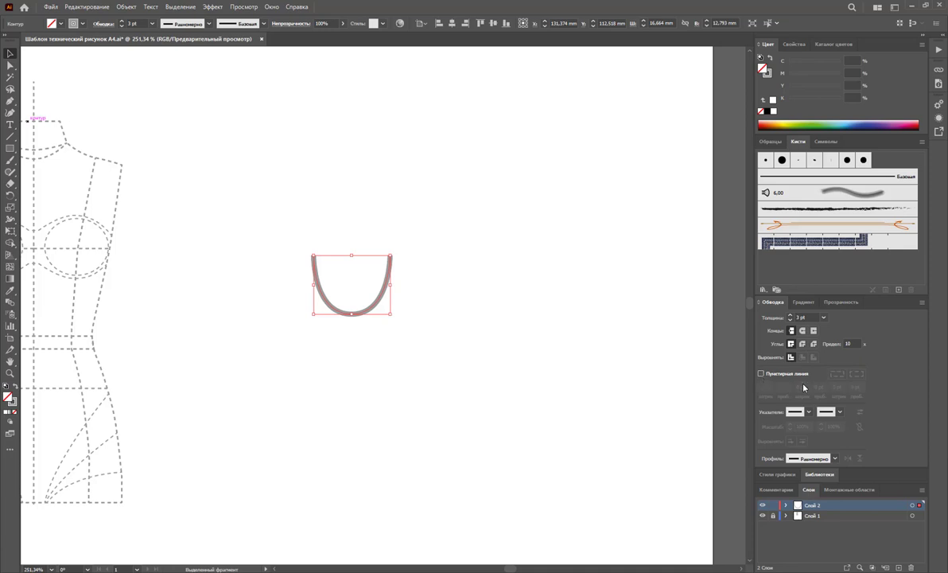
# Make the U's stroke black with no fill.
pyautogui.click(770, 141)
pyautogui.click(781, 173)
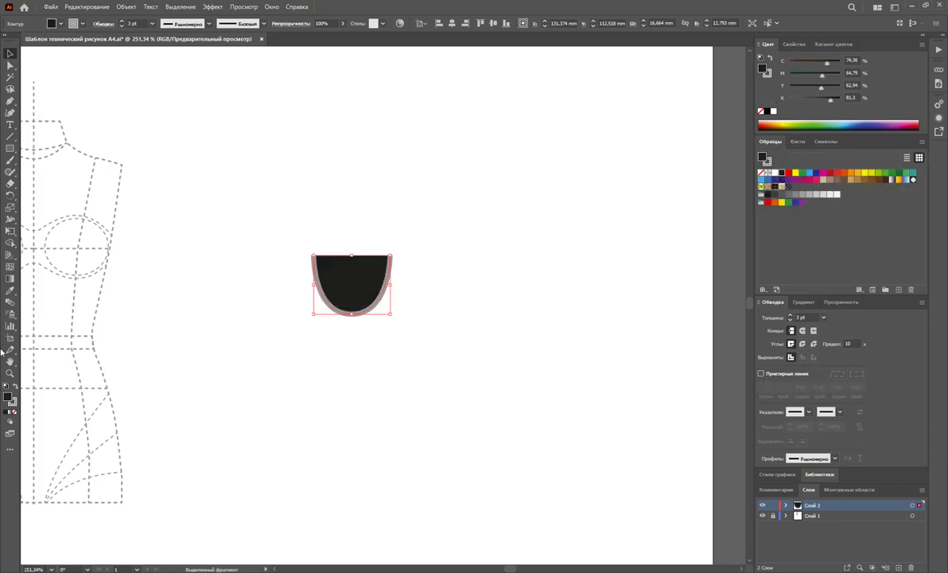
pyautogui.click(14, 386)
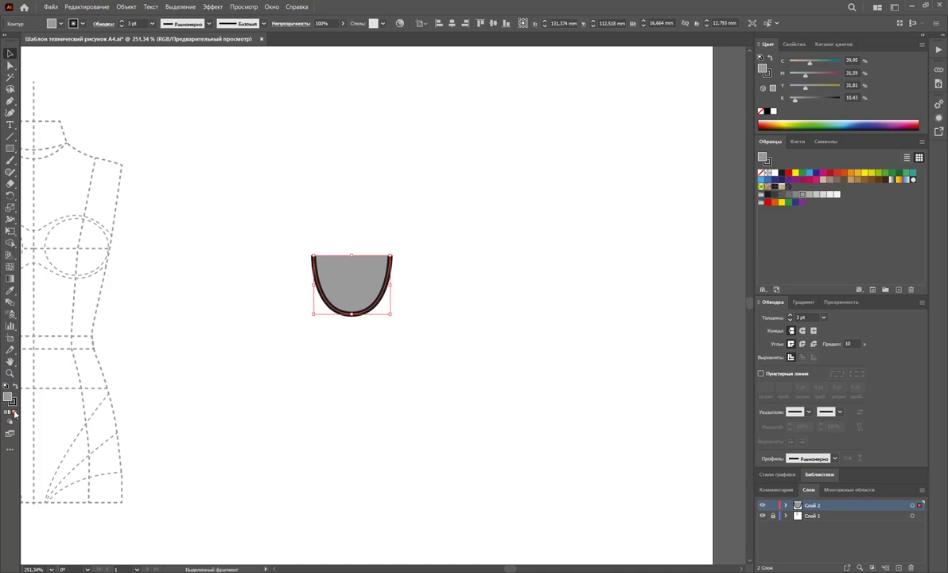
pyautogui.click(14, 413)
pyautogui.click(342, 416)
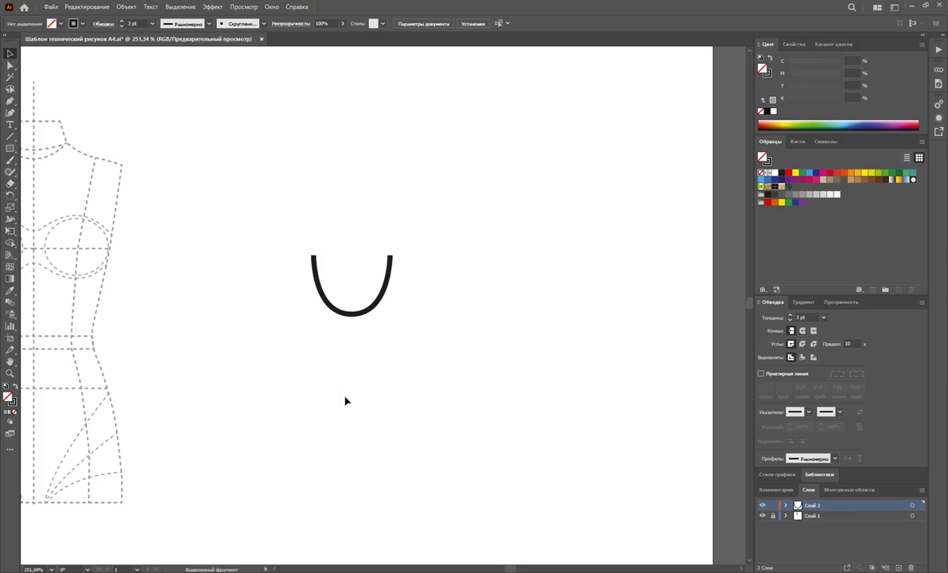
# Duplicate the U twice to the right and squash the three scallops to a shallower height.
pyautogui.moveTo(346, 322); pyautogui.dragTo(423, 321)
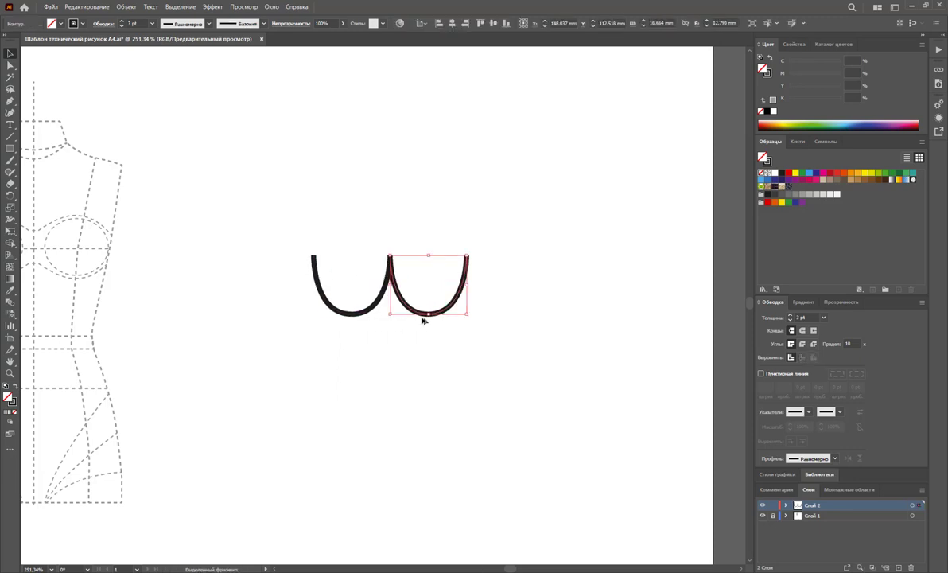
pyautogui.press('Right')
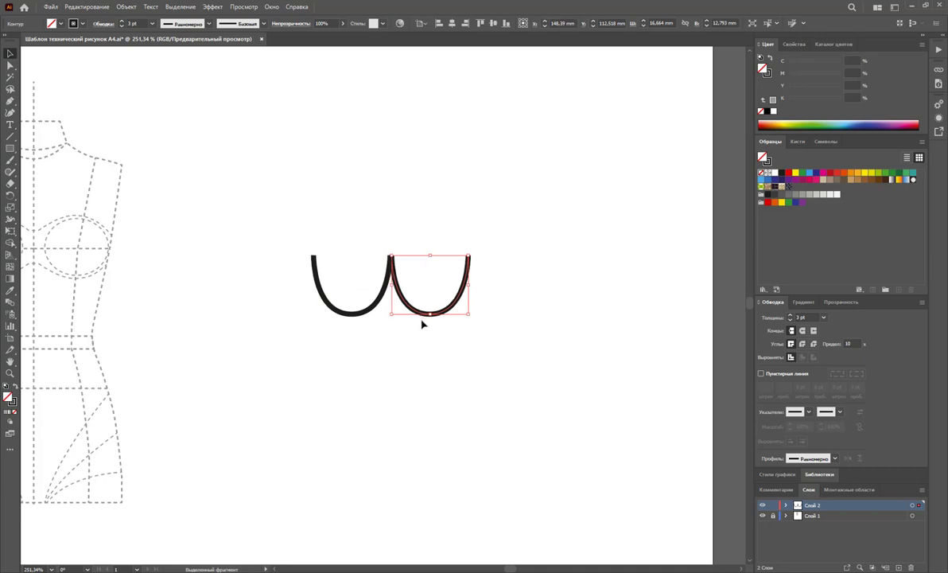
pyautogui.click(426, 397)
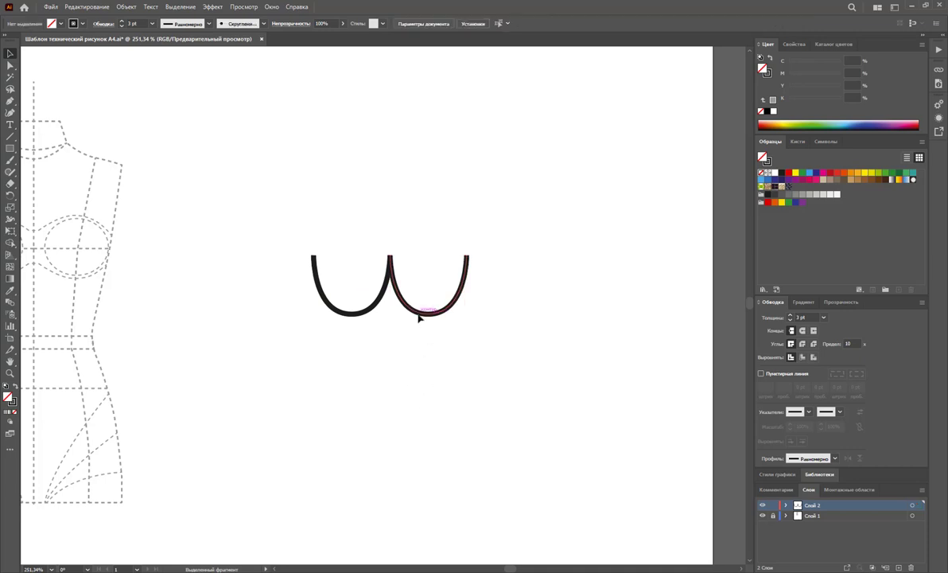
pyautogui.moveTo(421, 317); pyautogui.dragTo(493, 318)
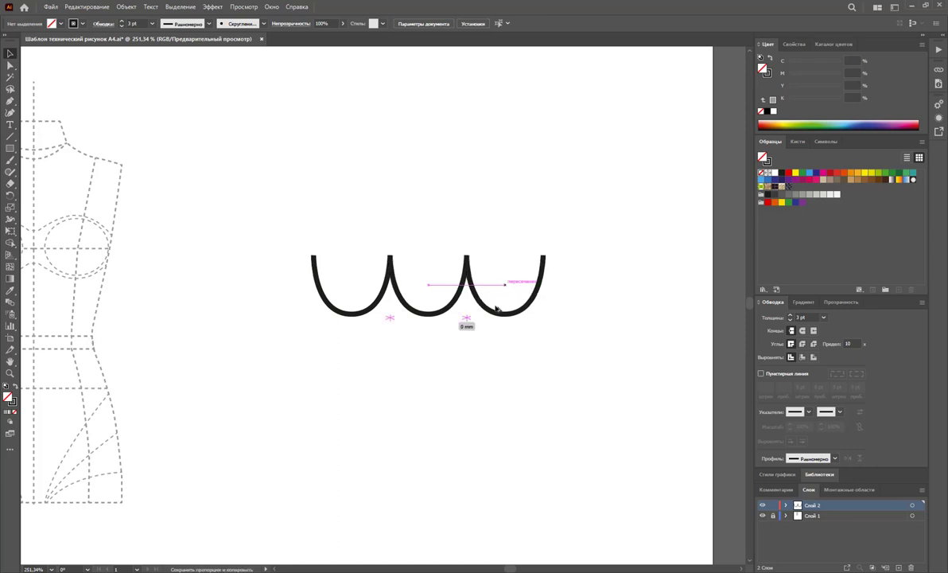
pyautogui.click(538, 387)
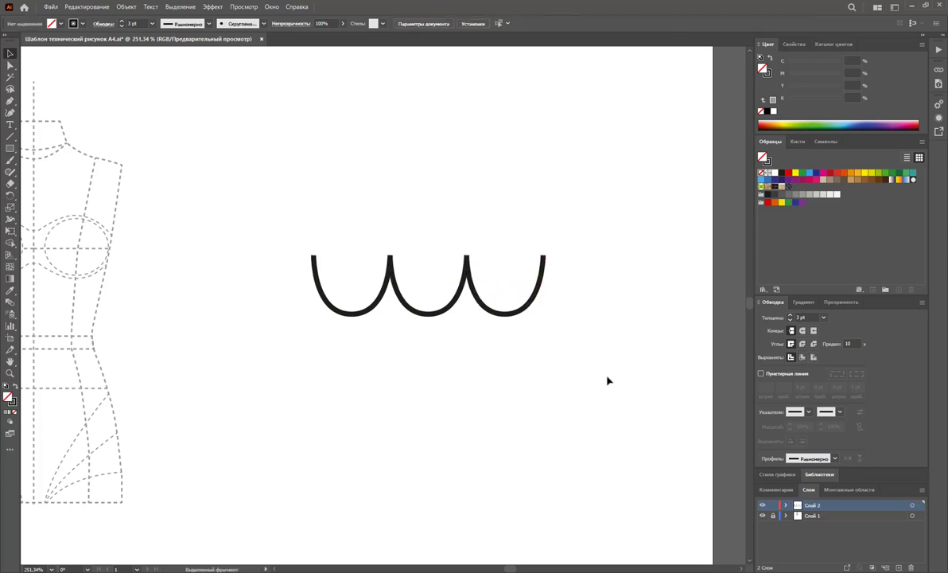
pyautogui.moveTo(607, 381); pyautogui.dragTo(306, 301)
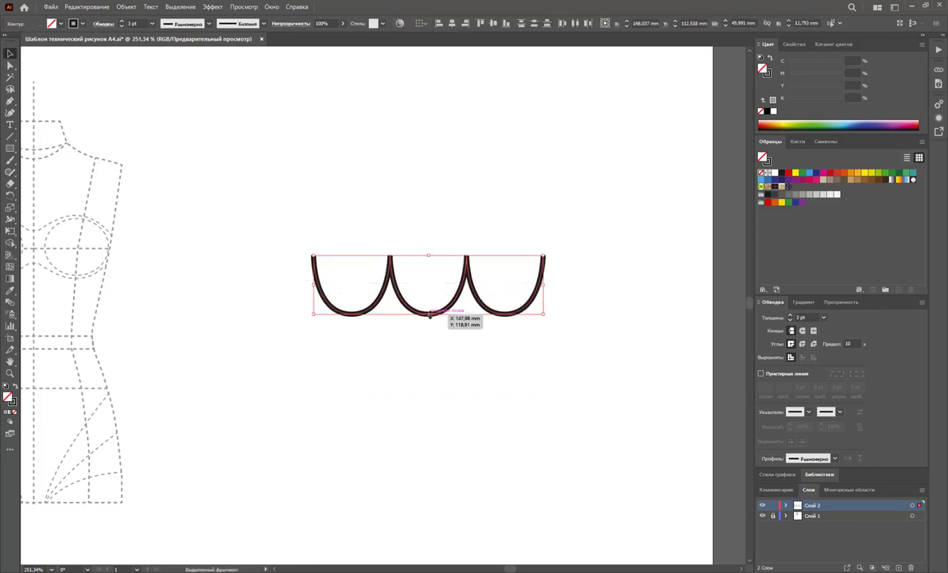
pyautogui.moveTo(428, 315)
pyautogui.mouseDown()
pyautogui.moveTo(431, 303)
pyautogui.moveTo(450, 304)
pyautogui.mouseUp()
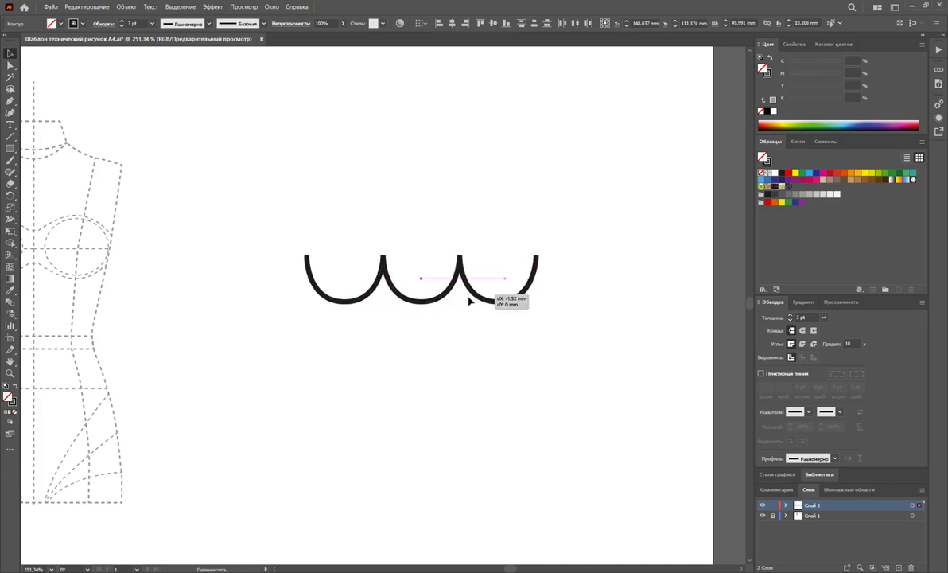
pyautogui.click(476, 363)
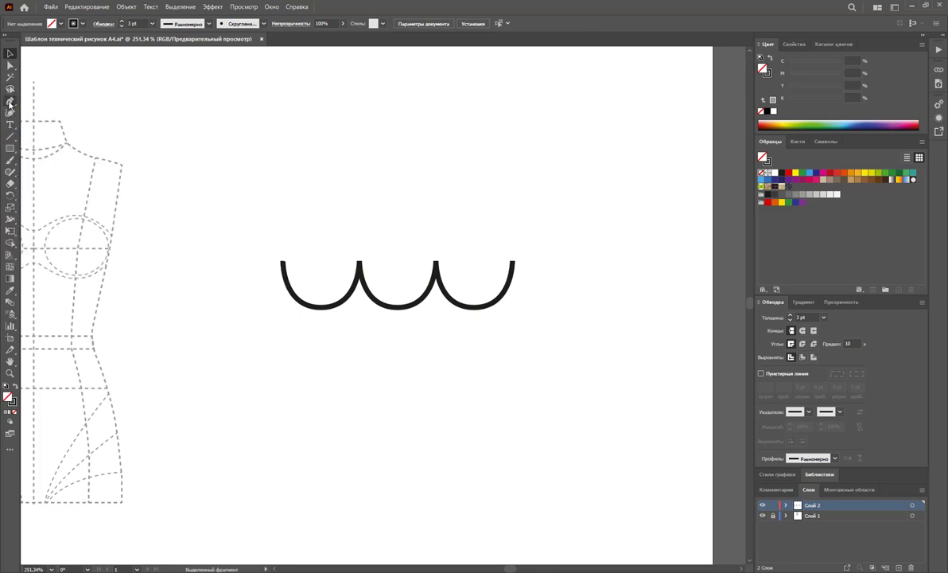
# Draw a small loop beneath the junction of the first two scallops and nudge it right.
pyautogui.click(11, 100)
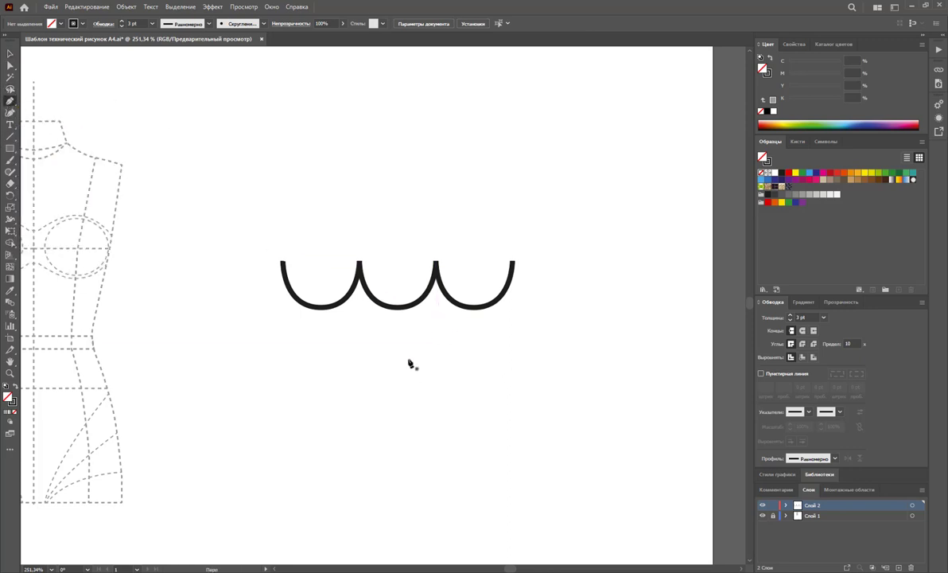
pyautogui.click(387, 307)
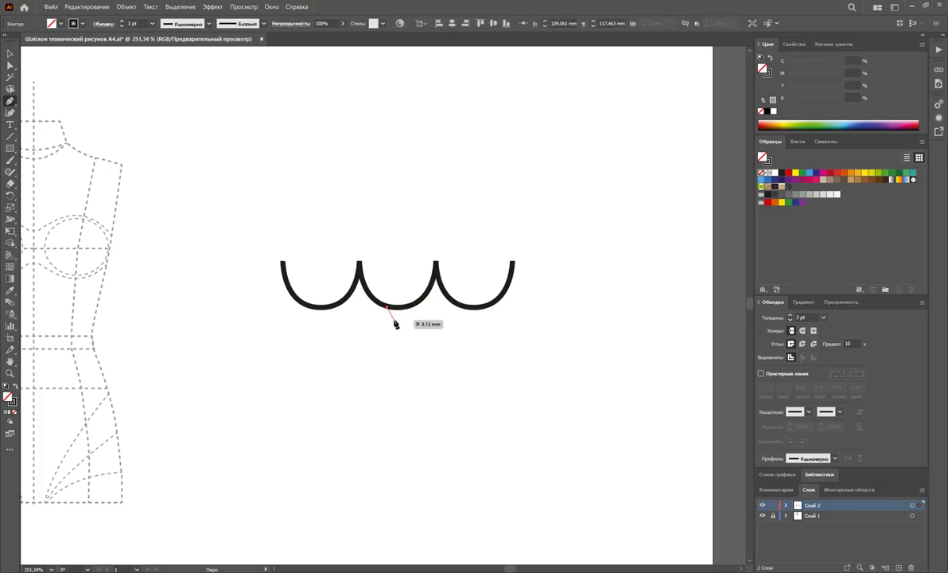
pyautogui.moveTo(391, 319); pyautogui.dragTo(404, 312)
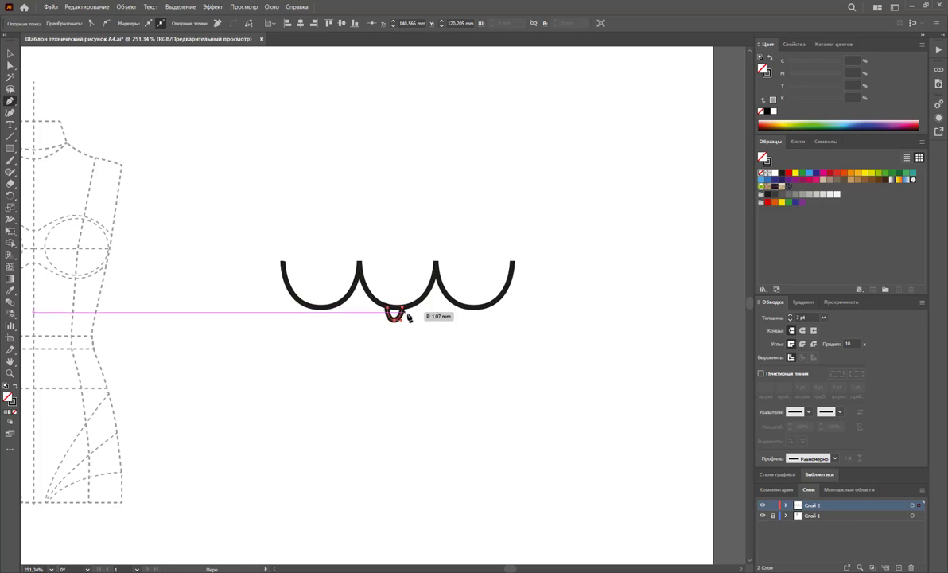
pyautogui.keyDown('ctrl'); pyautogui.click(430, 345); pyautogui.keyUp('ctrl')
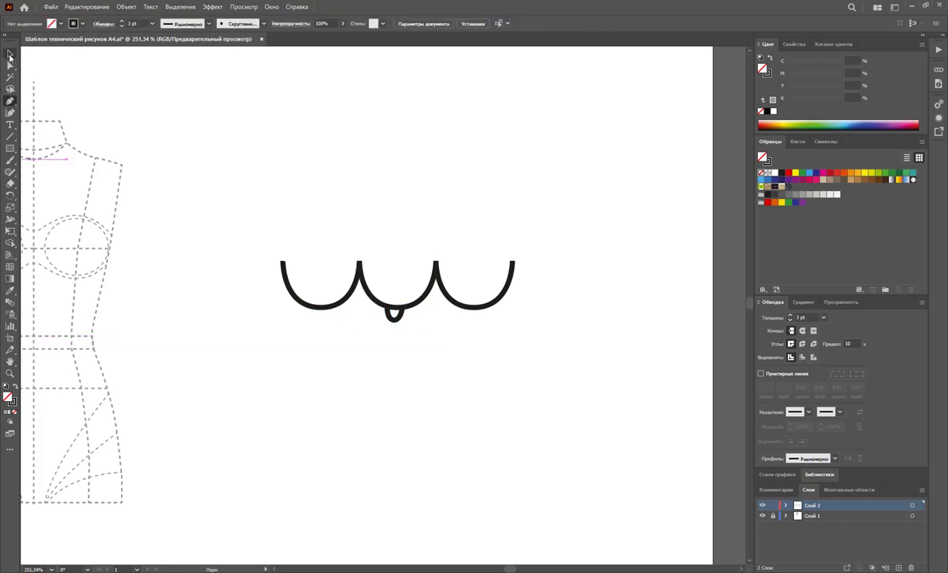
pyautogui.click(9, 53)
pyautogui.moveTo(401, 320); pyautogui.dragTo(405, 321)
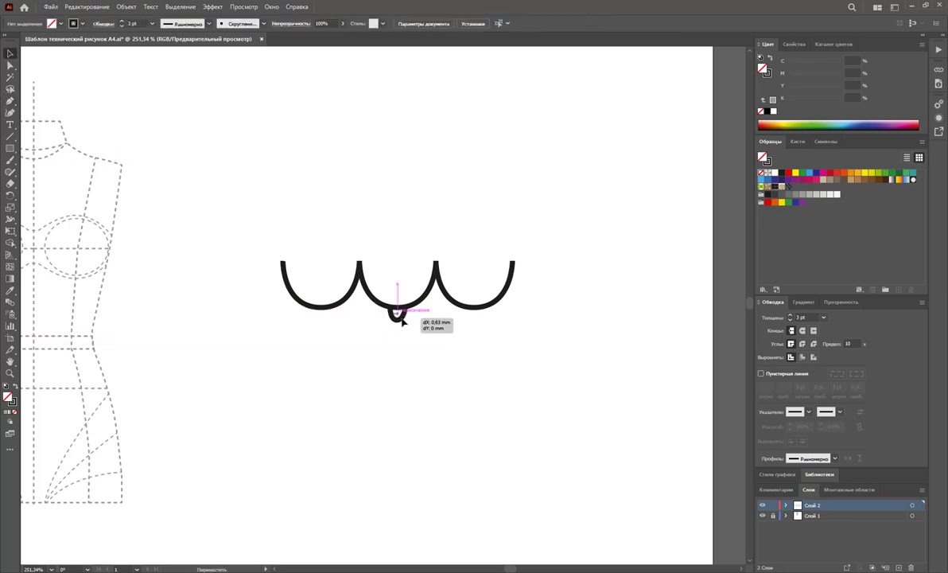
# Pull the loop's bottom anchors down and level them to lengthen it.
pyautogui.click(10, 65)
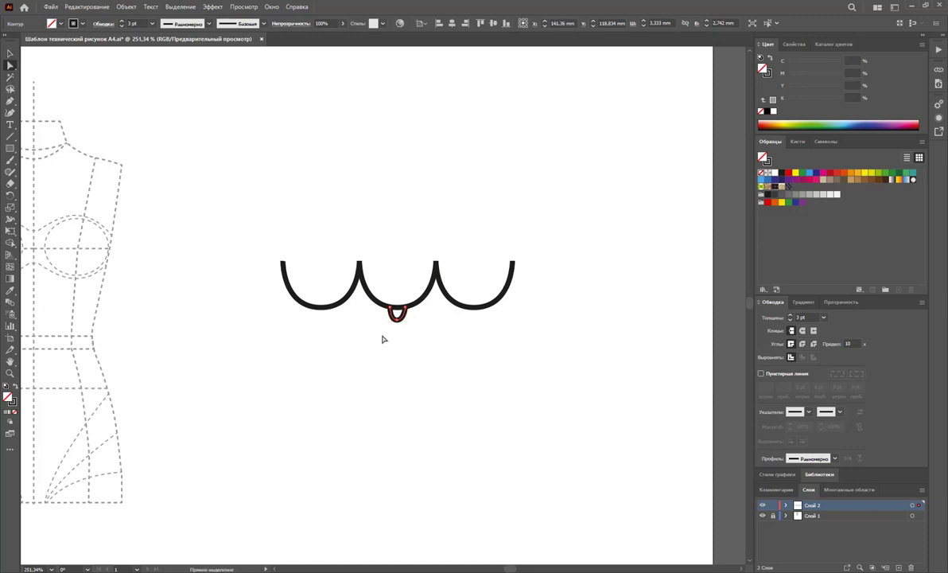
pyautogui.moveTo(397, 318)
pyautogui.mouseDown()
pyautogui.moveTo(401, 328)
pyautogui.moveTo(386, 307)
pyautogui.moveTo(409, 307)
pyautogui.moveTo(398, 330)
pyautogui.mouseUp()
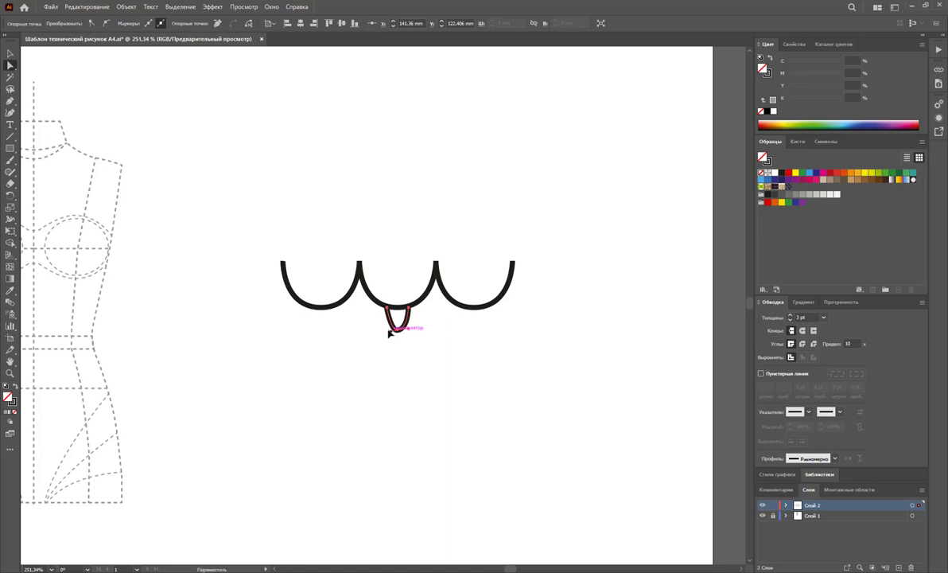
pyautogui.moveTo(391, 331); pyautogui.dragTo(392, 329)
pyautogui.click(10, 53)
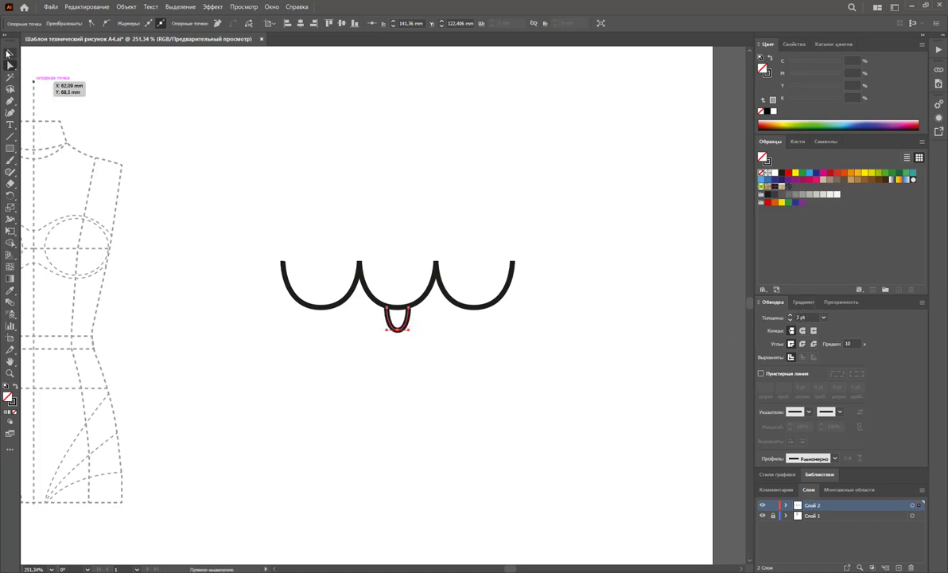
pyautogui.click(429, 392)
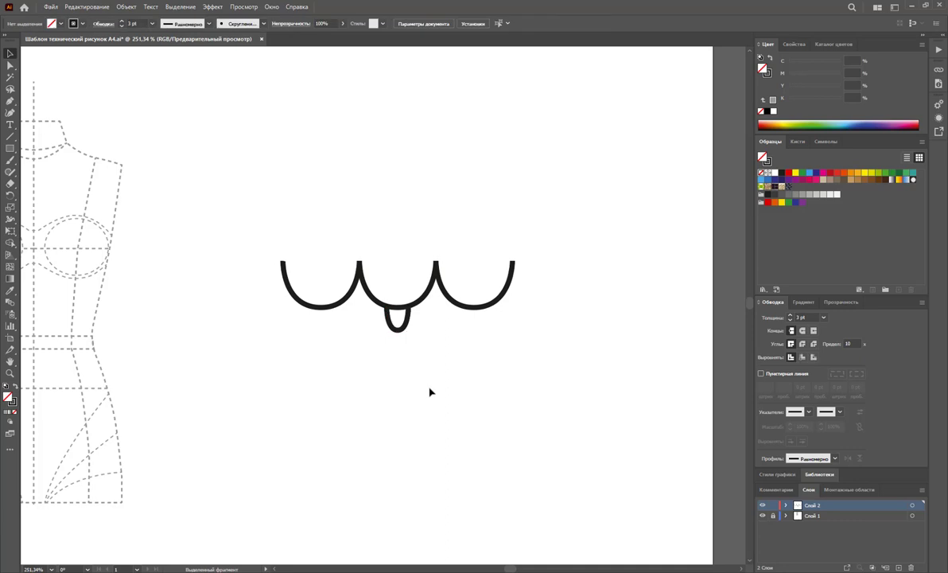
# Copy the small loop beneath the other scallop joins and duplicate the arc pair leftward for a lower wave.
pyautogui.moveTo(405, 322)
pyautogui.mouseDown()
pyautogui.moveTo(423, 320)
pyautogui.moveTo(430, 295)
pyautogui.moveTo(442, 317)
pyautogui.moveTo(392, 318)
pyautogui.moveTo(398, 302)
pyautogui.moveTo(519, 296)
pyautogui.mouseUp()
pyautogui.click(446, 352)
pyautogui.press('p')
pyautogui.click(271, 315)
pyautogui.click(523, 315)
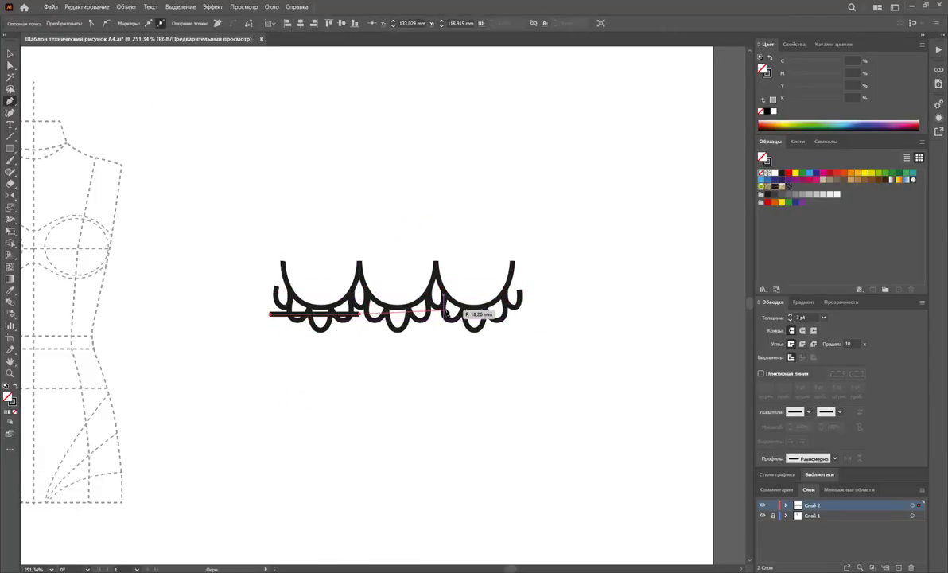
pyautogui.click(10, 99)
pyautogui.click(152, 118)
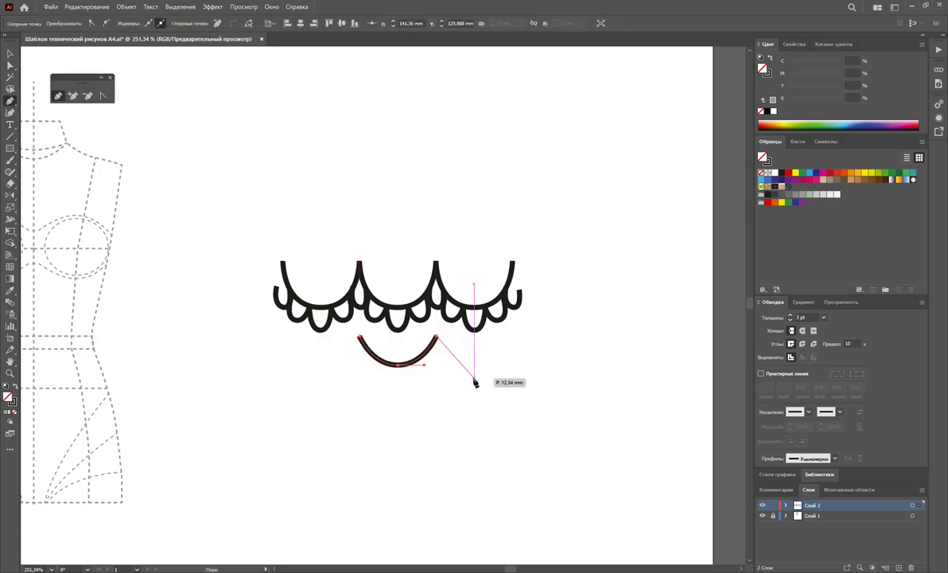
pyautogui.moveTo(501, 381); pyautogui.dragTo(333, 365)
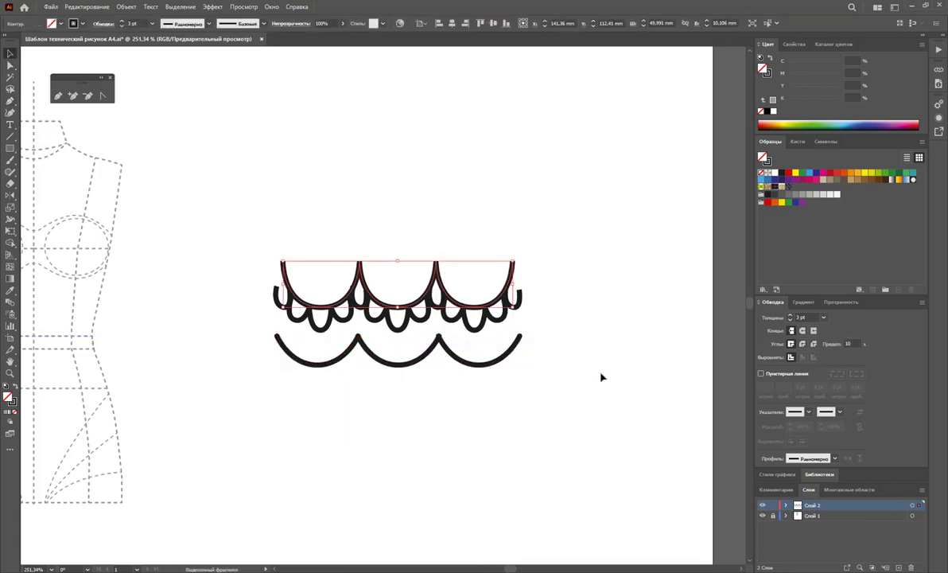
# Draw curved stems, leaves and small dots above the scallops.
pyautogui.press('p')
pyautogui.click(400, 210)
pyautogui.moveTo(384, 280); pyautogui.dragTo(381, 296)
pyautogui.click(348, 210)
pyautogui.moveTo(322, 272); pyautogui.dragTo(349, 276)
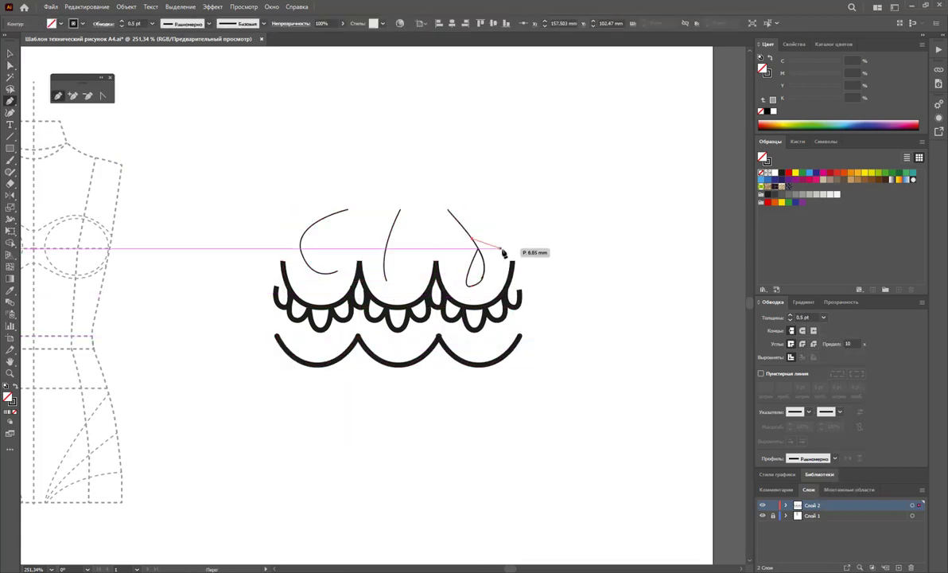
pyautogui.click(452, 216)
pyautogui.moveTo(452, 219); pyautogui.dragTo(318, 296)
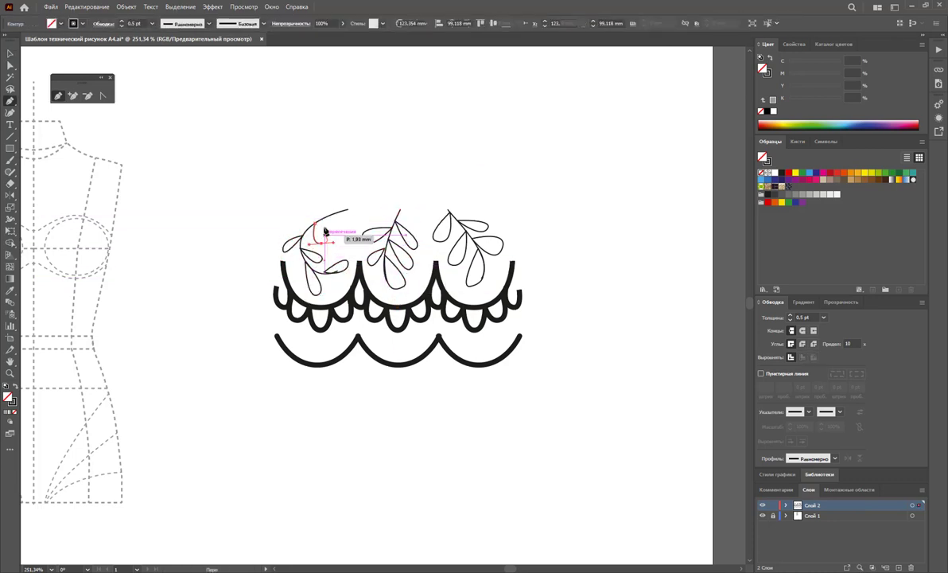
pyautogui.moveTo(335, 237); pyautogui.dragTo(283, 227)
# Fill all the leaves, stems and dots solid black.
pyautogui.hotkey('ctrl', 'a')
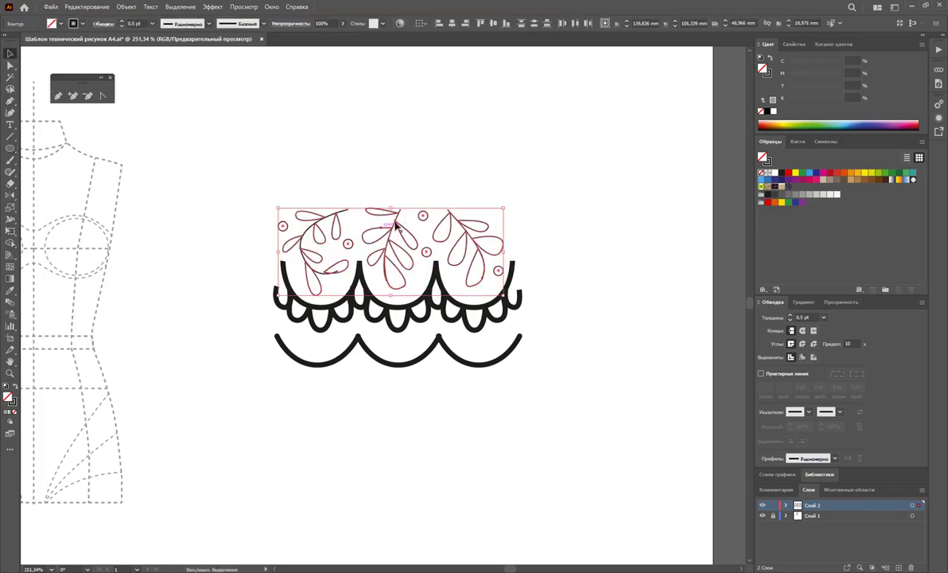
pyautogui.hotkey('shift', 'x')
pyautogui.click(596, 254)
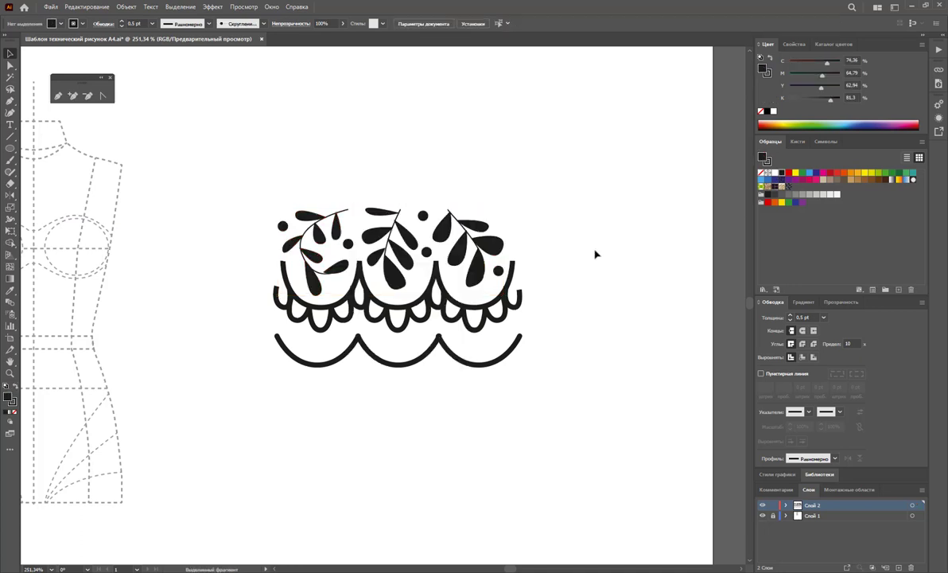
pyautogui.moveTo(525, 402); pyautogui.dragTo(233, 303)
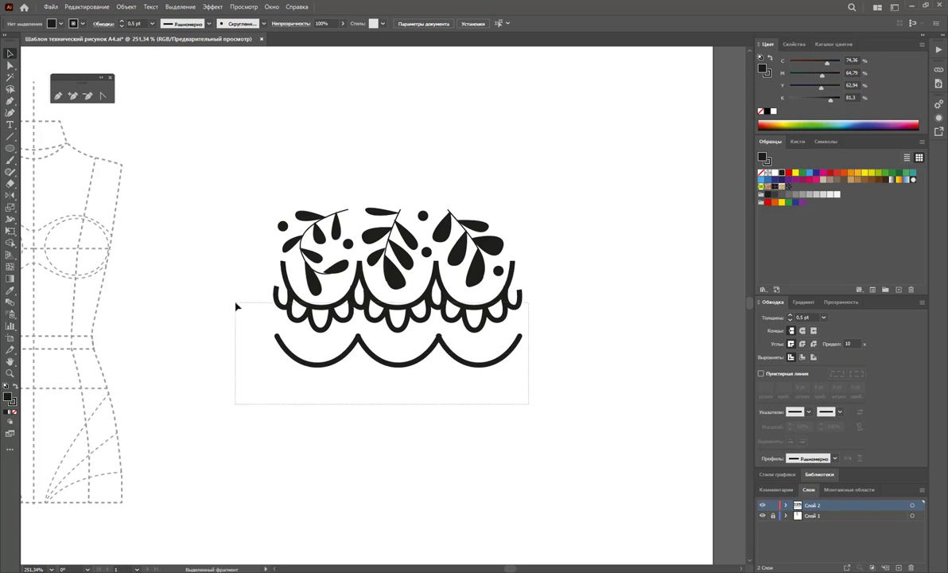
# Convert the scallop band strokes into filled shapes with Object > Path > Outline Stroke.
pyautogui.click(492, 376)
pyautogui.click(480, 367)
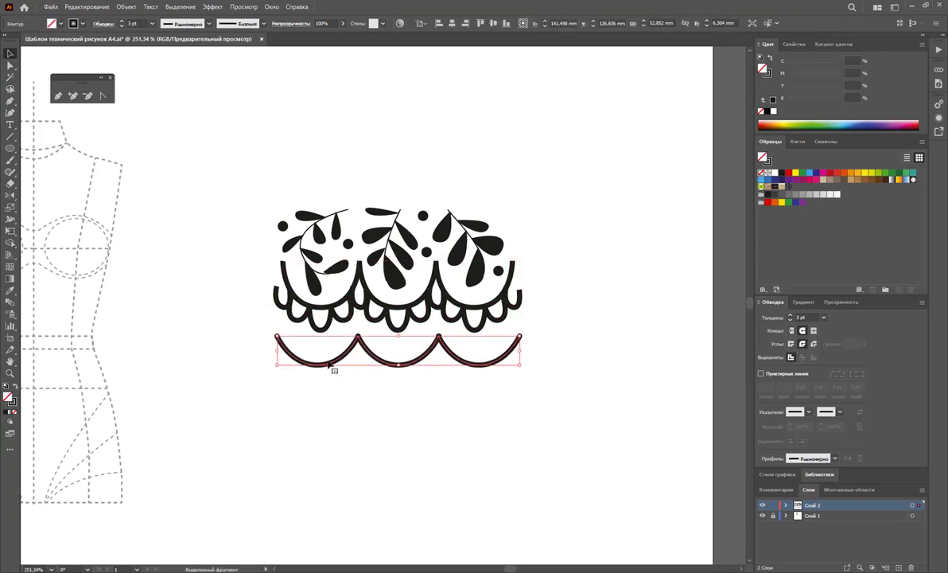
pyautogui.moveTo(562, 413); pyautogui.dragTo(256, 308)
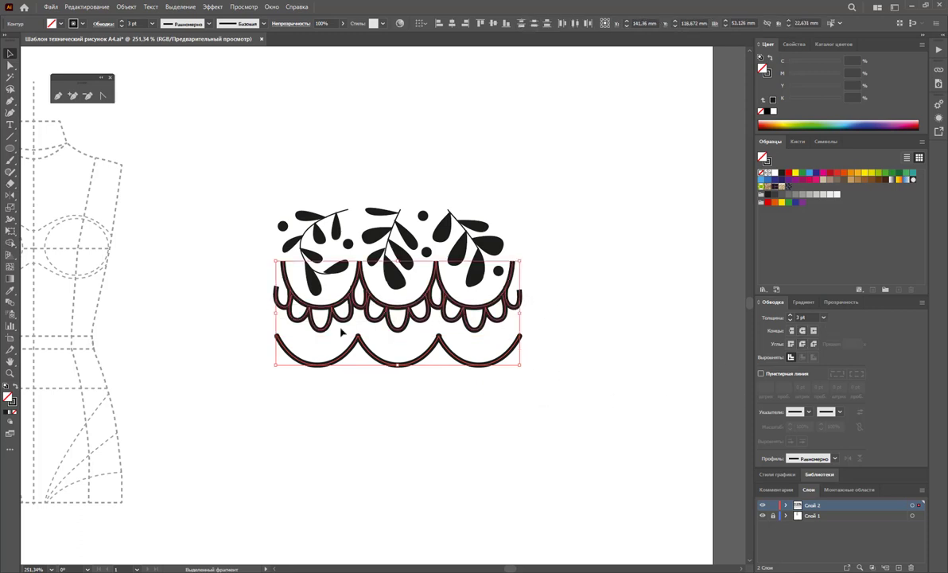
pyautogui.click(101, 9)
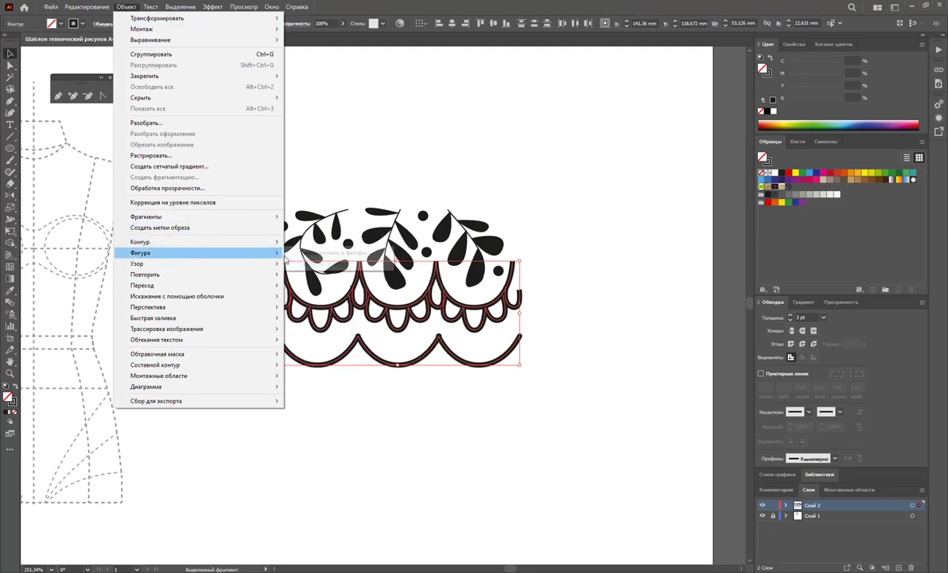
pyautogui.click(350, 267)
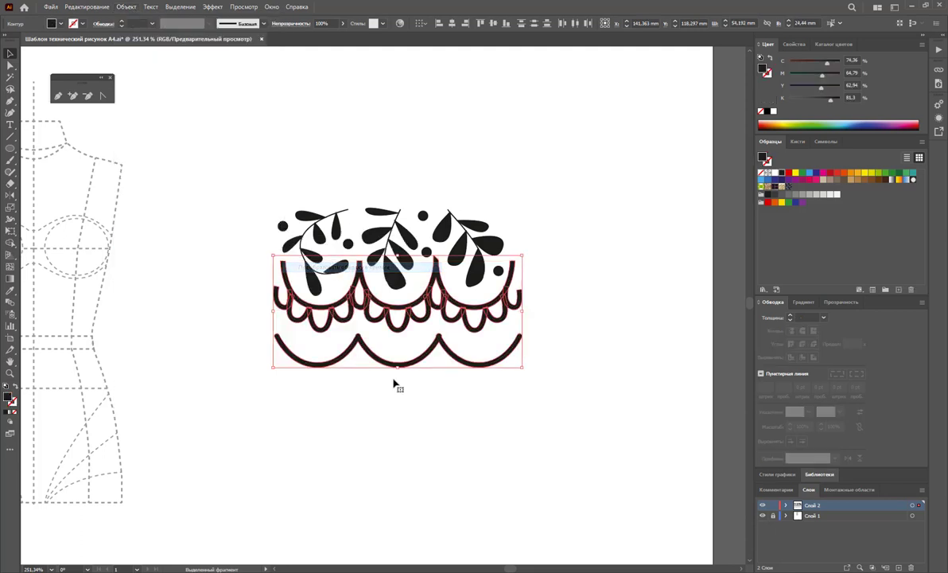
# Swap the bottom wave's fill and stroke to make it a hollow double-line band.
pyautogui.click(430, 444)
pyautogui.click(436, 338)
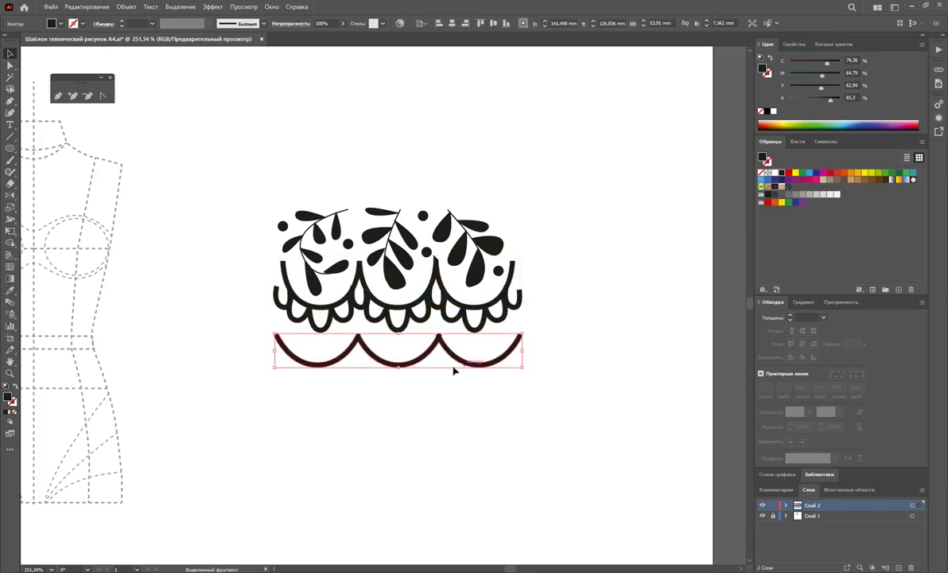
pyautogui.click(15, 386)
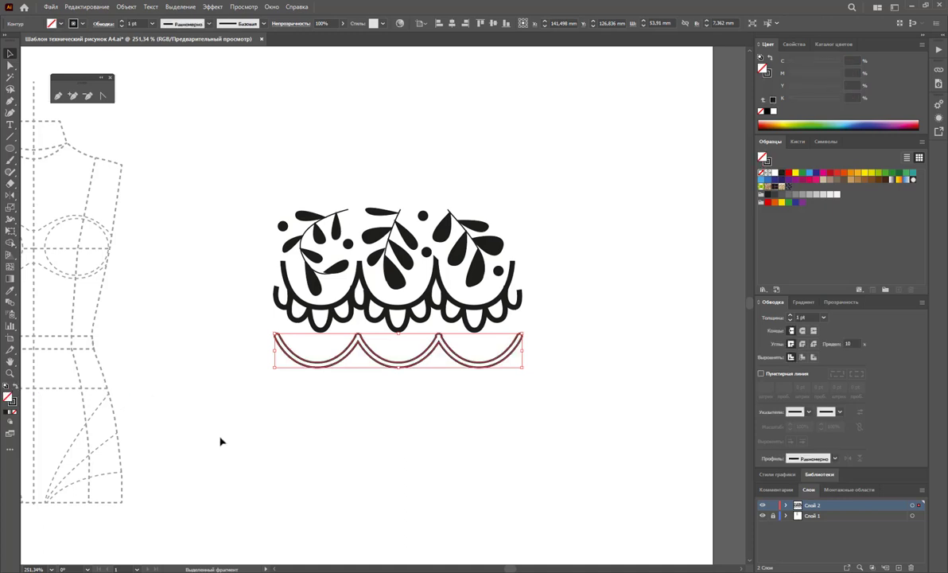
pyautogui.click(332, 441)
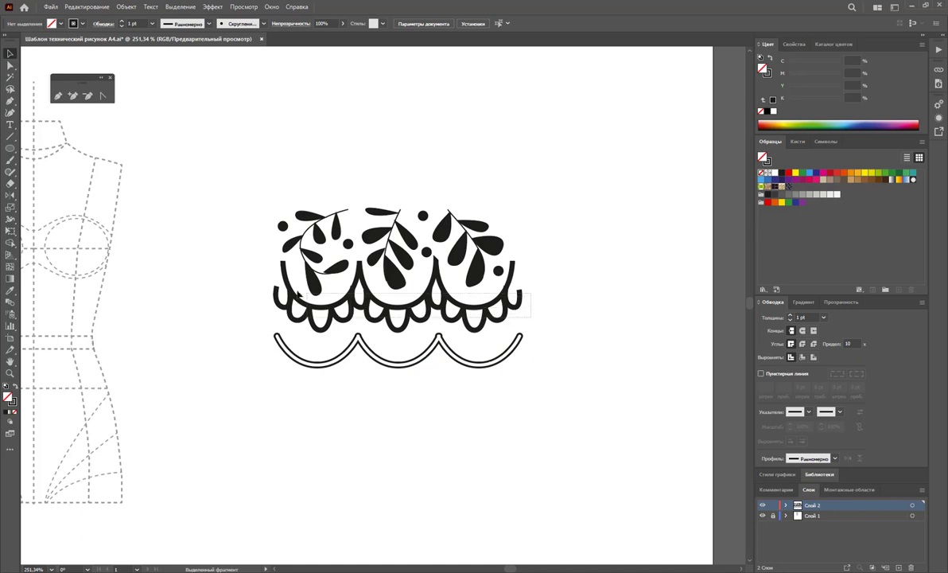
pyautogui.moveTo(279, 274); pyautogui.dragTo(250, 307)
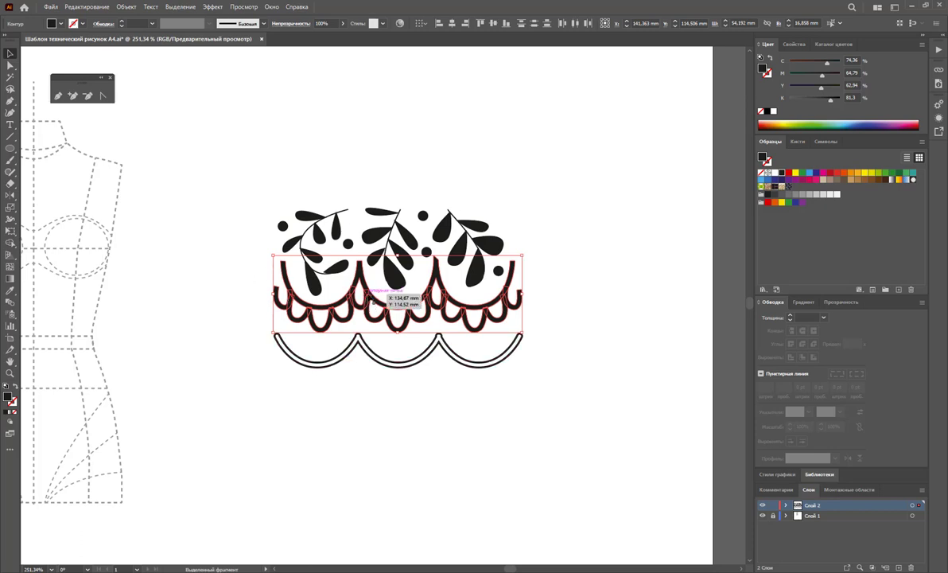
pyautogui.rightClick(368, 295)
pyautogui.click(271, 6)
pyautogui.click(272, 6)
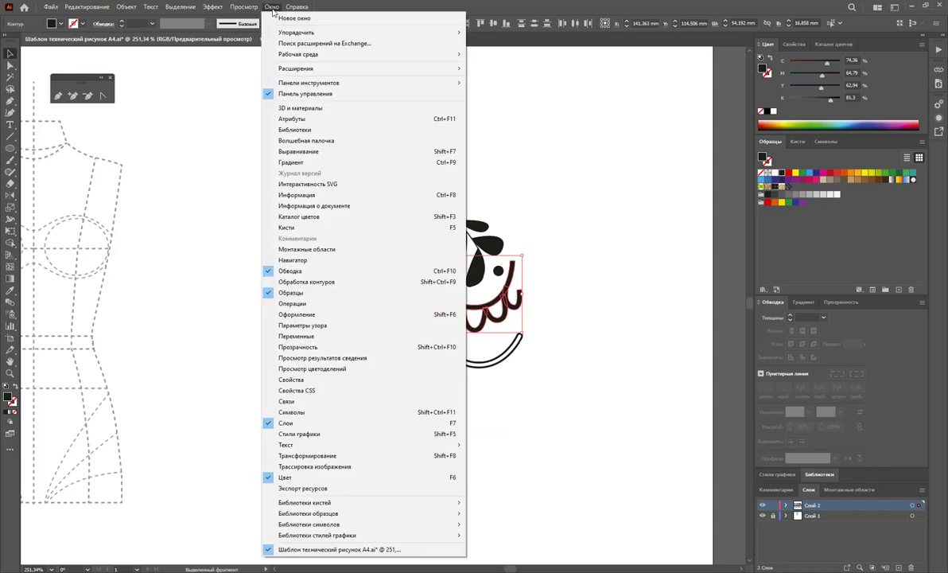
pyautogui.click(314, 282)
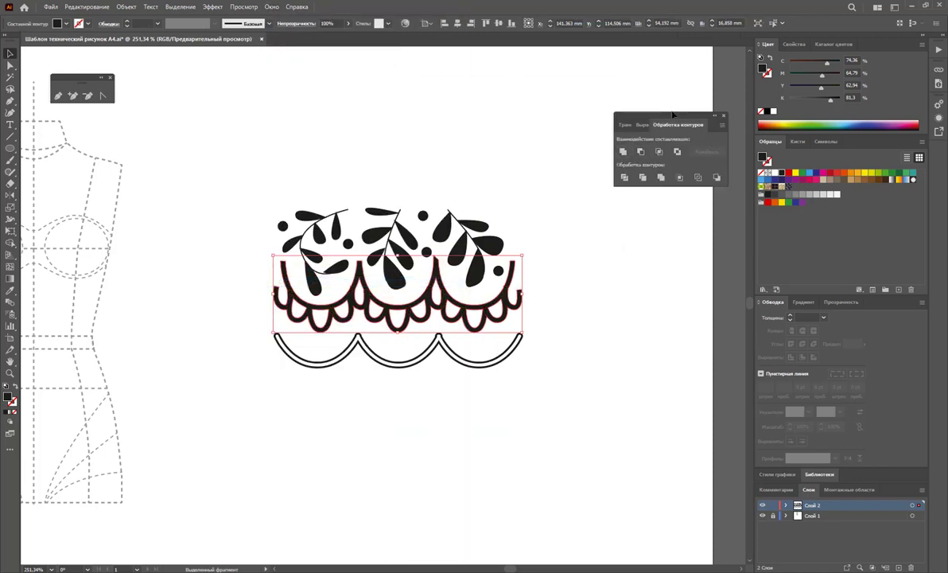
pyautogui.moveTo(672, 115); pyautogui.dragTo(643, 100)
pyautogui.click(604, 250)
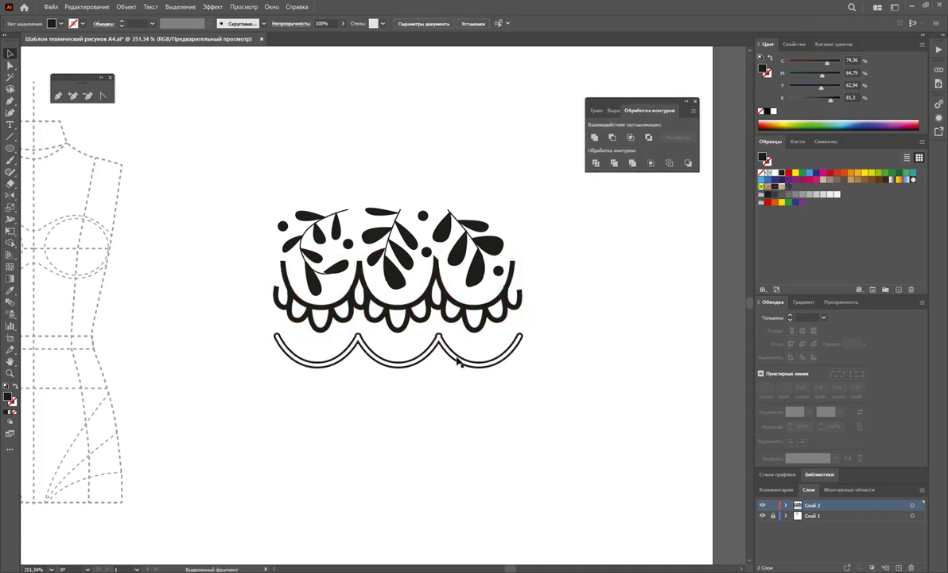
pyautogui.click(459, 362)
pyautogui.click(823, 317)
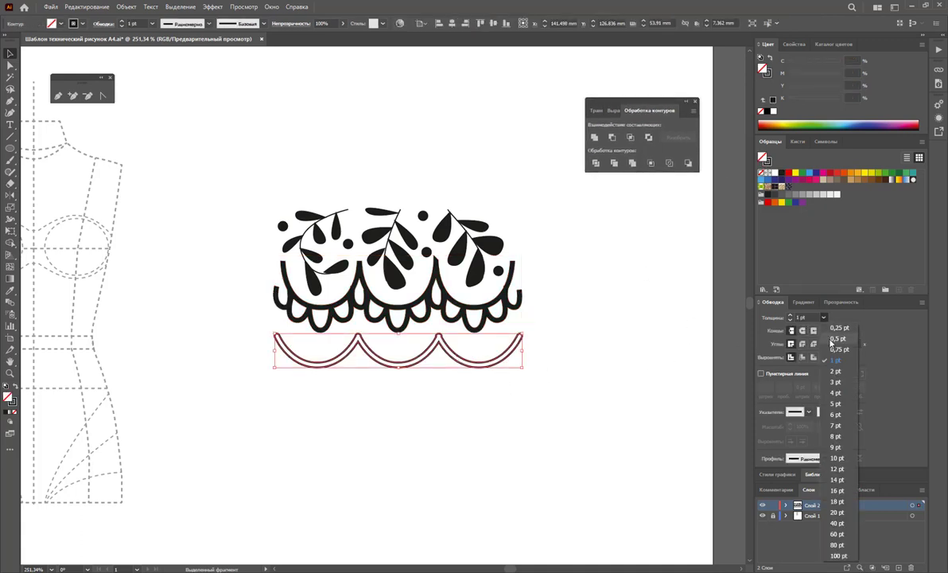
pyautogui.click(837, 349)
pyautogui.click(599, 377)
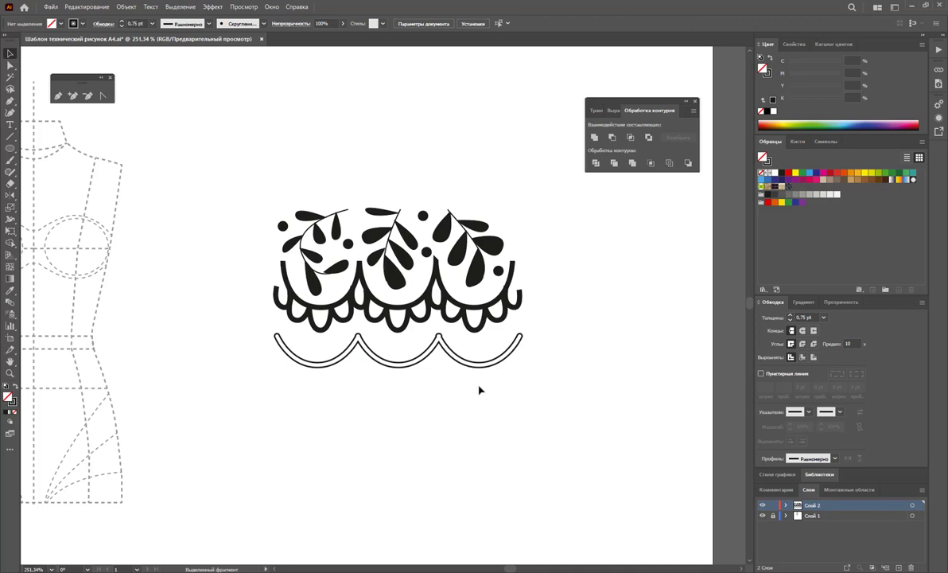
pyautogui.click(446, 350)
pyautogui.click(824, 317)
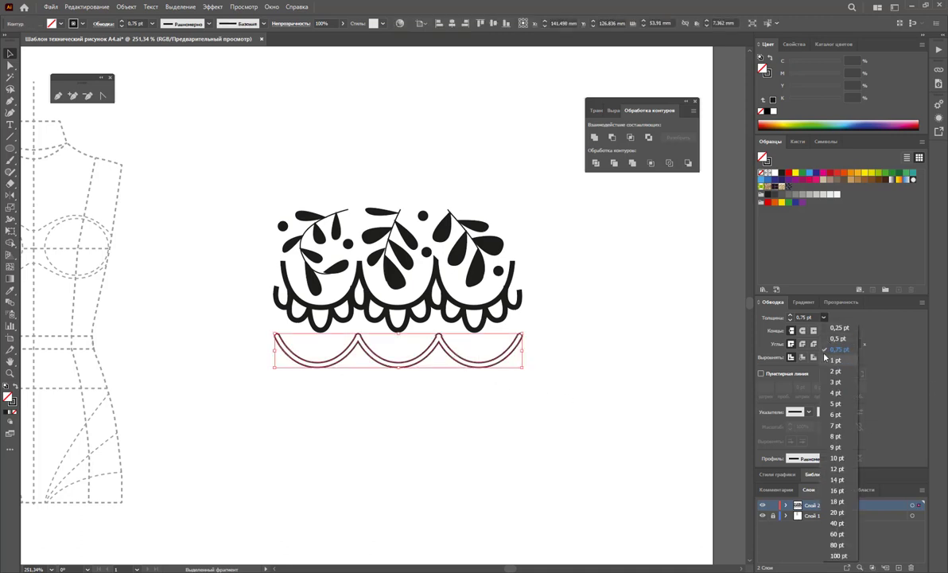
pyautogui.click(599, 348)
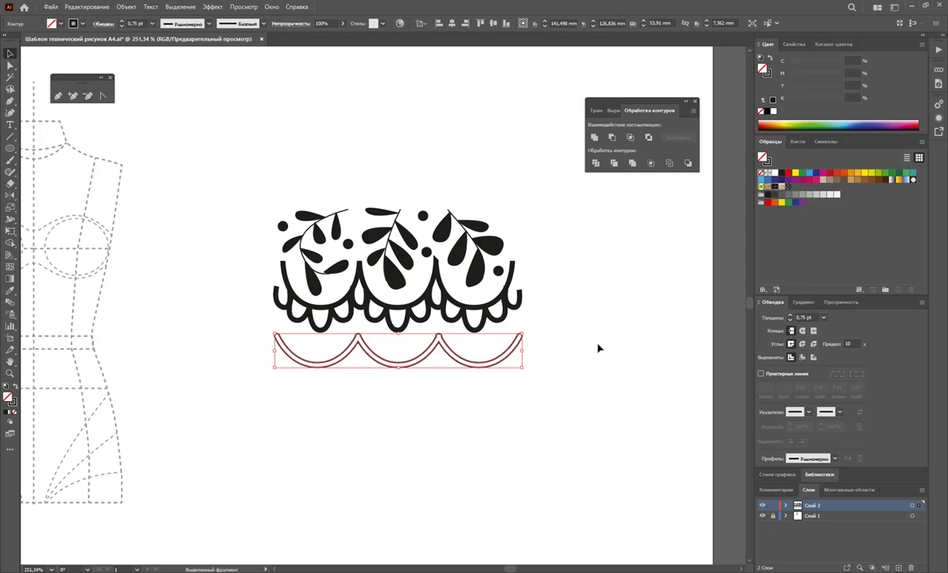
pyautogui.click(593, 381)
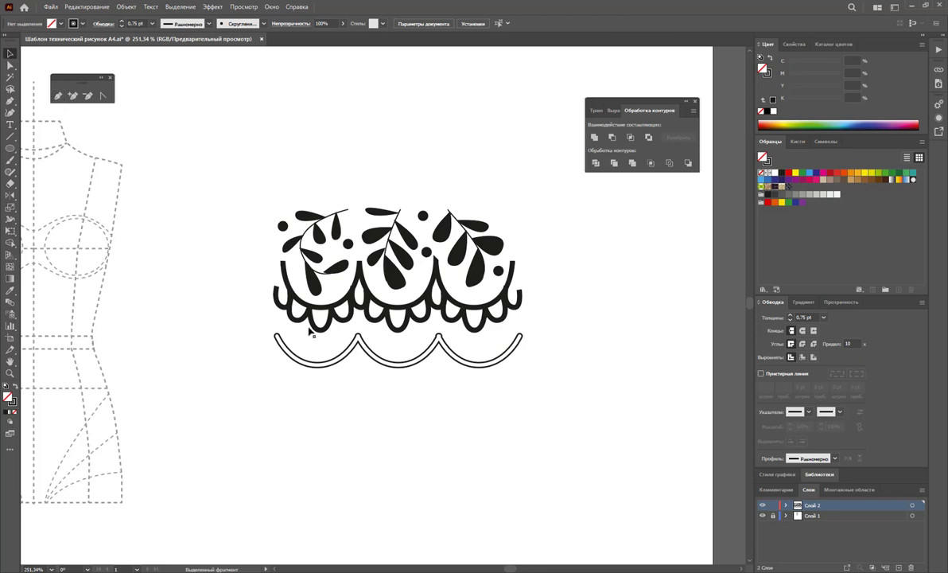
# Add a new layer below Слой 2 and sketch a pencil line along the motif's scallops.
pyautogui.click(58, 95)
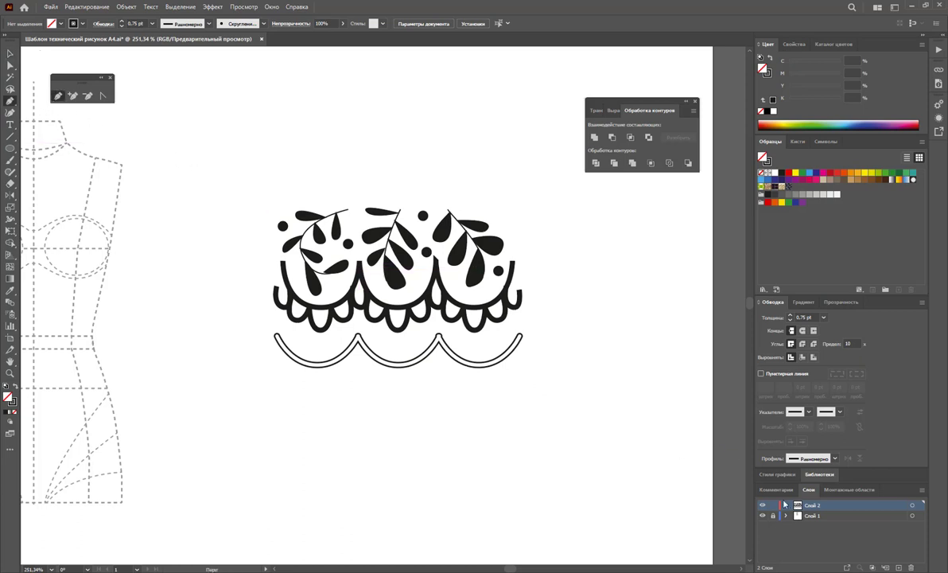
pyautogui.hotkey('ctrl', 'l')
pyautogui.moveTo(827, 506); pyautogui.dragTo(827, 522)
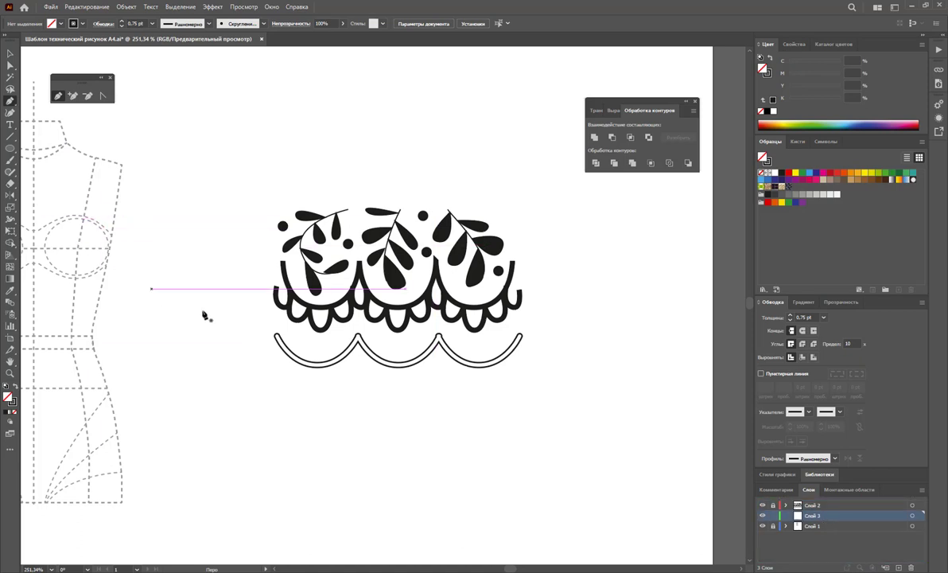
pyautogui.moveTo(280, 263)
pyautogui.mouseDown()
pyautogui.moveTo(278, 334)
pyautogui.moveTo(336, 363)
pyautogui.moveTo(350, 347)
pyautogui.moveTo(415, 364)
pyautogui.moveTo(437, 340)
pyautogui.mouseUp()
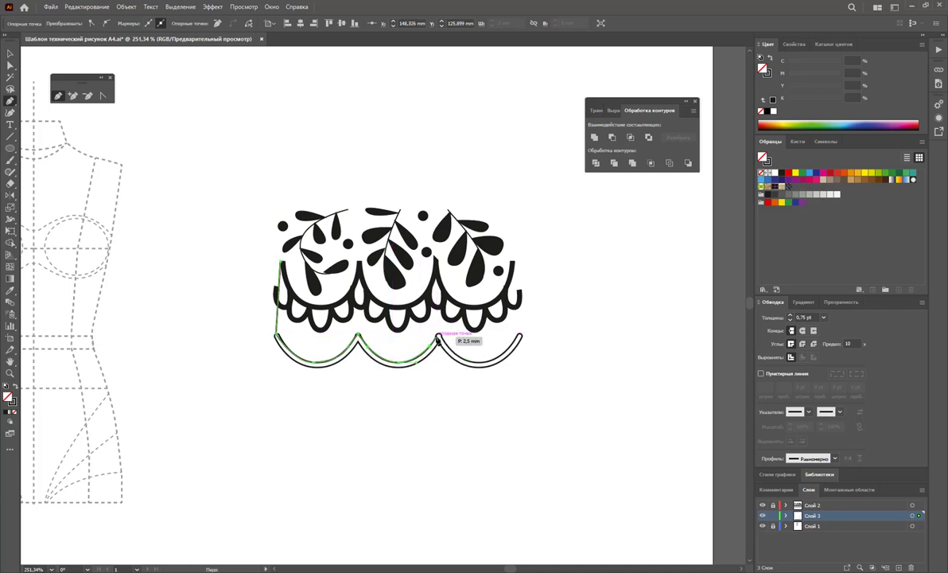
pyautogui.moveTo(439, 335)
pyautogui.mouseDown()
pyautogui.moveTo(461, 364)
pyautogui.moveTo(492, 364)
pyautogui.moveTo(512, 345)
pyautogui.moveTo(506, 358)
pyautogui.moveTo(523, 296)
pyautogui.moveTo(513, 258)
pyautogui.moveTo(475, 316)
pyautogui.moveTo(482, 310)
pyautogui.moveTo(458, 274)
pyautogui.moveTo(442, 285)
pyautogui.moveTo(436, 260)
pyautogui.moveTo(374, 300)
pyautogui.mouseUp()
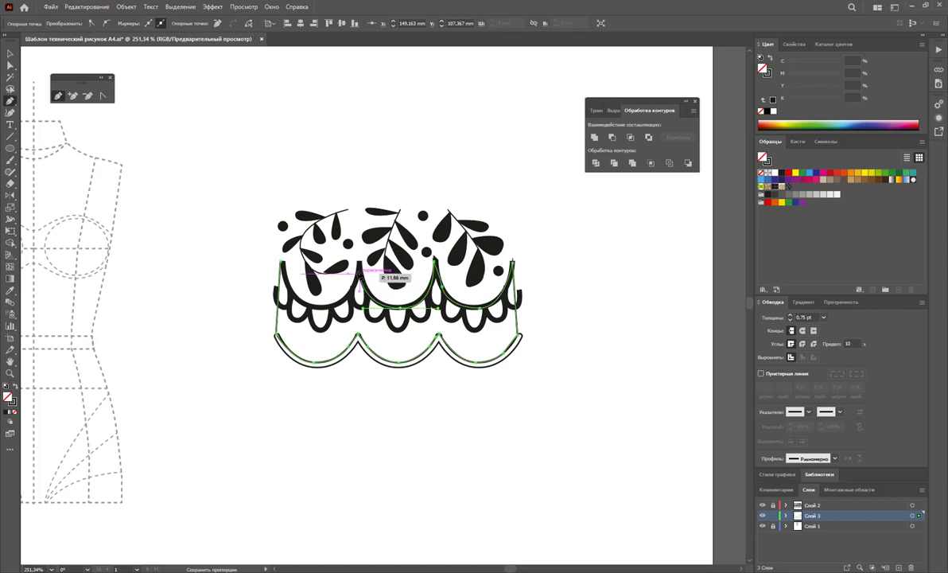
pyautogui.moveTo(392, 268)
pyautogui.mouseDown()
pyautogui.moveTo(289, 310)
pyautogui.moveTo(281, 263)
pyautogui.mouseUp()
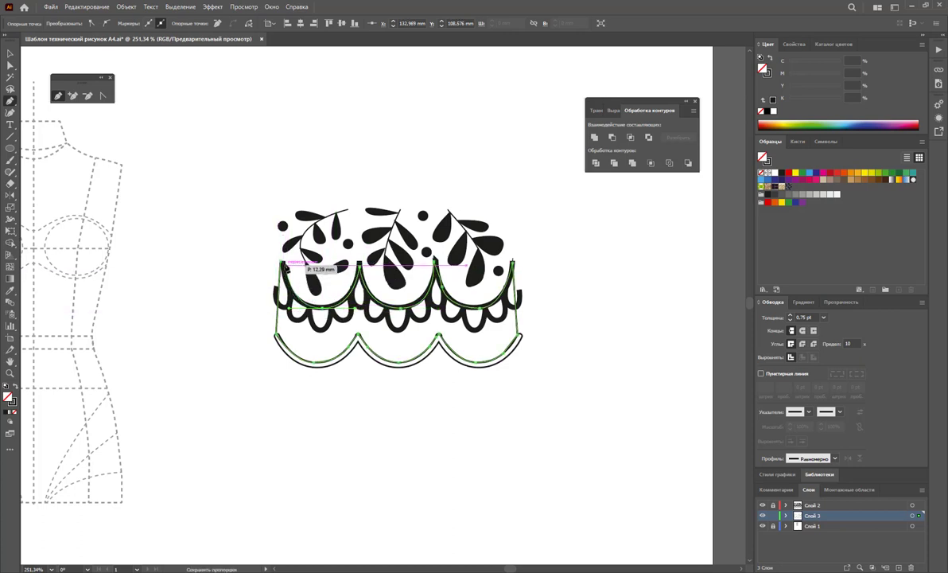
pyautogui.click(11, 53)
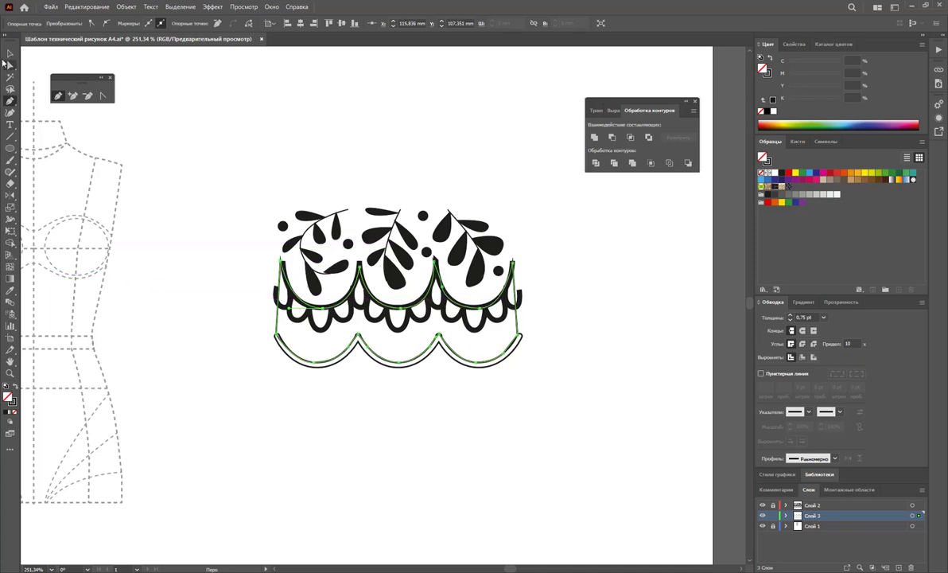
pyautogui.click(227, 142)
# Start a Pen outline at the motif's top-left corner, curving along the first two scallops.
pyautogui.click(57, 96)
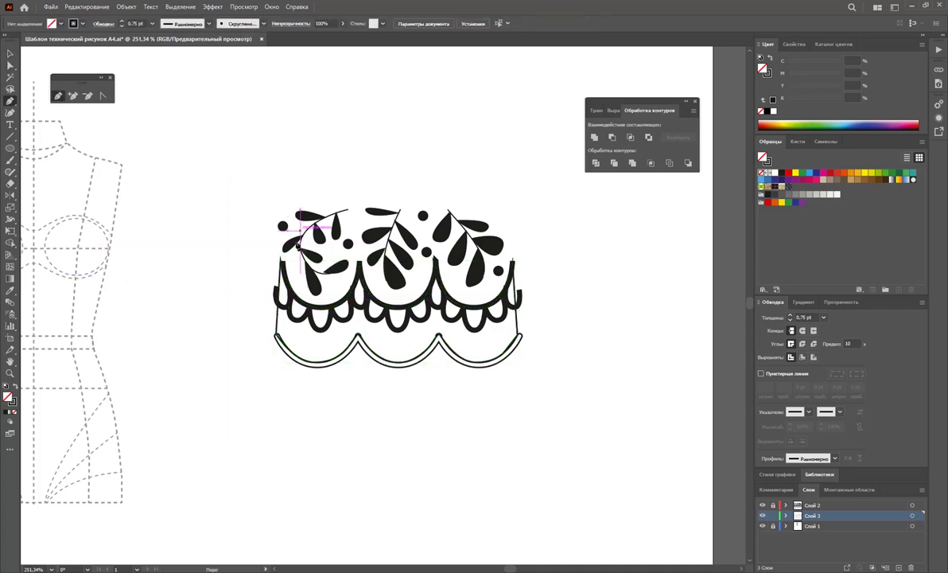
pyautogui.click(279, 256)
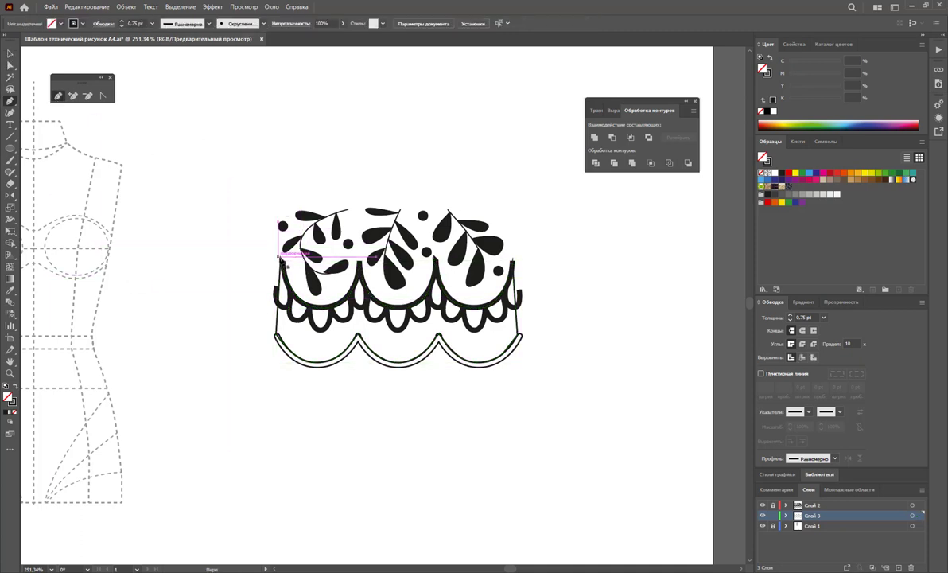
pyautogui.keyDown('ctrl'); pyautogui.click(282, 204); pyautogui.keyUp('ctrl')
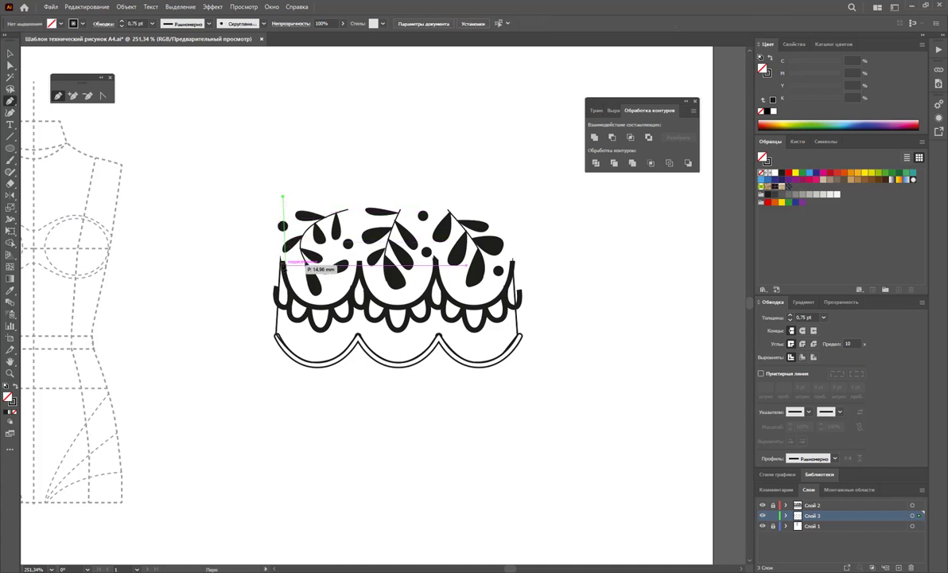
pyautogui.click(282, 197)
pyautogui.click(283, 260)
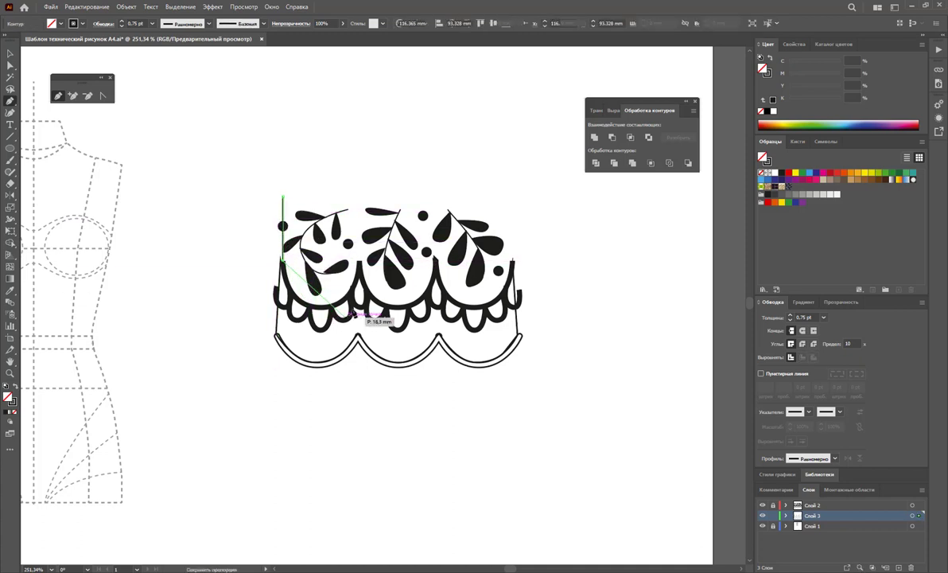
pyautogui.moveTo(324, 308); pyautogui.dragTo(360, 314)
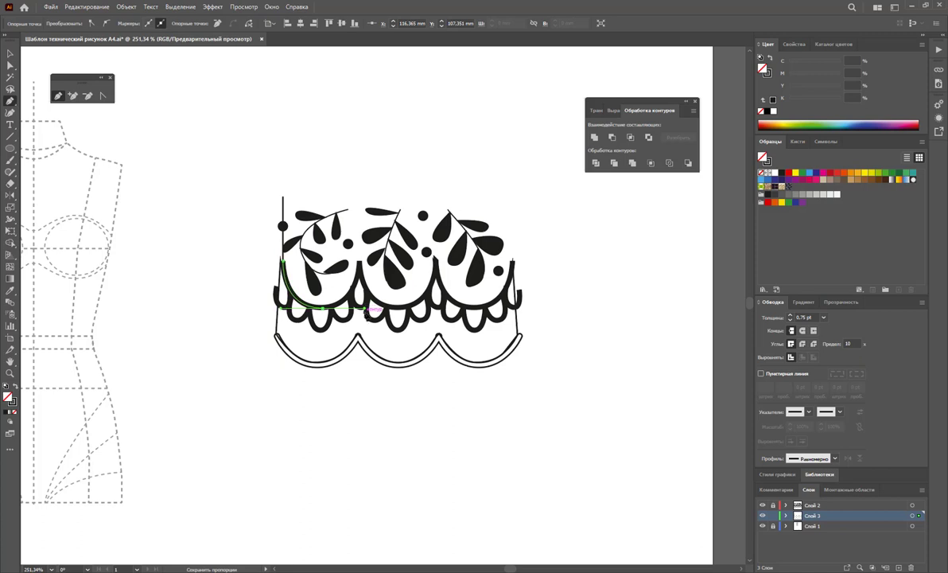
pyautogui.moveTo(359, 262); pyautogui.dragTo(374, 292)
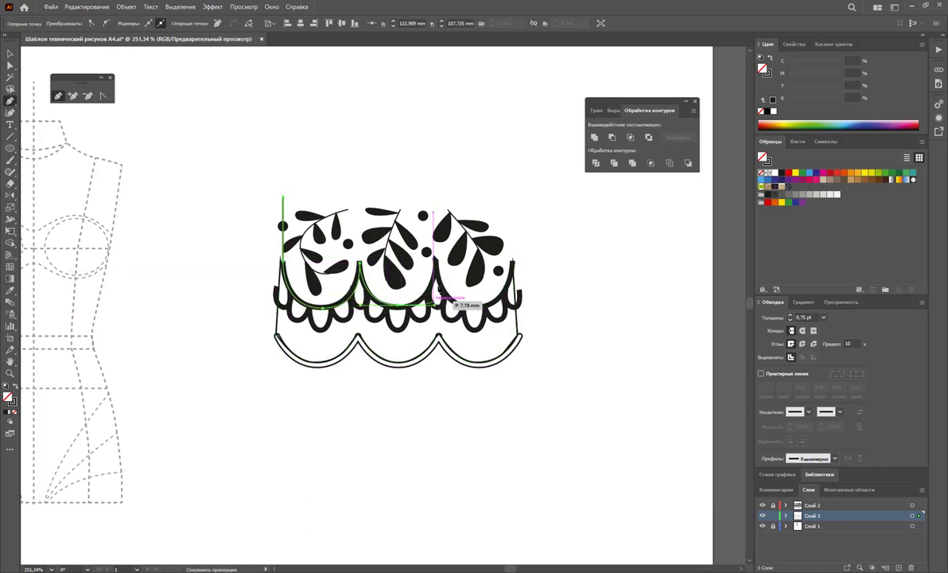
# Curve the outline along the last scallop, add the top-right corner, and close it.
pyautogui.moveTo(435, 263); pyautogui.dragTo(455, 292)
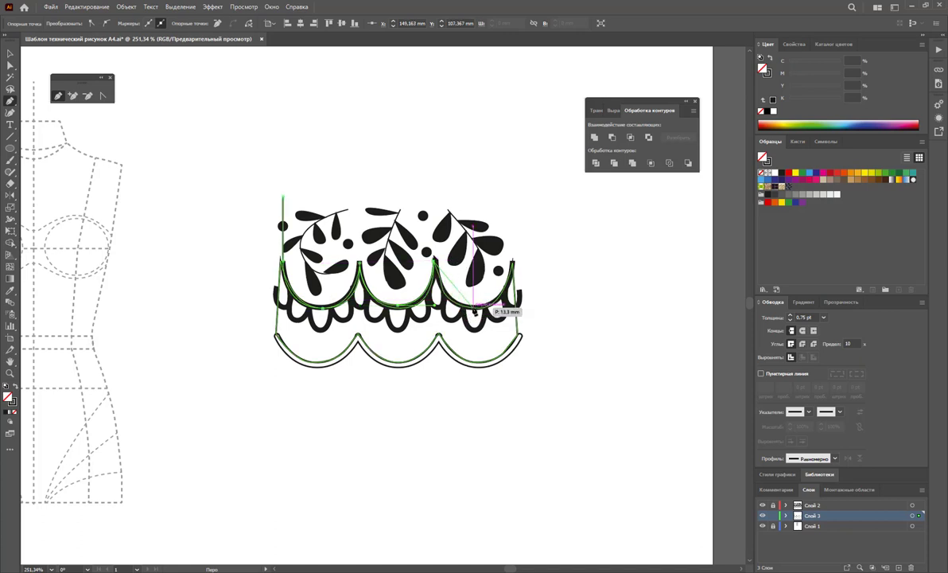
pyautogui.click(511, 259)
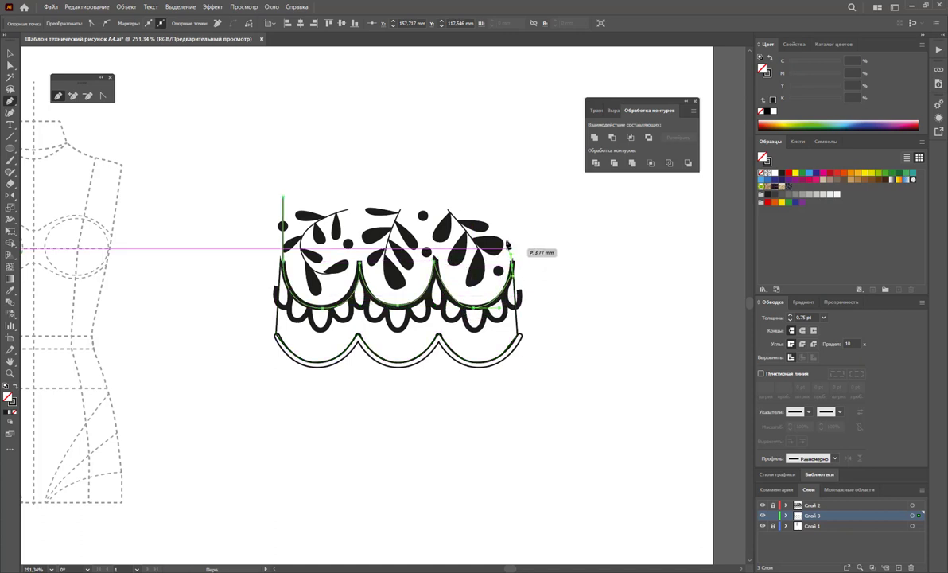
pyautogui.click(511, 198)
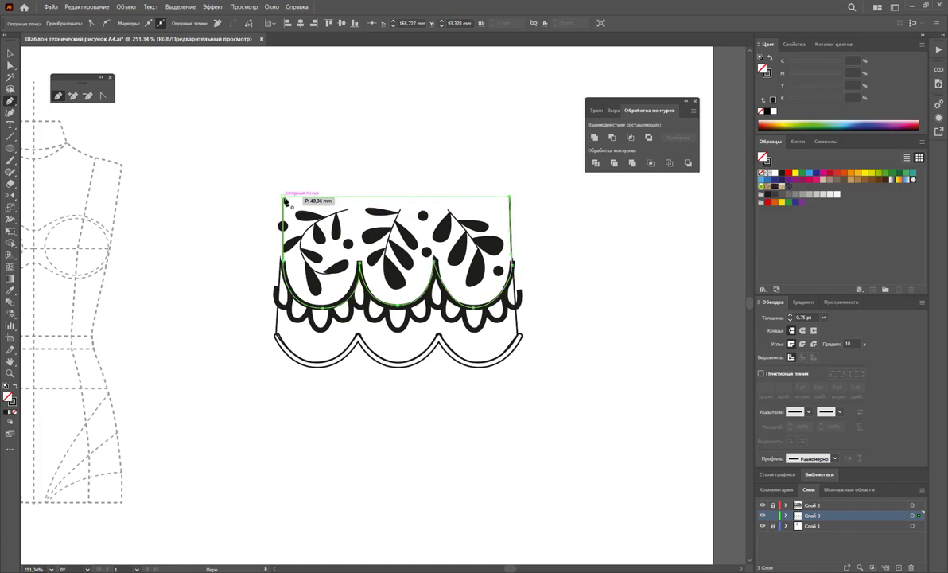
pyautogui.click(284, 198)
pyautogui.click(10, 54)
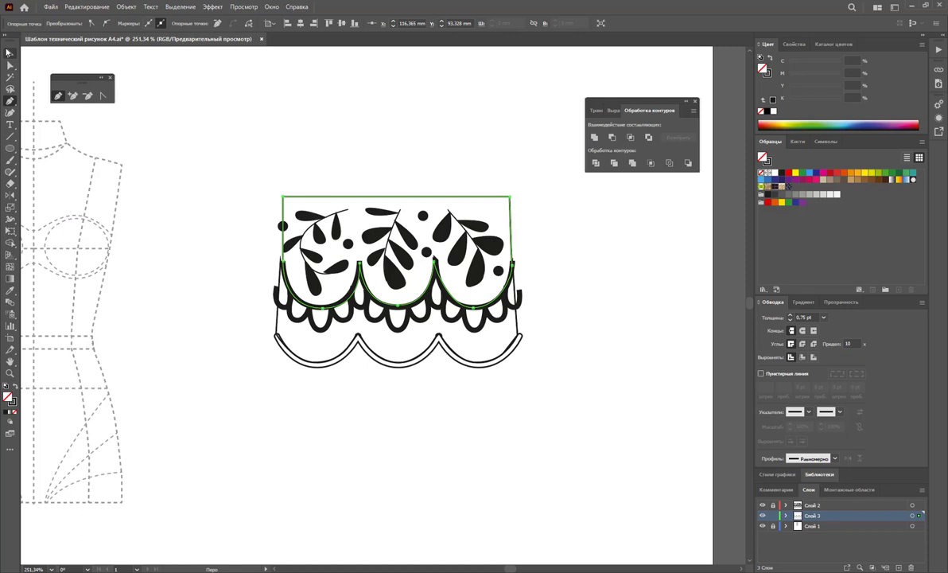
pyautogui.click(328, 168)
# Draw a small square below the lace band with the Rectangle tool.
pyautogui.scroll(-2, 420, 379)
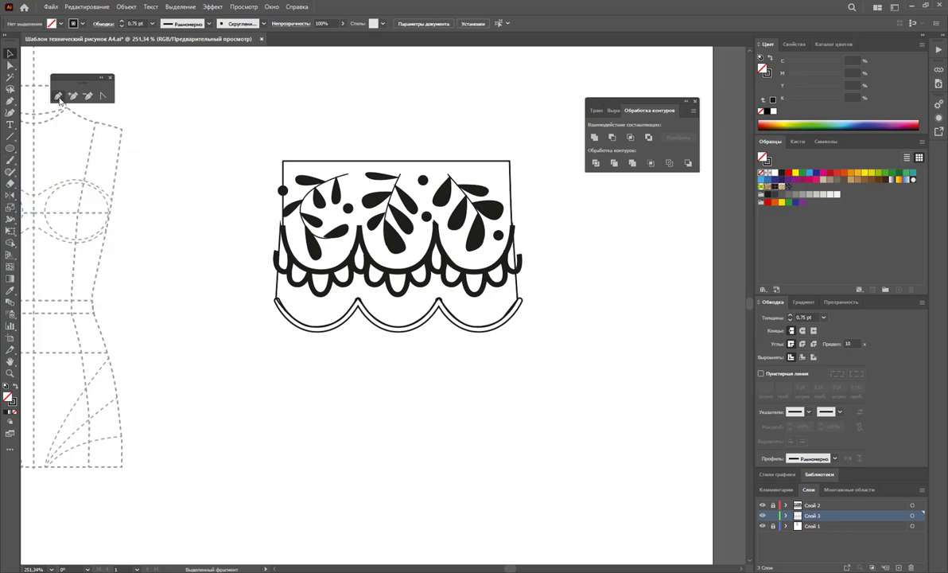
pyautogui.moveTo(10, 148); pyautogui.dragTo(48, 155)
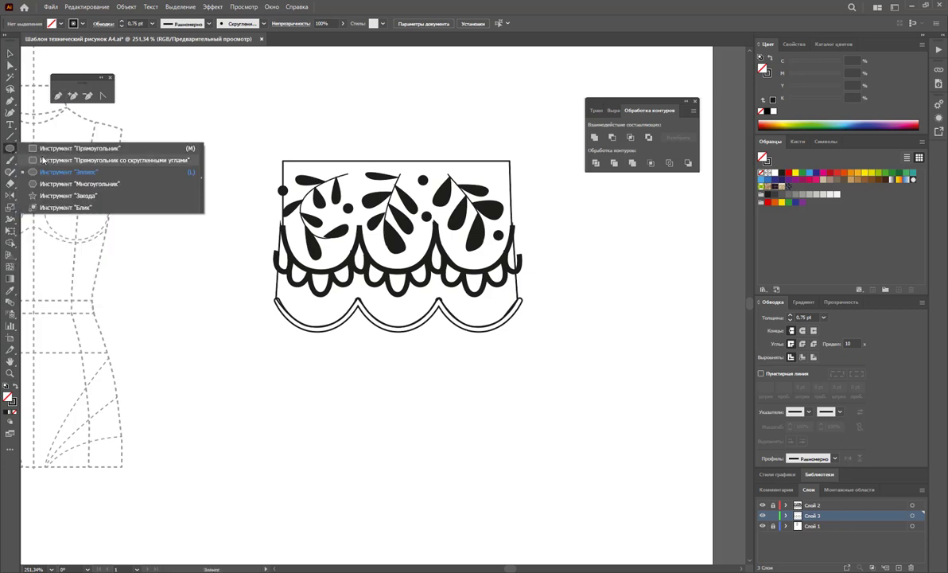
pyautogui.click(48, 151)
pyautogui.moveTo(243, 343); pyautogui.dragTo(257, 373)
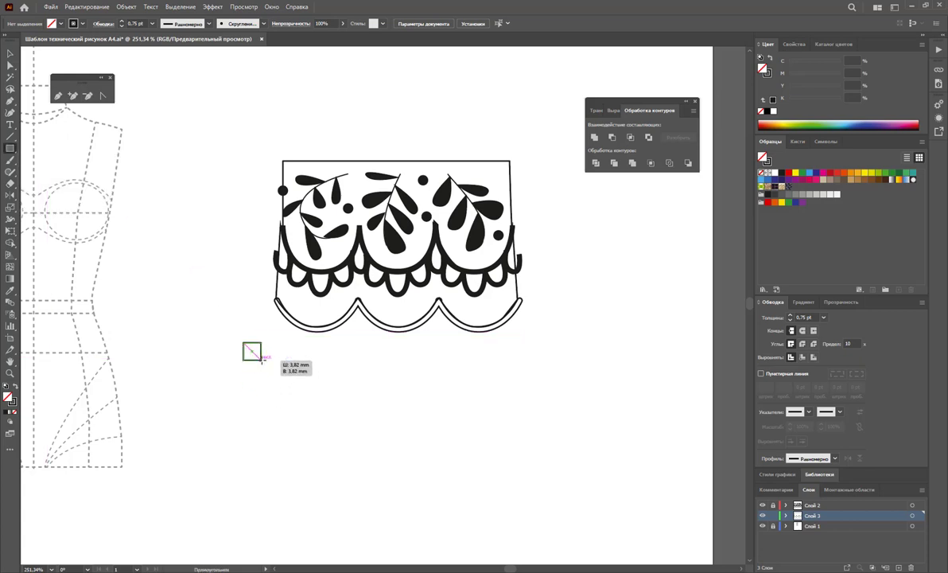
pyautogui.moveTo(257, 372)
pyautogui.mouseDown()
pyautogui.moveTo(256, 356)
pyautogui.moveTo(239, 375)
pyautogui.mouseUp()
pyautogui.press('v')
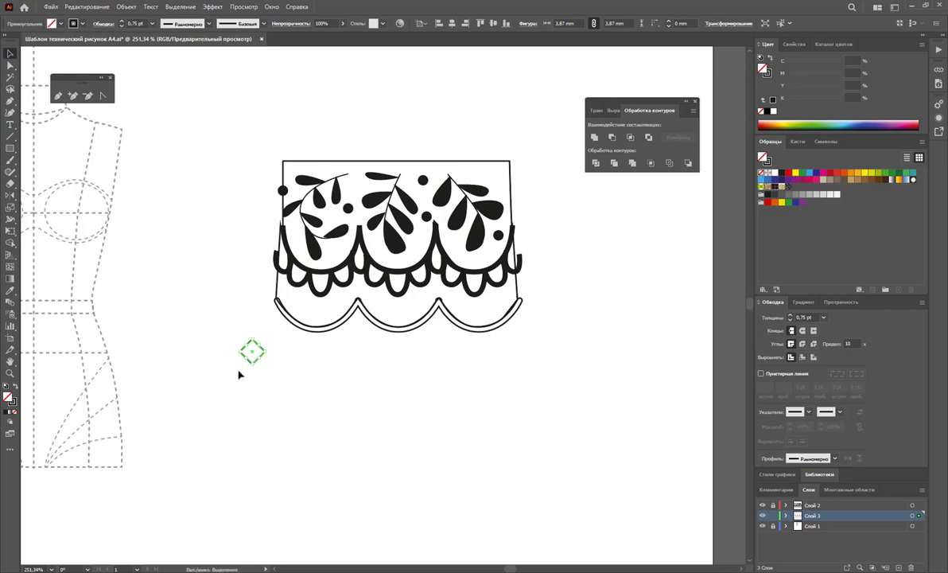
# Select the diamond and enlarge it from its centre.
pyautogui.click(10, 66)
pyautogui.click(285, 376)
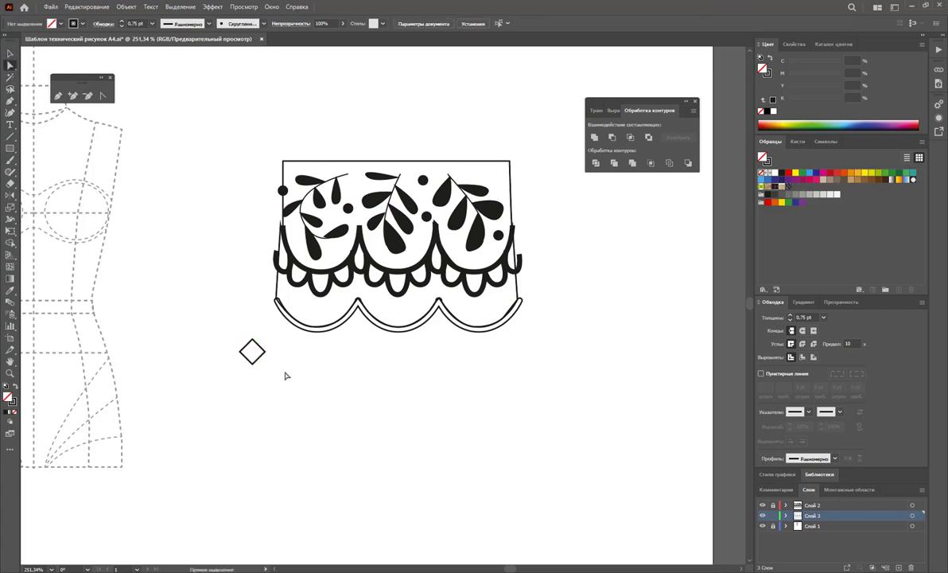
pyautogui.click(11, 53)
pyautogui.moveTo(271, 379); pyautogui.dragTo(219, 330)
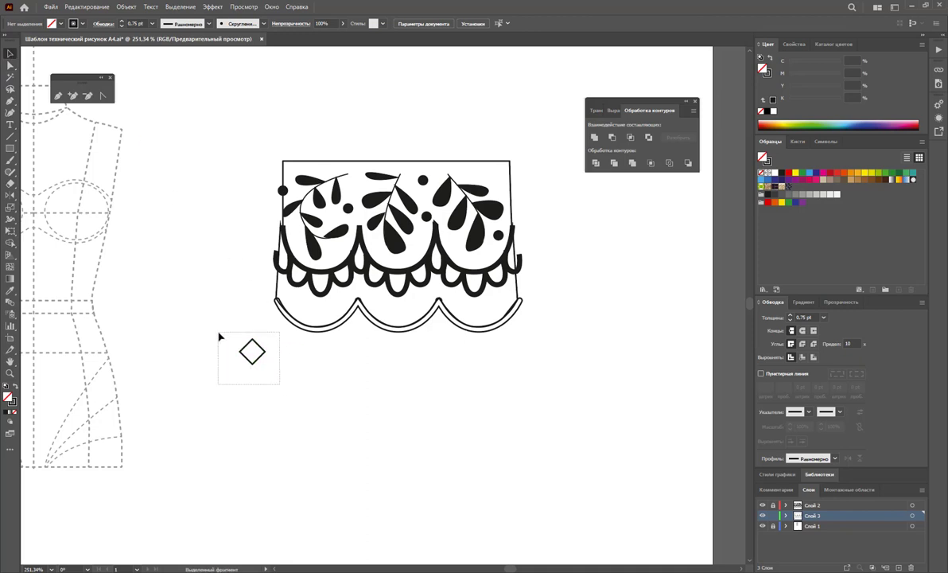
pyautogui.moveTo(267, 351); pyautogui.dragTo(274, 351)
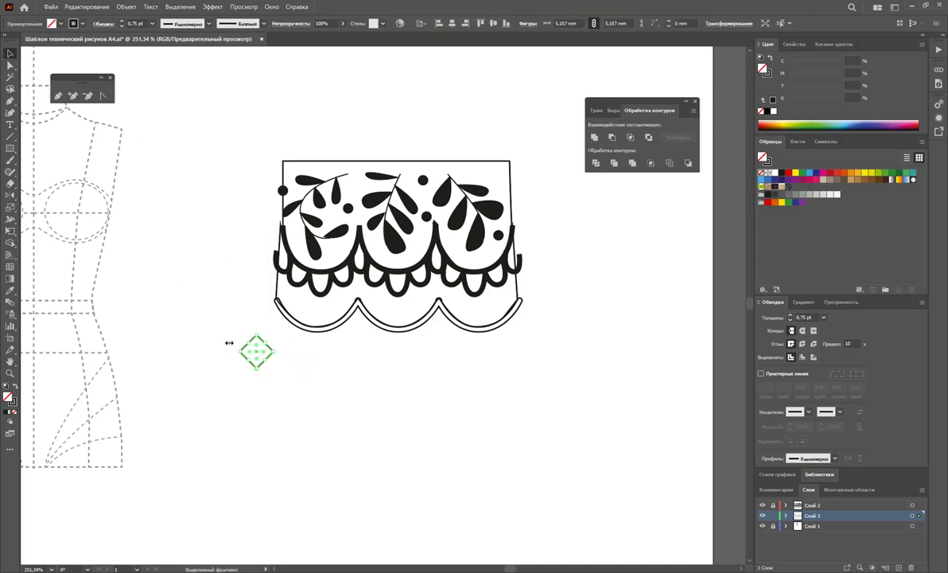
pyautogui.rightClick(285, 372)
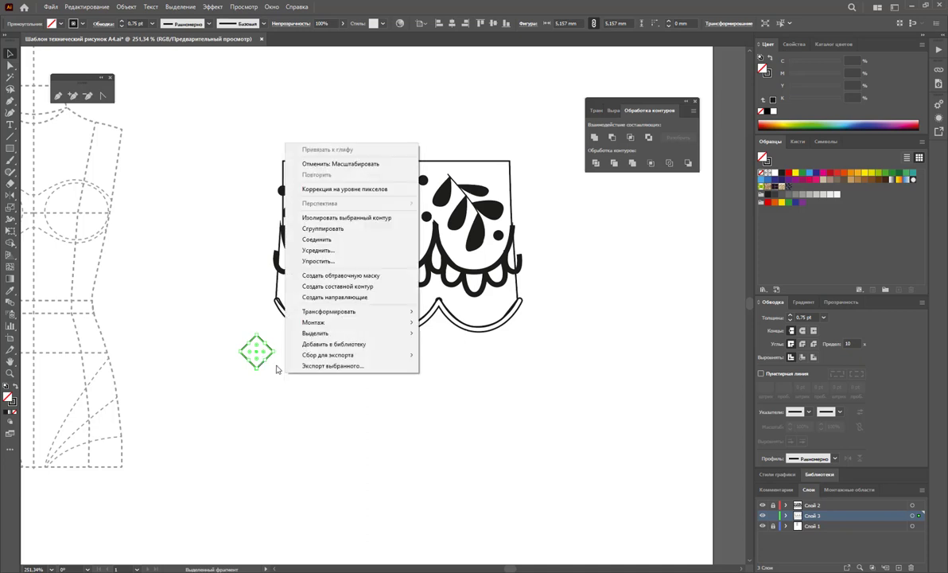
pyautogui.click(277, 391)
# Duplicate the diamond to its right and shrink the copy.
pyautogui.moveTo(292, 401); pyautogui.dragTo(231, 347)
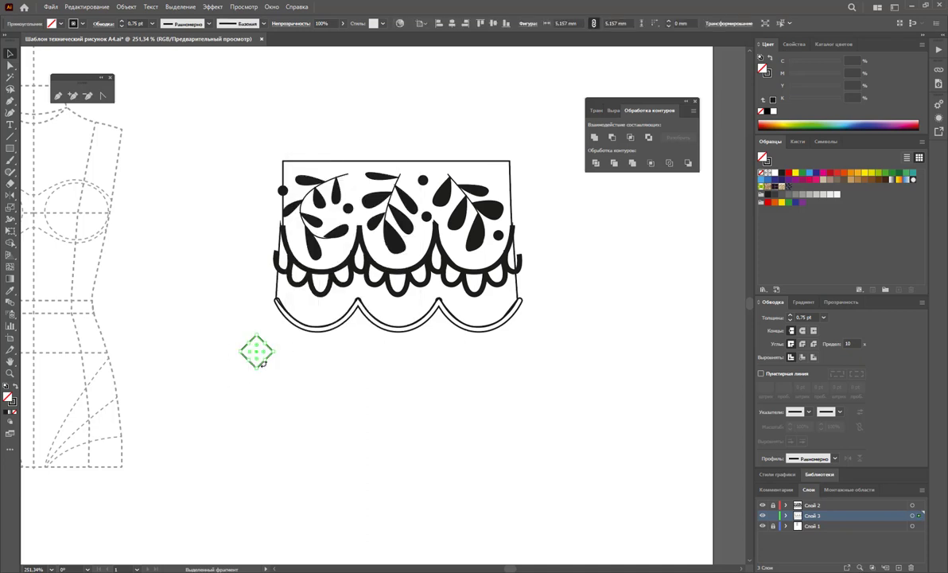
pyautogui.press('a')
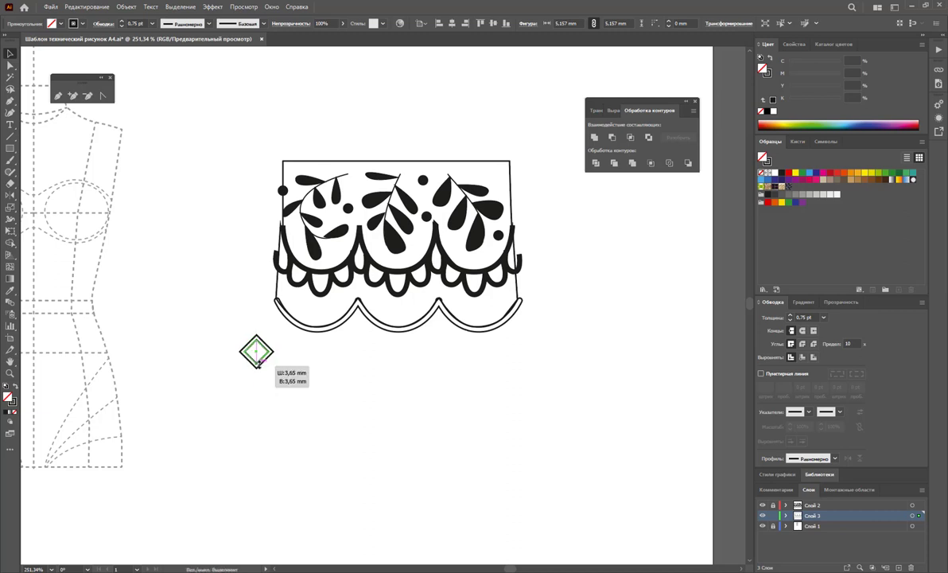
pyautogui.click(279, 391)
pyautogui.moveTo(282, 405); pyautogui.dragTo(231, 323)
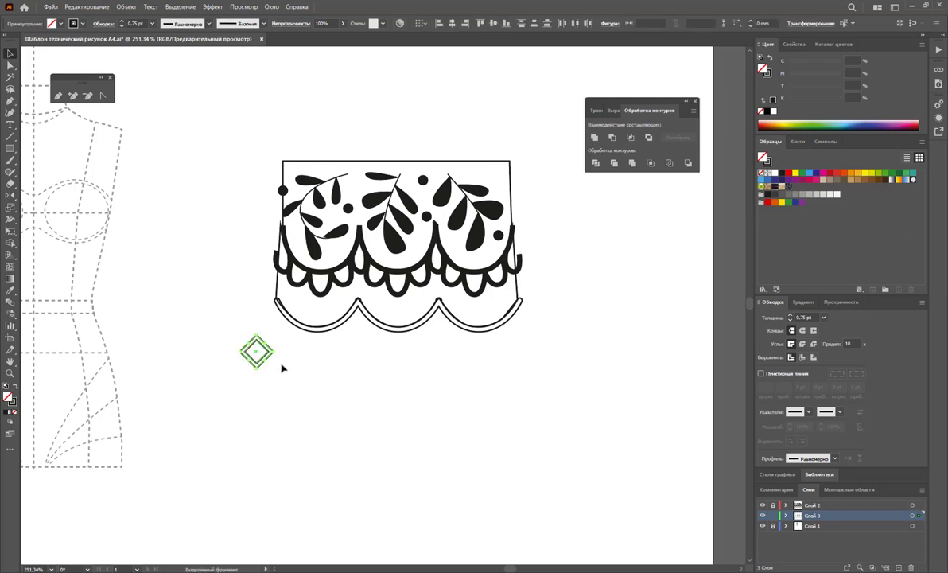
pyautogui.moveTo(265, 353); pyautogui.dragTo(310, 358)
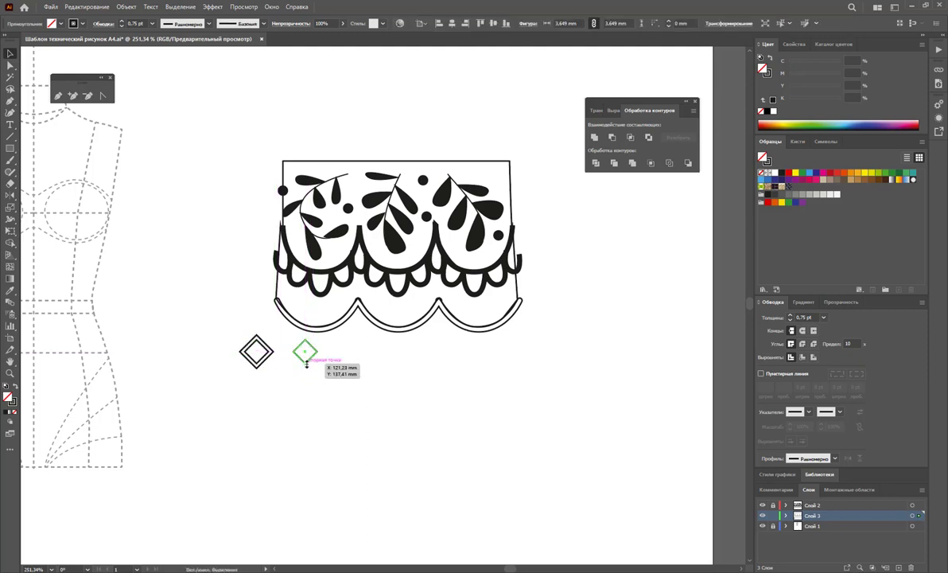
pyautogui.moveTo(336, 392)
pyautogui.mouseDown()
pyautogui.moveTo(249, 359)
pyautogui.moveTo(227, 371)
pyautogui.moveTo(265, 351)
pyautogui.mouseUp()
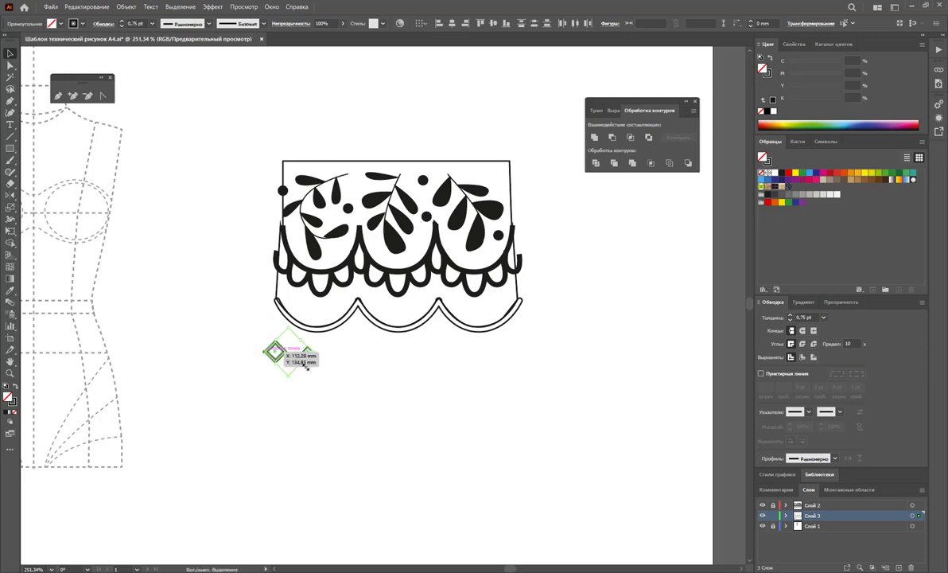
# Give the diamonds a 0.25 pt outline, then select and drag the small diamond.
pyautogui.click(823, 317)
pyautogui.click(840, 327)
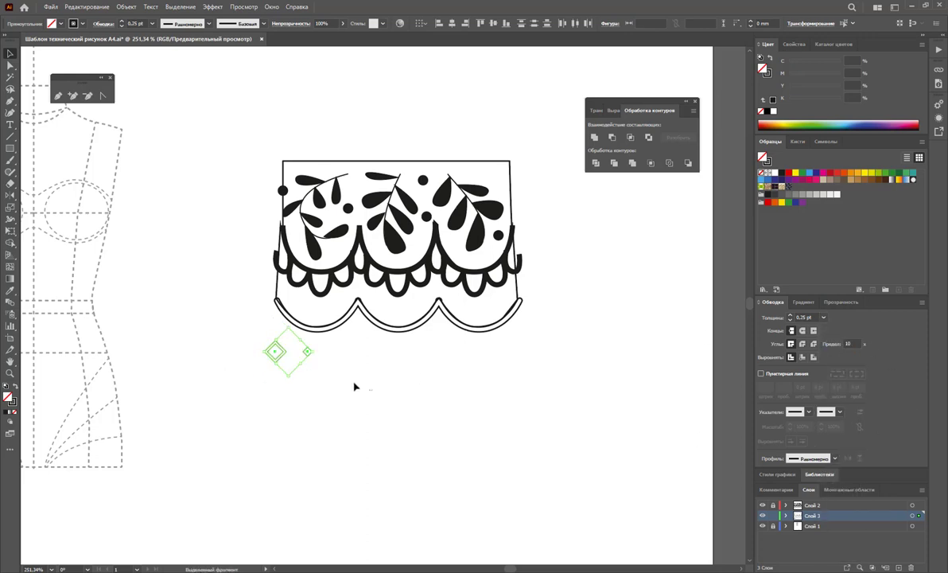
pyautogui.click(308, 353)
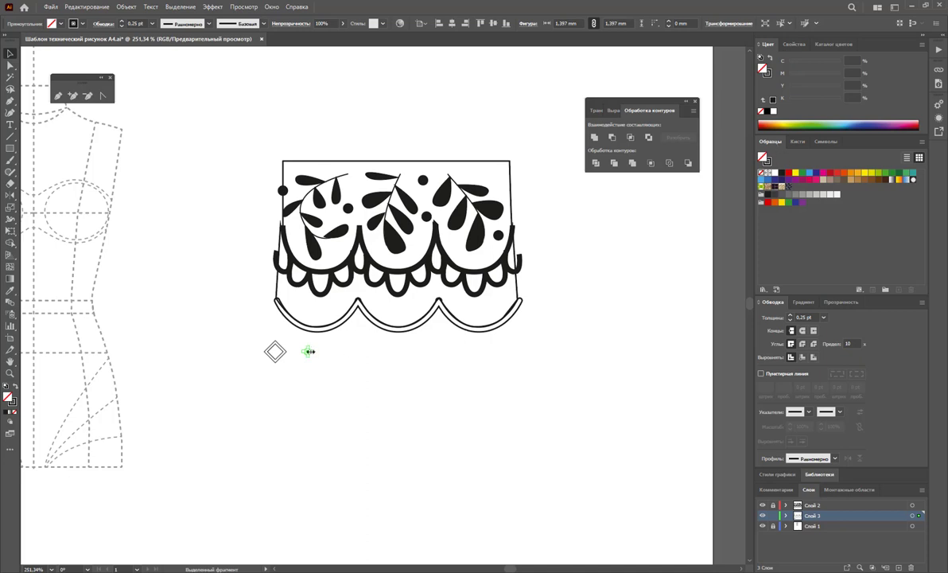
pyautogui.moveTo(308, 351); pyautogui.dragTo(739, 218)
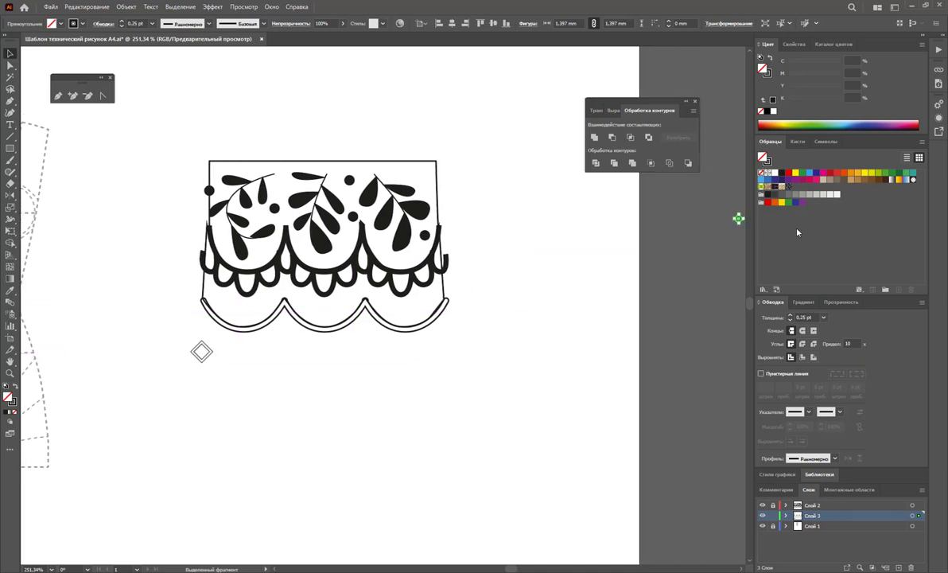
# Undo the two stray moves of the small diamond and deselect it.
pyautogui.hotkey('ctrl', 'z')
pyautogui.moveTo(235, 356)
pyautogui.mouseDown()
pyautogui.moveTo(315, 366)
pyautogui.moveTo(810, 214)
pyautogui.mouseUp()
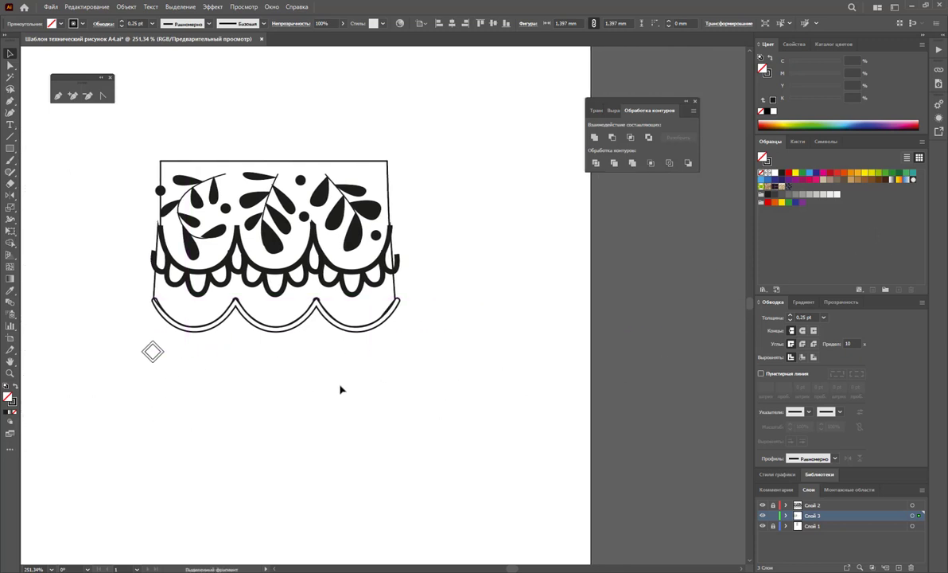
pyautogui.hotkey('ctrl', 'z')
pyautogui.click(476, 533)
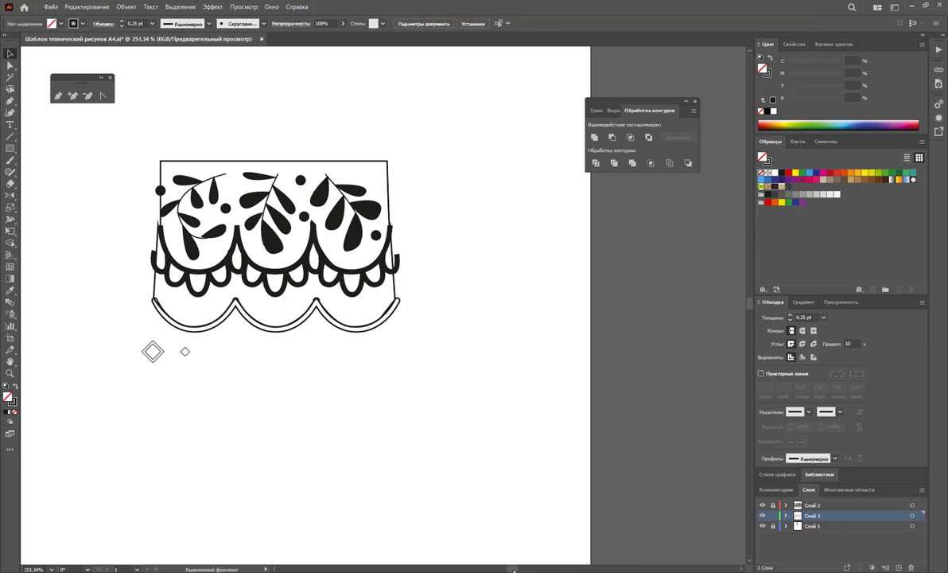
pyautogui.hscroll(-5, 476, 531)
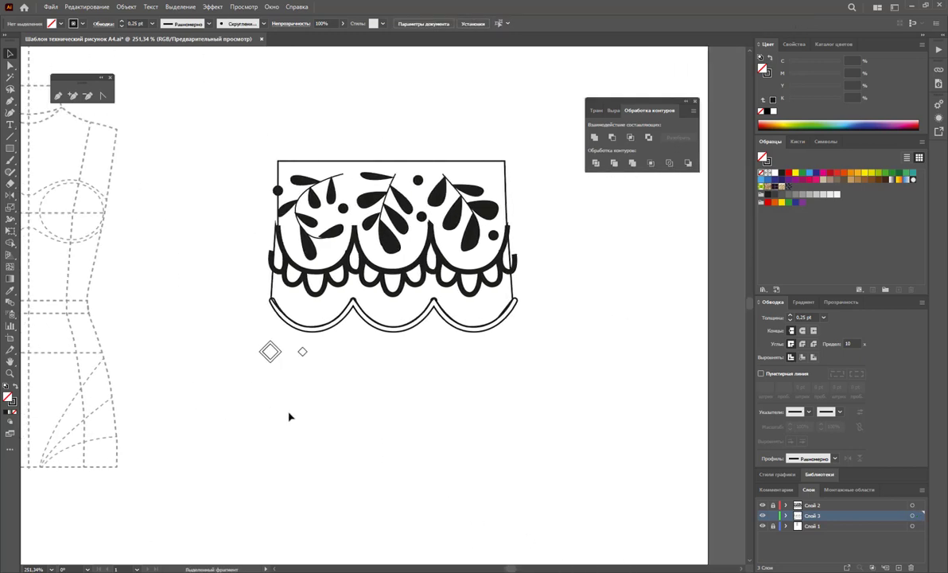
# Try dragging the large, then the small diamond into the Swatches panel.
pyautogui.click(271, 351)
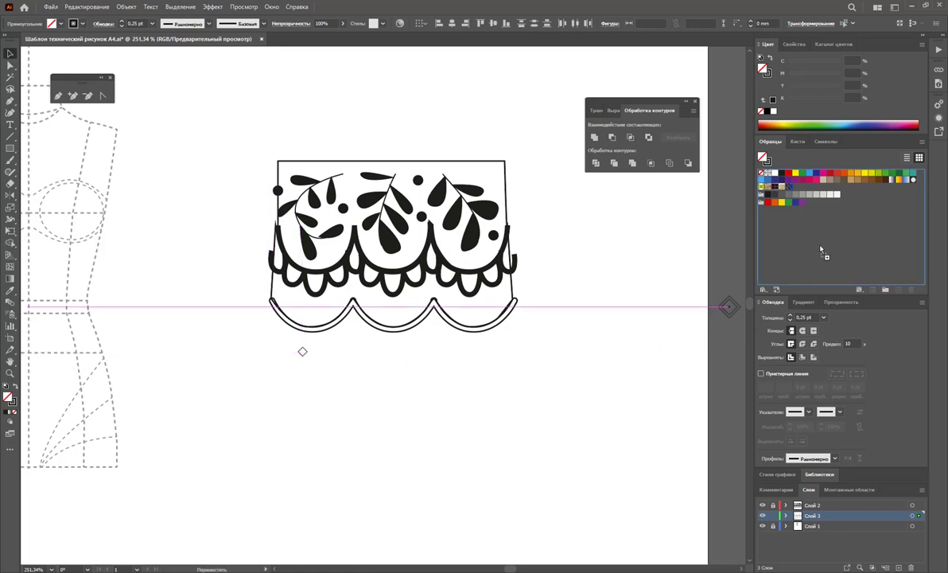
pyautogui.moveTo(276, 352); pyautogui.dragTo(763, 227)
pyautogui.click(304, 353)
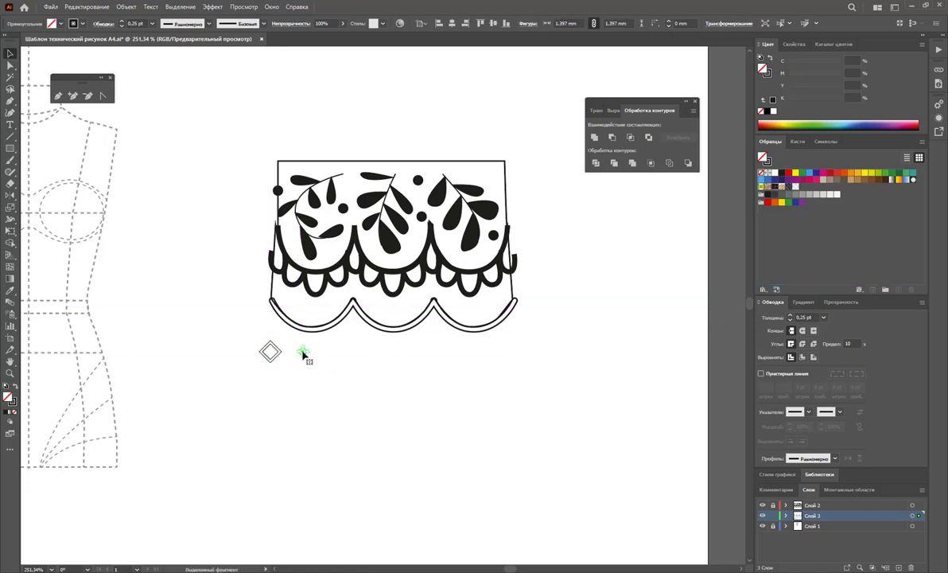
pyautogui.moveTo(303, 355); pyautogui.dragTo(822, 237)
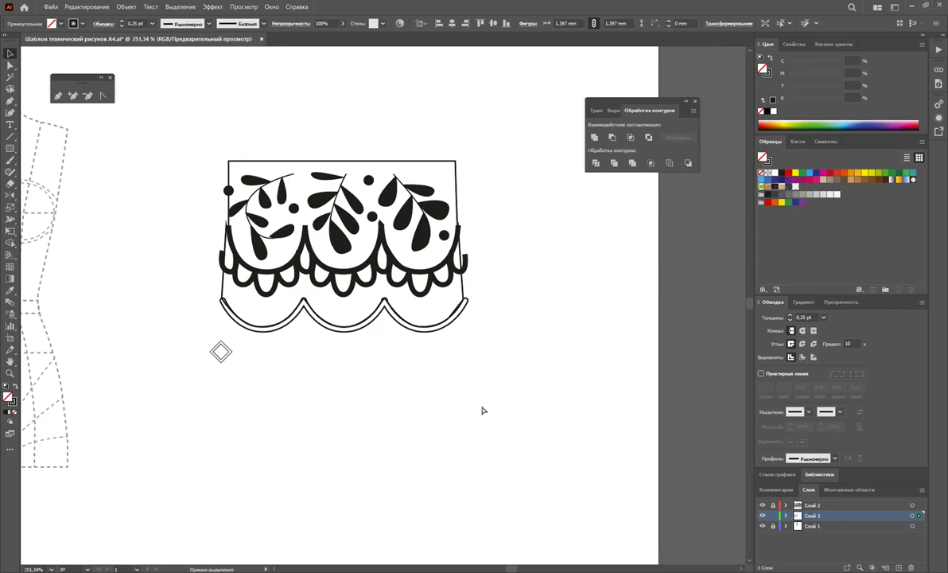
pyautogui.click(325, 439)
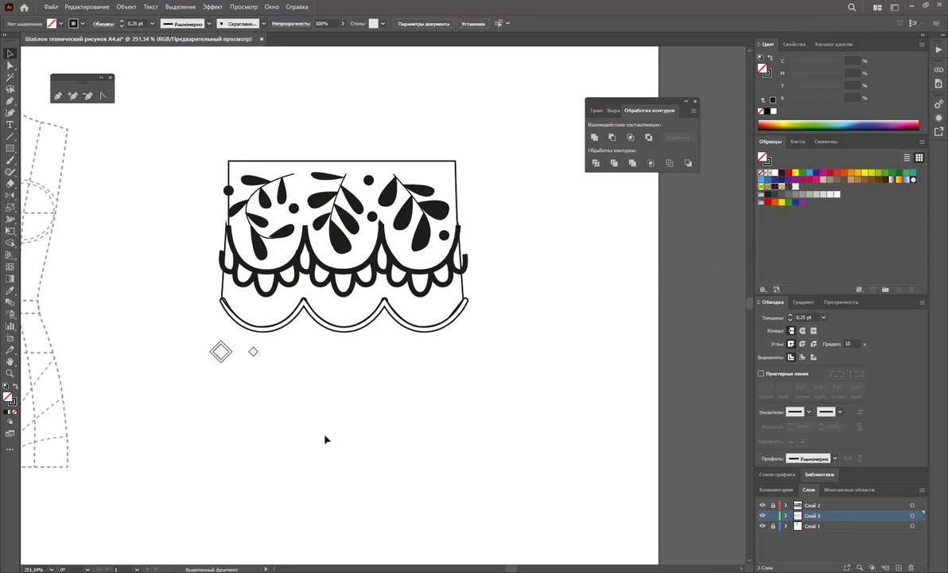
# Zoom in on the small diamond and add it to Swatches as a pattern swatch.
pyautogui.click(11, 373)
pyautogui.moveTo(253, 351); pyautogui.dragTo(496, 423)
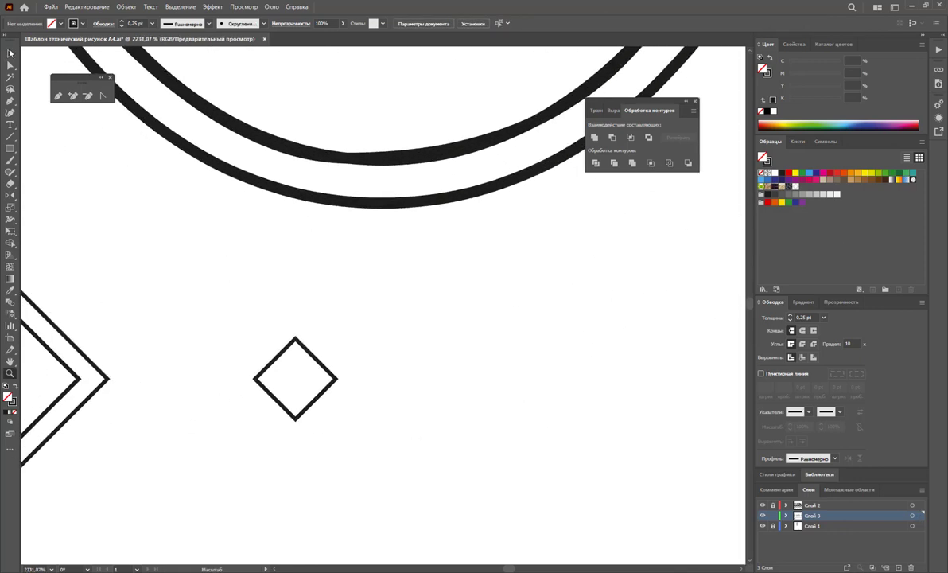
pyautogui.press('v')
pyautogui.click(318, 385)
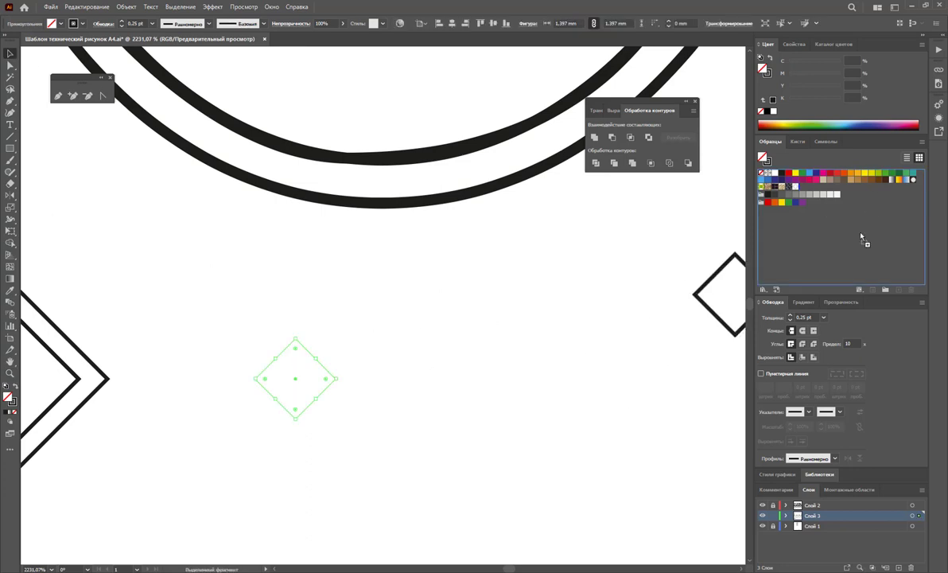
pyautogui.moveTo(310, 356); pyautogui.dragTo(864, 239)
pyautogui.click(383, 386)
# Zoom back out to 400% to show the whole lace.
pyautogui.press('z')
pyautogui.keyDown('alt'); pyautogui.click(302, 305); pyautogui.keyUp('alt')
pyautogui.keyDown('alt'); pyautogui.click(415, 302); pyautogui.keyUp('alt')
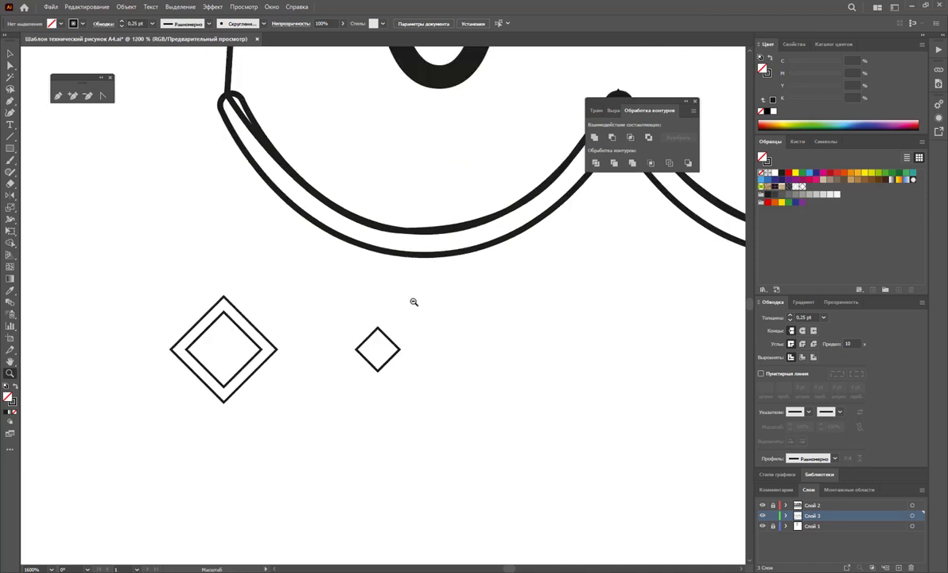
pyautogui.keyDown('alt'); pyautogui.click(508, 313); pyautogui.keyUp('alt')
pyautogui.keyDown('alt'); pyautogui.click(494, 354); pyautogui.keyUp('alt')
pyautogui.keyDown('alt'); pyautogui.click(494, 354); pyautogui.keyUp('alt')
pyautogui.click(10, 54)
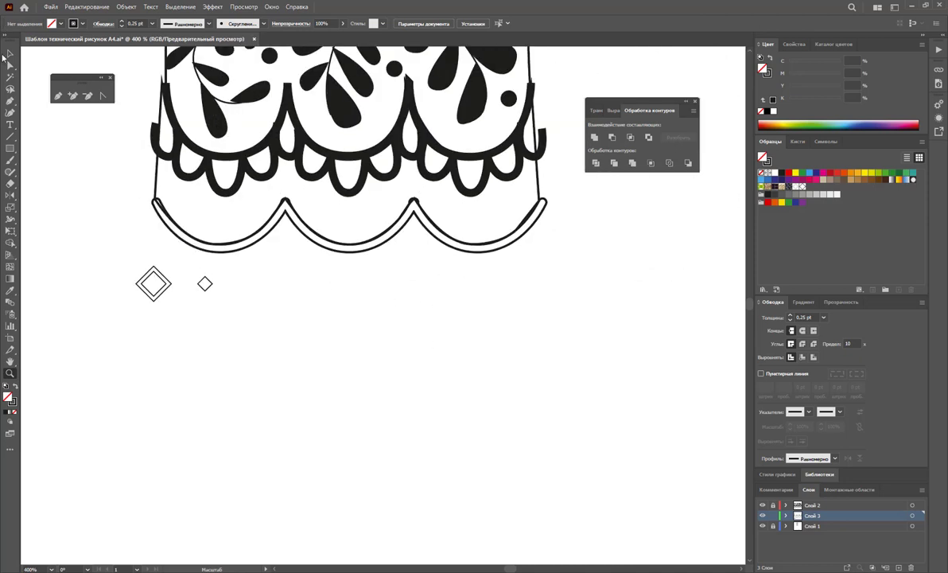
pyautogui.scroll(2, 157, 265)
# Apply the crosshatch swatch to the lower scalloped shape and the diamond lattice swatch to the upper shape.
pyautogui.click(163, 229)
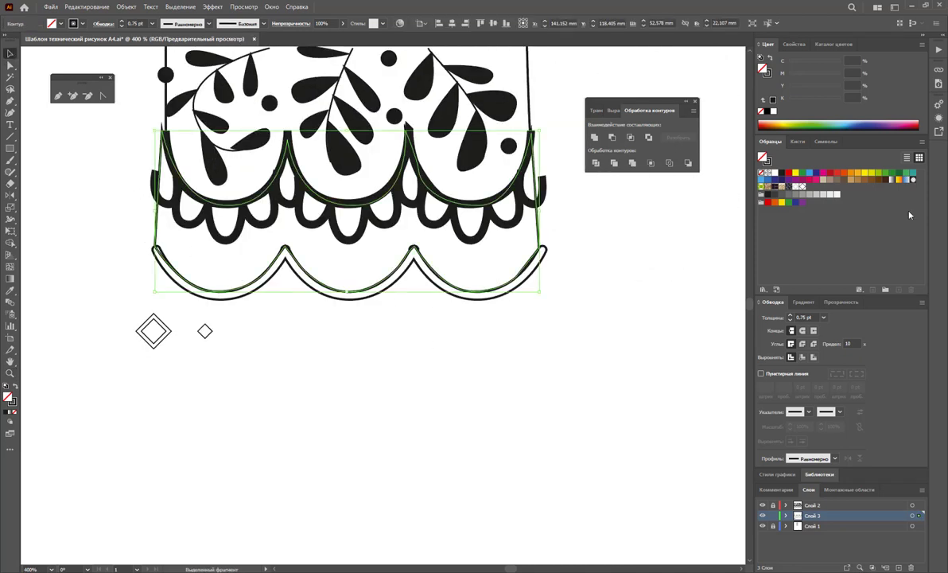
pyautogui.click(802, 187)
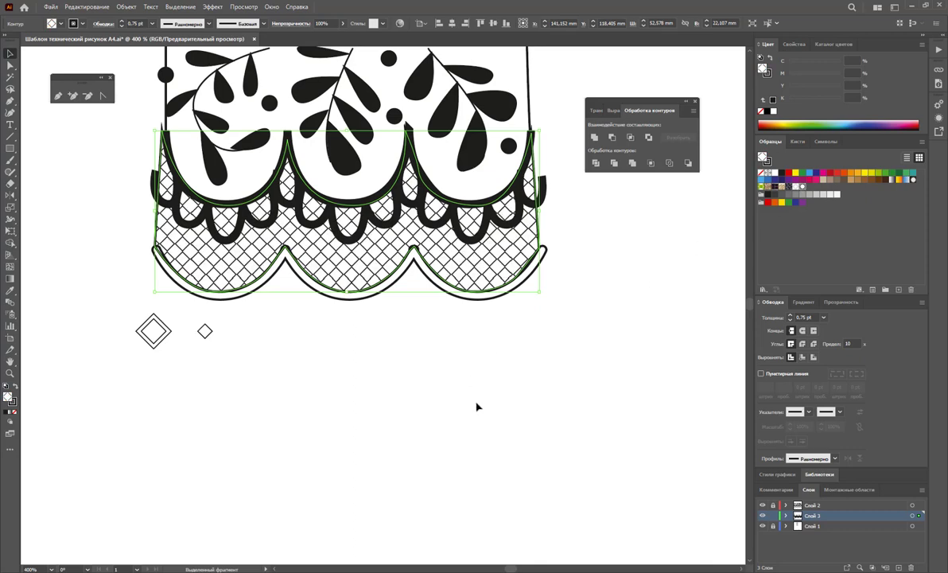
pyautogui.scroll(2, 470, 382)
pyautogui.scroll(1, 465, 368)
pyautogui.click(514, 133)
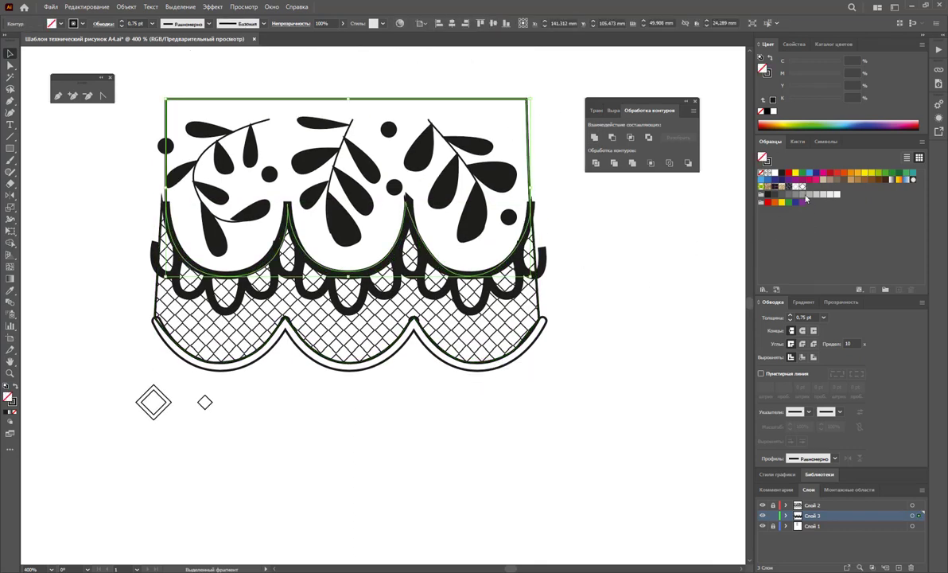
pyautogui.click(796, 187)
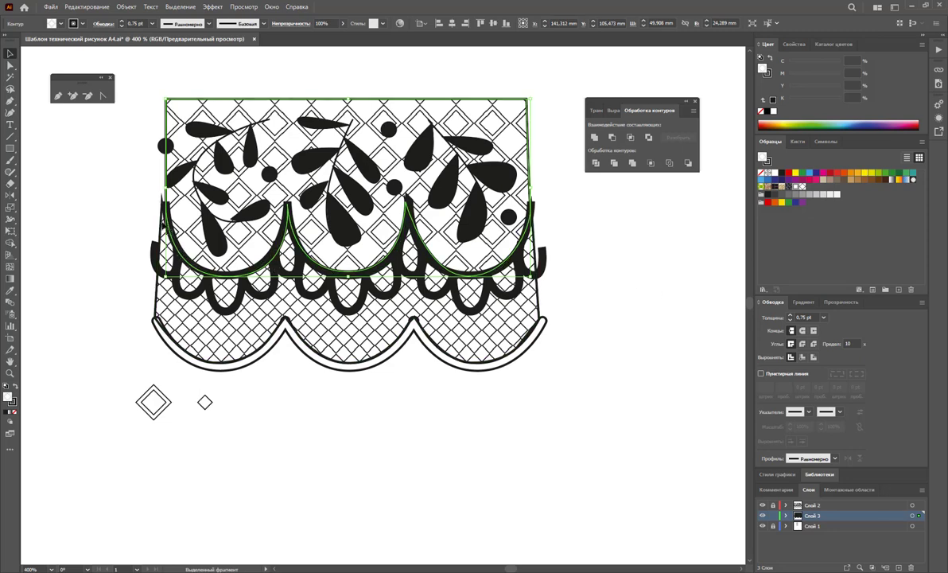
# Scale the upper lace's pattern fill to 30% with Transform Objects turned off.
pyautogui.click(11, 206)
pyautogui.doubleClick(10, 207)
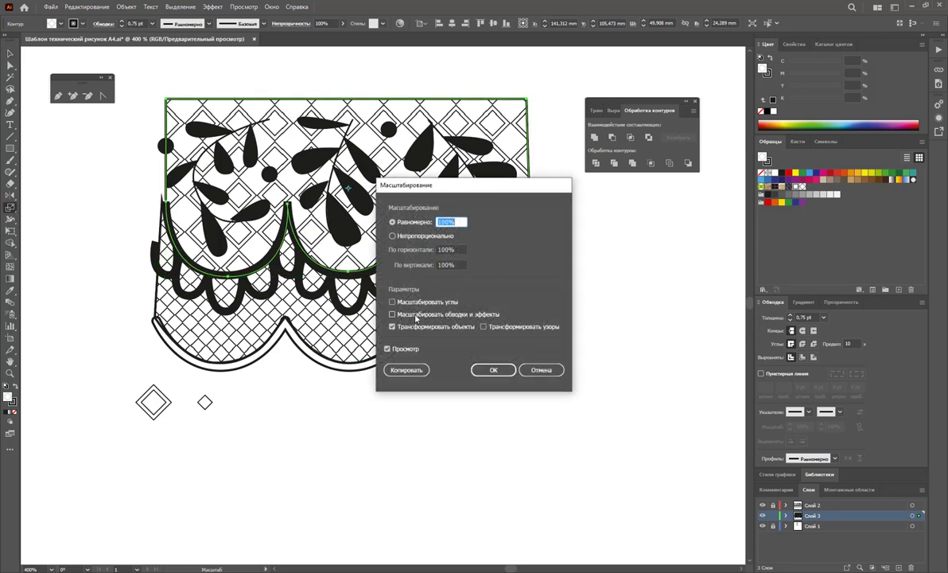
pyautogui.click(392, 326)
pyautogui.click(482, 327)
pyautogui.moveTo(474, 185)
pyautogui.mouseDown()
pyautogui.moveTo(589, 247)
pyautogui.moveTo(590, 277)
pyautogui.mouseUp()
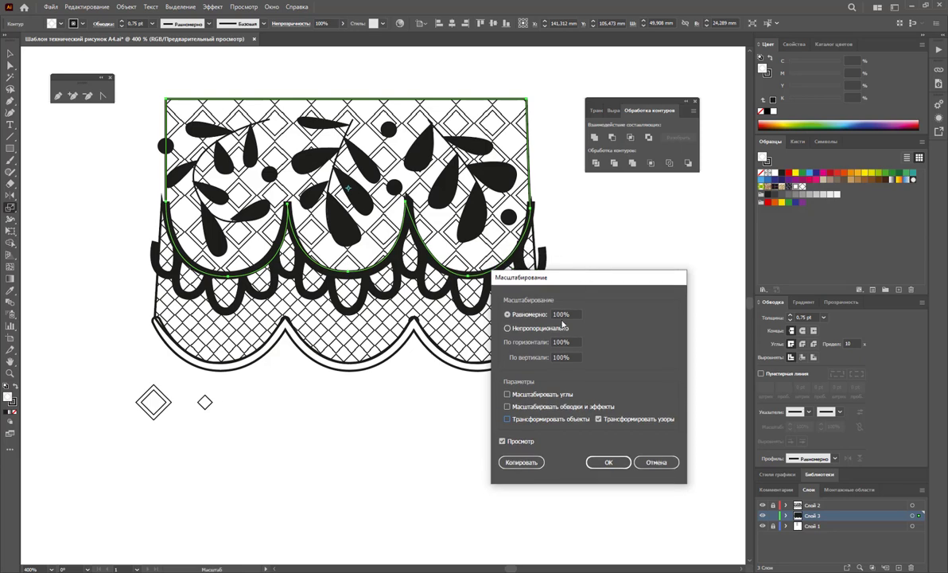
pyautogui.click(570, 314)
pyautogui.write('2')
pyautogui.click(503, 442)
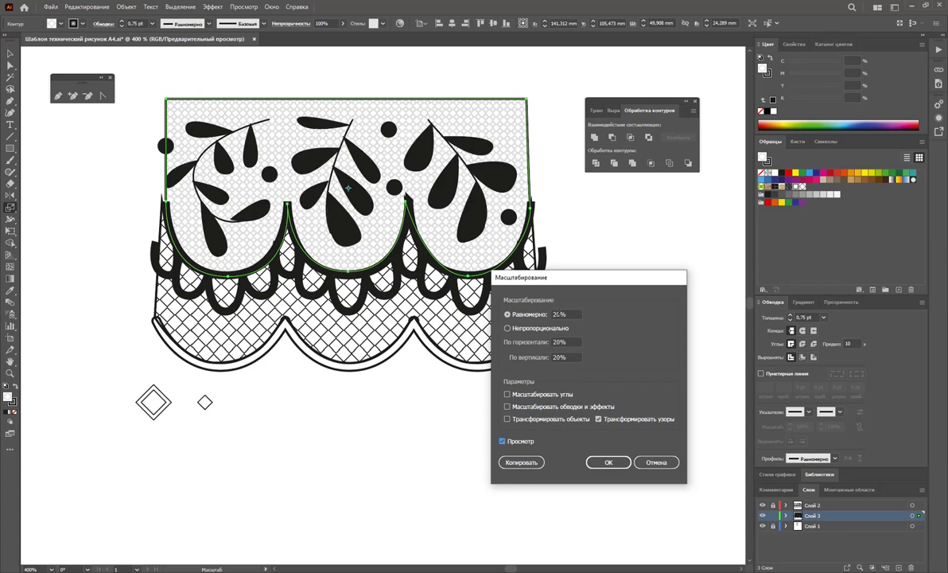
pyautogui.click(559, 314)
pyautogui.write('3')
pyautogui.click(620, 457)
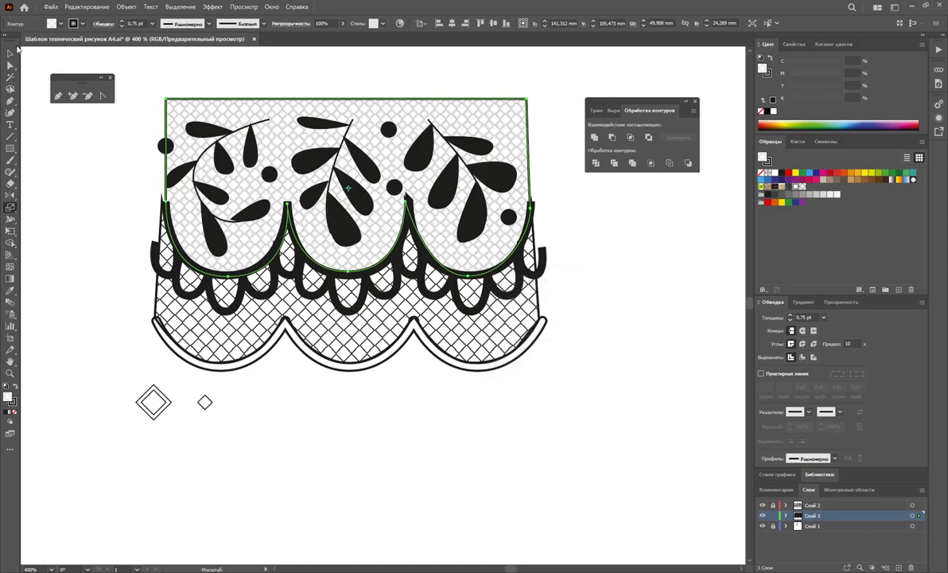
# Apply the same 30% pattern scale to the lower lace, then select both diamond tiles.
pyautogui.click(10, 53)
pyautogui.click(372, 302)
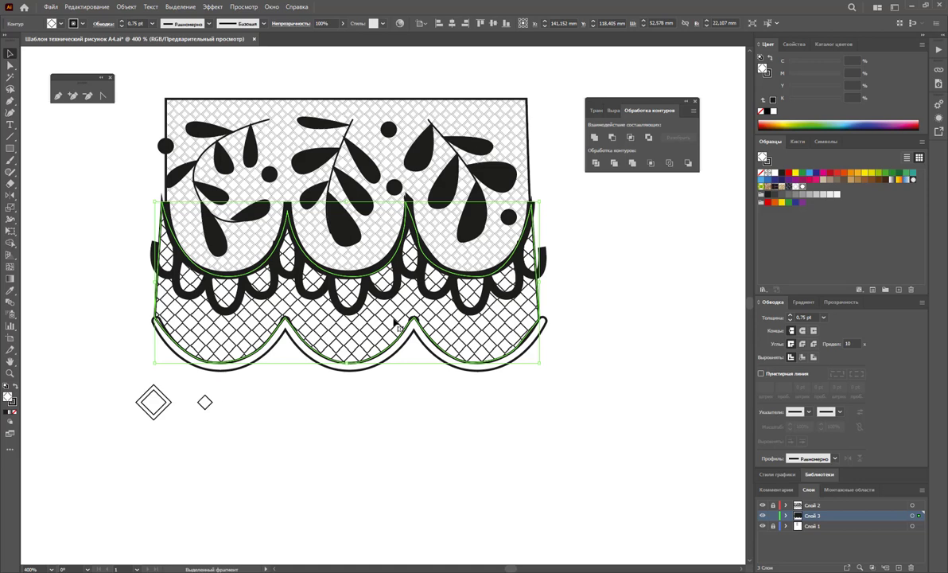
pyautogui.click(13, 210)
pyautogui.doubleClick(11, 209)
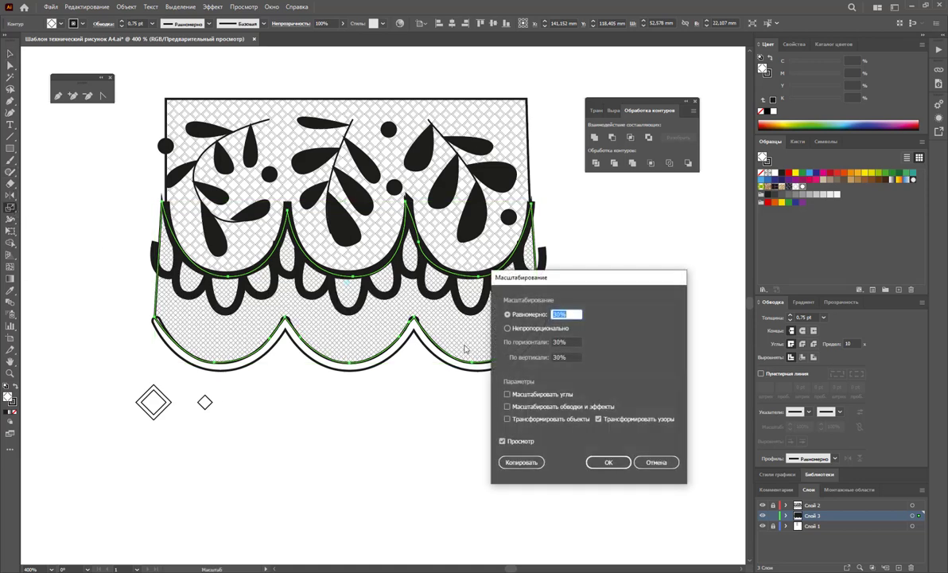
pyautogui.click(566, 433)
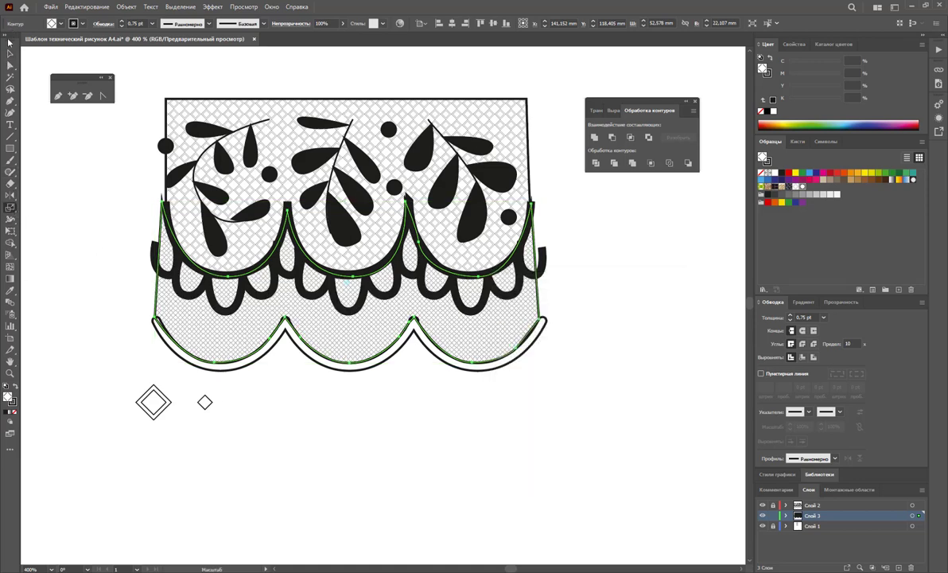
pyautogui.click(10, 53)
pyautogui.moveTo(231, 461); pyautogui.dragTo(111, 366)
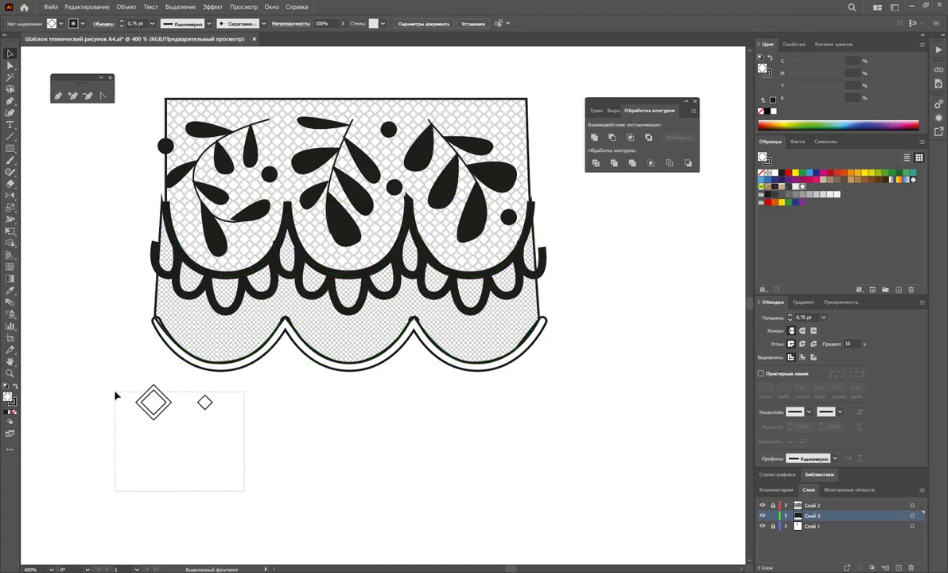
# Set the stroke of both the lower and upper lace shapes to None.
pyautogui.click(497, 369)
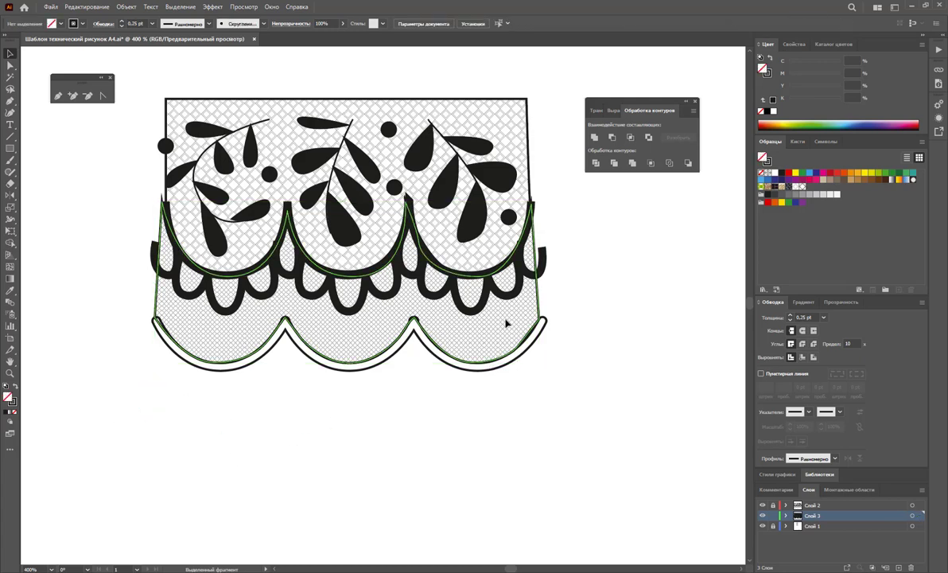
pyautogui.click(13, 410)
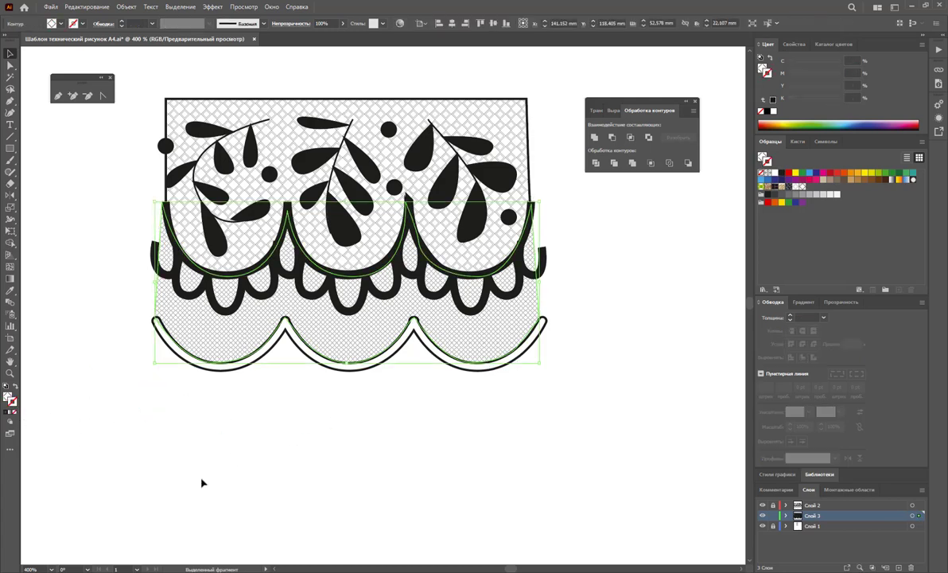
pyautogui.click(521, 158)
pyautogui.click(6, 409)
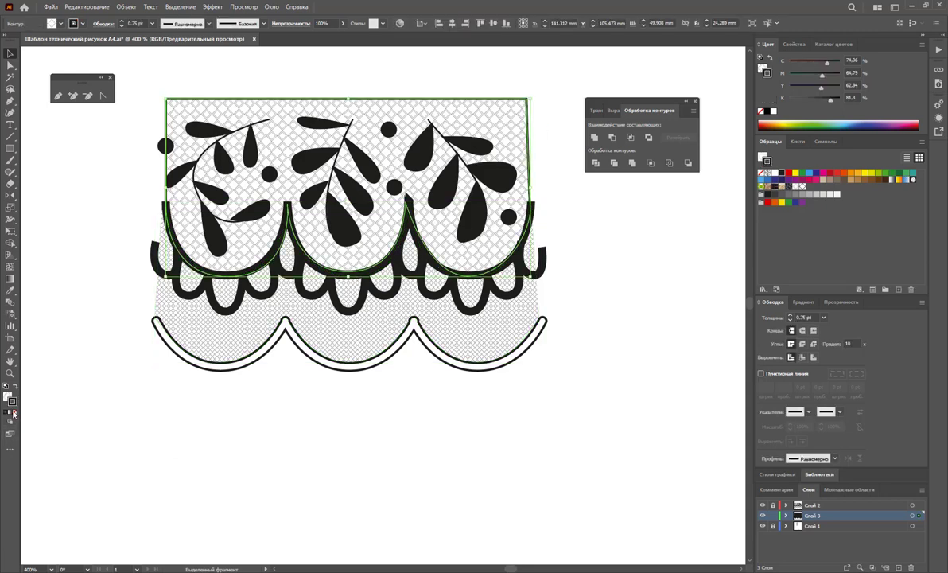
pyautogui.click(13, 413)
pyautogui.click(600, 392)
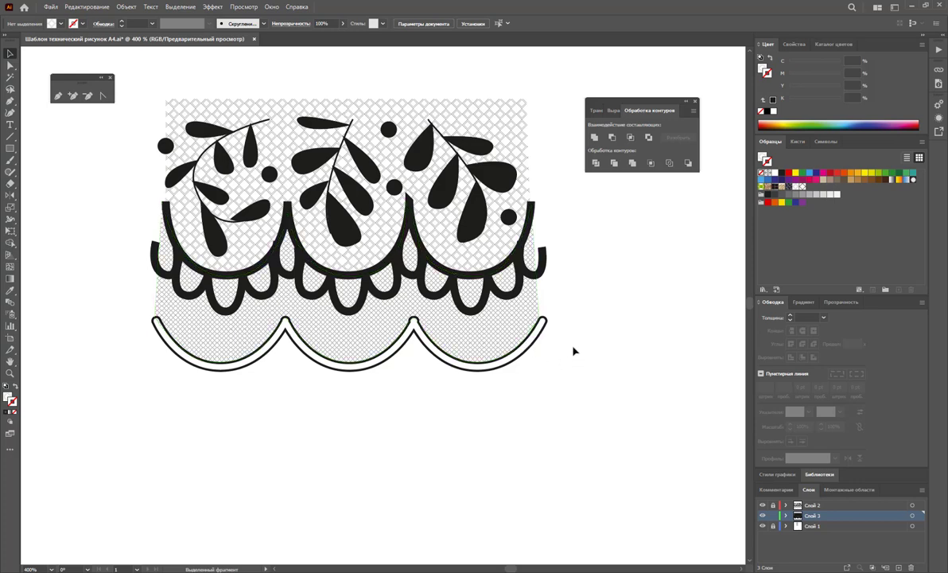
# Draw a rectangle with no fill covering the whole lace band.
pyautogui.click(11, 148)
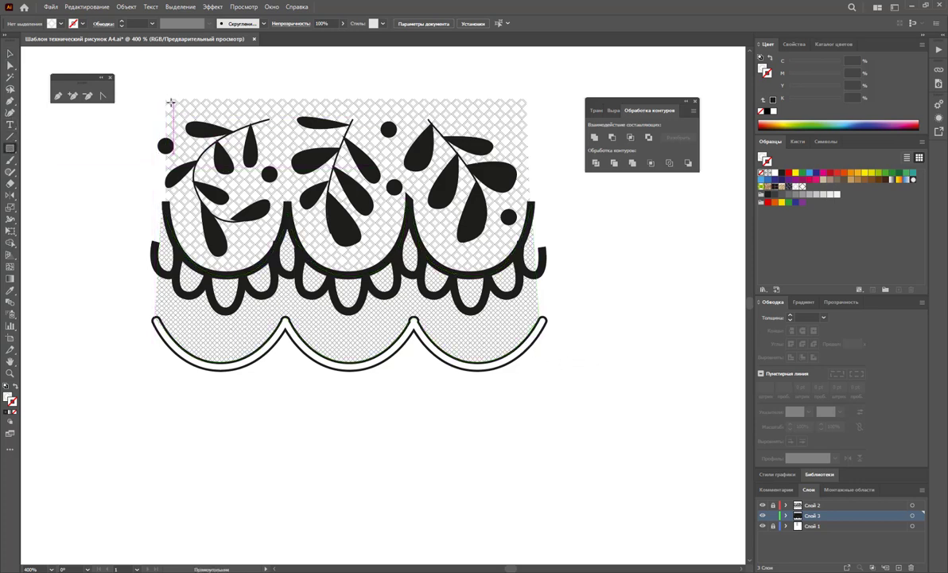
pyautogui.moveTo(166, 102); pyautogui.dragTo(531, 375)
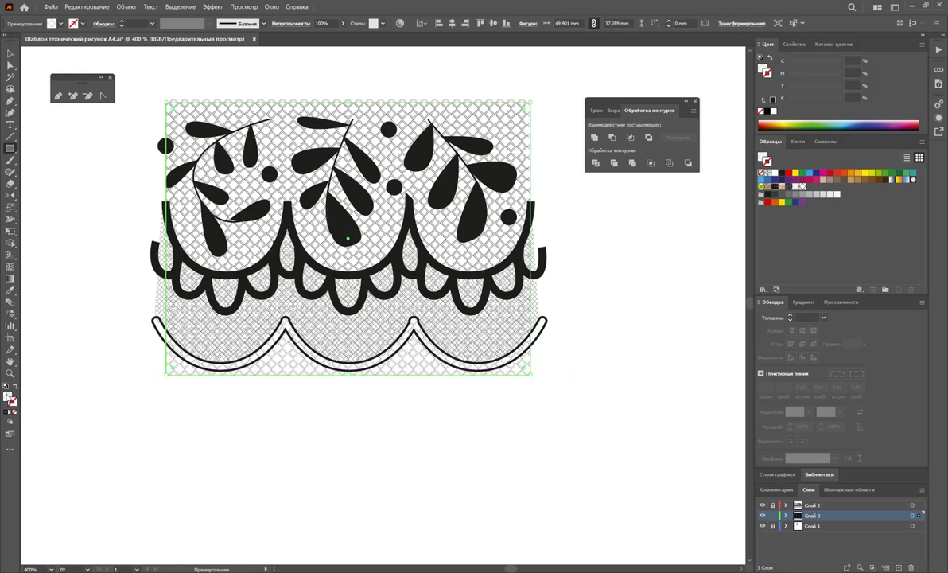
pyautogui.press('/')
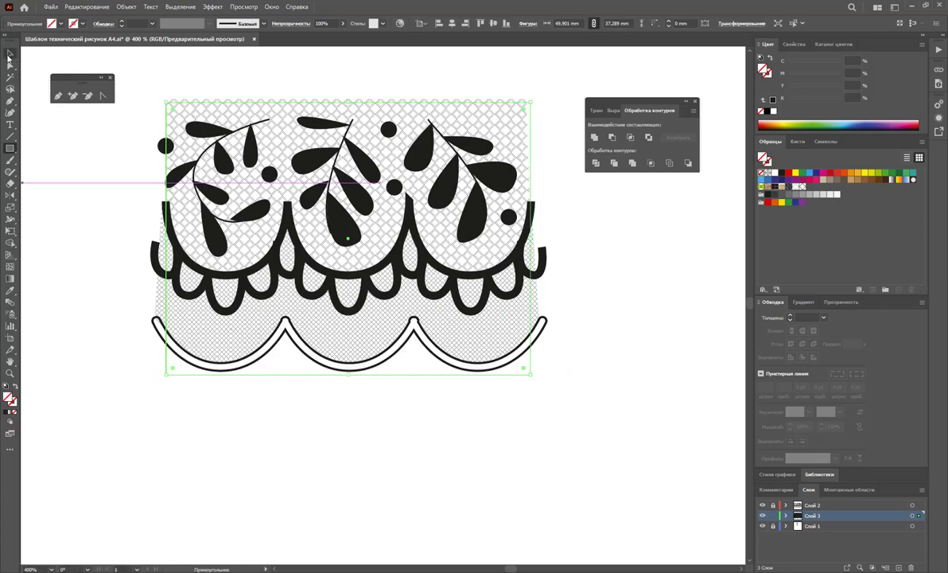
# Send the rectangle to the back behind the lace ornament.
pyautogui.click(10, 54)
pyautogui.rightClick(424, 358)
pyautogui.moveTo(452, 304)
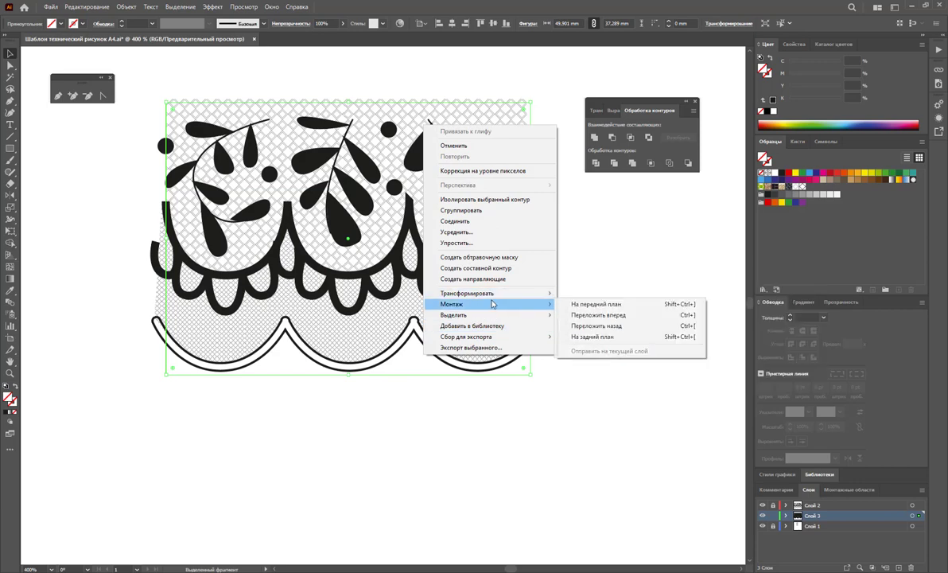
pyautogui.click(591, 344)
# Try making the whole lace a Pattern Brush, then dismiss the error.
pyautogui.moveTo(565, 458); pyautogui.dragTo(140, 96)
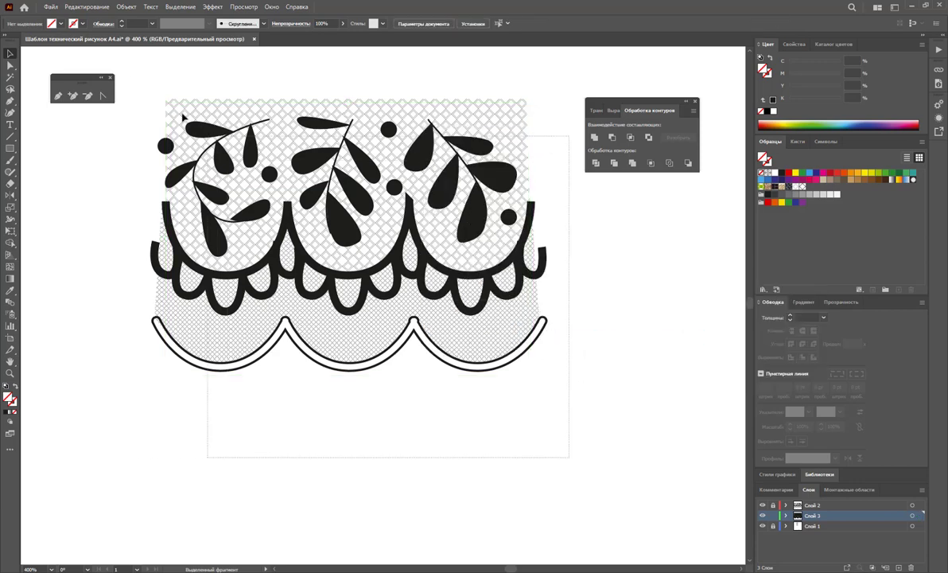
pyautogui.click(798, 140)
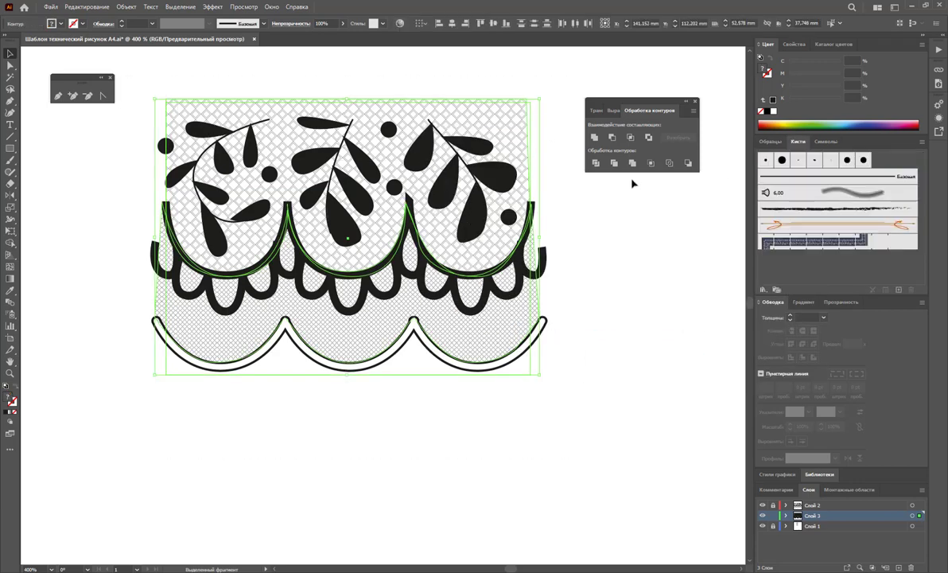
pyautogui.moveTo(489, 218); pyautogui.dragTo(796, 238)
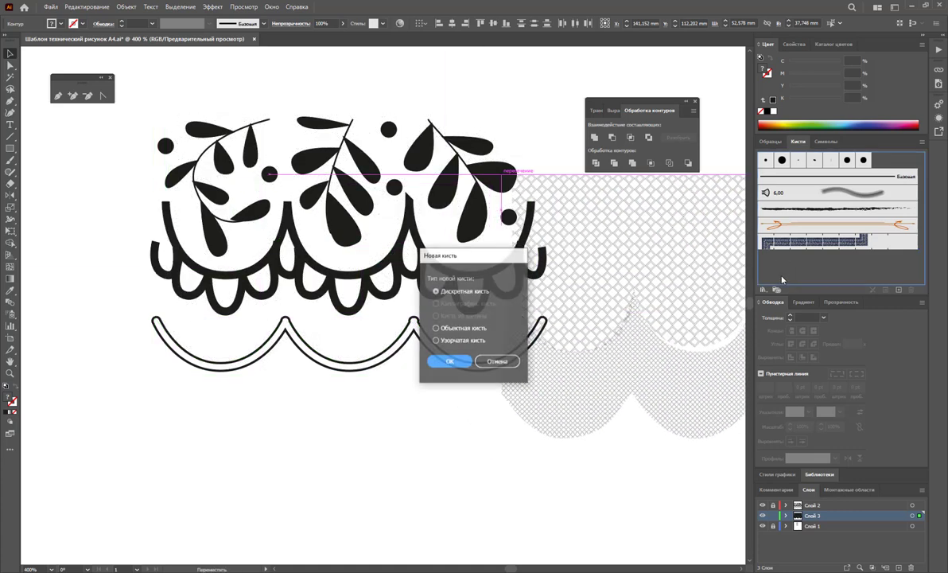
pyautogui.click(435, 341)
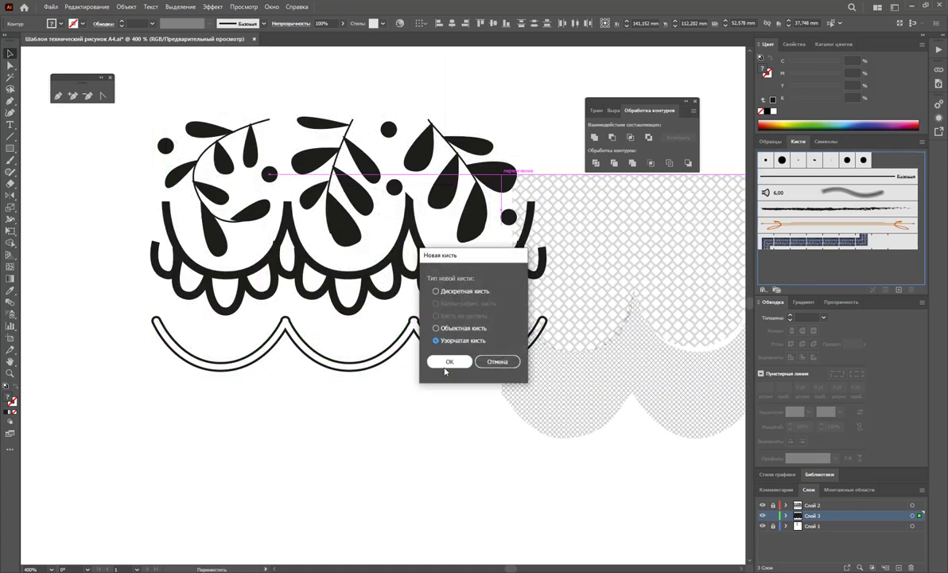
pyautogui.click(446, 365)
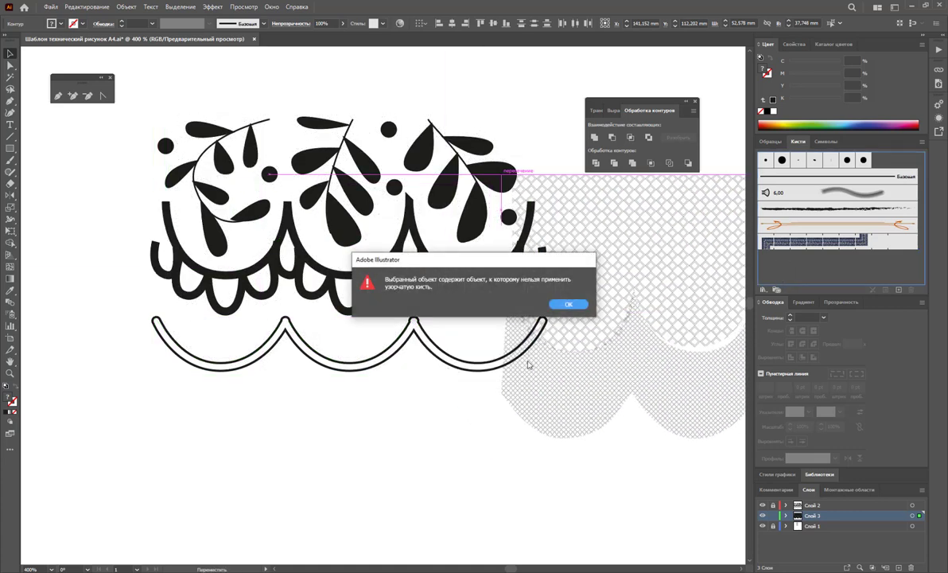
pyautogui.click(569, 309)
# Zoom out to 300% and select the lace, undoing an accidental move of the mesh.
pyautogui.click(483, 446)
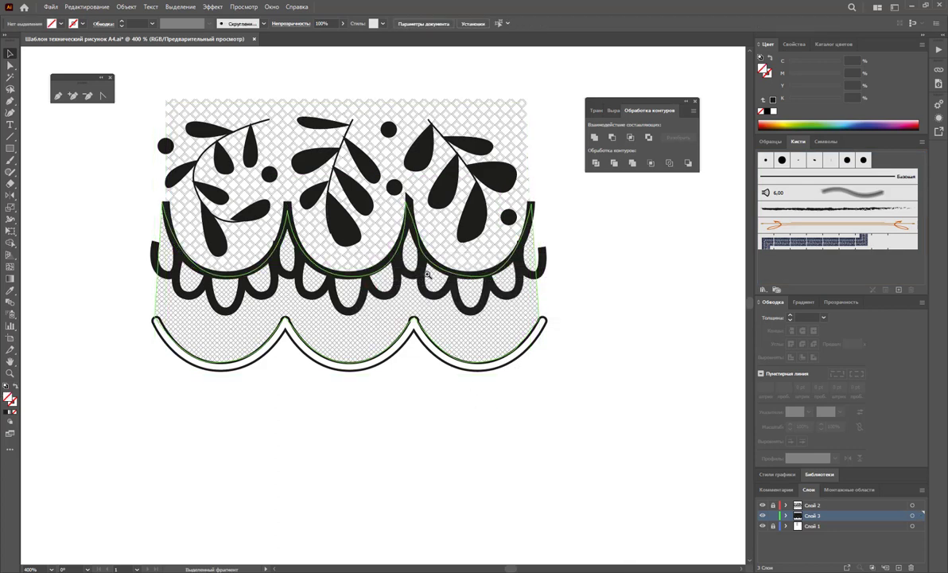
pyautogui.hotkey('ctrl', '-')
pyautogui.click(10, 54)
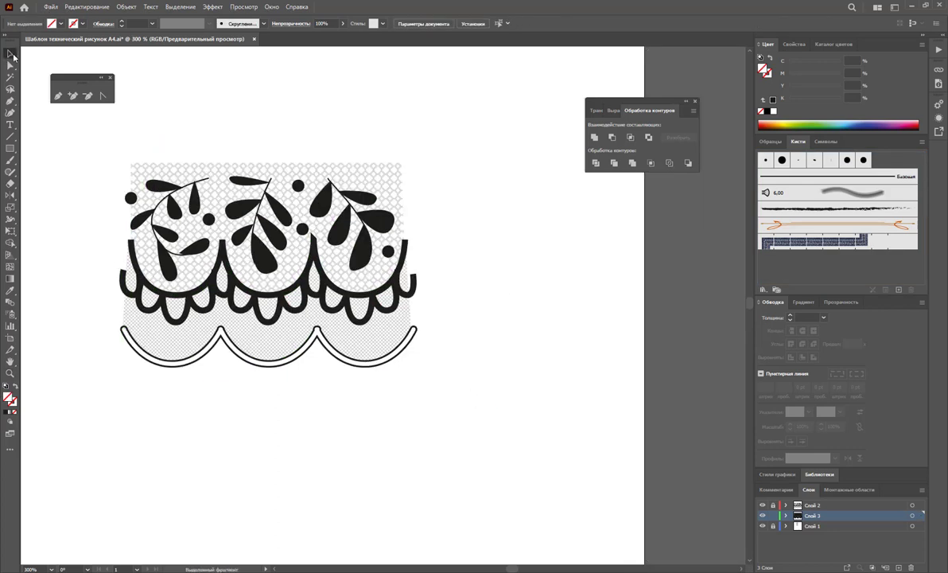
pyautogui.moveTo(93, 140); pyautogui.dragTo(417, 436)
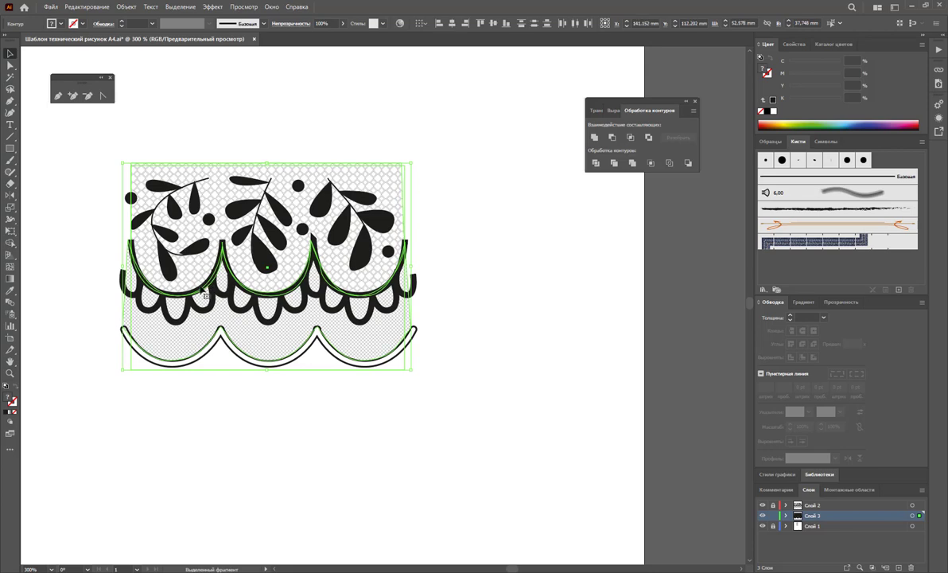
pyautogui.moveTo(189, 272)
pyautogui.mouseDown()
pyautogui.moveTo(528, 306)
pyautogui.moveTo(518, 355)
pyautogui.mouseUp()
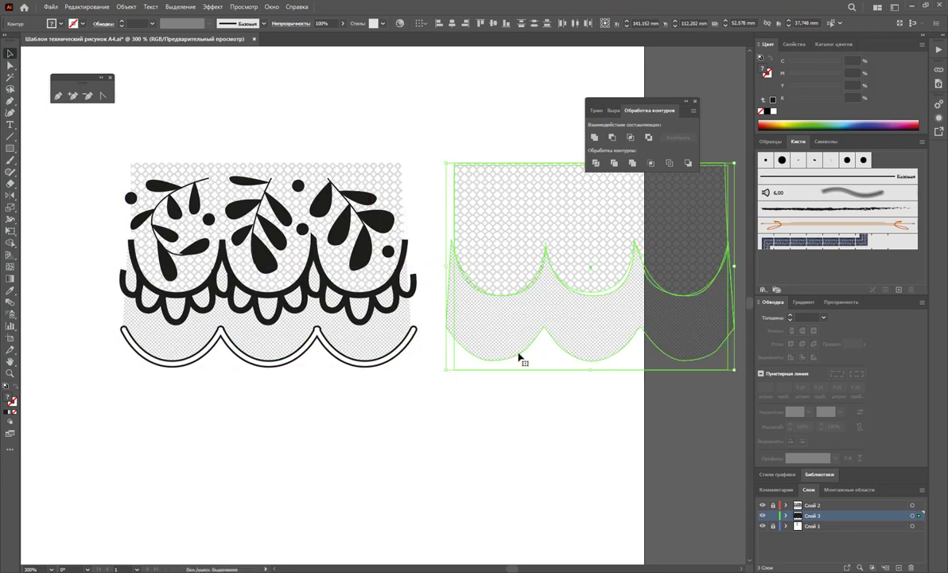
pyautogui.hotkey('ctrl', 'z')
pyautogui.click(504, 402)
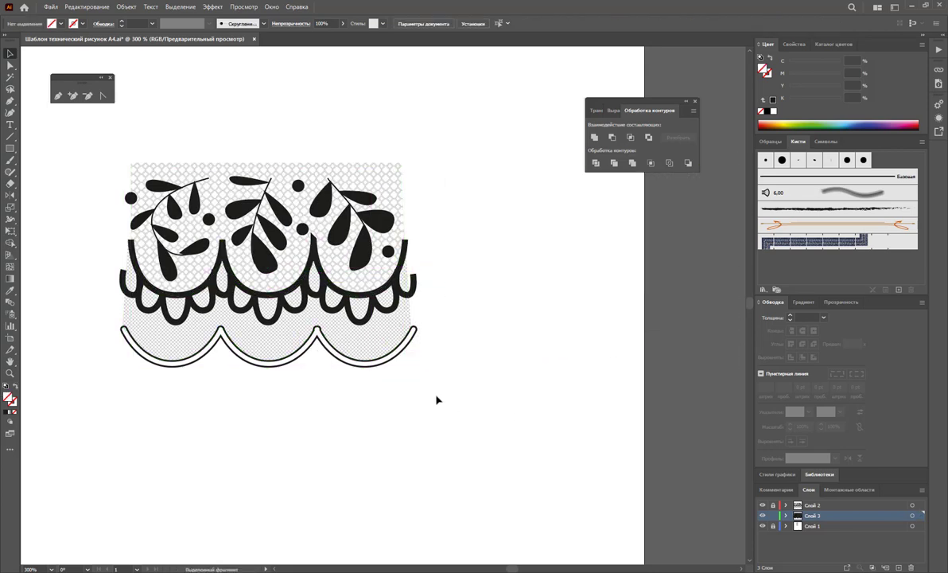
# Expand the mesh rectangle's fill with Object > Expand.
pyautogui.click(402, 363)
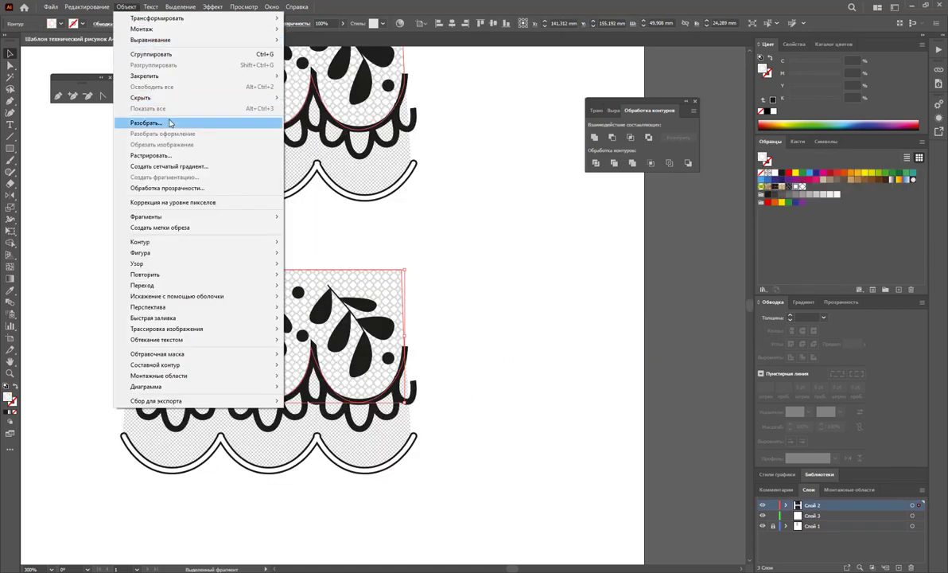
pyautogui.click(186, 121)
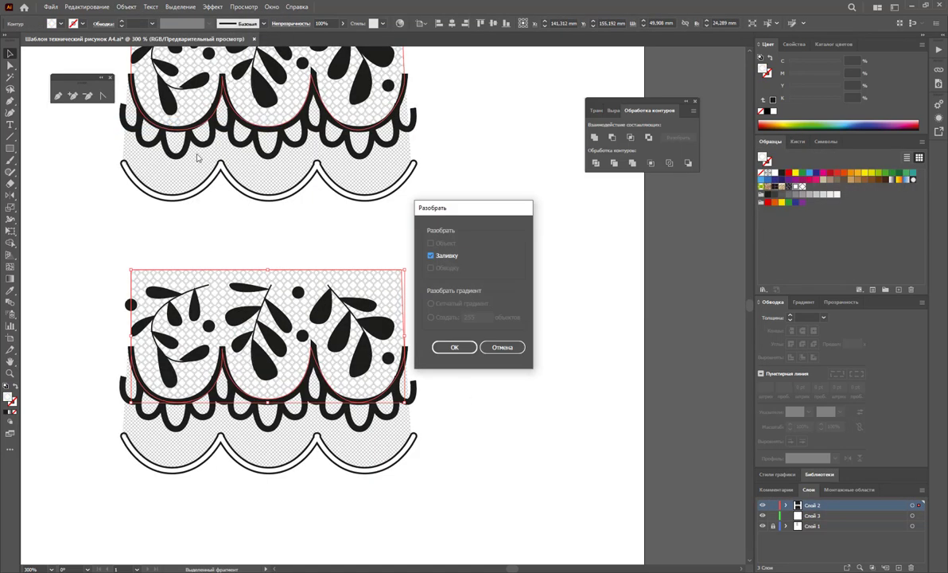
pyautogui.click(439, 347)
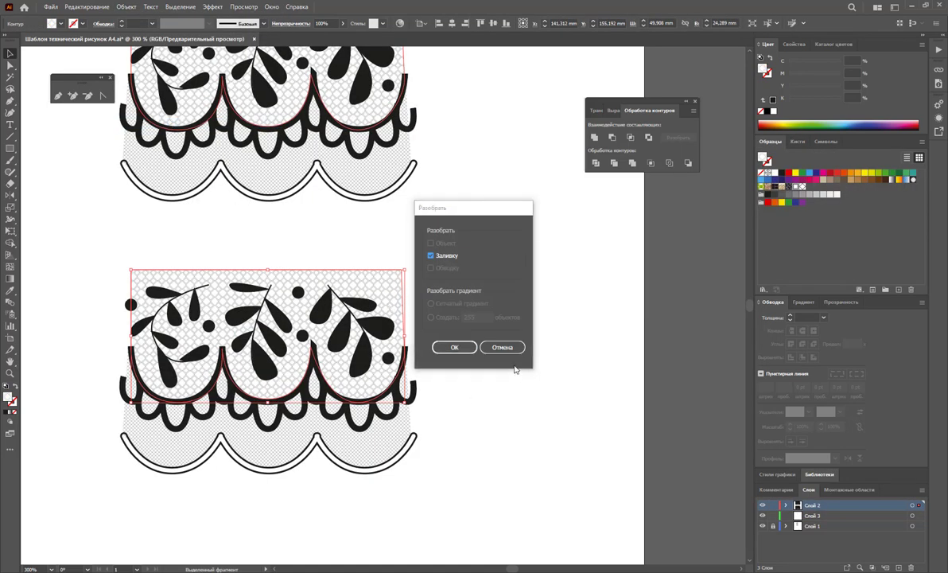
pyautogui.click(126, 6)
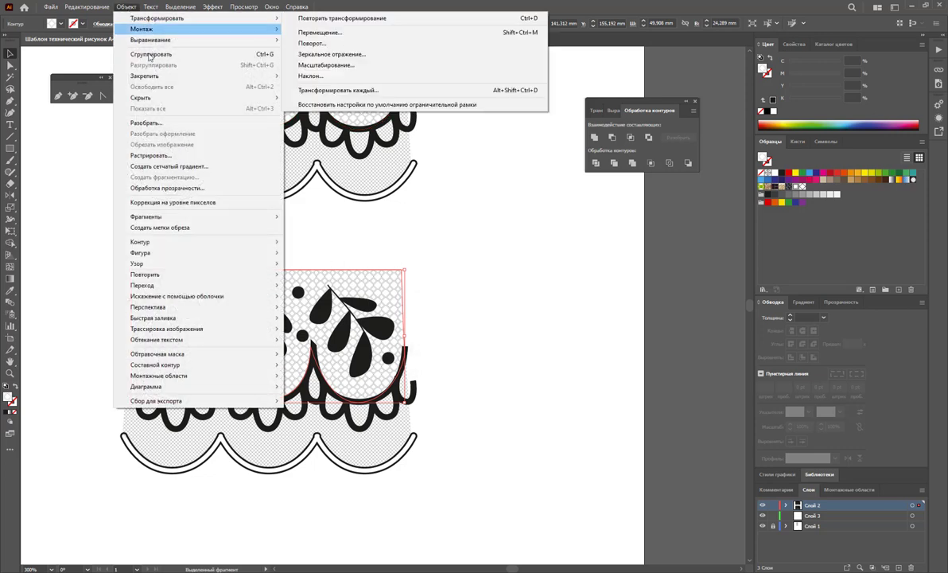
pyautogui.click(183, 124)
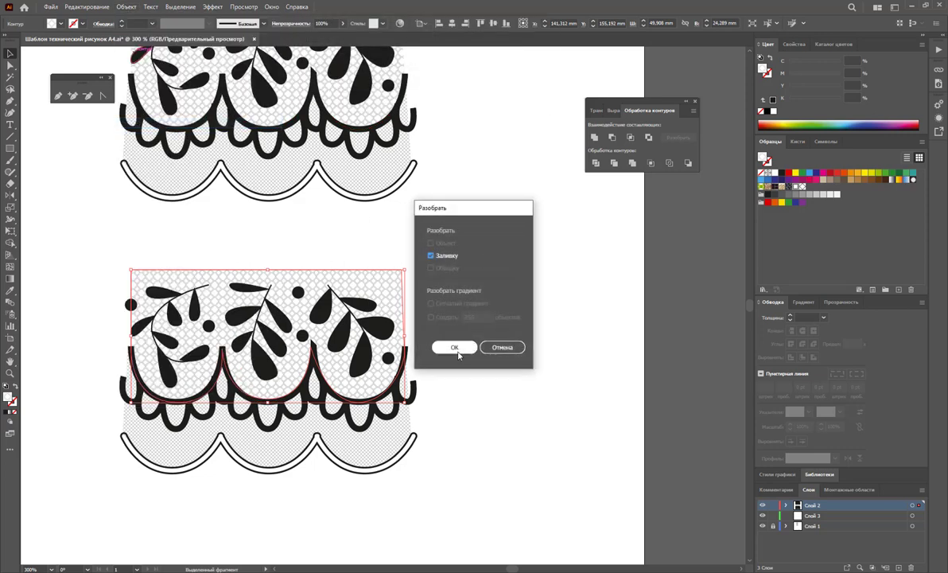
pyautogui.click(454, 347)
pyautogui.click(490, 450)
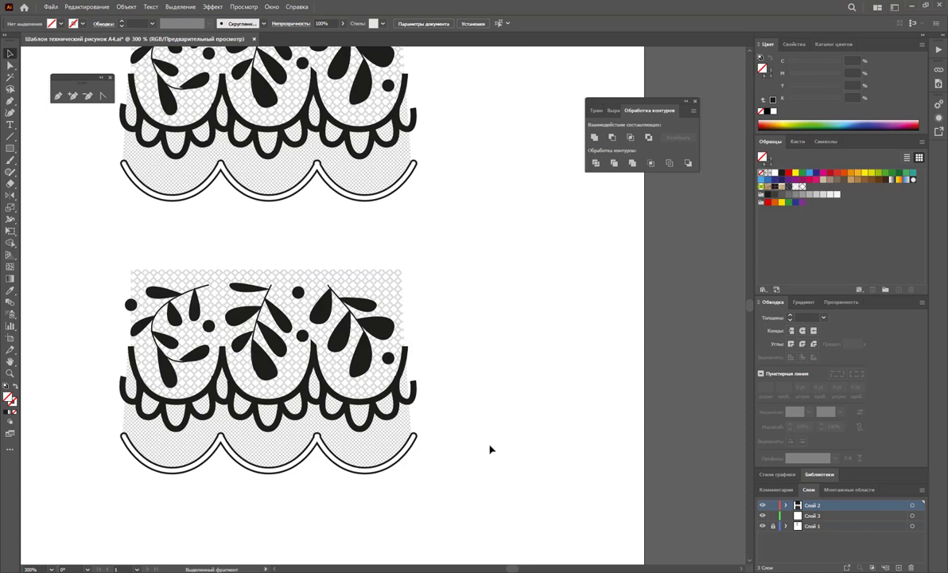
# Expand the lower scalloped border, then select all of the lower lace artwork.
pyautogui.click(371, 461)
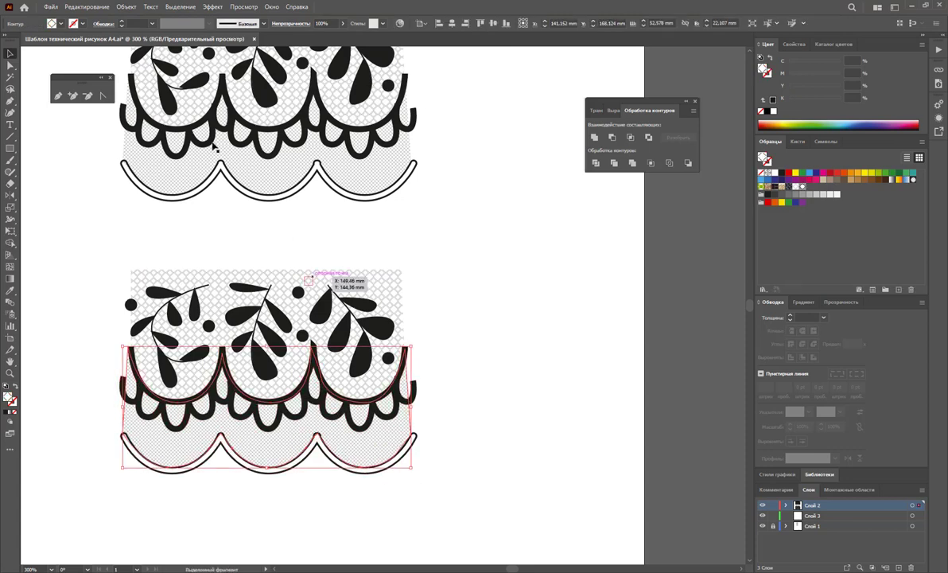
pyautogui.click(126, 6)
pyautogui.click(161, 125)
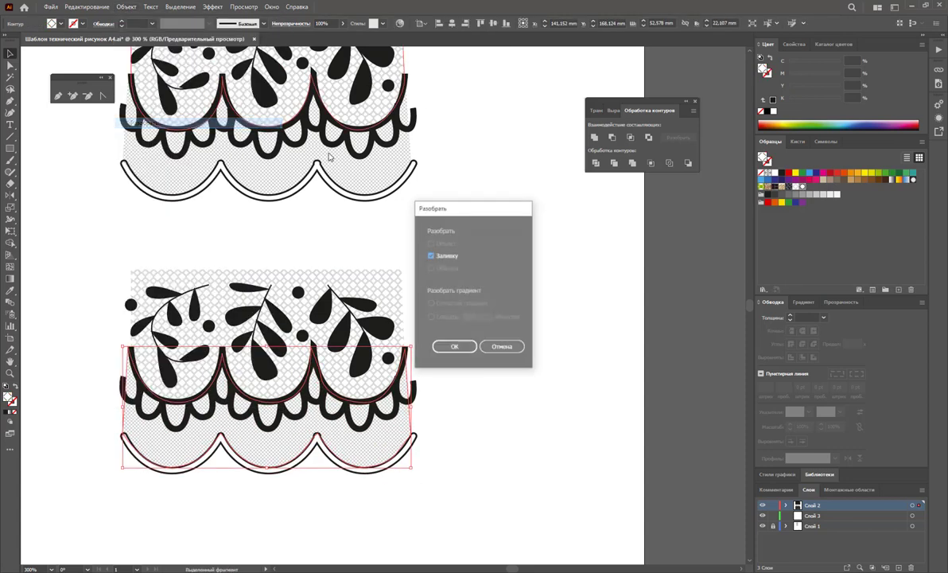
pyautogui.click(490, 342)
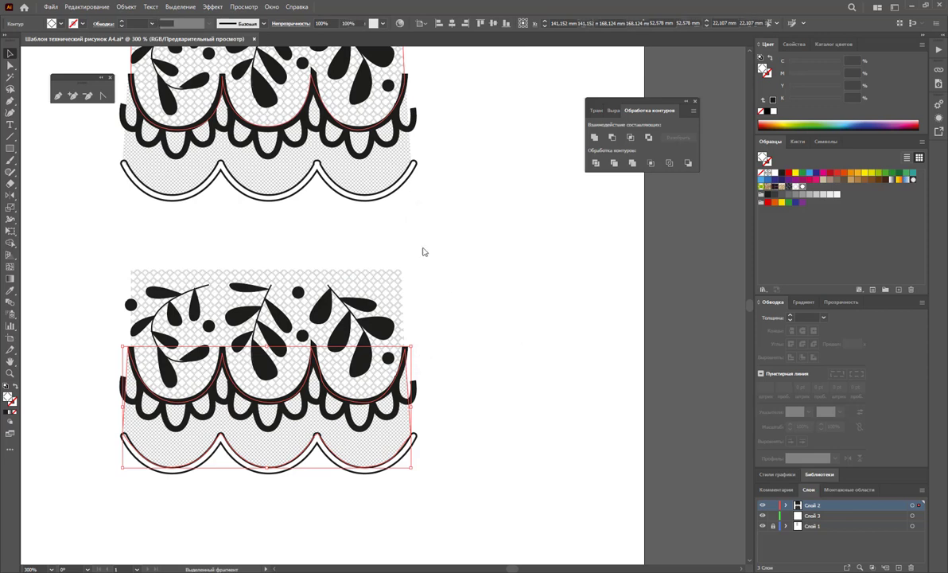
pyautogui.hotkey('ctrl', 'z')
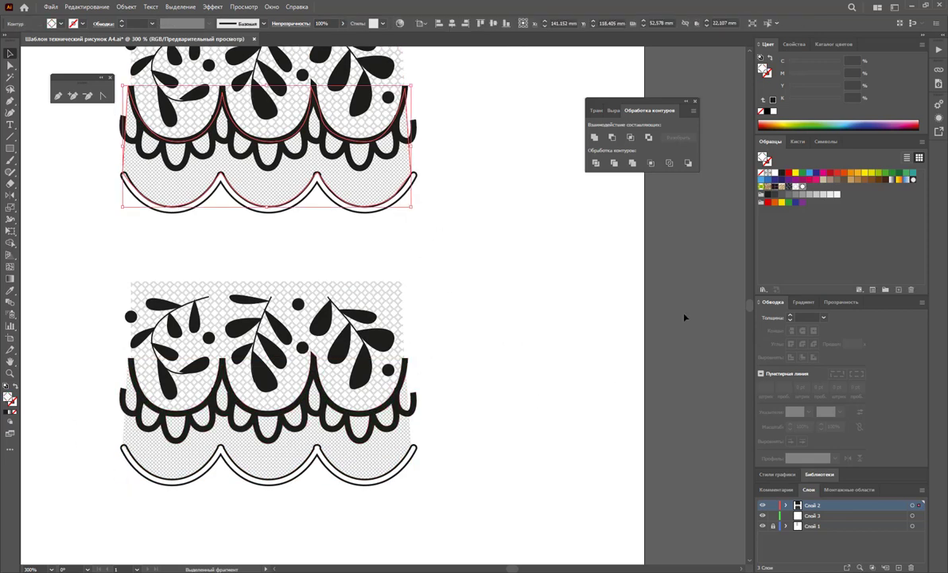
pyautogui.click(390, 450)
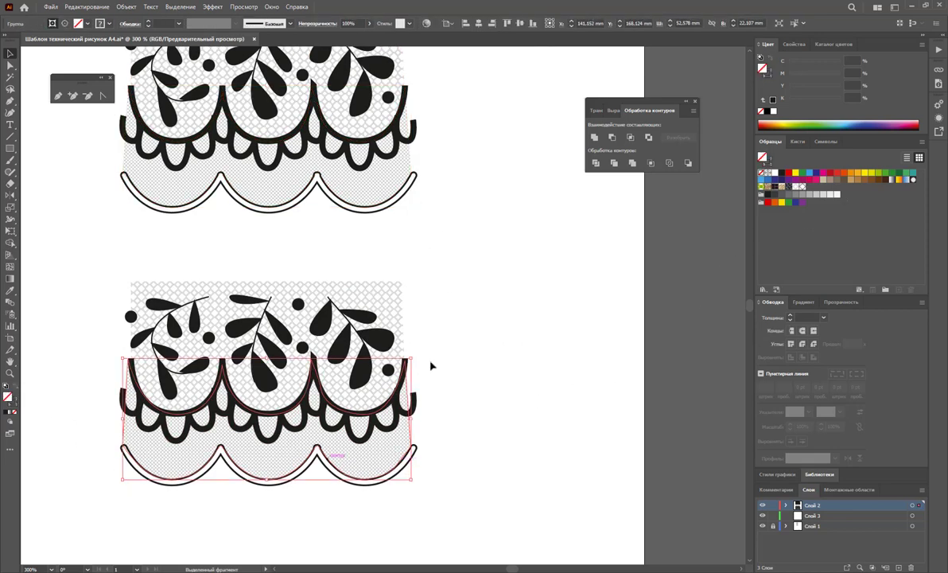
pyautogui.moveTo(411, 468); pyautogui.dragTo(81, 237)
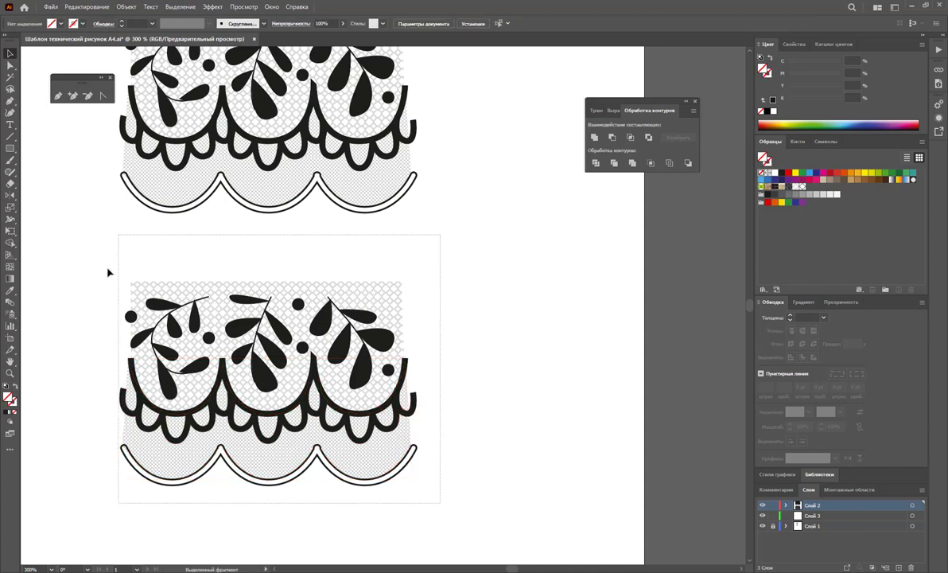
# Send the lower lace's background rectangle to the back.
pyautogui.click(401, 497)
pyautogui.click(402, 487)
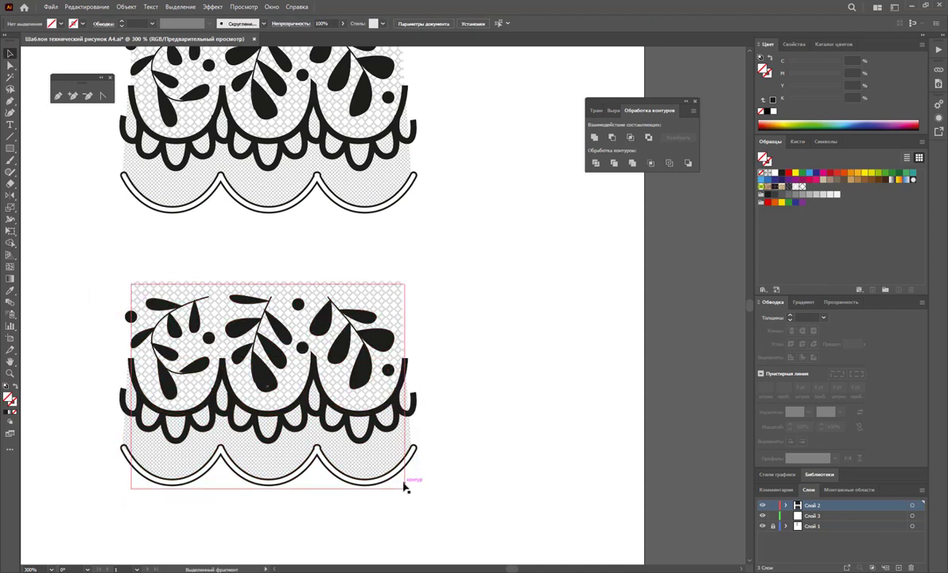
pyautogui.rightClick(403, 485)
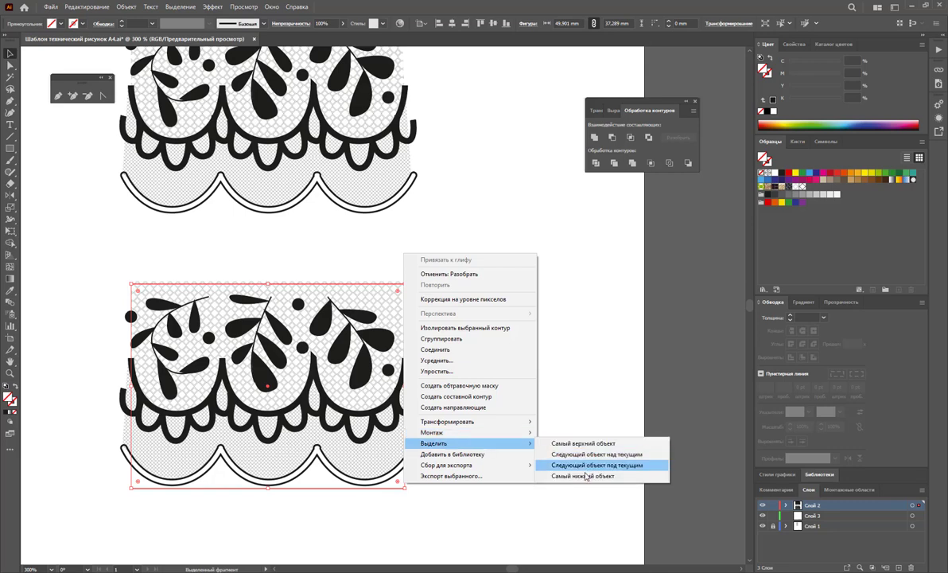
pyautogui.moveTo(445, 432)
pyautogui.click(573, 465)
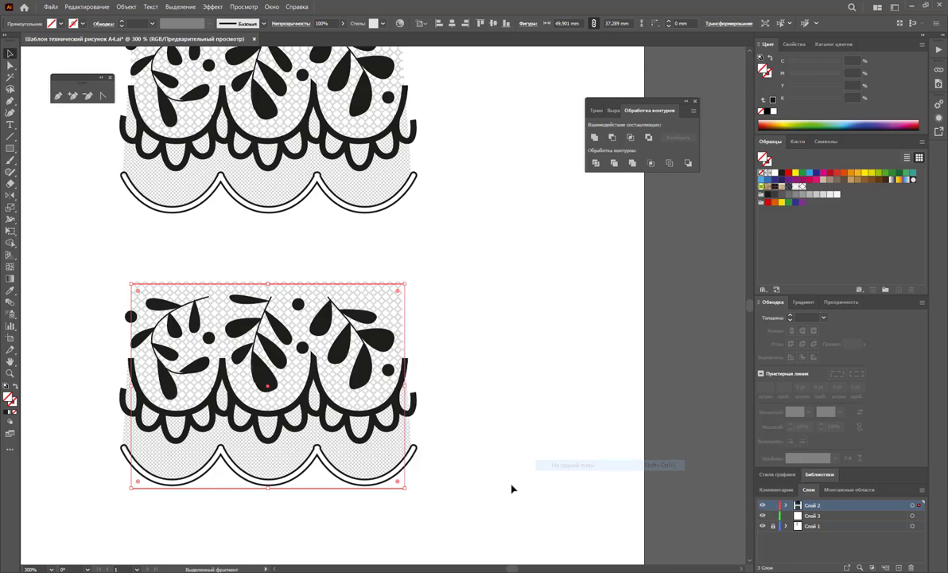
# Drag the whole lower lace into the Brushes panel to start a new brush.
pyautogui.click(493, 529)
pyautogui.moveTo(87, 253); pyautogui.dragTo(453, 494)
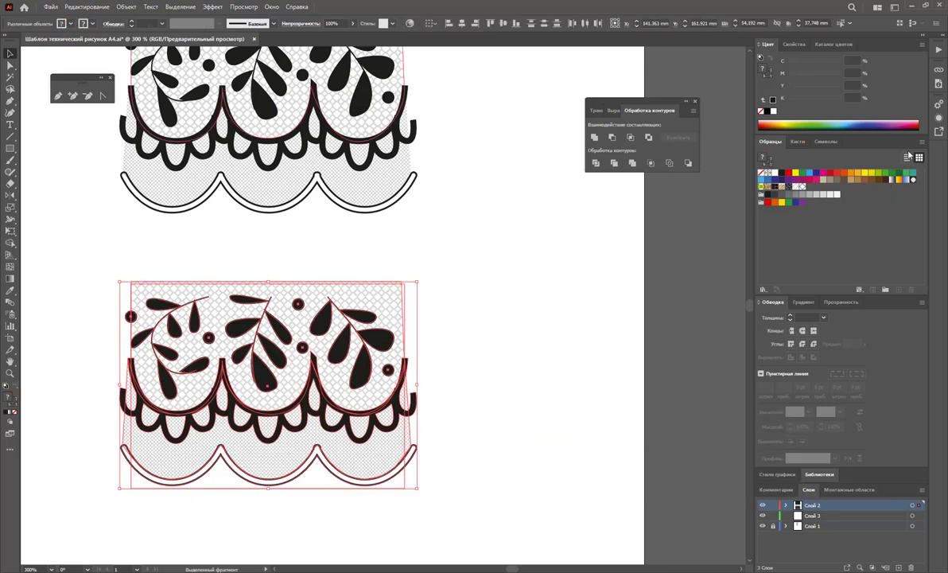
pyautogui.click(798, 142)
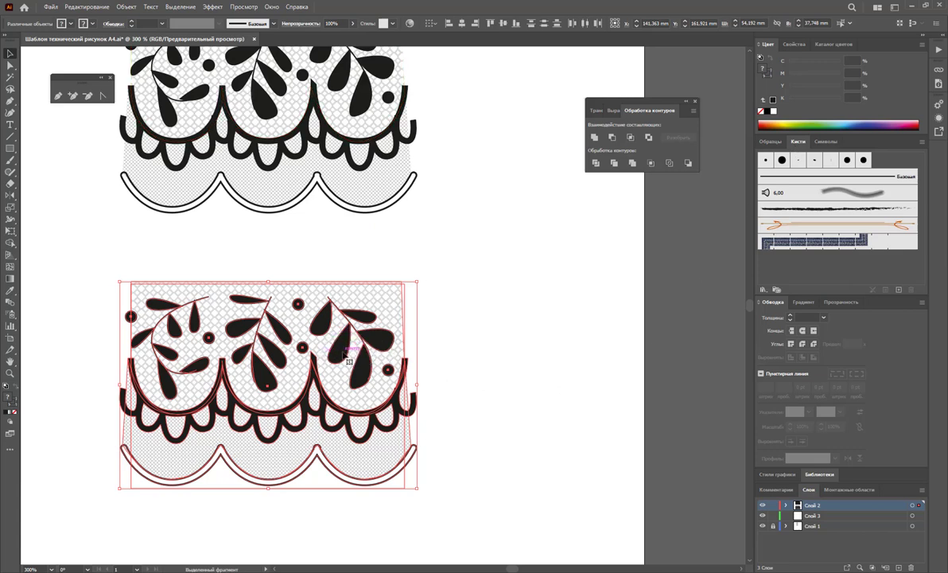
pyautogui.moveTo(362, 338)
pyautogui.mouseDown()
pyautogui.moveTo(778, 280)
pyautogui.moveTo(766, 241)
pyautogui.mouseUp()
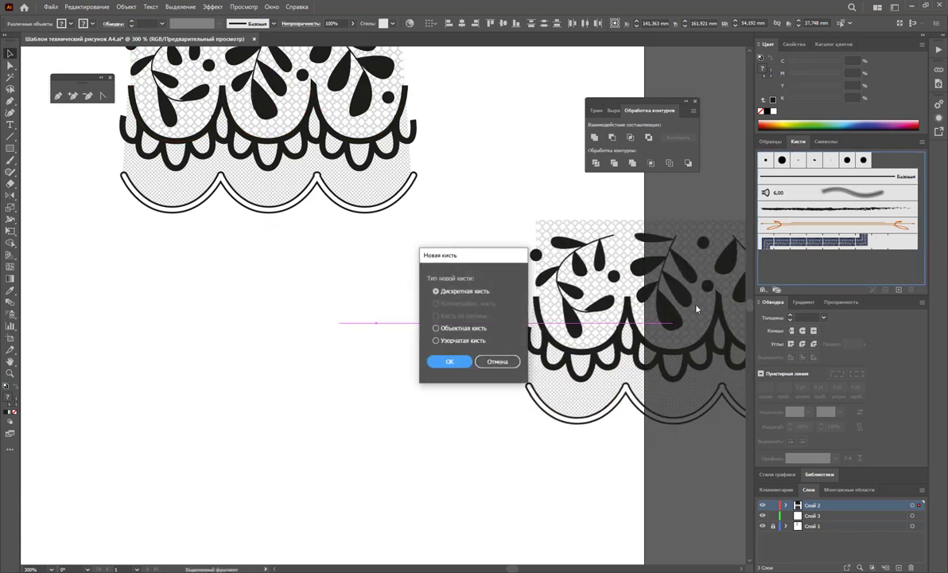
# Choose Pattern Brush in the New Brush dialog and confirm.
pyautogui.click(458, 341)
pyautogui.click(450, 361)
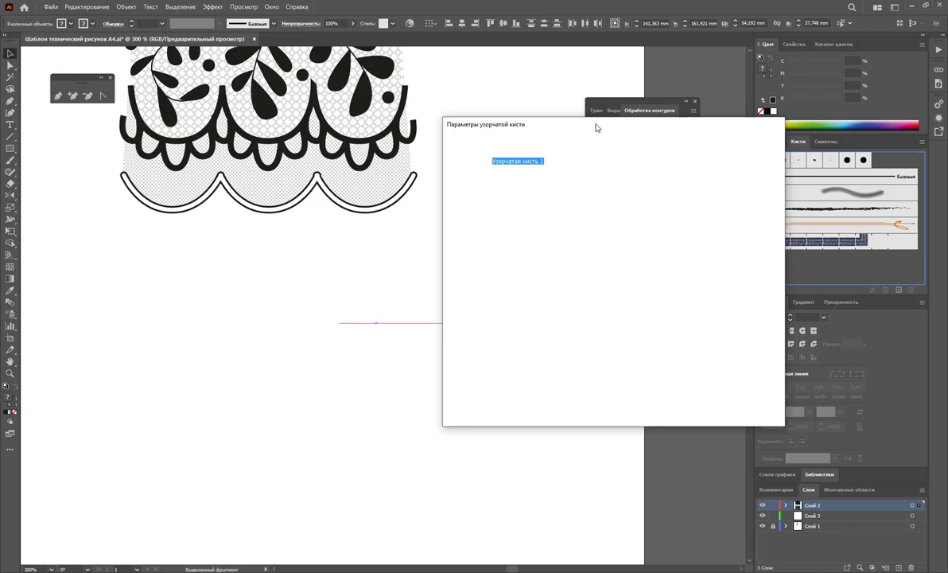
# Set the corner tiles to Auto-Between (Перемежение) and save the Узорчатая кисть 1 brush.
pyautogui.moveTo(596, 127); pyautogui.dragTo(436, 164)
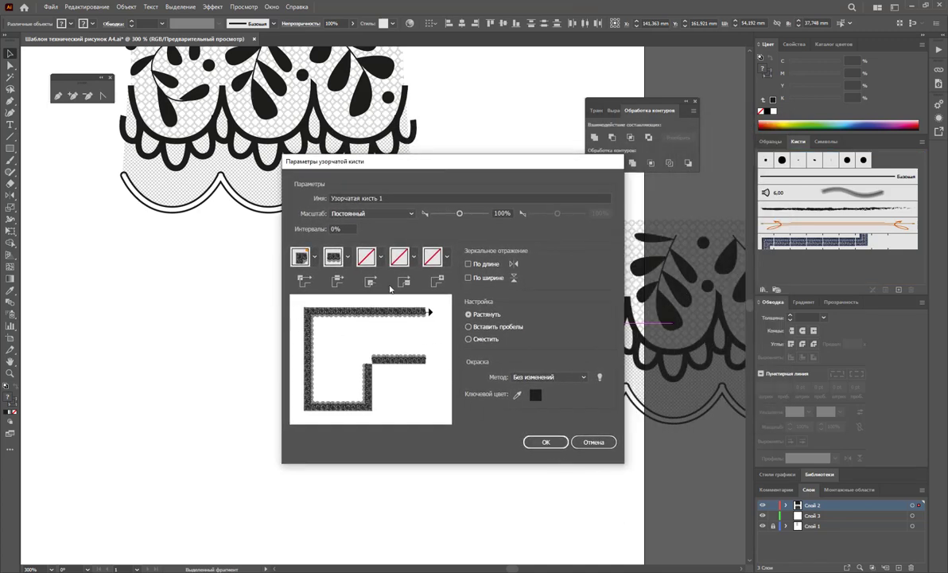
pyautogui.click(382, 258)
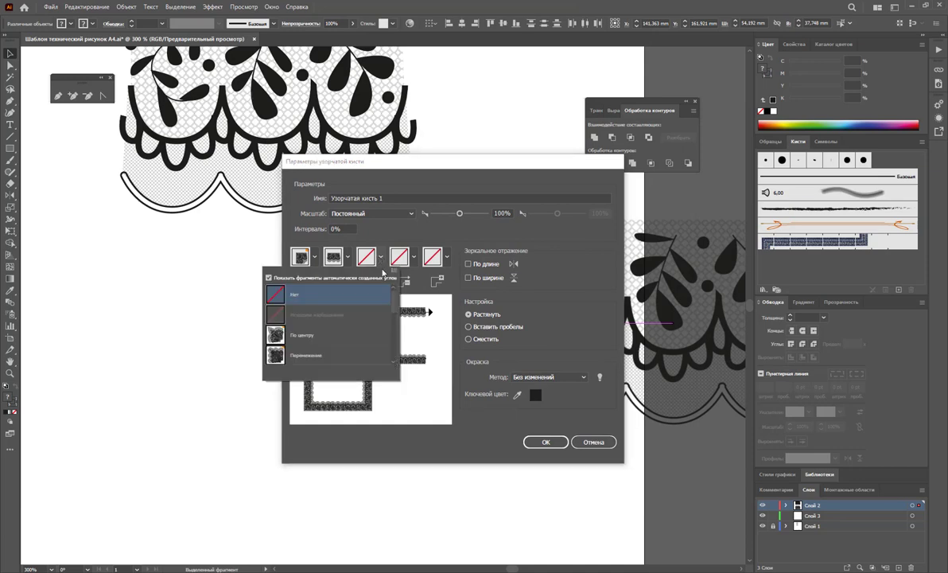
pyautogui.click(324, 358)
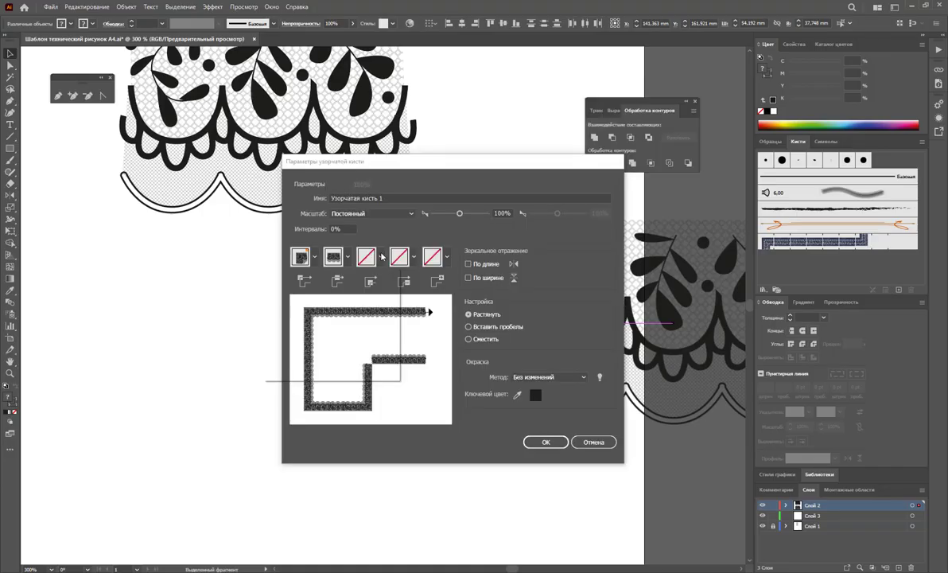
pyautogui.click(381, 257)
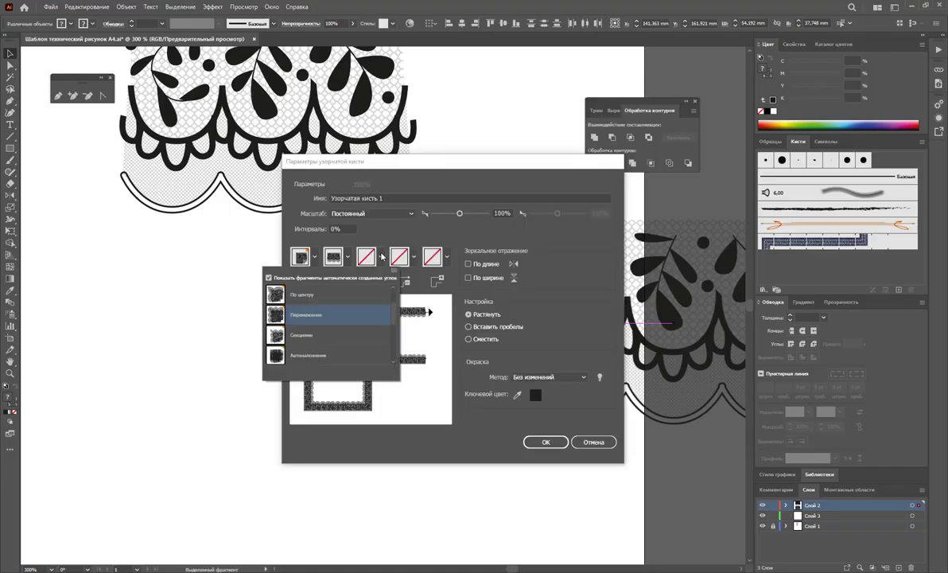
pyautogui.click(309, 337)
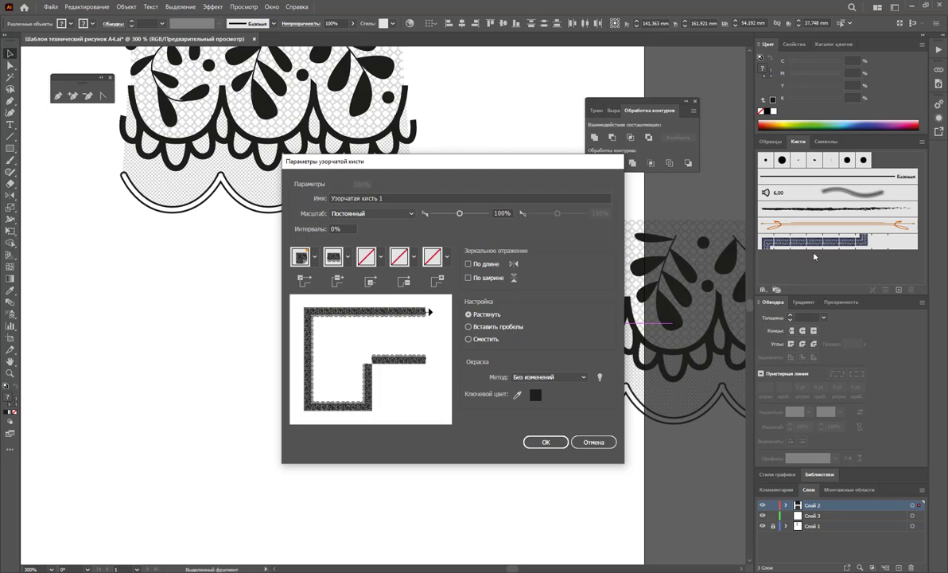
pyautogui.click(546, 442)
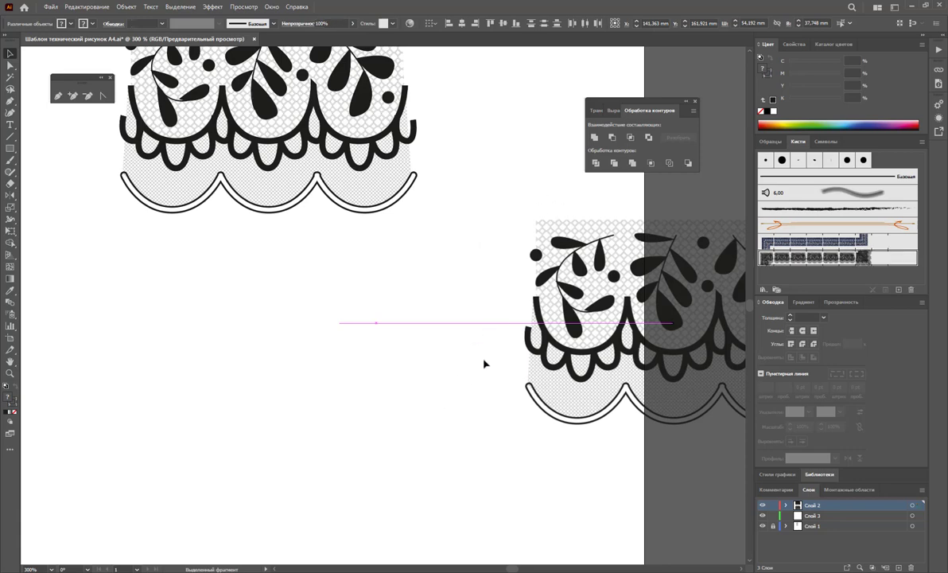
# Zoom out to the full page and delete the lower duplicate copy of the lace.
pyautogui.hotkey('ctrl', 'z')
pyautogui.press('z')
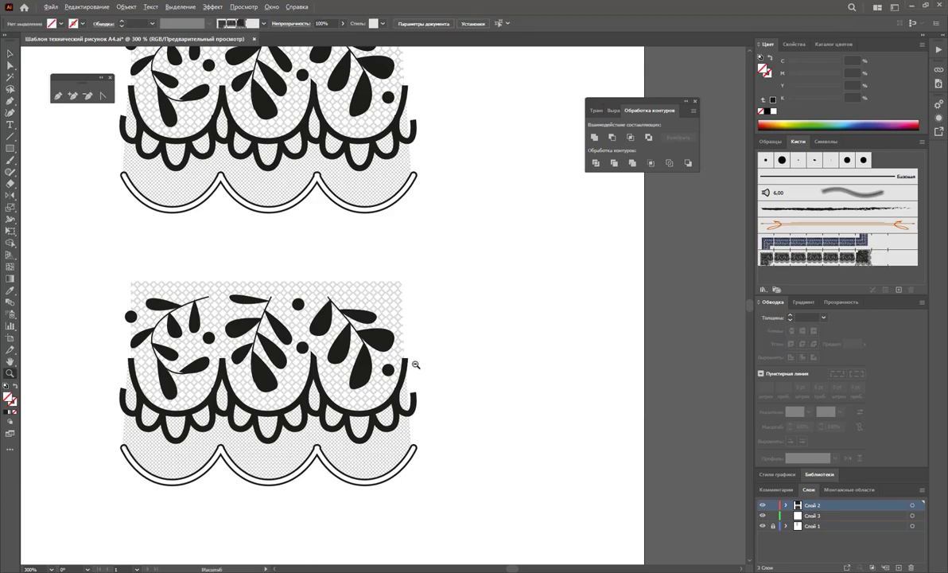
pyautogui.keyDown('alt'); pyautogui.click(413, 364); pyautogui.keyUp('alt')
pyautogui.keyDown('alt'); pyautogui.click(352, 383); pyautogui.keyUp('alt')
pyautogui.keyDown('alt'); pyautogui.click(316, 374); pyautogui.keyUp('alt')
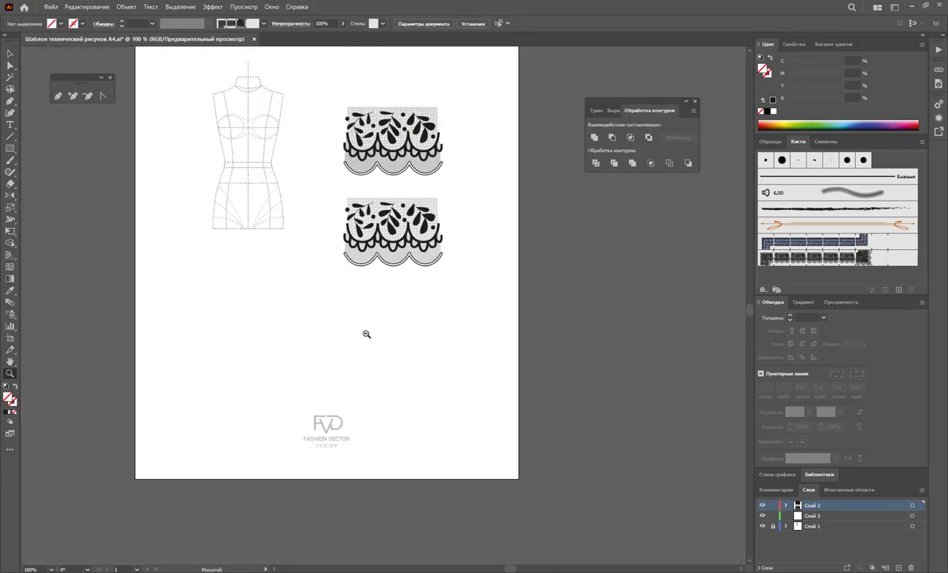
pyautogui.press('v')
pyautogui.moveTo(465, 288); pyautogui.dragTo(326, 190)
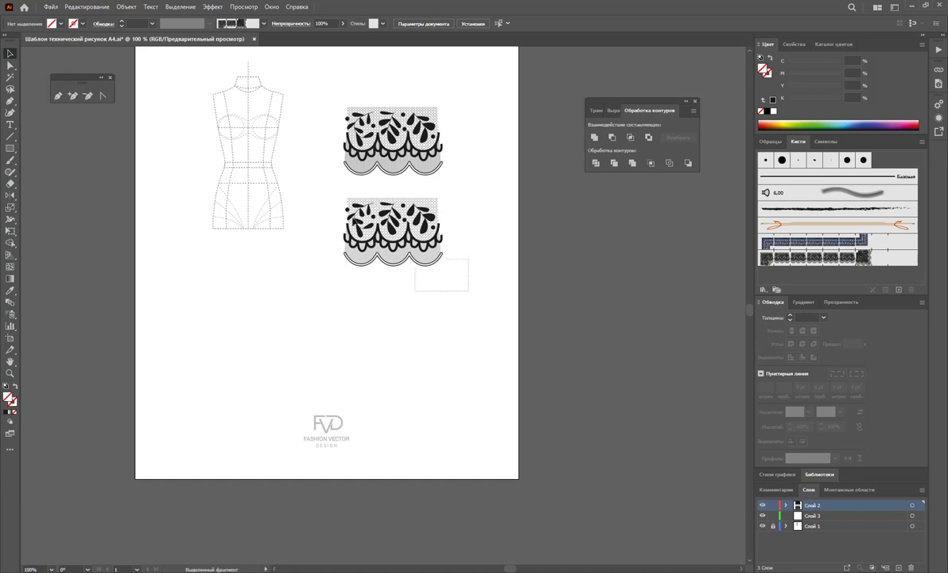
pyautogui.press('Delete')
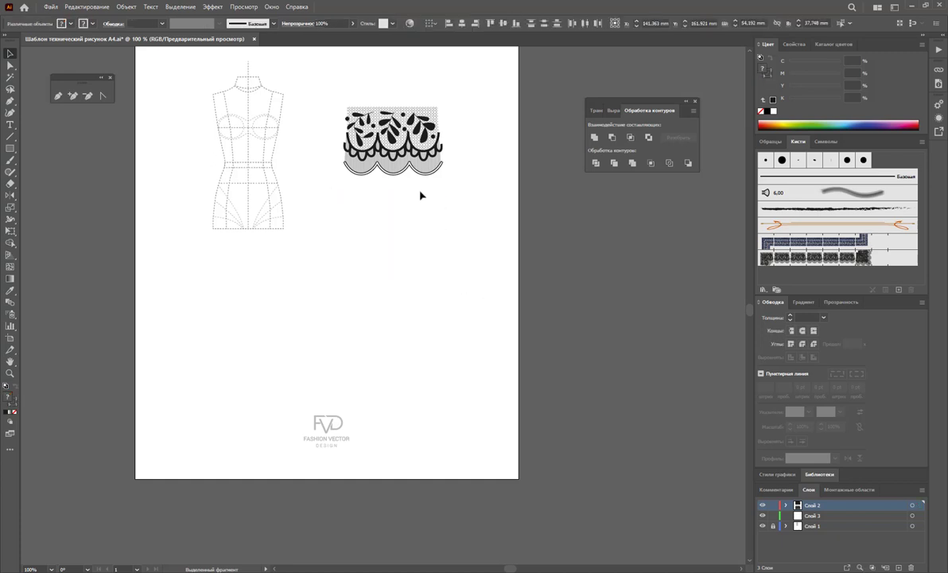
# Group the parts of the upper lace motif beside the dashed torso.
pyautogui.moveTo(315, 85); pyautogui.dragTo(432, 195)
pyautogui.rightClick(379, 125)
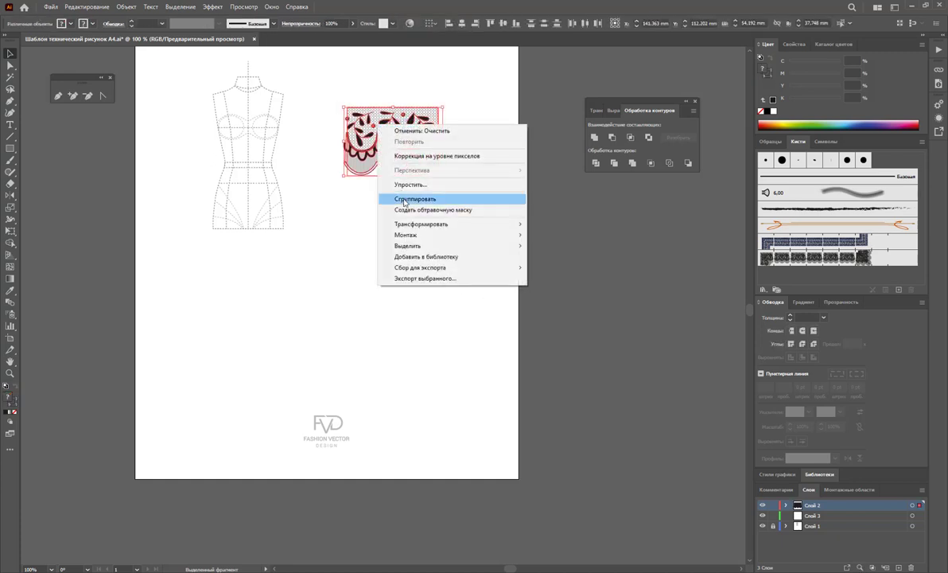
pyautogui.click(416, 198)
pyautogui.click(394, 256)
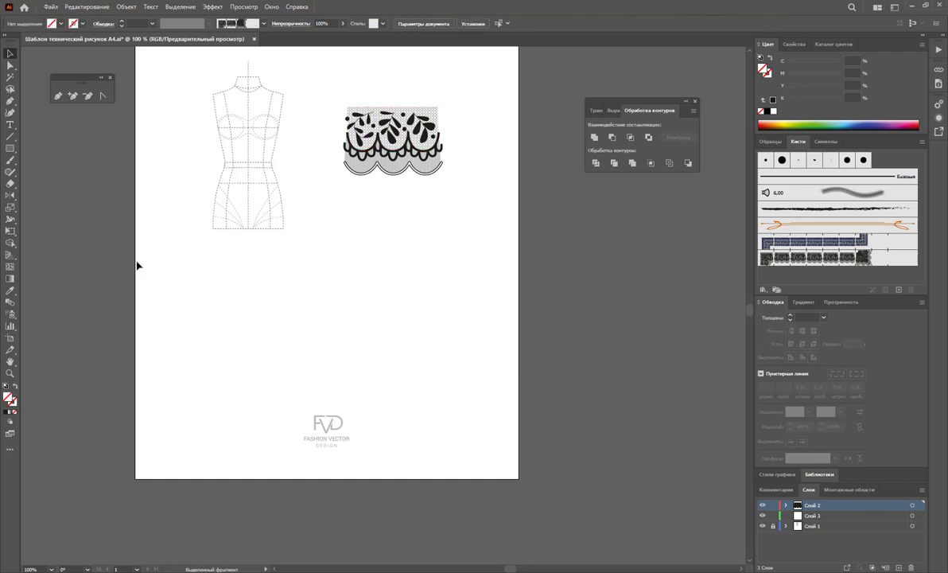
pyautogui.click(11, 136)
# Draw a lace-brush horizontal line below the torso, centred at X 105 mm, Y 219,366 mm.
pyautogui.moveTo(189, 315); pyautogui.dragTo(432, 309)
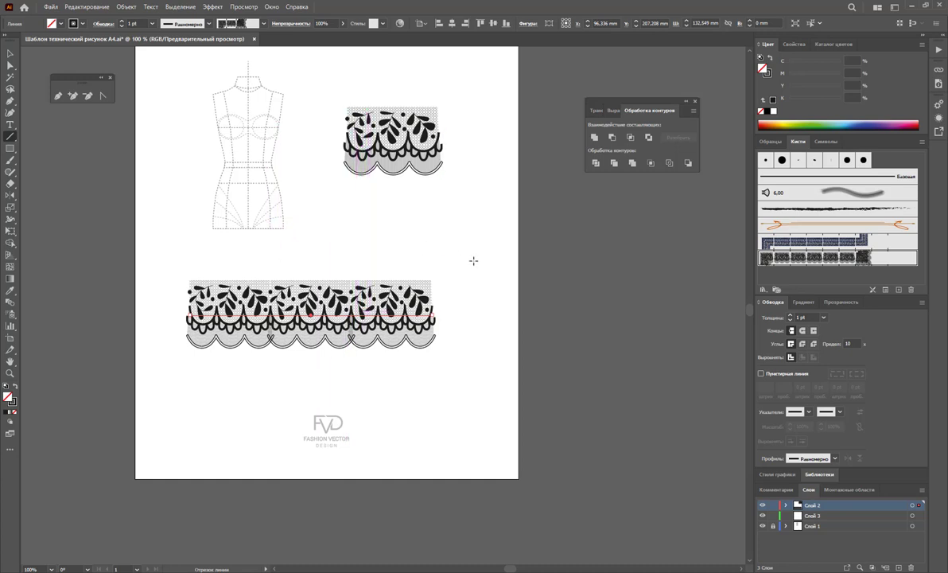
pyautogui.press('v')
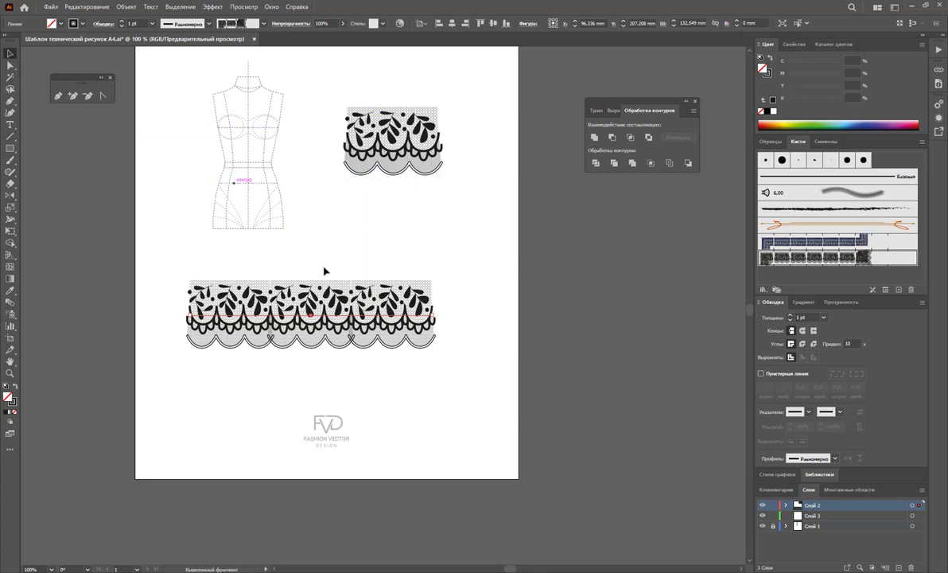
pyautogui.moveTo(320, 312); pyautogui.dragTo(333, 341)
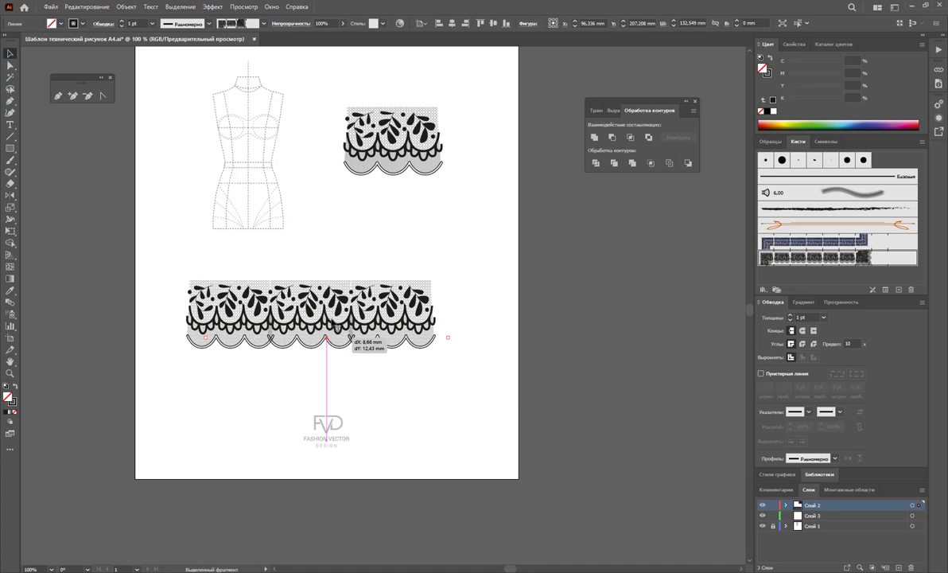
pyautogui.moveTo(332, 341); pyautogui.dragTo(348, 365)
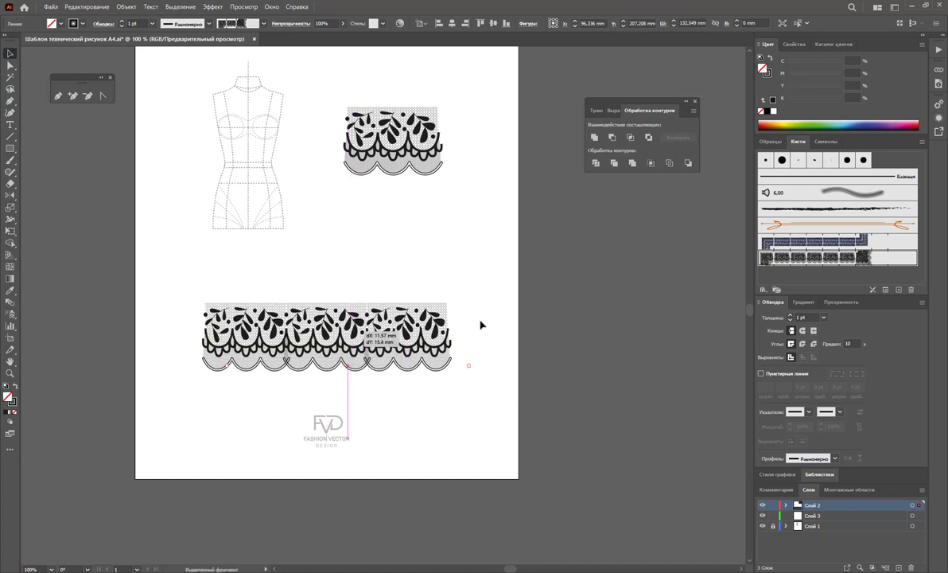
pyautogui.hotkey('ctrl', 'z')
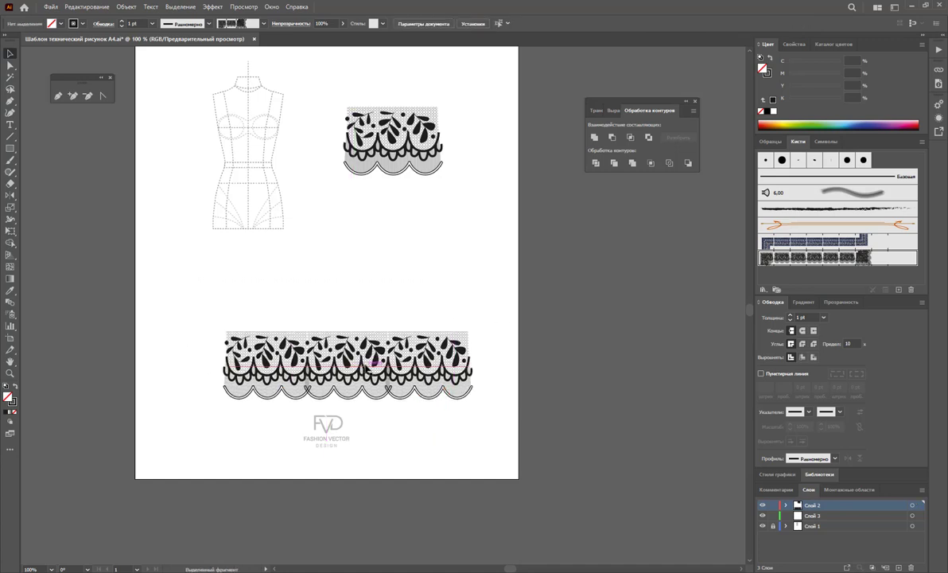
pyautogui.moveTo(340, 335)
pyautogui.mouseDown()
pyautogui.moveTo(338, 326)
pyautogui.moveTo(347, 338)
pyautogui.moveTo(324, 336)
pyautogui.mouseUp()
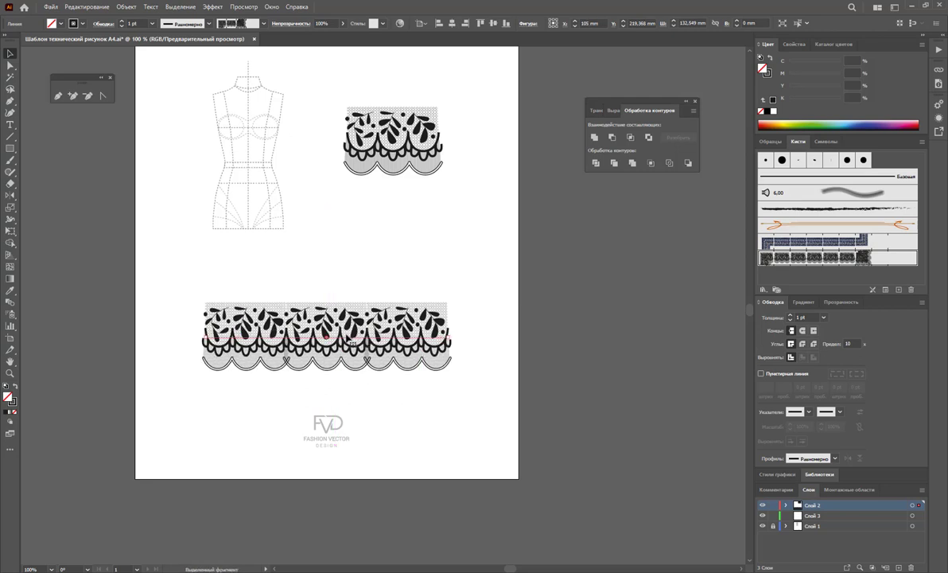
# Rasterize the lace band at Medium resolution, 150 ppi, via Object > Rasterize.
pyautogui.click(126, 6)
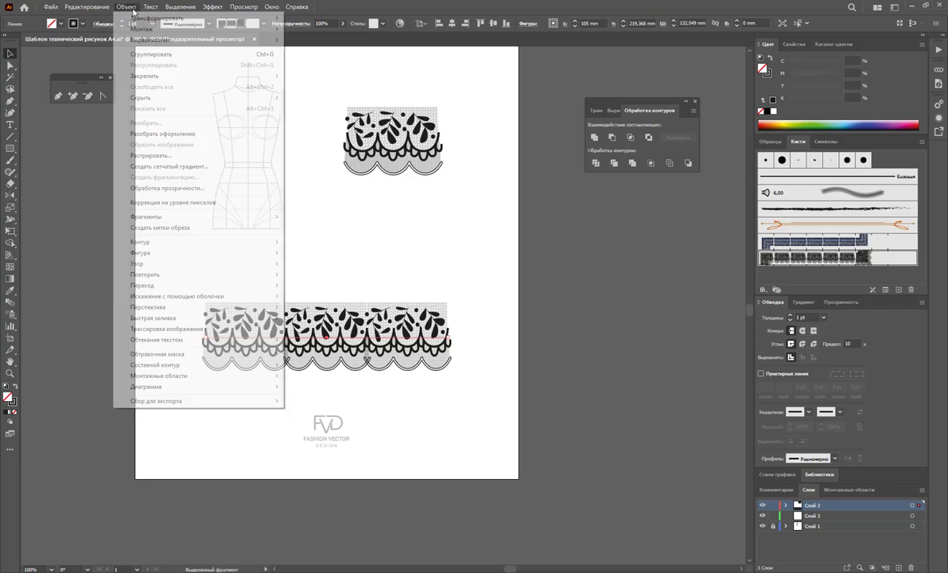
pyautogui.click(168, 155)
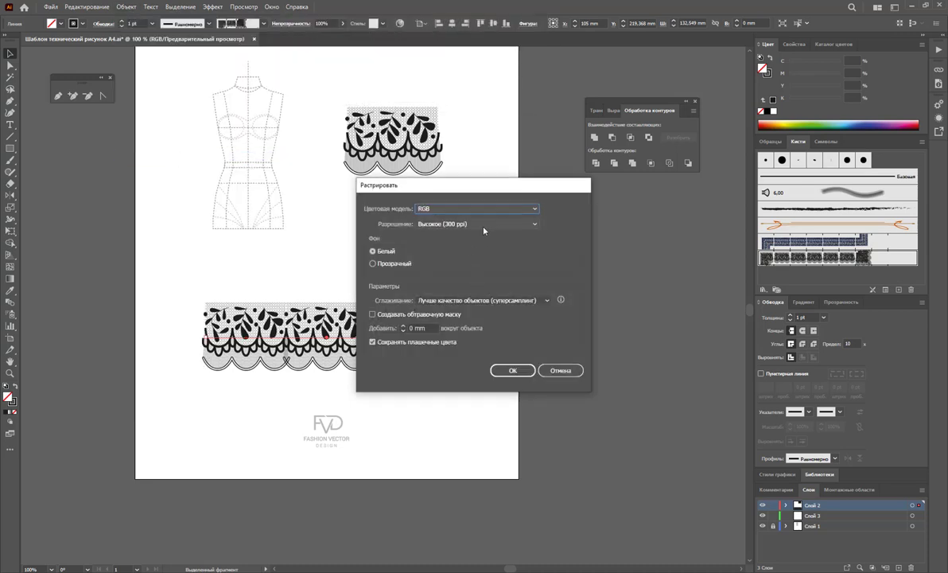
pyautogui.click(478, 224)
pyautogui.click(462, 241)
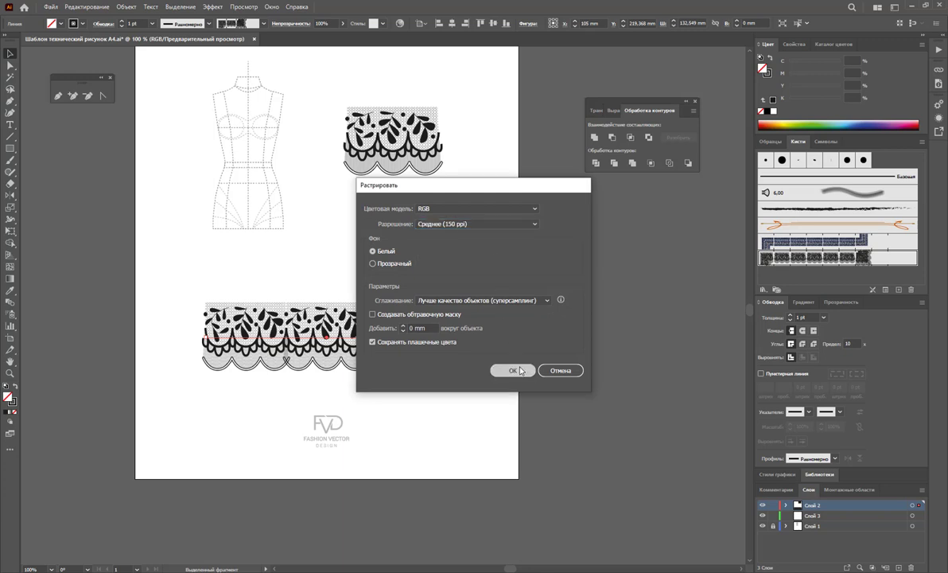
pyautogui.click(513, 370)
# Deselect the rasterized lace band and close the floating Pathfinder panel.
pyautogui.click(492, 283)
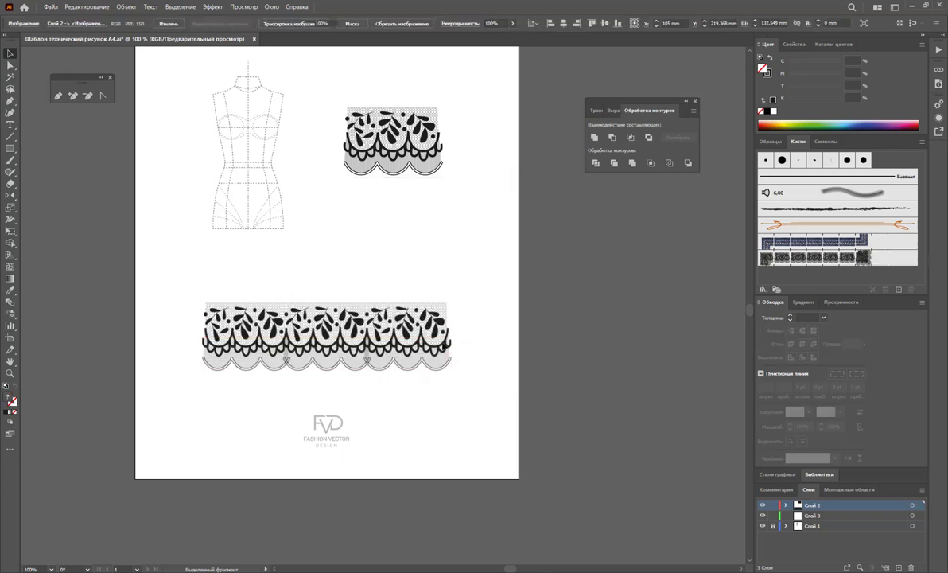
pyautogui.click(371, 329)
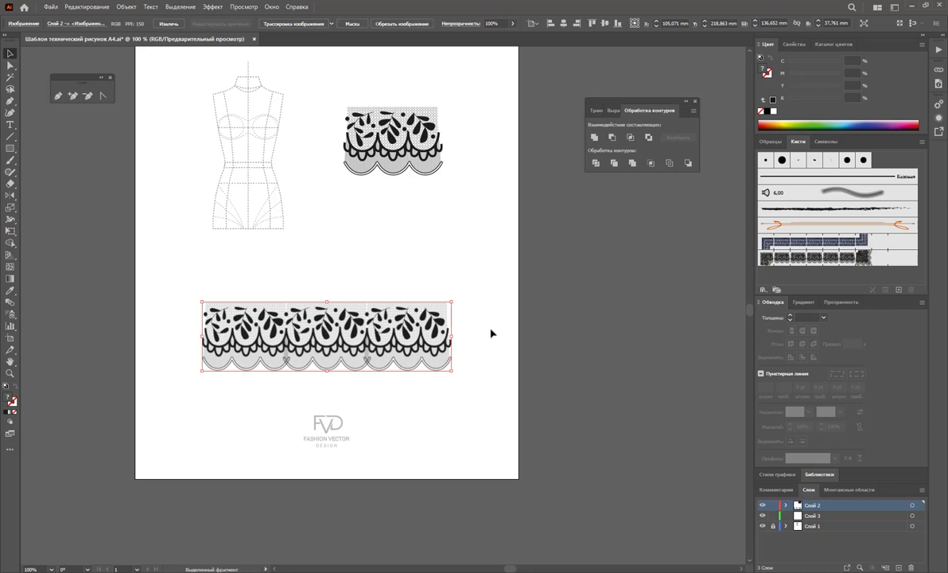
pyautogui.click(340, 281)
pyautogui.scroll(3, 444, 285)
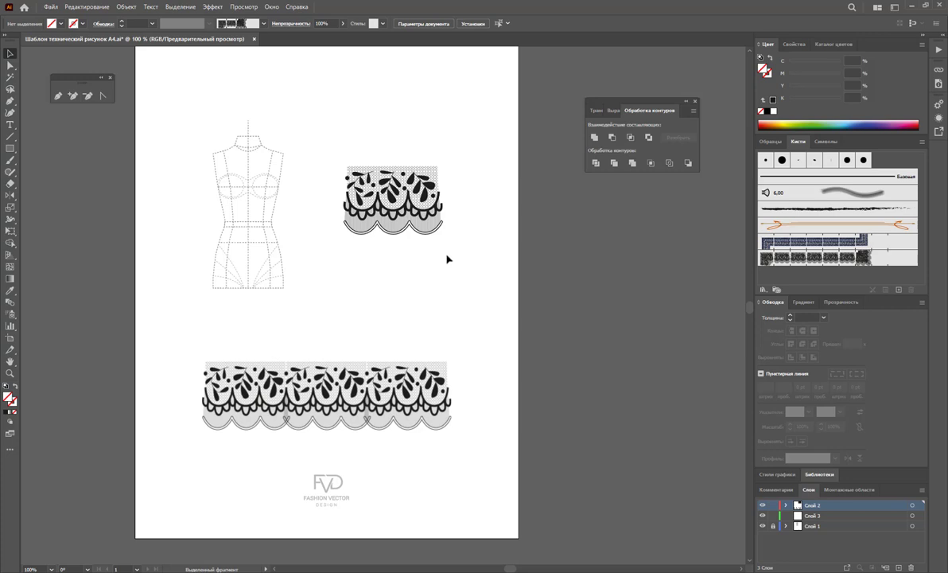
pyautogui.click(695, 102)
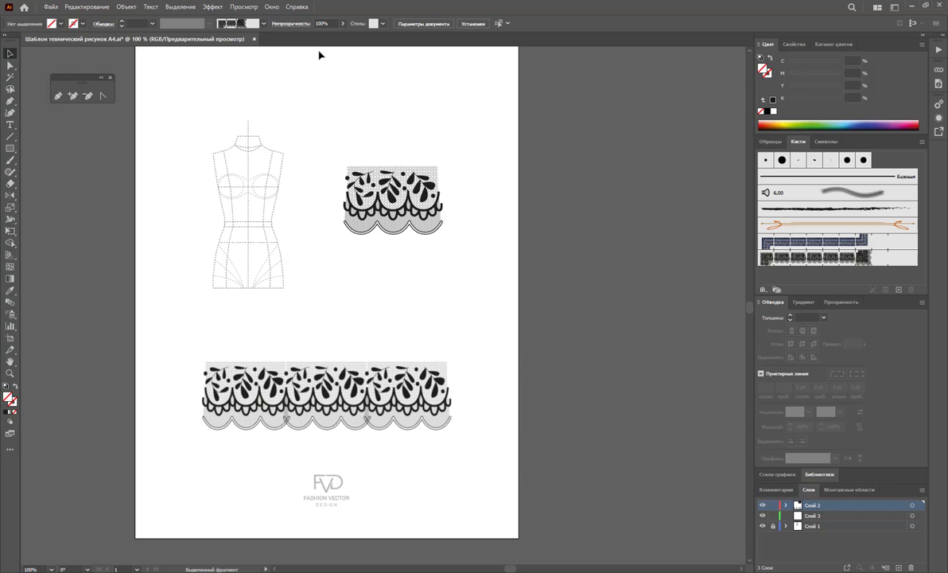
# Zoom in on the dashed torso and shift the lace motif group slightly toward it.
pyautogui.click(10, 373)
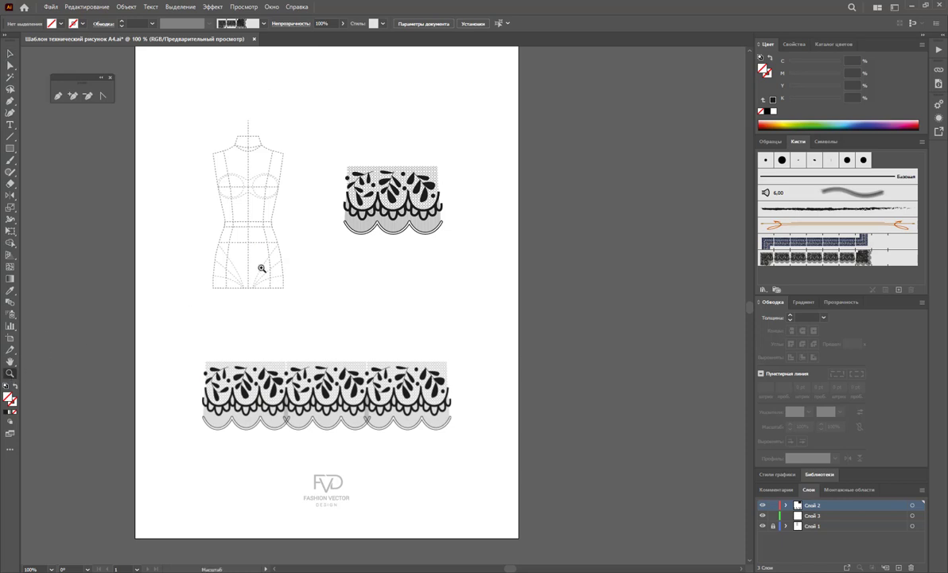
pyautogui.moveTo(274, 239); pyautogui.dragTo(315, 269)
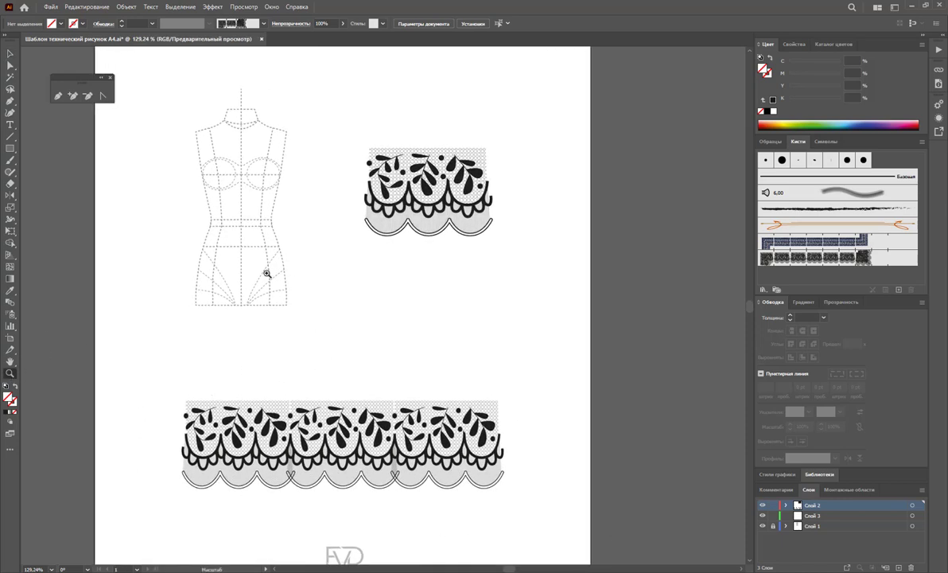
pyautogui.scroll(2, 127, 180)
pyautogui.scroll(-2, 150, 213)
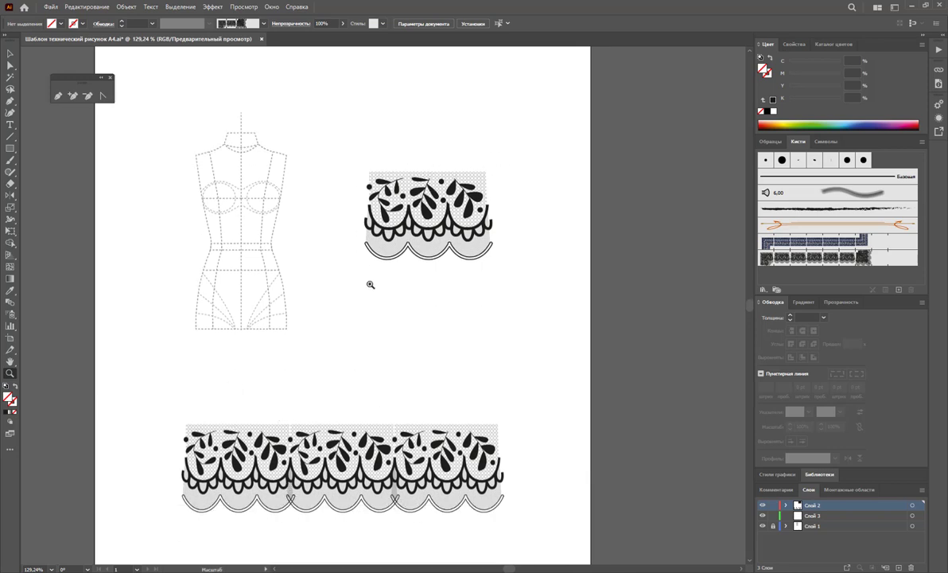
pyautogui.scroll(1, 313, 277)
pyautogui.scroll(2, 313, 277)
pyautogui.scroll(2, 275, 332)
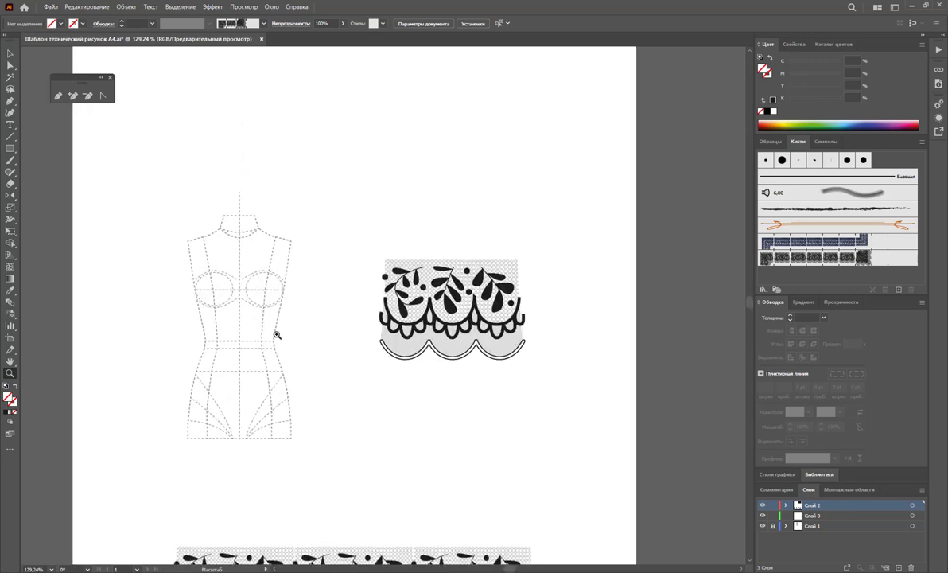
pyautogui.scroll(2, 339, 374)
pyautogui.click(10, 53)
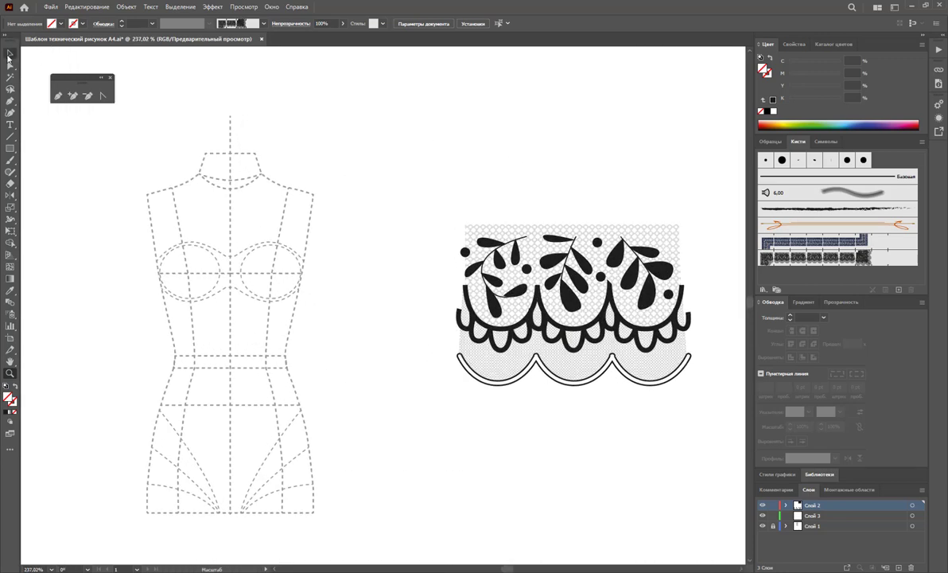
pyautogui.click(628, 313)
pyautogui.moveTo(628, 314)
pyautogui.mouseDown()
pyautogui.moveTo(309, 338)
pyautogui.moveTo(592, 305)
pyautogui.mouseUp()
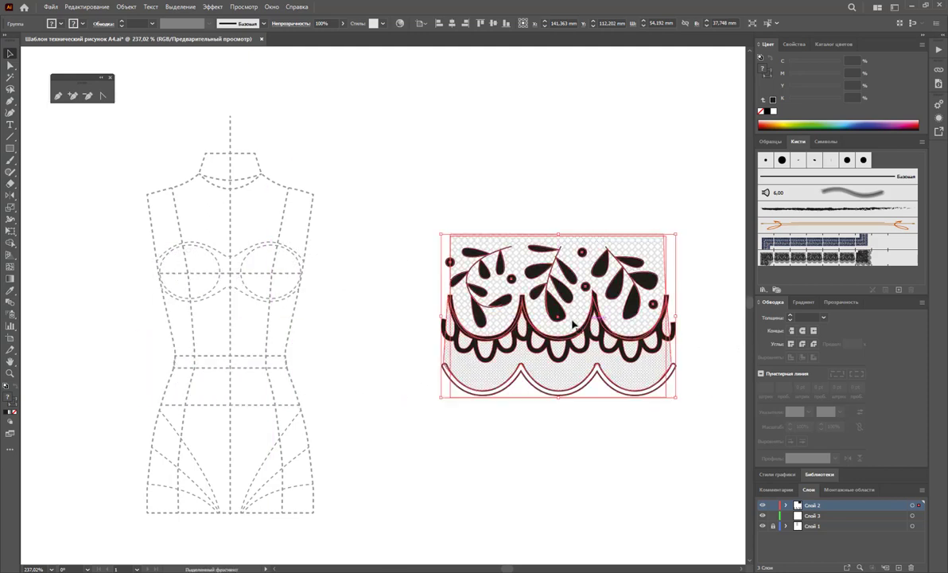
# Start the bodice path at the neckline, sweeping a diagonal edge from the right shoulder toward the waist.
pyautogui.click(57, 96)
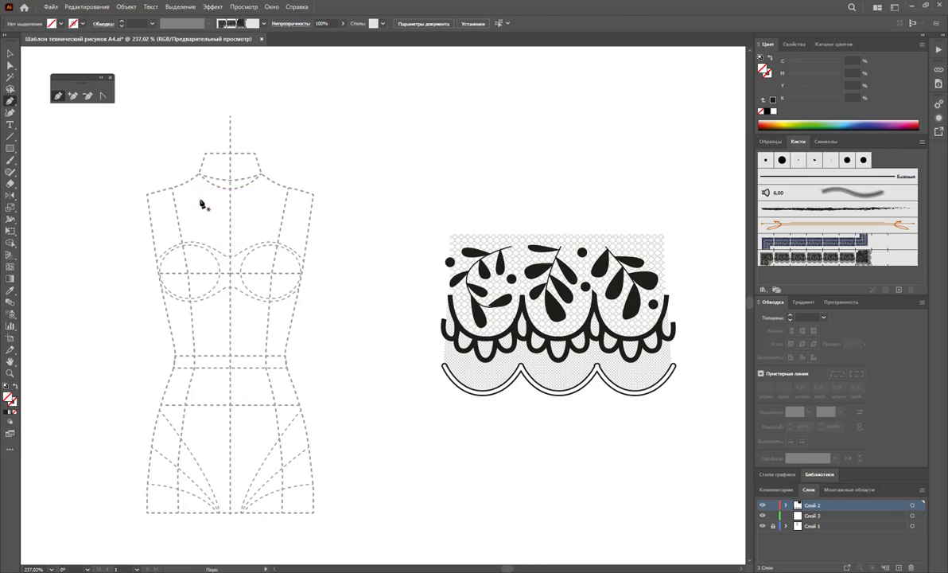
pyautogui.moveTo(209, 169)
pyautogui.mouseDown()
pyautogui.moveTo(229, 199)
pyautogui.moveTo(268, 196)
pyautogui.moveTo(272, 184)
pyautogui.mouseUp()
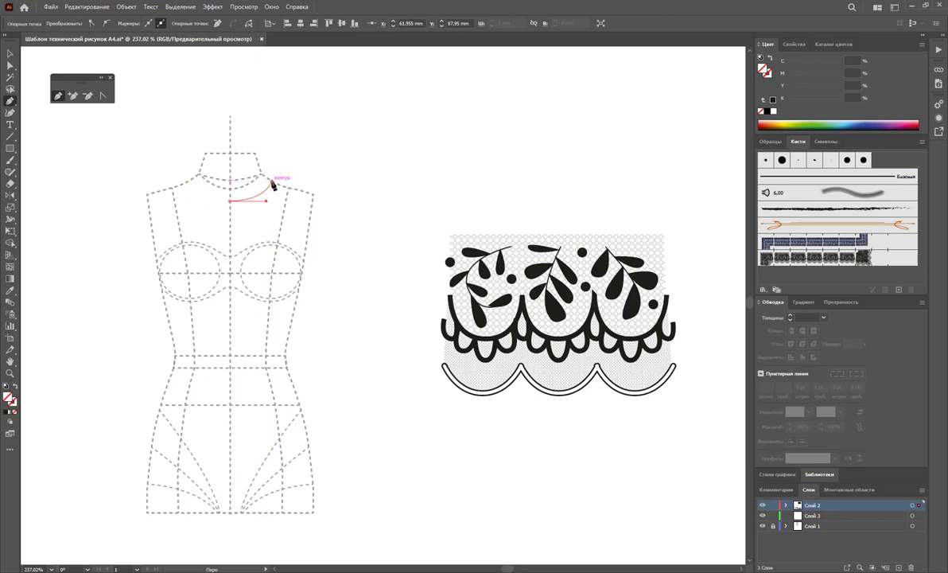
pyautogui.click(311, 197)
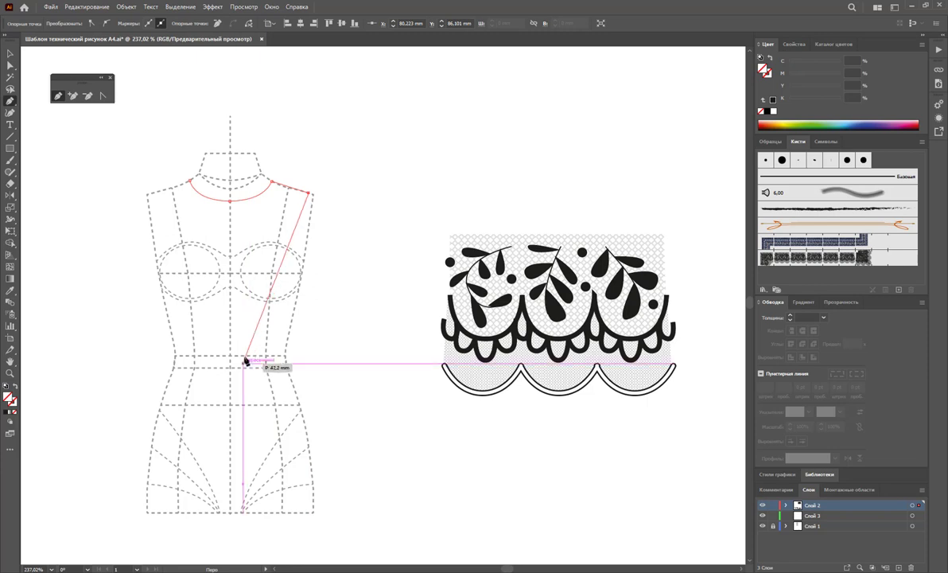
pyautogui.moveTo(249, 350); pyautogui.dragTo(226, 366)
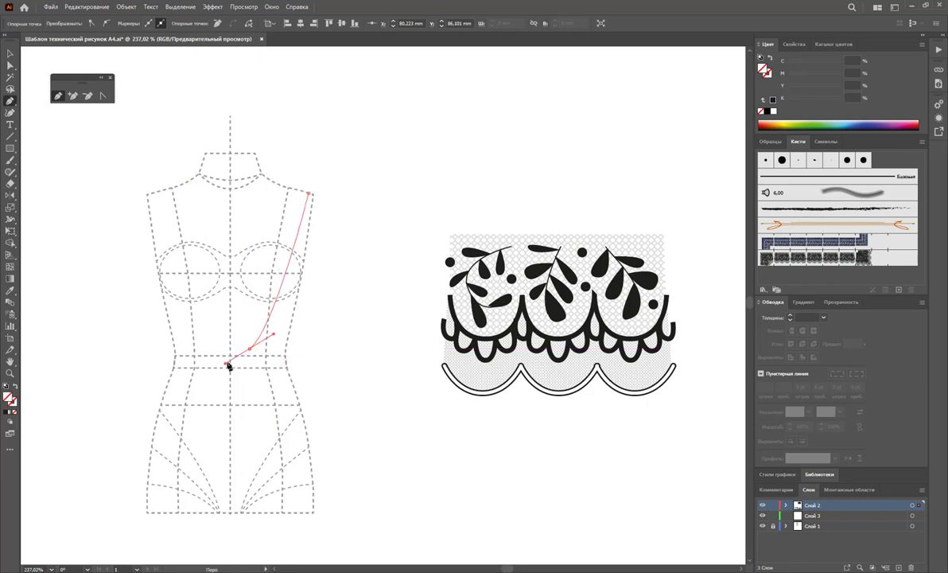
pyautogui.hotkey('ctrl', 'z')
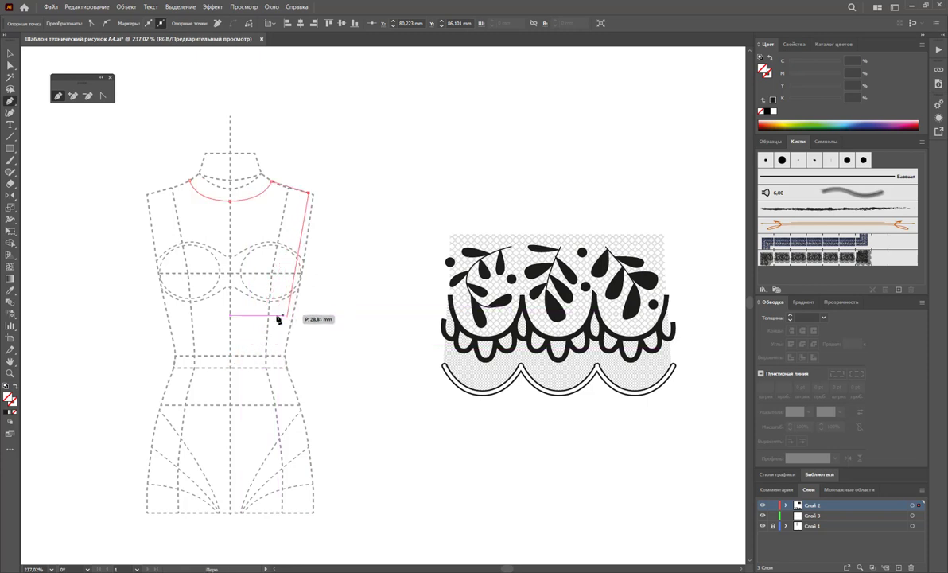
pyautogui.moveTo(295, 284); pyautogui.dragTo(271, 312)
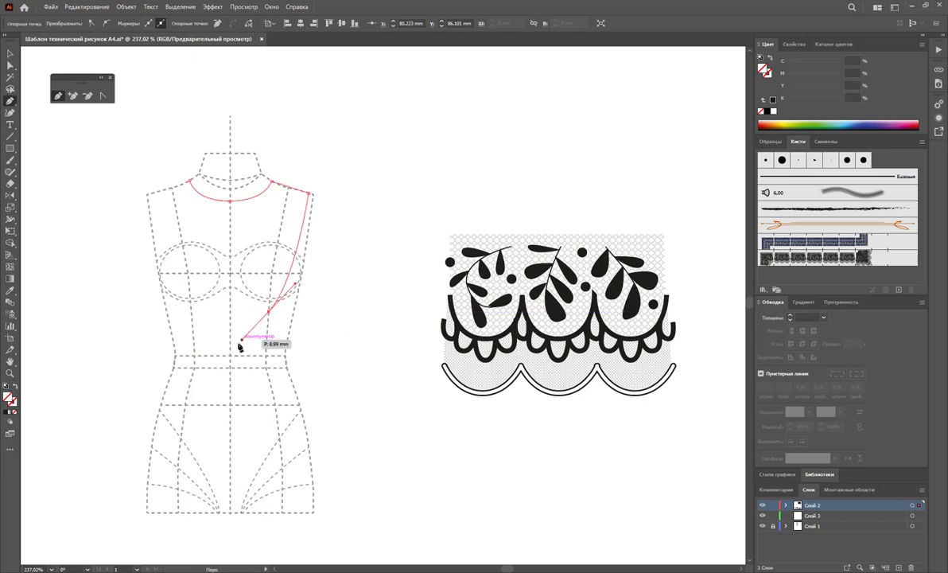
pyautogui.click(175, 387)
pyautogui.press('Escape')
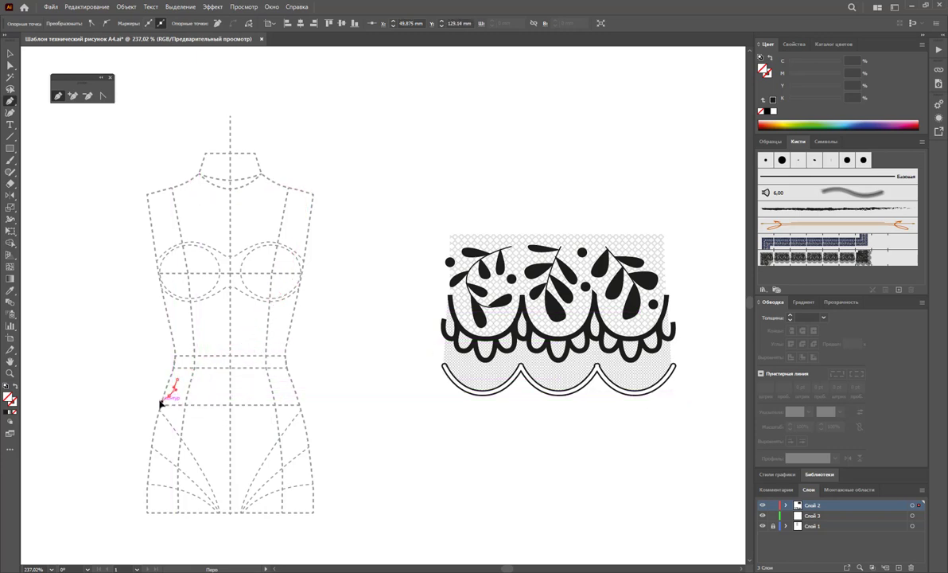
# Continue the outline from the left hip up the left side to the shoulder strap, then select it.
pyautogui.click(160, 402)
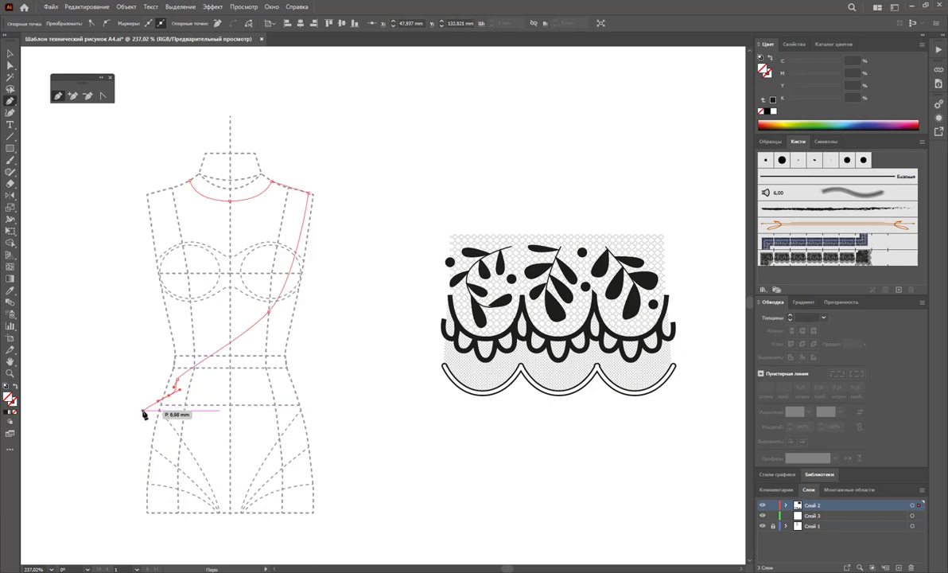
pyautogui.click(143, 411)
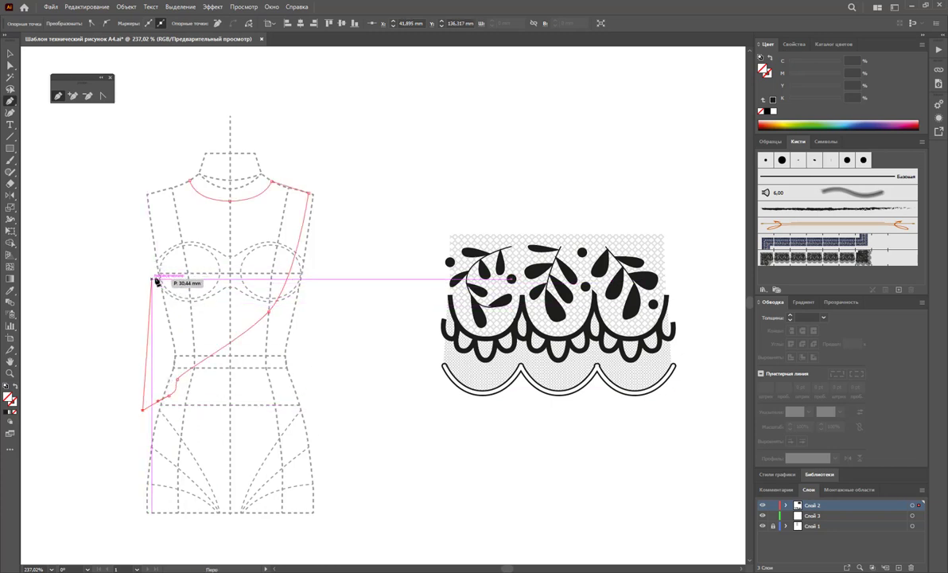
pyautogui.click(157, 278)
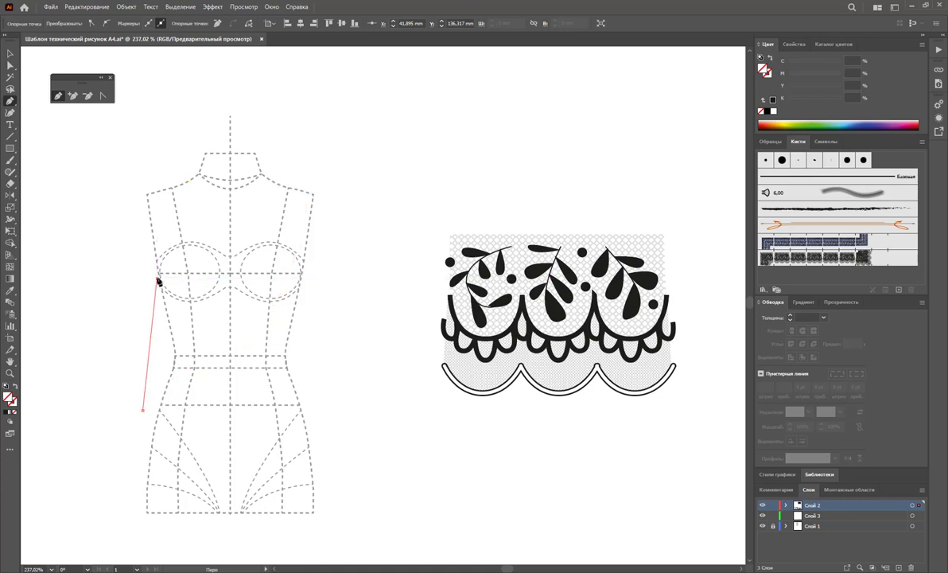
pyautogui.click(158, 267)
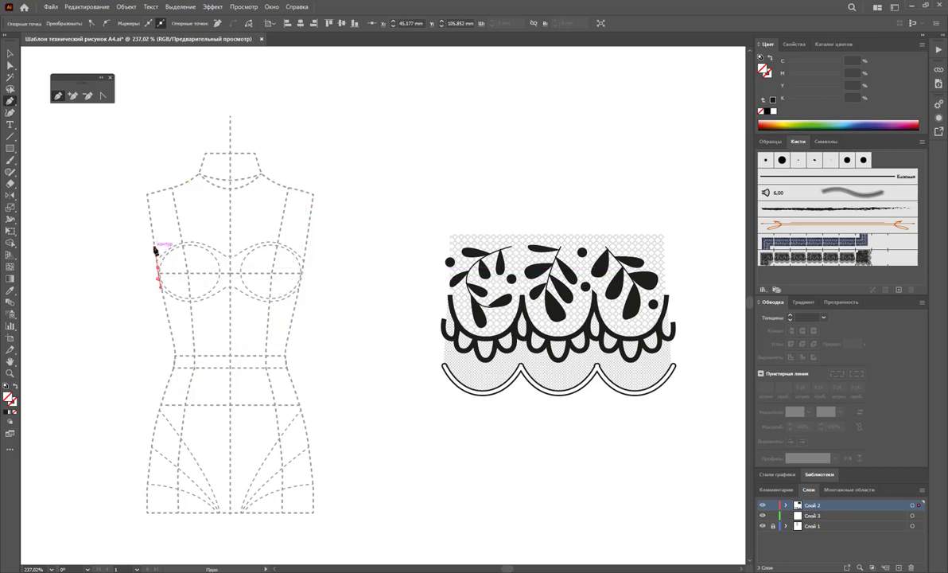
pyautogui.click(148, 194)
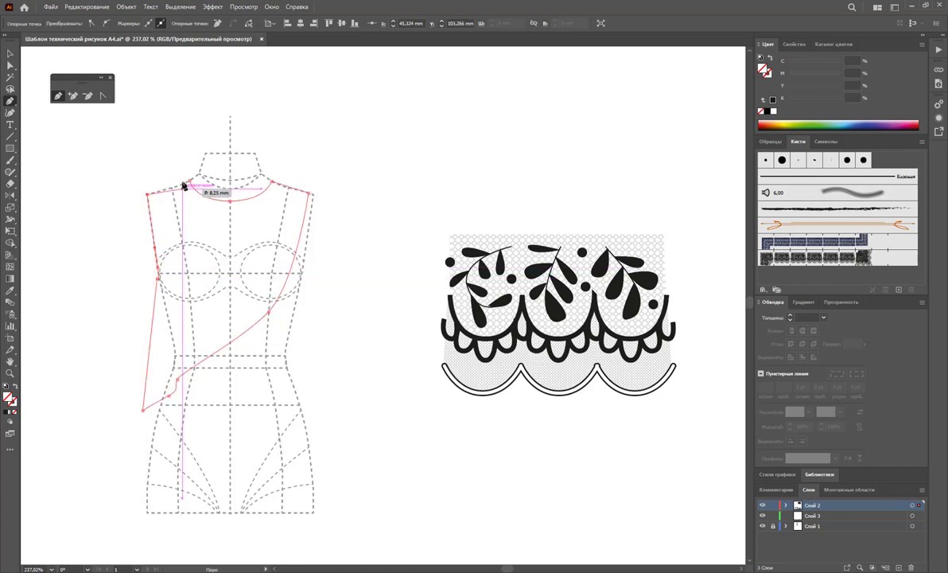
pyautogui.click(193, 200)
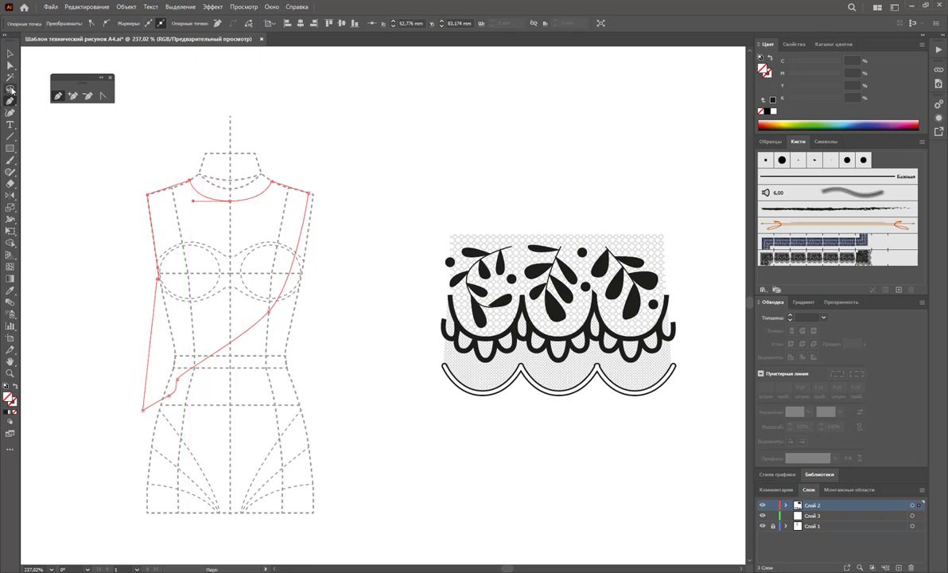
pyautogui.click(9, 54)
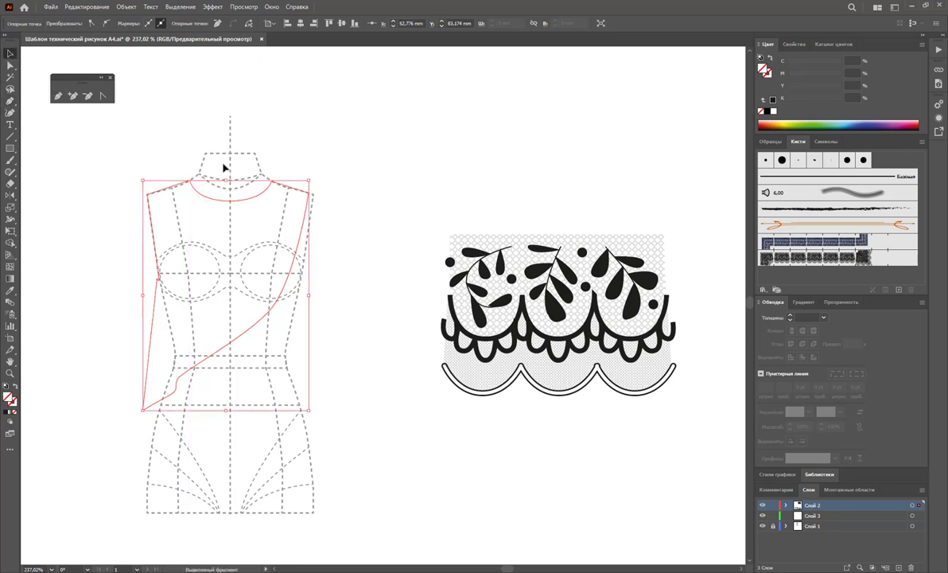
pyautogui.click(344, 169)
pyautogui.moveTo(346, 163); pyautogui.dragTo(214, 311)
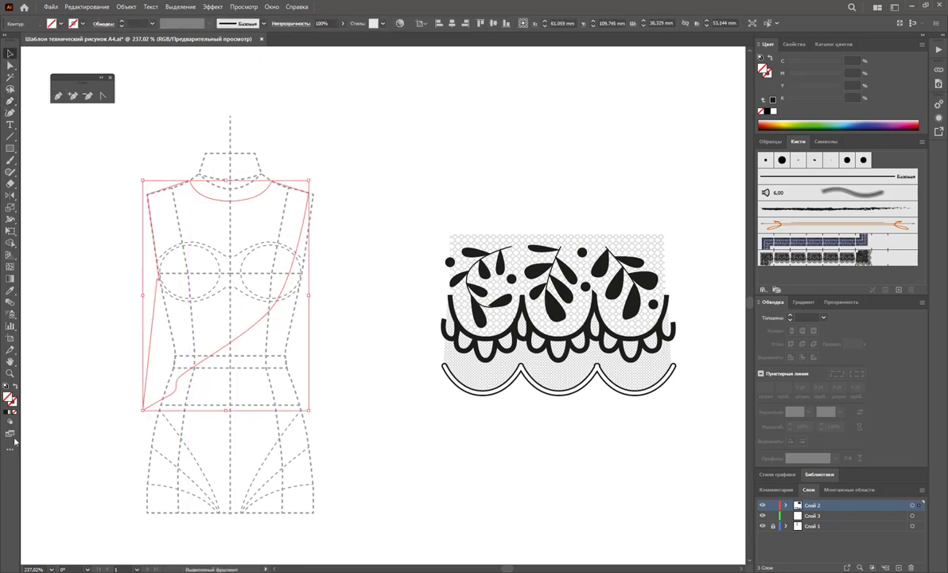
# Give the bodice outline a dark stroke colour and inspect its left-side anchors.
pyautogui.click(779, 144)
pyautogui.click(781, 172)
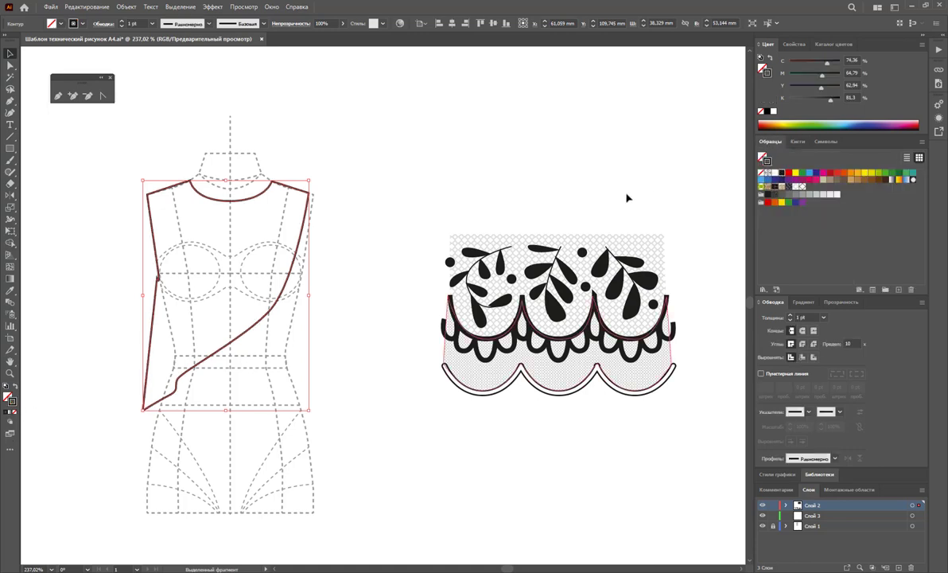
pyautogui.click(362, 137)
pyautogui.click(103, 96)
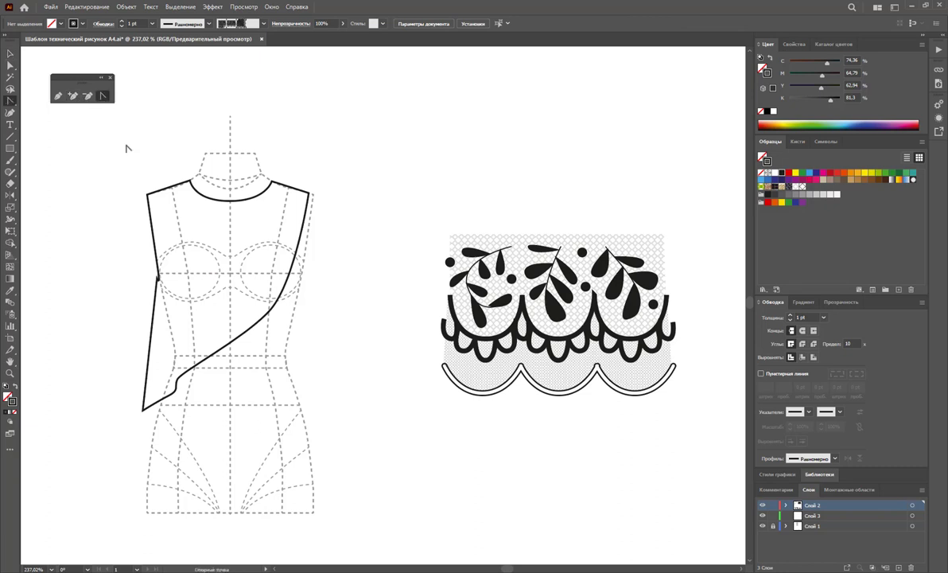
pyautogui.click(159, 280)
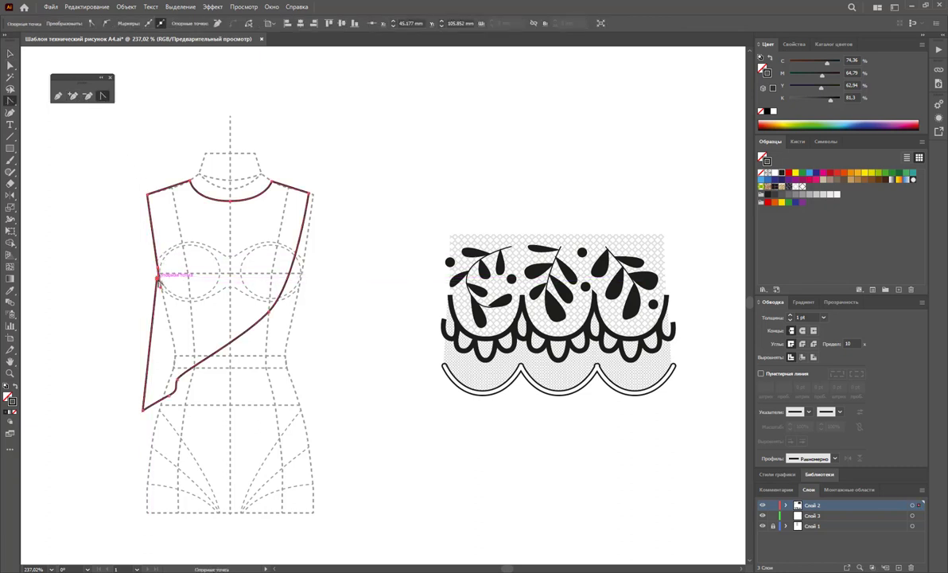
pyautogui.click(160, 278)
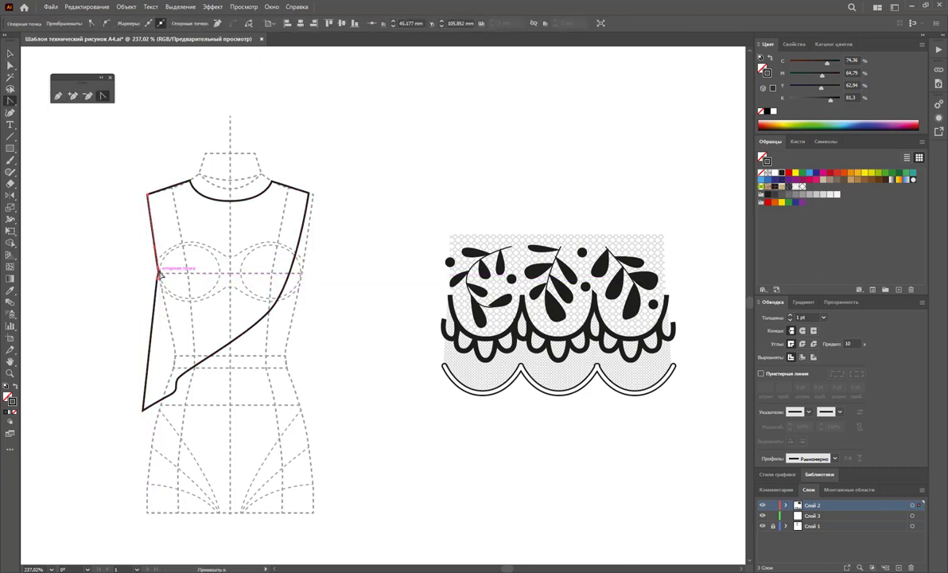
pyautogui.click(151, 258)
pyautogui.click(10, 54)
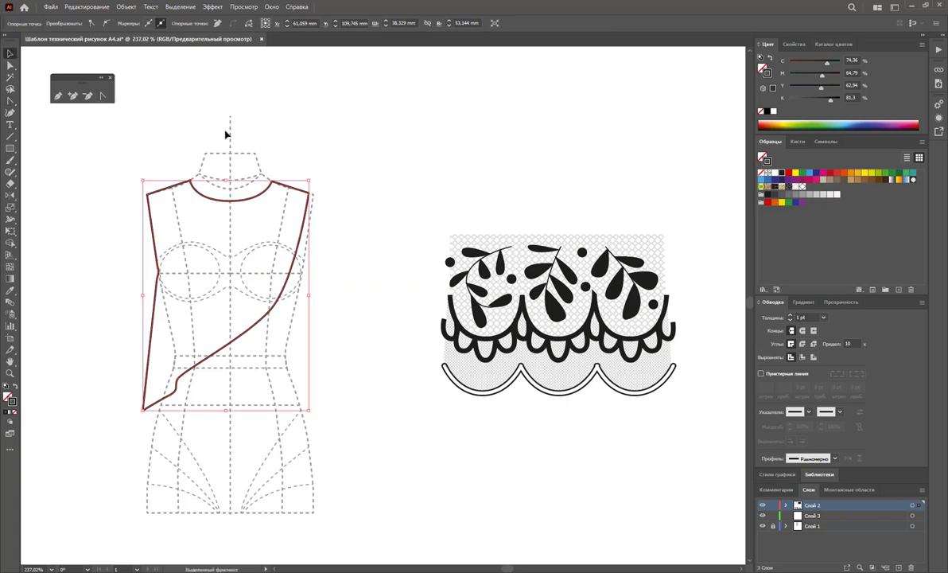
pyautogui.click(212, 127)
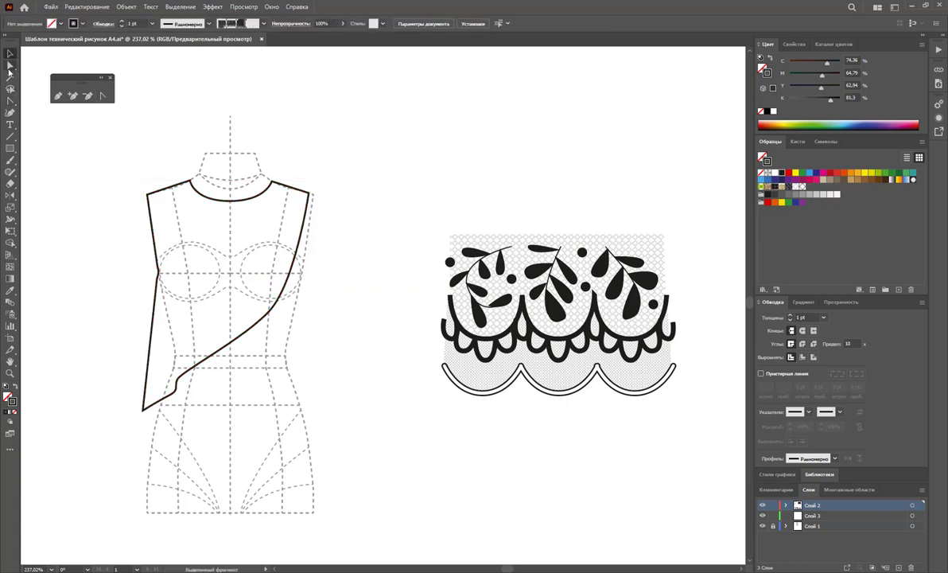
# Reposition the bottom-left corner and left-edge anchors, and set round stroke joins.
pyautogui.moveTo(141, 412); pyautogui.dragTo(134, 434)
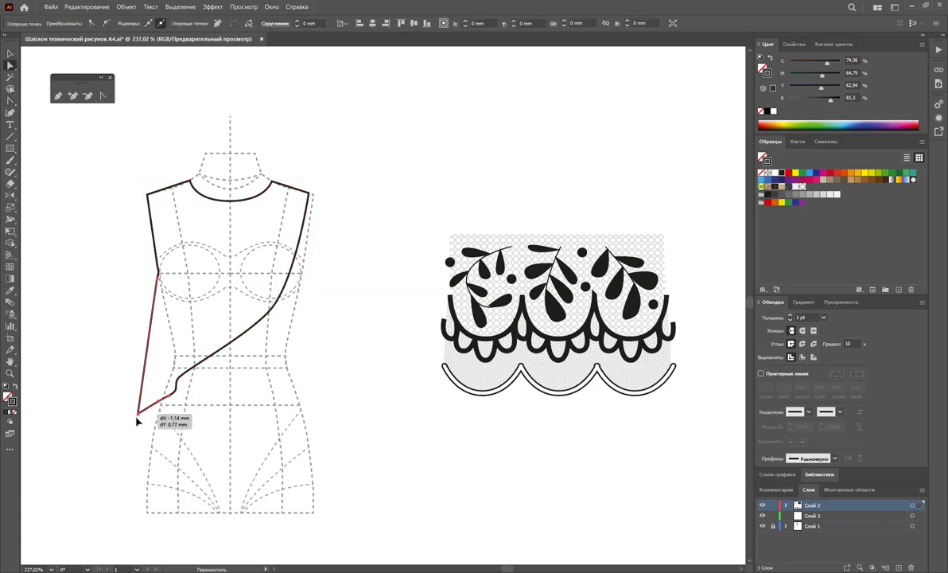
pyautogui.moveTo(160, 400); pyautogui.dragTo(165, 393)
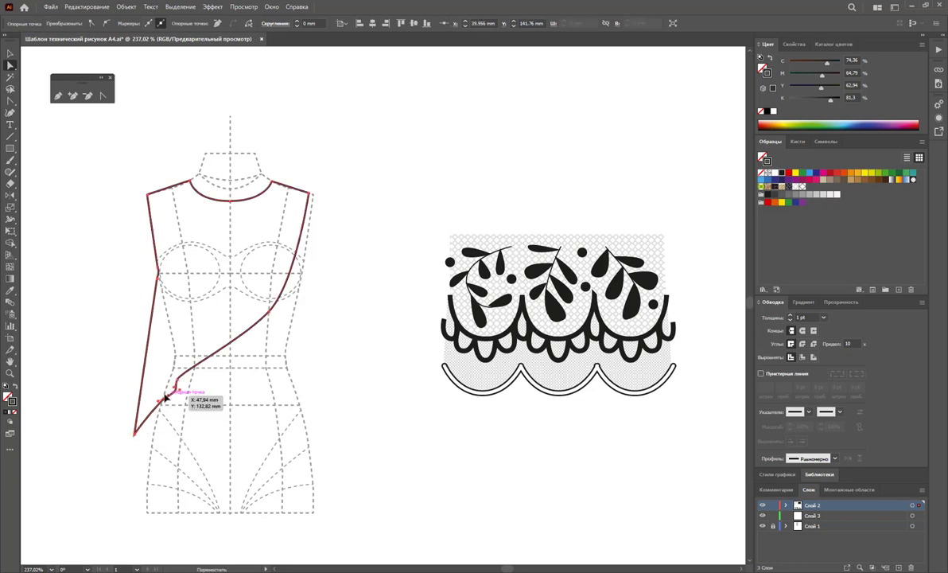
pyautogui.moveTo(158, 278); pyautogui.dragTo(157, 275)
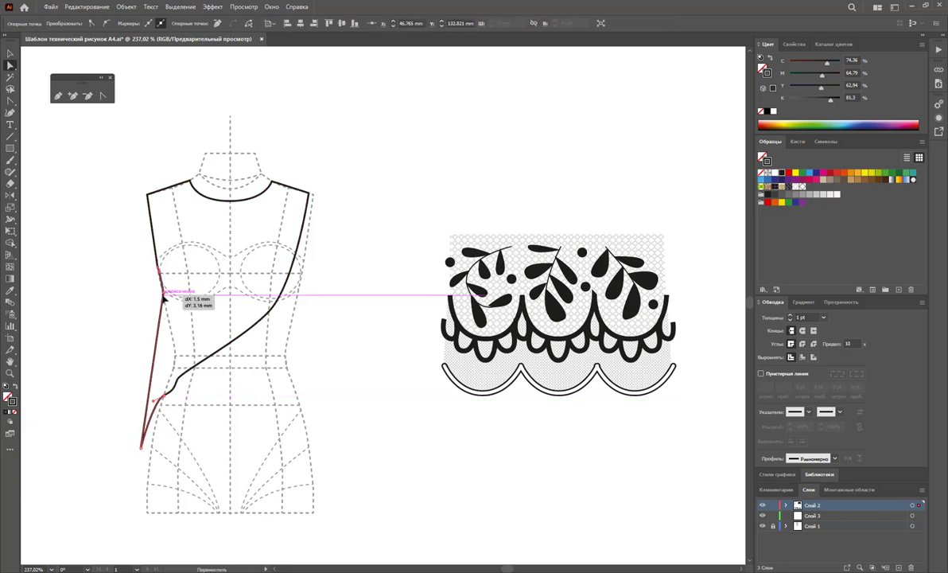
pyautogui.click(803, 343)
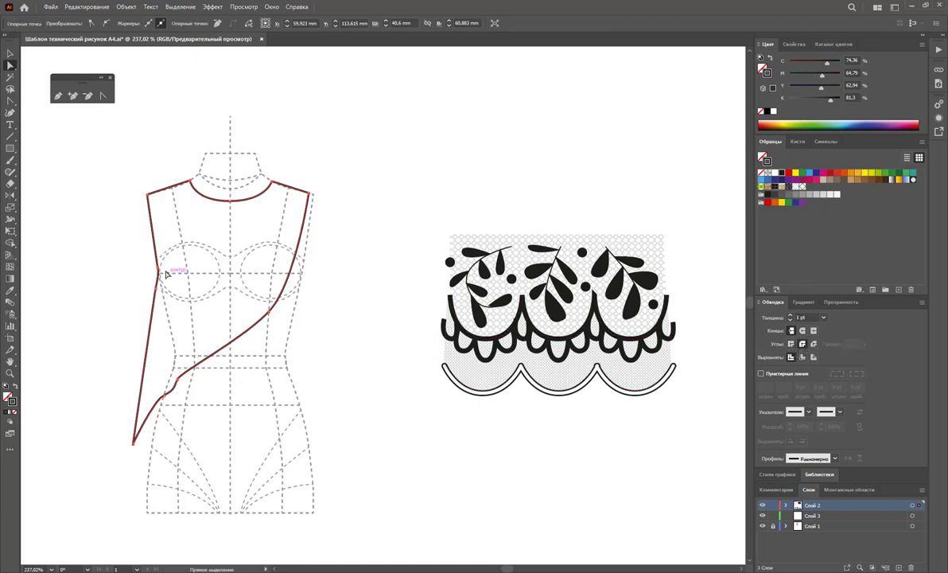
pyautogui.moveTo(160, 274); pyautogui.dragTo(147, 328)
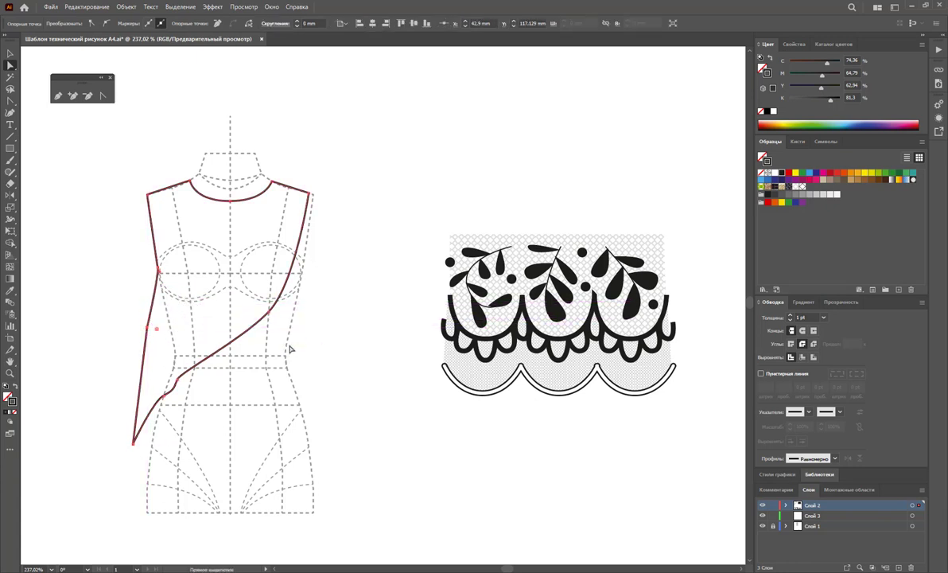
# Remove the extra left-side anchor and curve the left edge using anchor point handles.
pyautogui.click(86, 95)
pyautogui.click(148, 327)
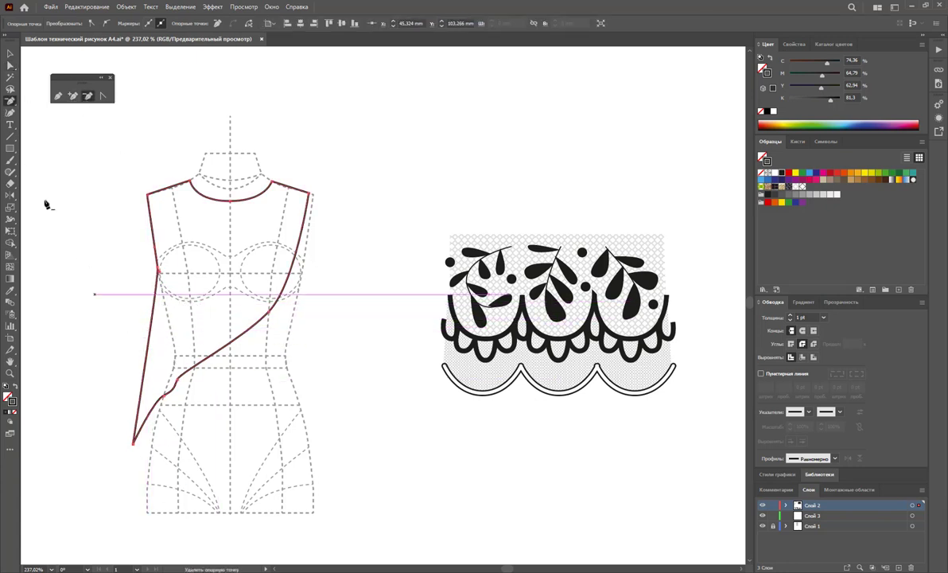
pyautogui.click(102, 97)
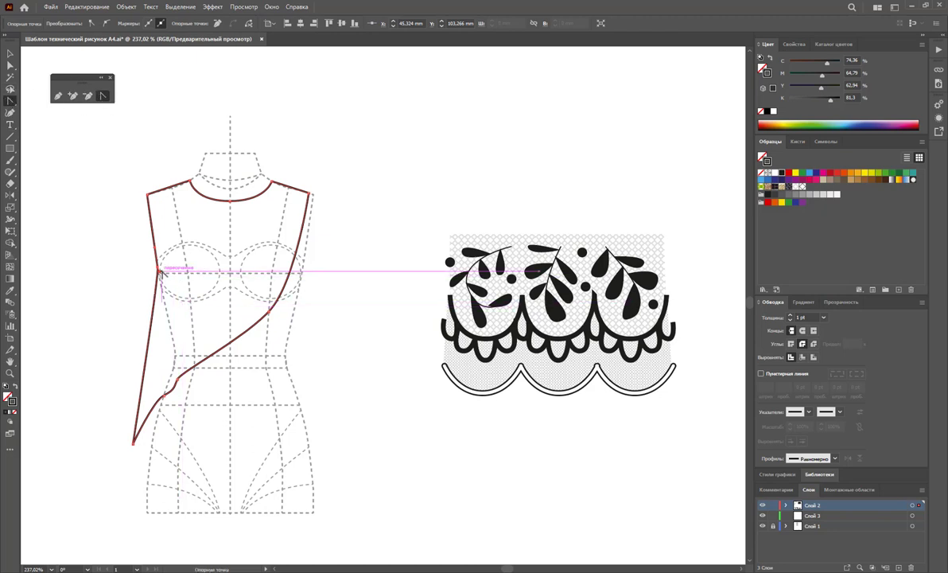
pyautogui.click(158, 279)
pyautogui.moveTo(156, 295); pyautogui.dragTo(176, 230)
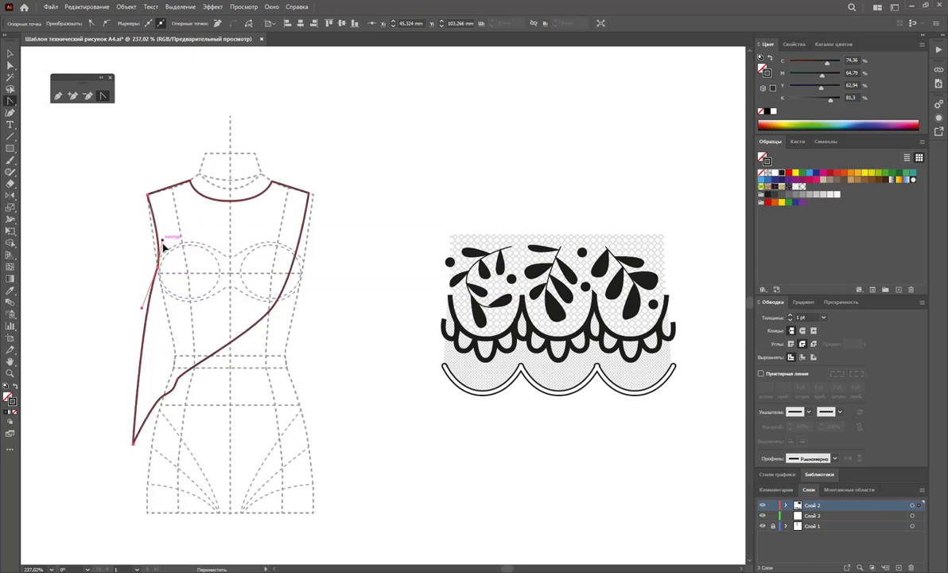
pyautogui.moveTo(176, 230); pyautogui.dragTo(163, 267)
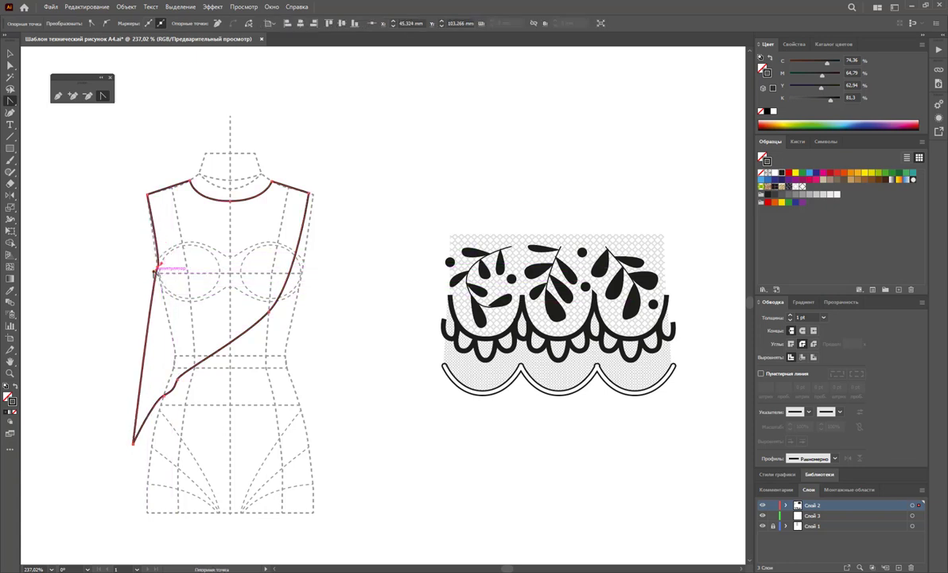
pyautogui.moveTo(159, 265)
pyautogui.mouseDown()
pyautogui.moveTo(136, 322)
pyautogui.moveTo(144, 380)
pyautogui.mouseUp()
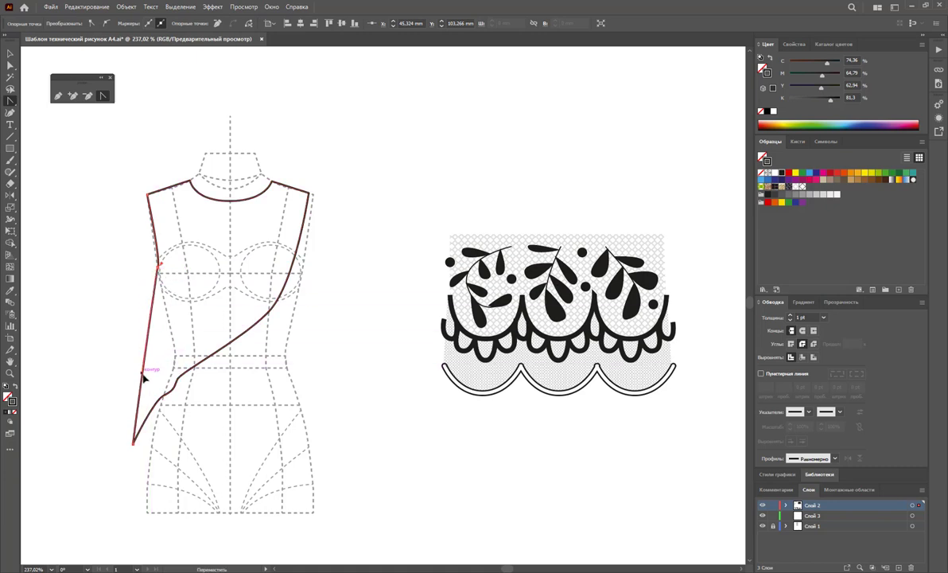
pyautogui.click(145, 381)
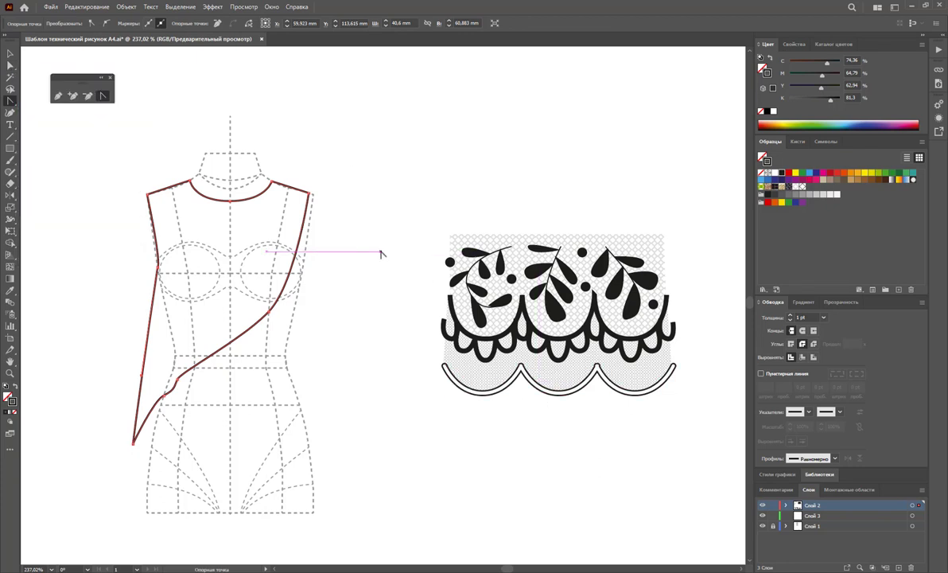
# Reflect a copy of the bodice outline to form the opposite wrap panel.
pyautogui.click(10, 54)
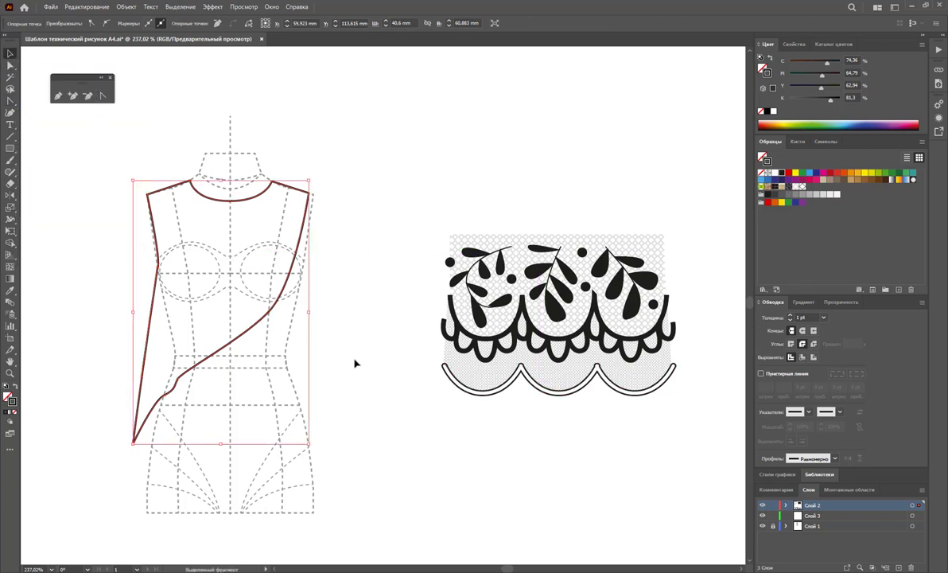
pyautogui.click(331, 344)
pyautogui.click(154, 228)
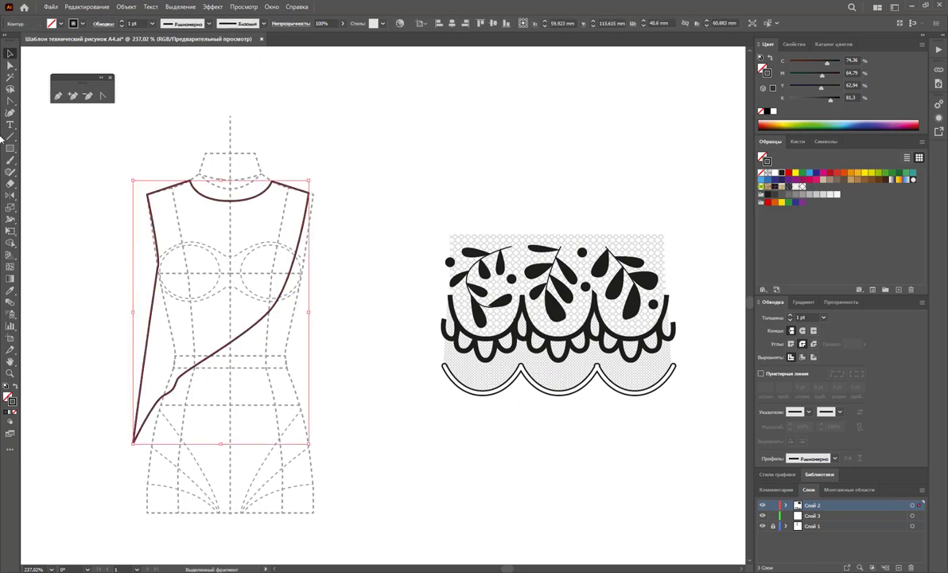
pyautogui.click(9, 195)
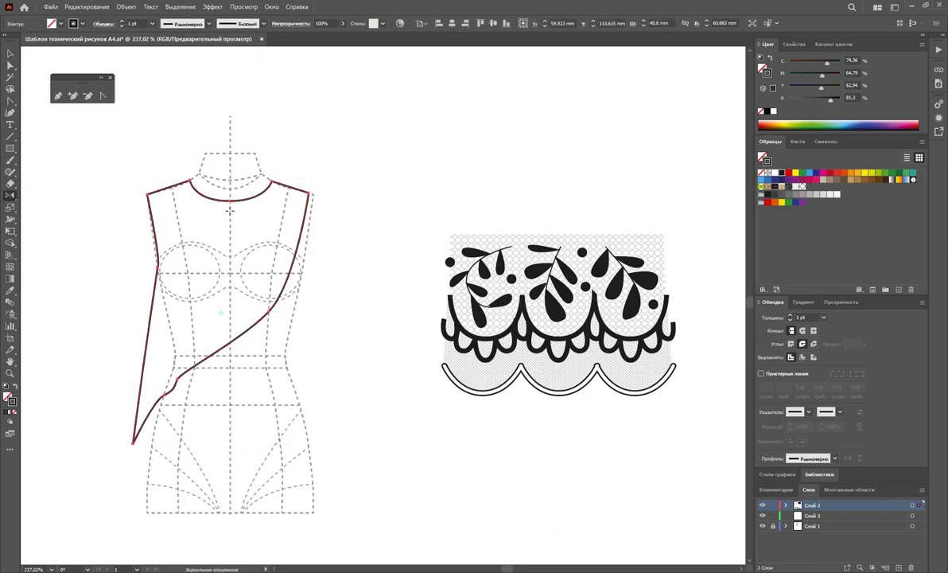
pyautogui.moveTo(197, 195)
pyautogui.mouseDown()
pyautogui.moveTo(285, 213)
pyautogui.moveTo(284, 205)
pyautogui.mouseUp()
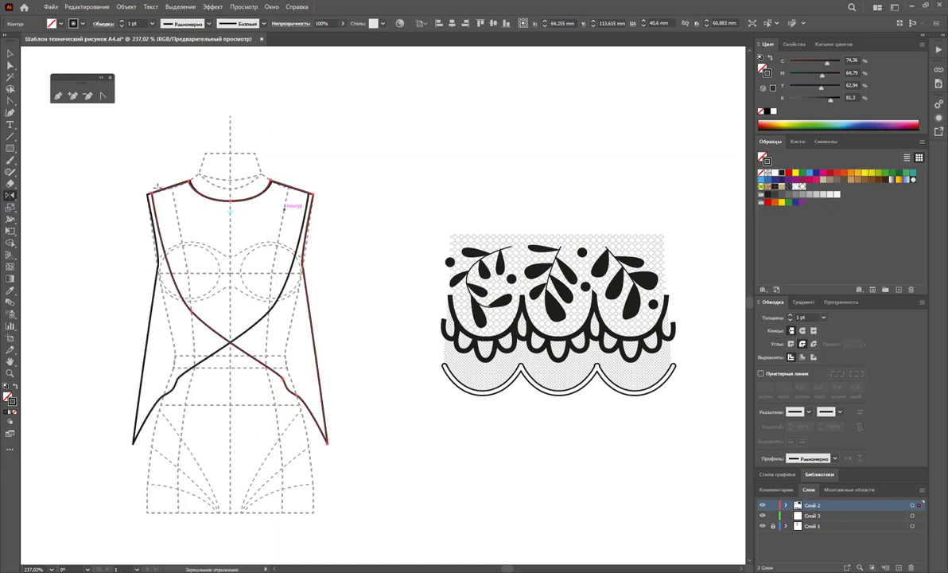
# Send the mirrored bodice panel backward in the stacking order.
pyautogui.click(11, 56)
pyautogui.click(355, 150)
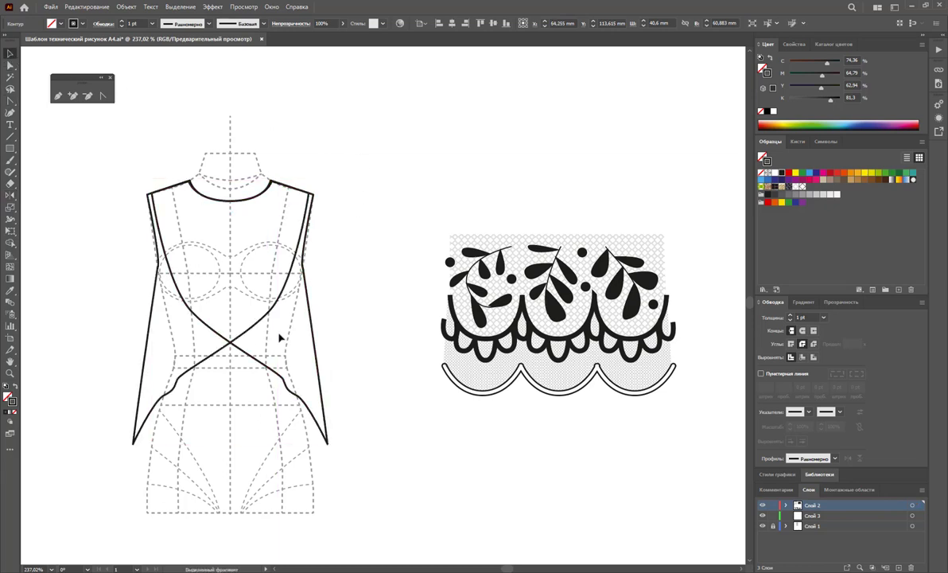
pyautogui.click(313, 333)
pyautogui.rightClick(312, 330)
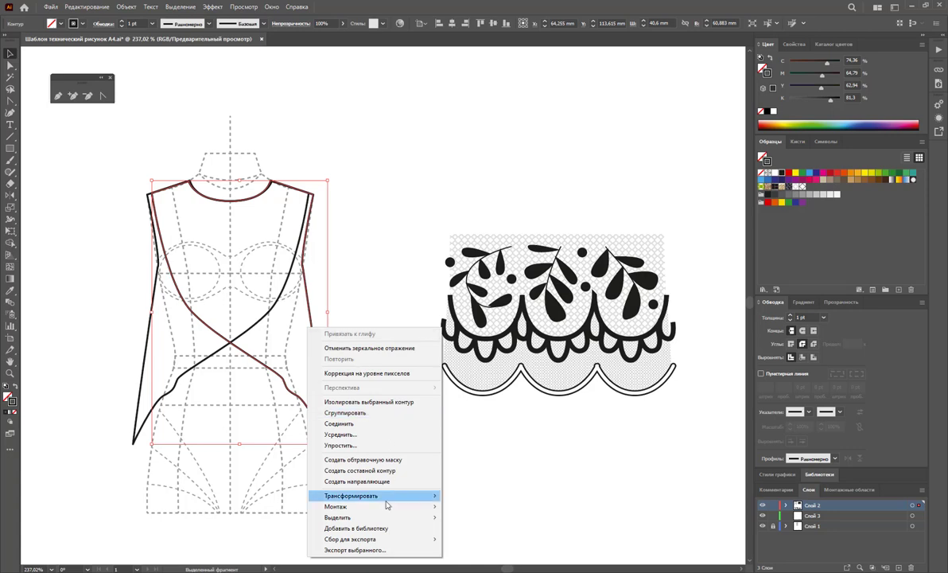
pyautogui.click(473, 542)
# Fill the whole bodice outline white so it hides the guide lines.
pyautogui.moveTo(353, 476); pyautogui.dragTo(115, 360)
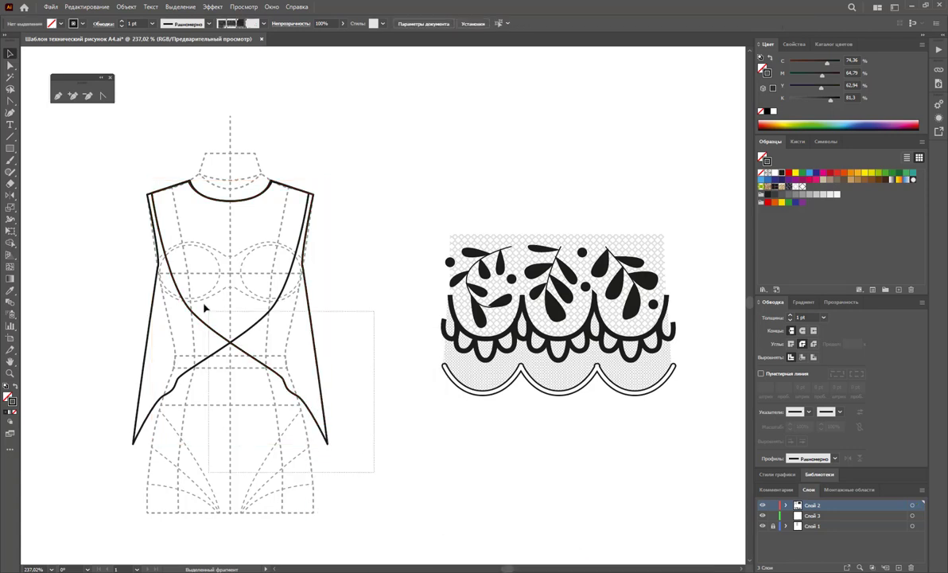
pyautogui.click(8, 396)
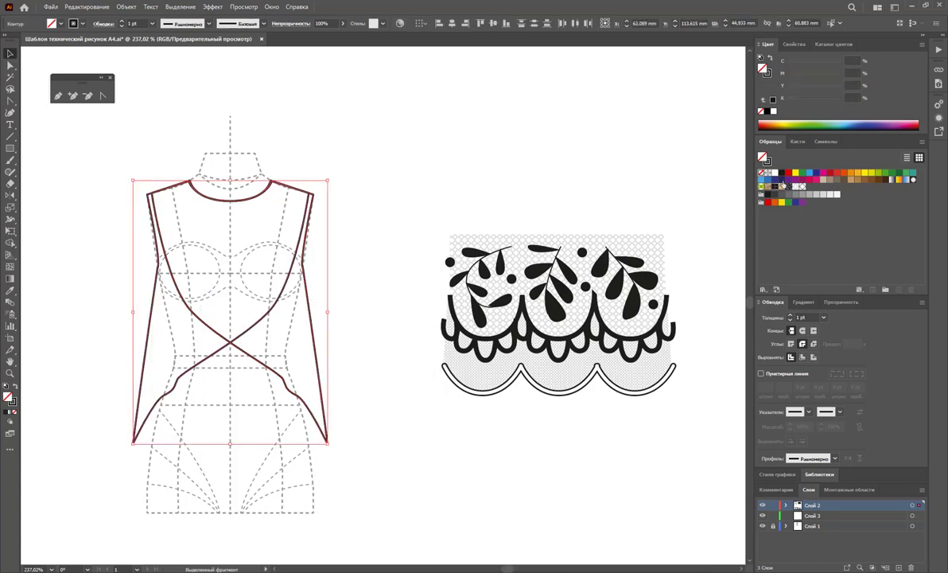
pyautogui.click(773, 172)
pyautogui.click(422, 474)
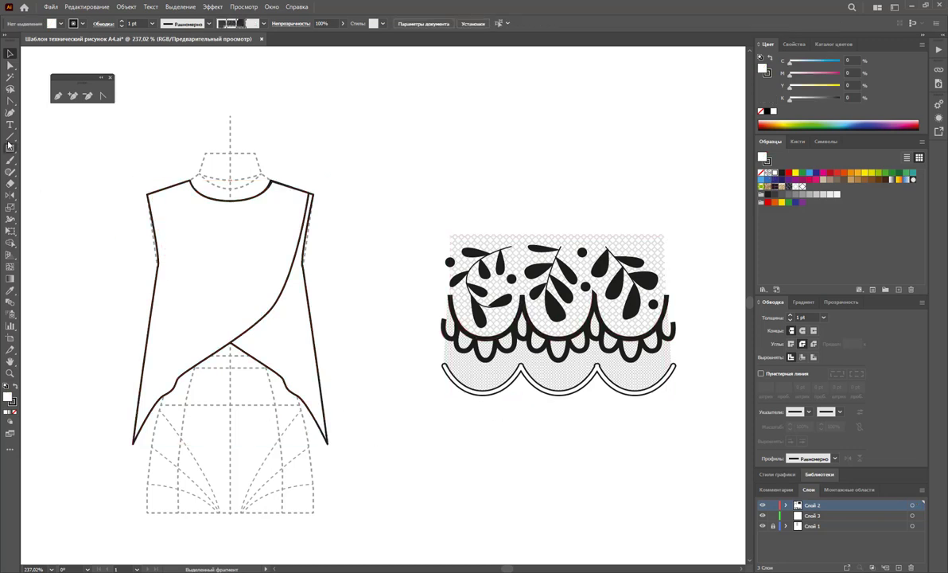
# Draw two narrow closed sliver shapes under the left and right wrap overlap.
pyautogui.click(60, 96)
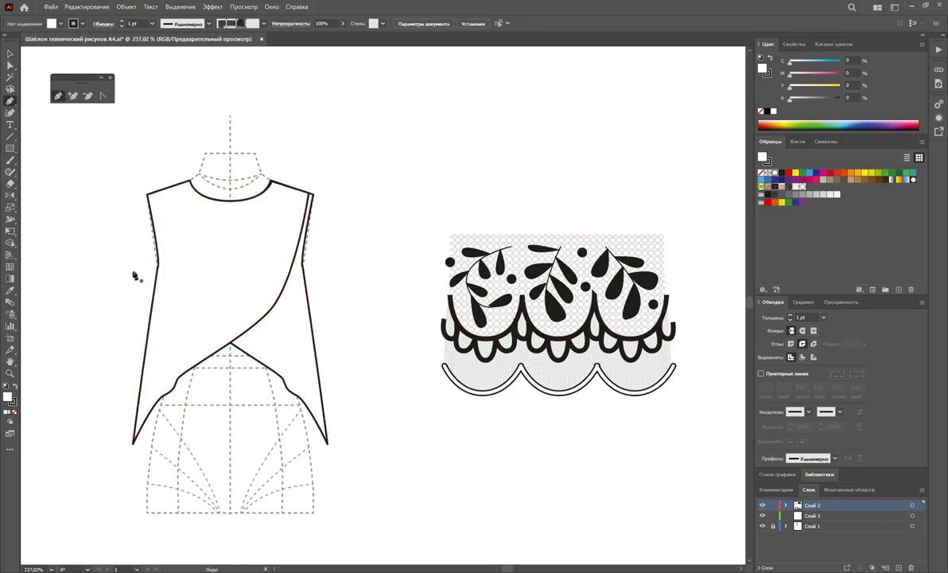
pyautogui.click(180, 285)
pyautogui.click(162, 393)
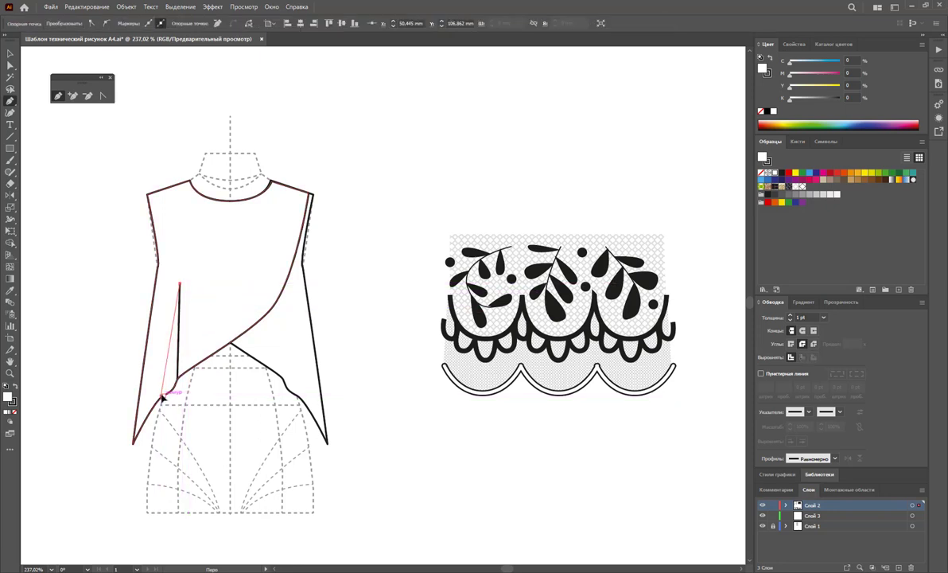
pyautogui.moveTo(182, 387); pyautogui.dragTo(187, 364)
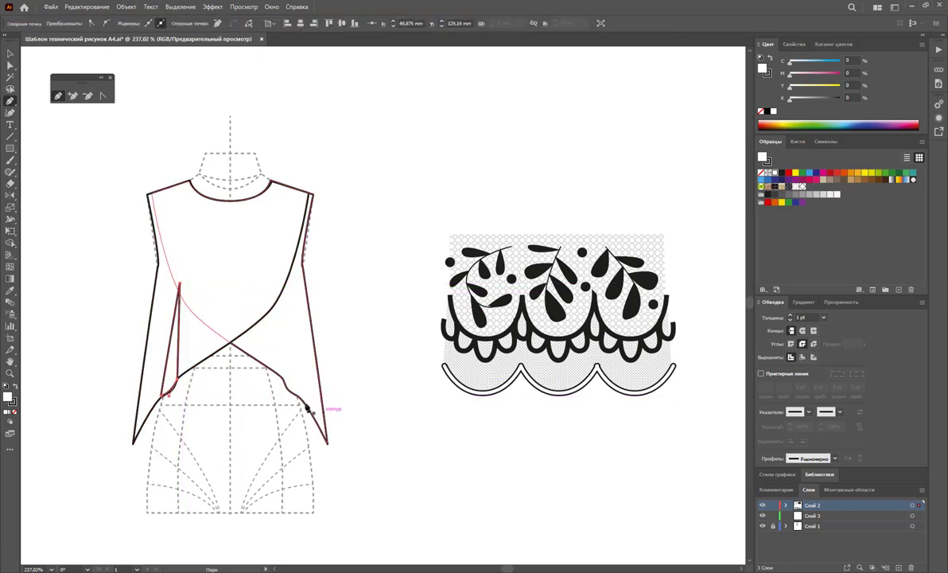
pyautogui.click(291, 294)
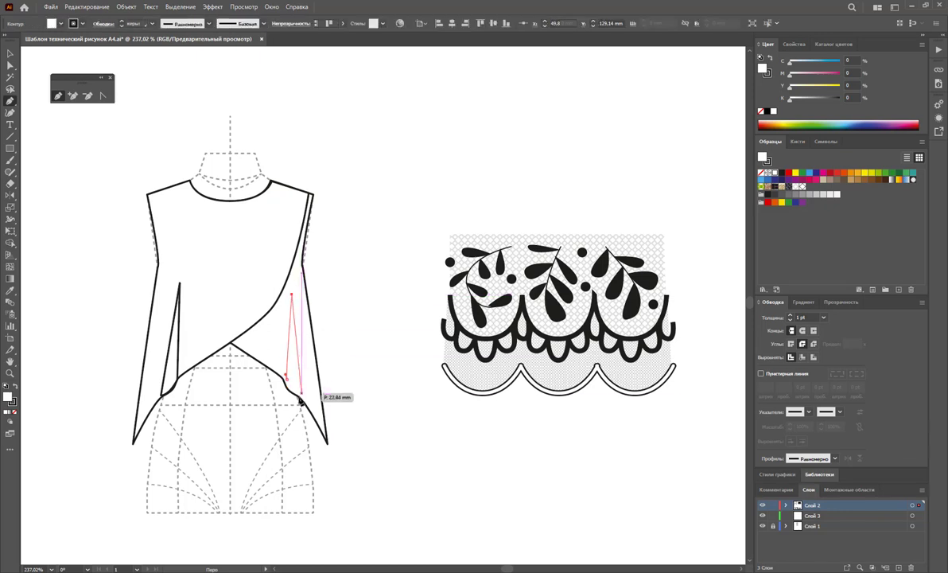
pyautogui.click(297, 396)
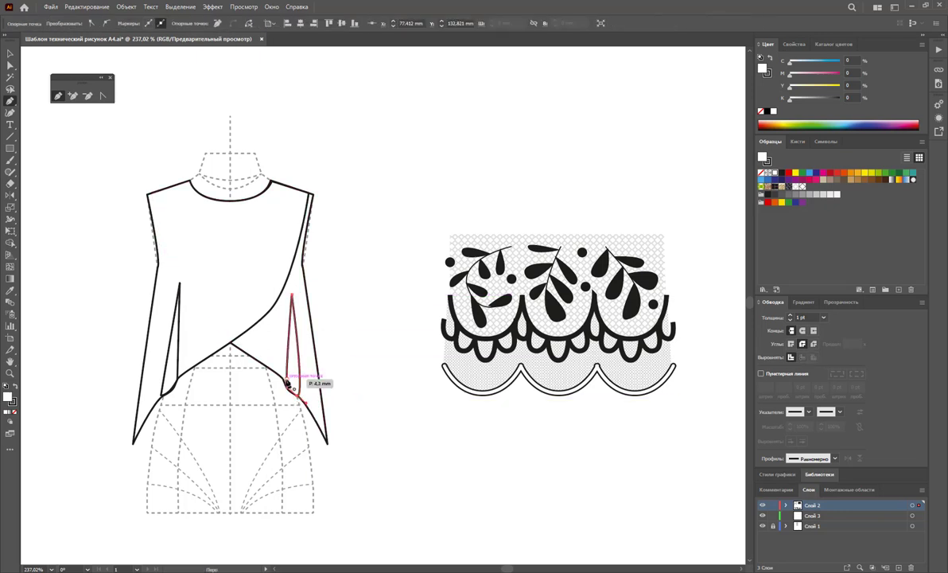
pyautogui.click(291, 295)
# Make both slivers solid black fills with no stroke.
pyautogui.click(10, 53)
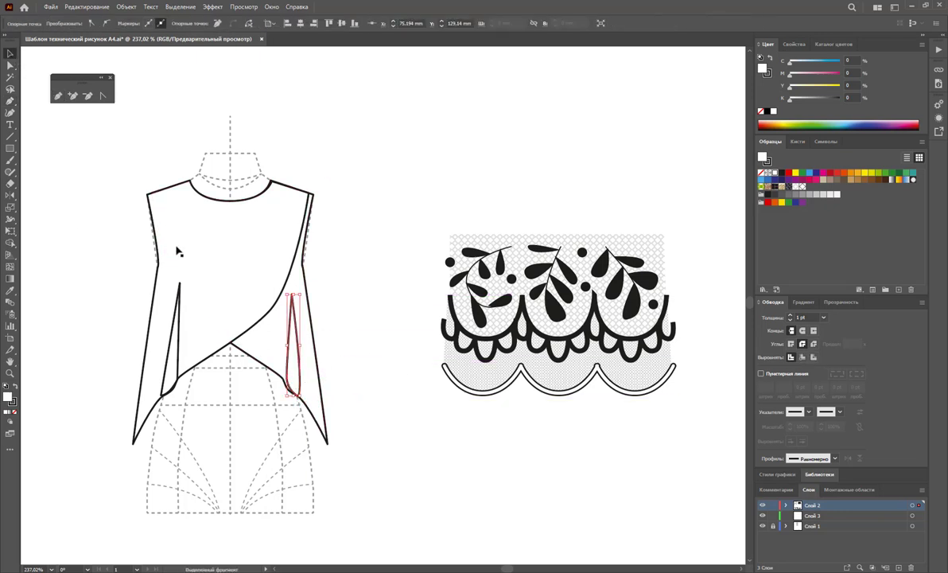
pyautogui.keyDown('shift'); pyautogui.click(178, 290); pyautogui.keyUp('shift')
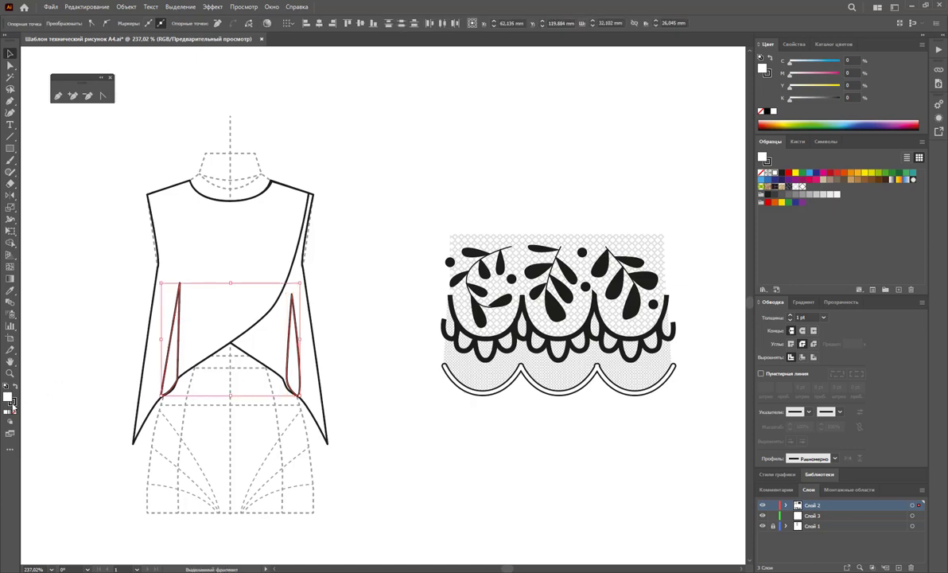
pyautogui.click(14, 386)
pyautogui.click(14, 412)
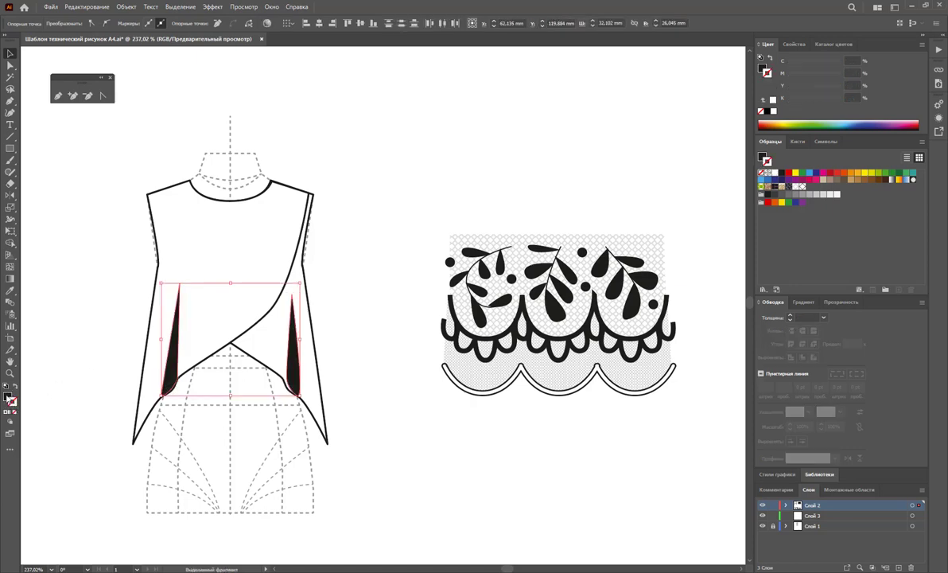
# Apply a Gaussian blur of about 3.8 px to the slivers.
pyautogui.click(210, 7)
pyautogui.moveTo(231, 195)
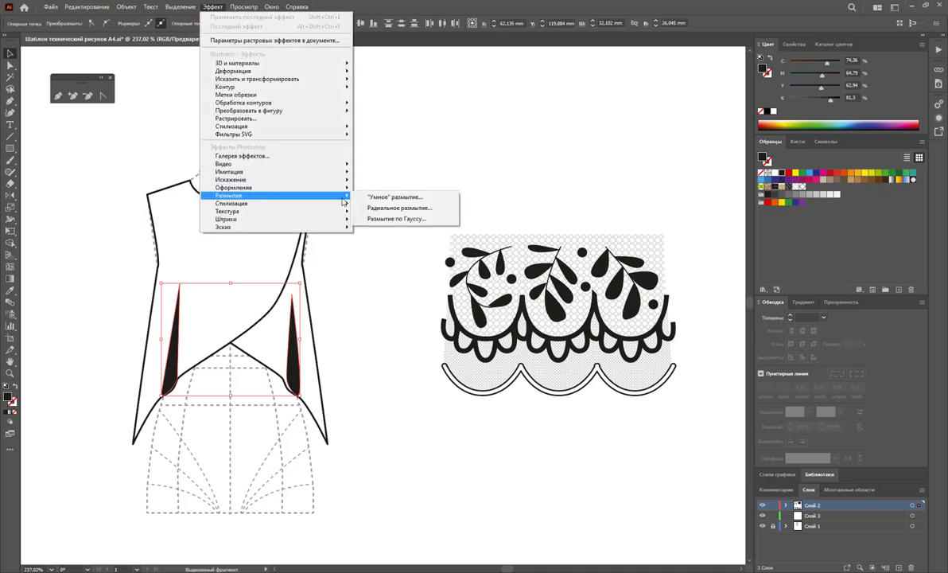
pyautogui.click(395, 218)
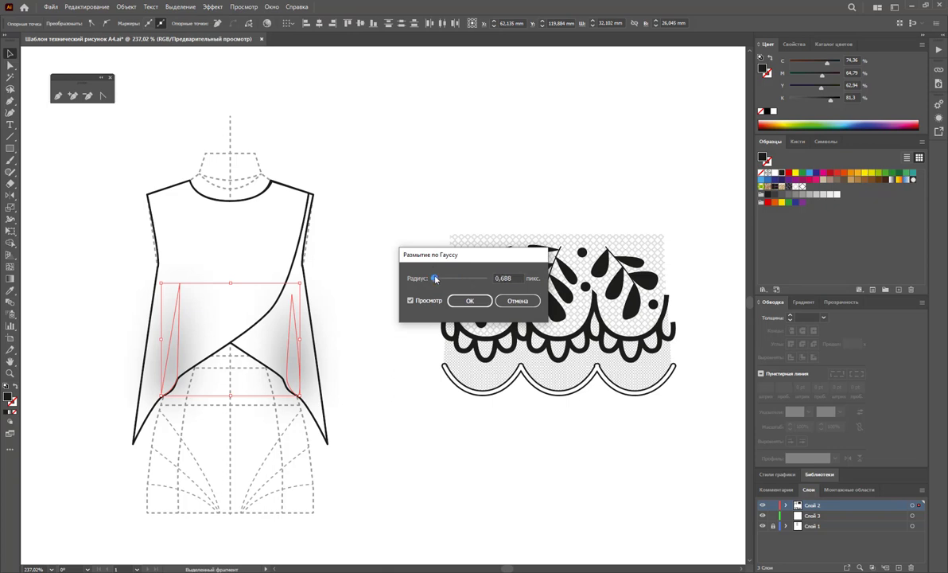
pyautogui.moveTo(435, 278); pyautogui.dragTo(442, 279)
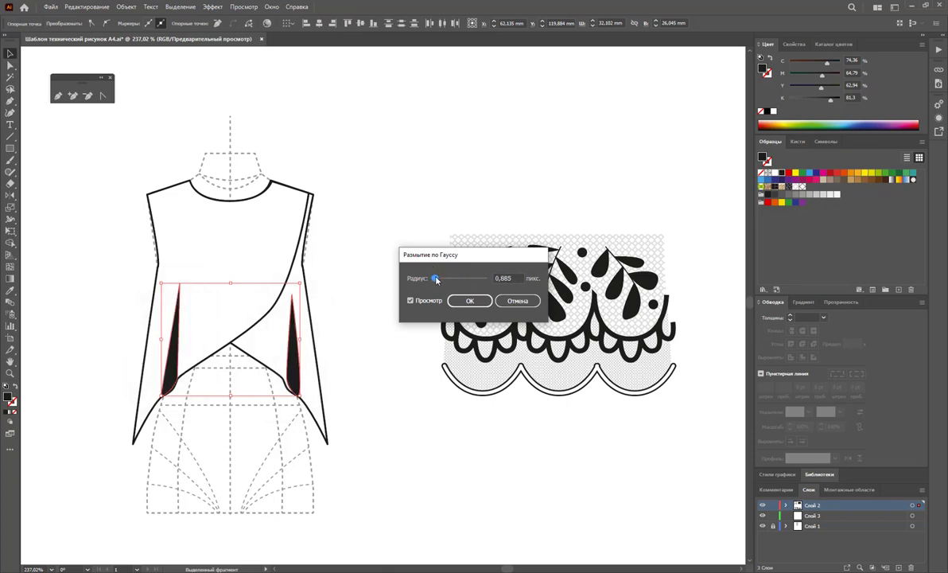
pyautogui.click(468, 301)
# Lower both blurred slivers to 9% opacity.
pyautogui.click(388, 163)
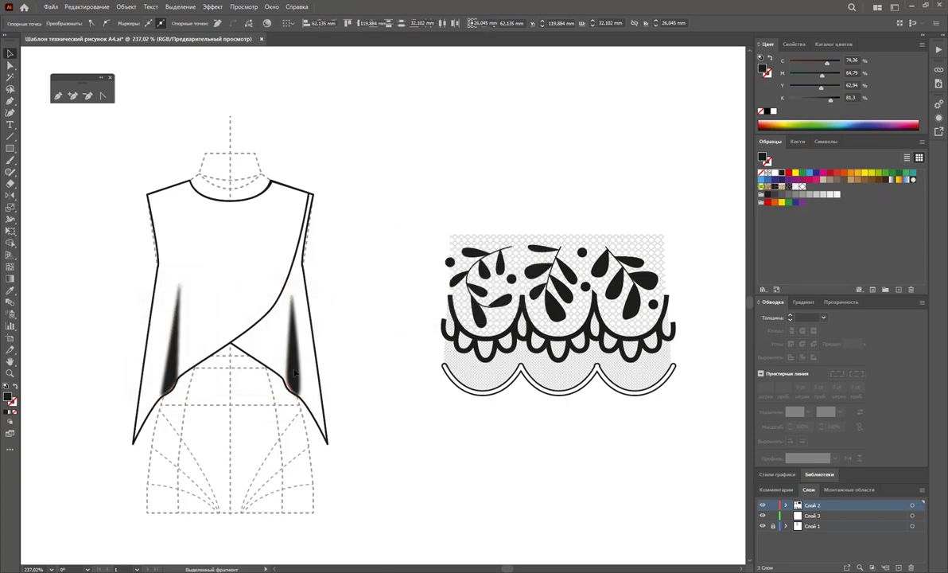
pyautogui.click(293, 334)
pyautogui.keyDown('shift'); pyautogui.click(175, 358); pyautogui.keyUp('shift')
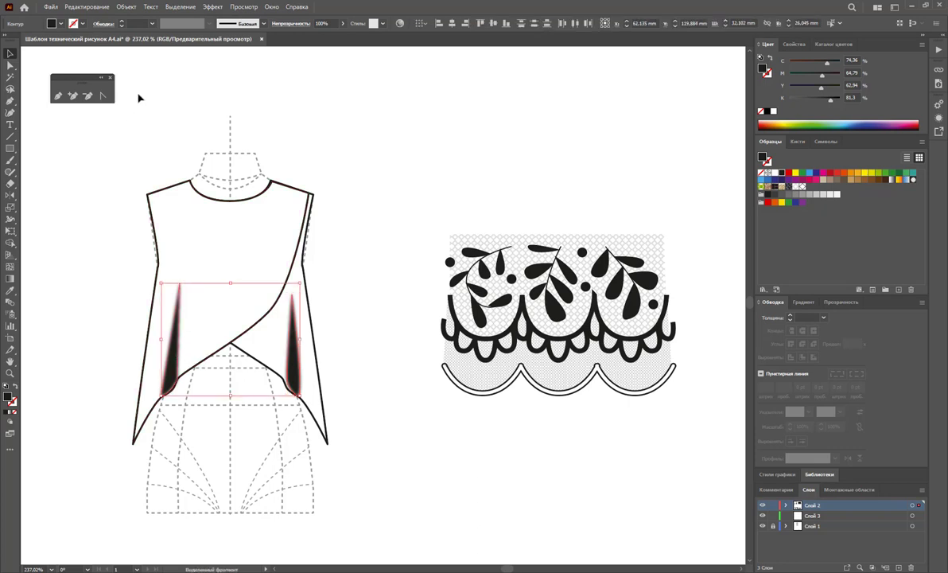
pyautogui.click(343, 23)
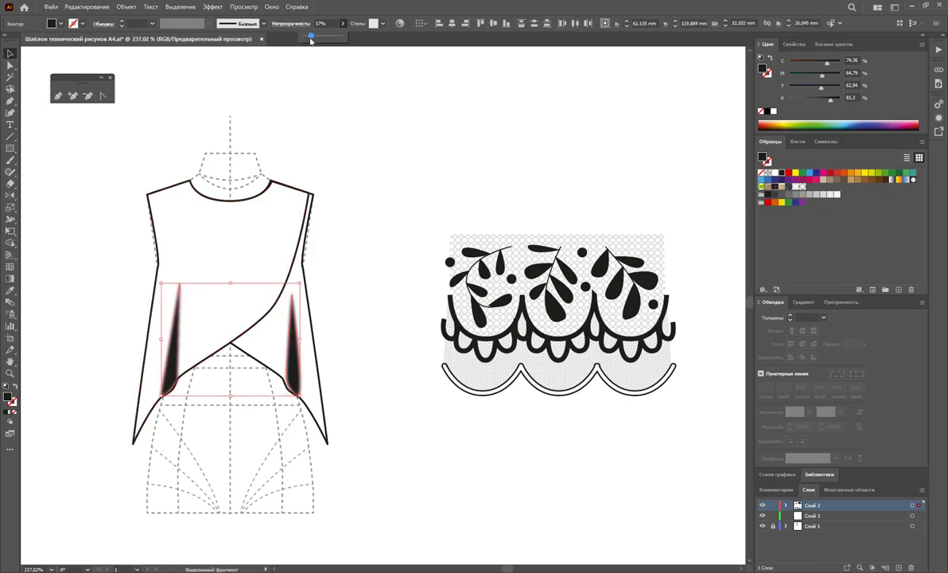
pyautogui.moveTo(307, 41); pyautogui.dragTo(309, 42)
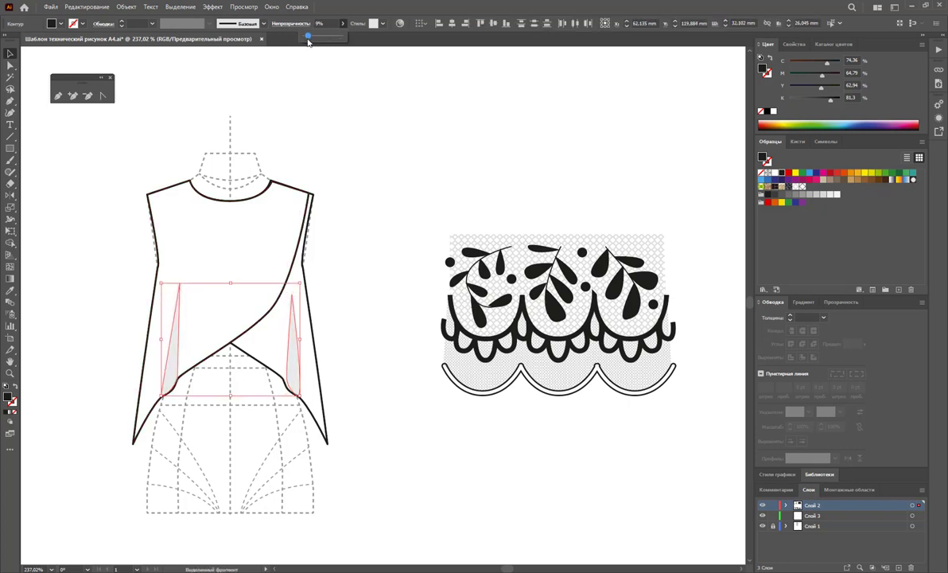
pyautogui.click(339, 160)
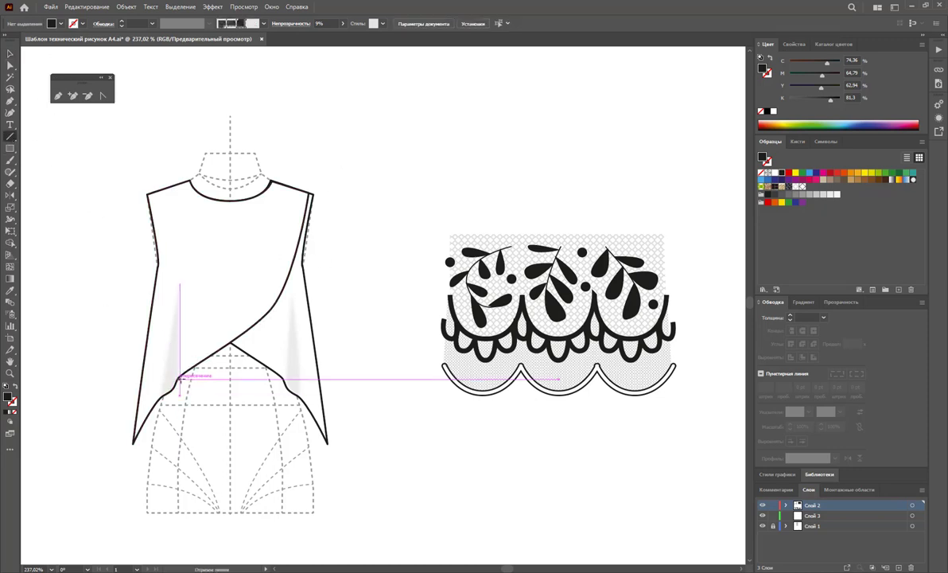
# Draw a line up the left side of the top beneath the wrap edge.
pyautogui.click(177, 376)
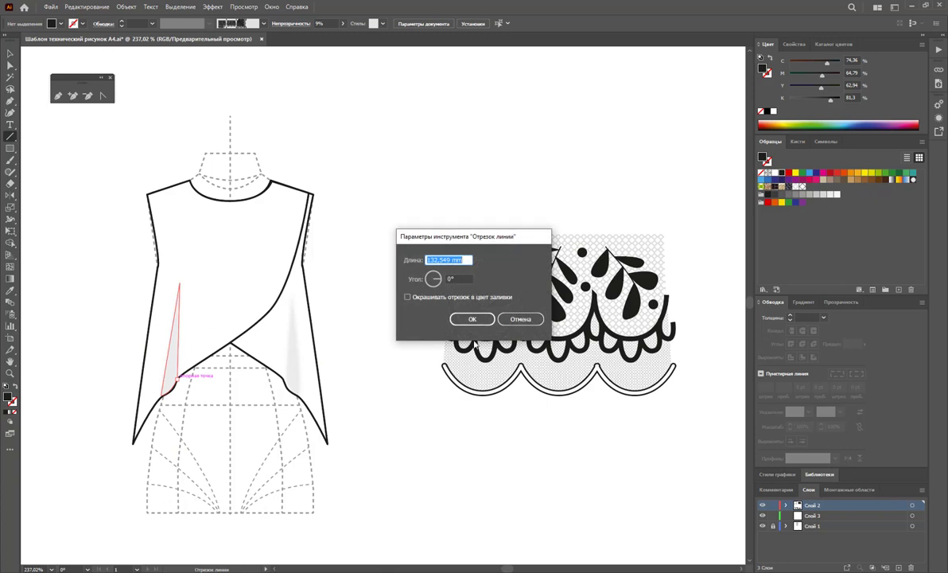
pyautogui.press('Return')
pyautogui.click(11, 52)
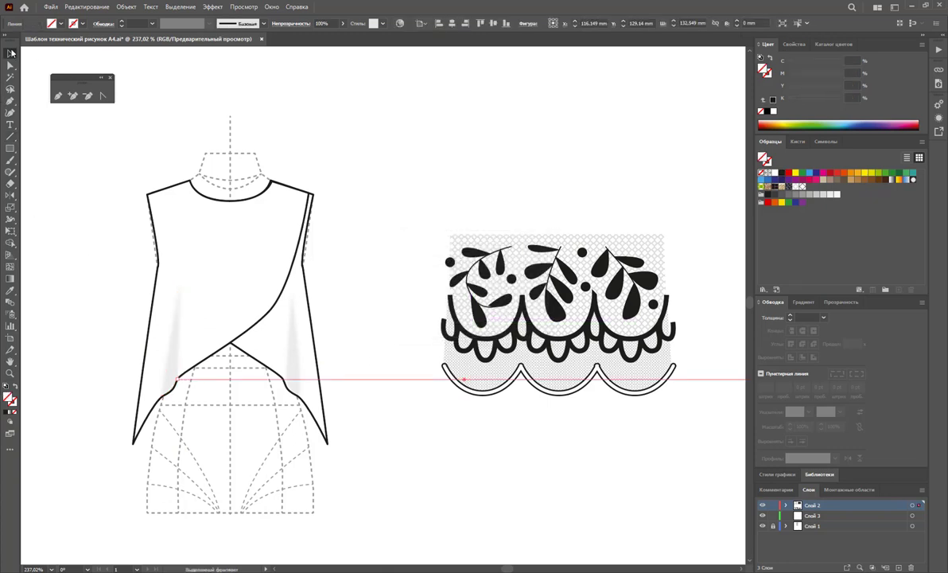
pyautogui.click(70, 172)
pyautogui.click(58, 96)
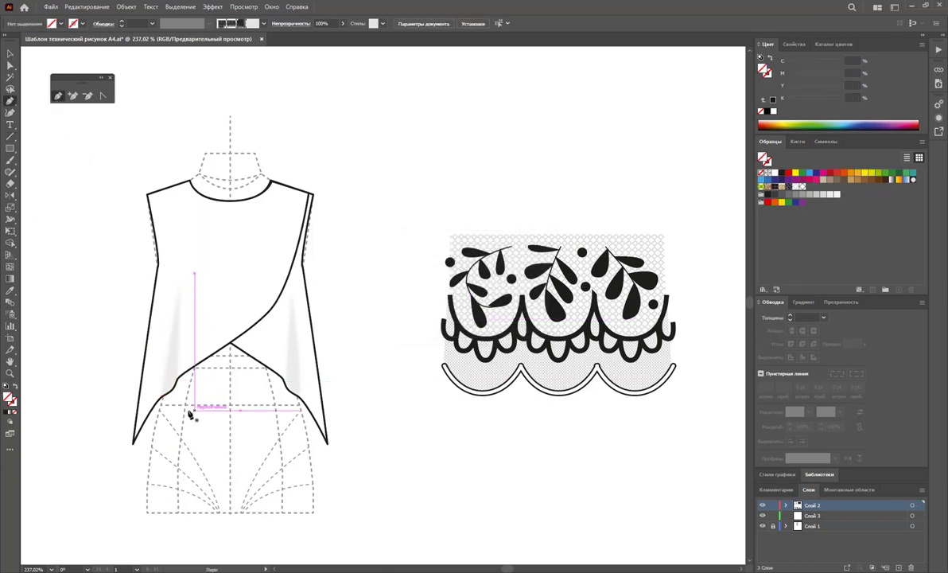
pyautogui.click(178, 379)
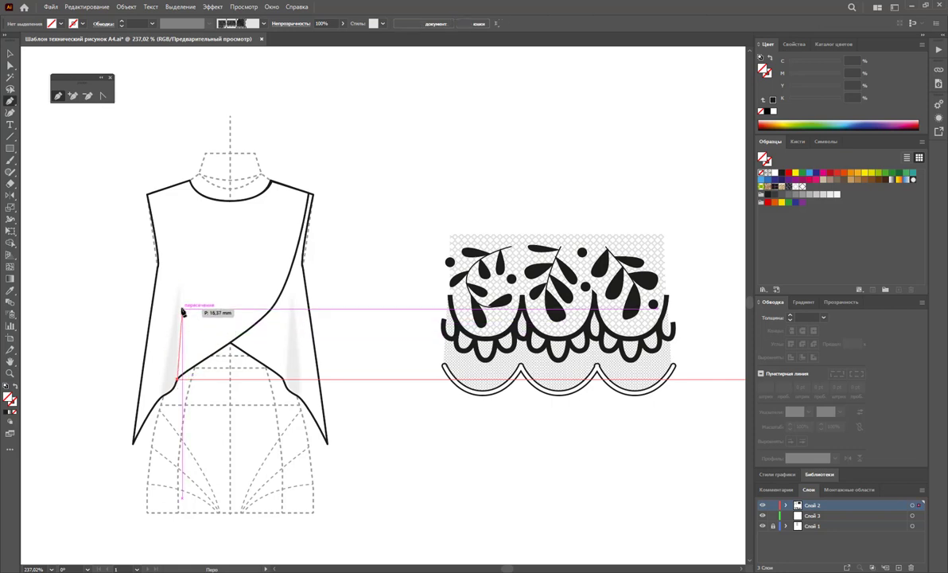
pyautogui.click(180, 322)
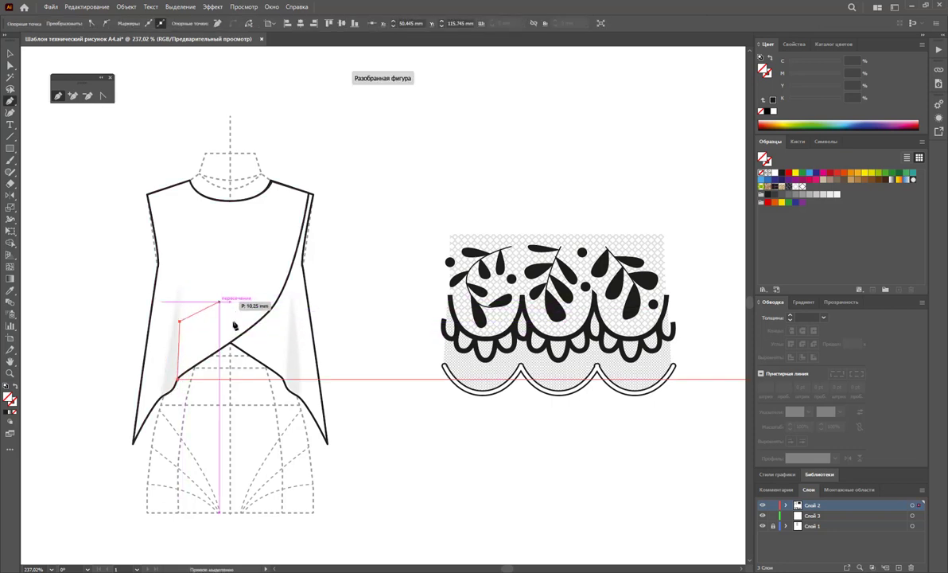
pyautogui.keyDown('ctrl'); pyautogui.click(203, 265); pyautogui.keyUp('ctrl')
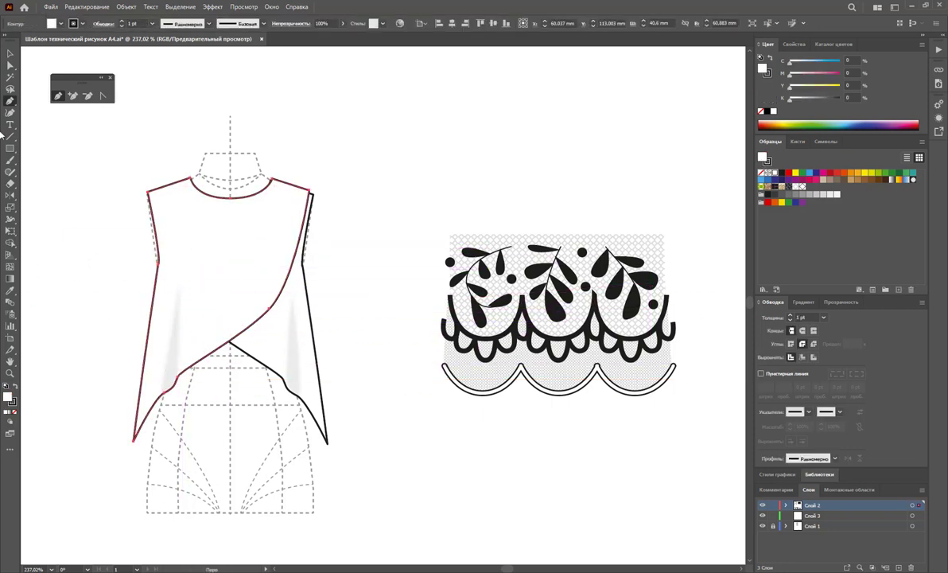
# Reposition the grey shadow shapes beneath the wrap edges.
pyautogui.click(11, 55)
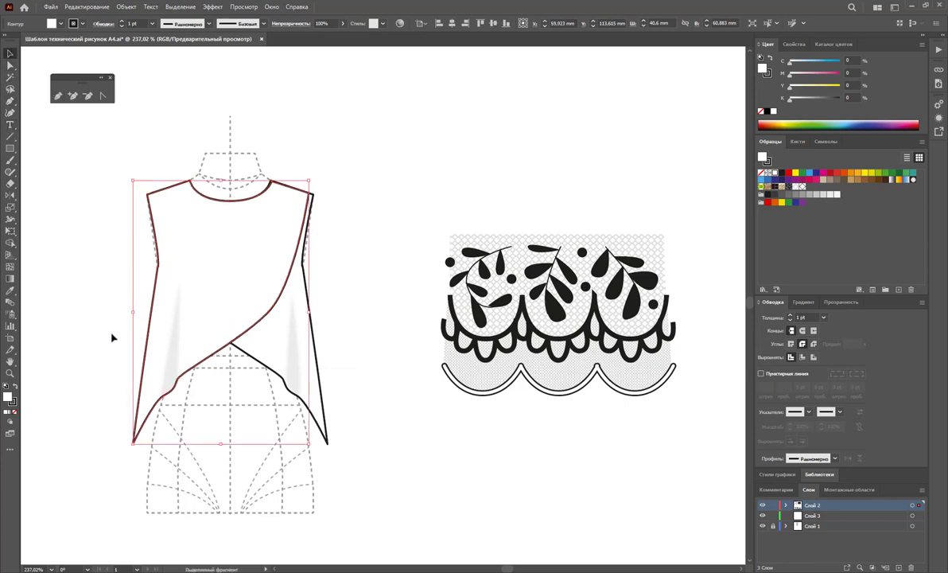
pyautogui.moveTo(203, 398)
pyautogui.mouseDown()
pyautogui.moveTo(154, 410)
pyautogui.moveTo(177, 374)
pyautogui.mouseUp()
pyautogui.moveTo(383, 432); pyautogui.dragTo(362, 278)
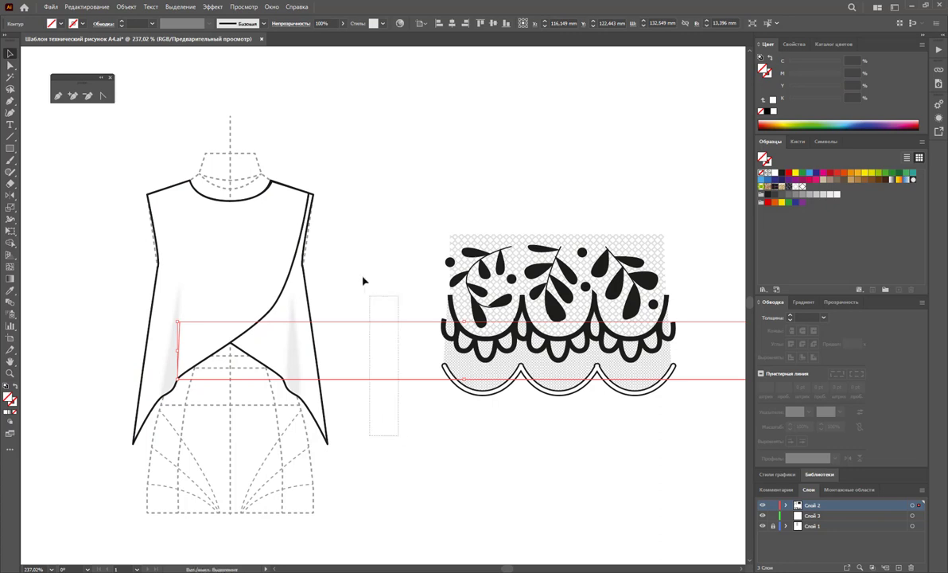
pyautogui.moveTo(394, 427); pyautogui.dragTo(365, 272)
pyautogui.click(359, 280)
# Sketch a small shaded loop near the right side seam with the Pencil.
pyautogui.click(58, 97)
pyautogui.moveTo(171, 374)
pyautogui.mouseDown()
pyautogui.moveTo(177, 384)
pyautogui.moveTo(180, 318)
pyautogui.mouseUp()
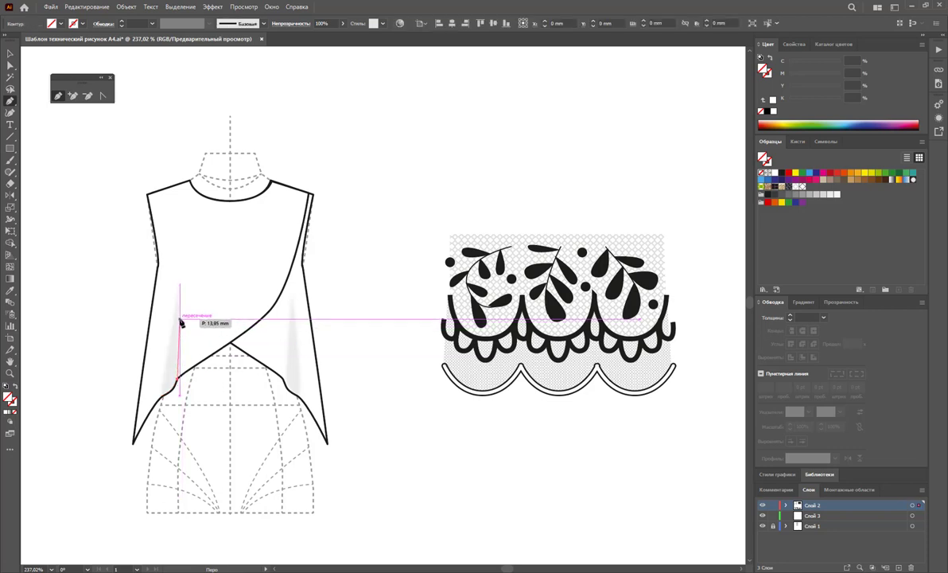
pyautogui.hotkey('ctrl', 'z')
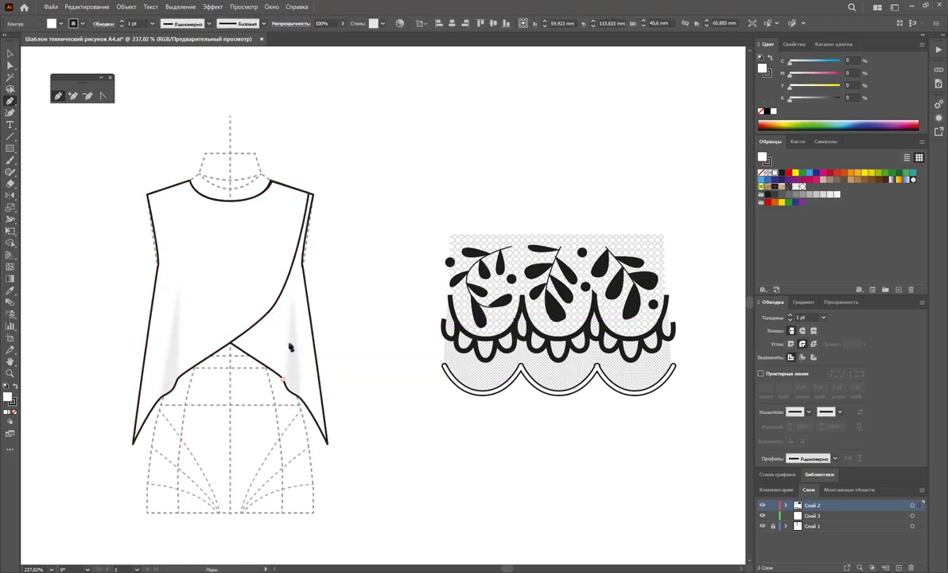
pyautogui.moveTo(295, 393); pyautogui.dragTo(296, 390)
pyautogui.hotkey('ctrl', 'shift', 'a')
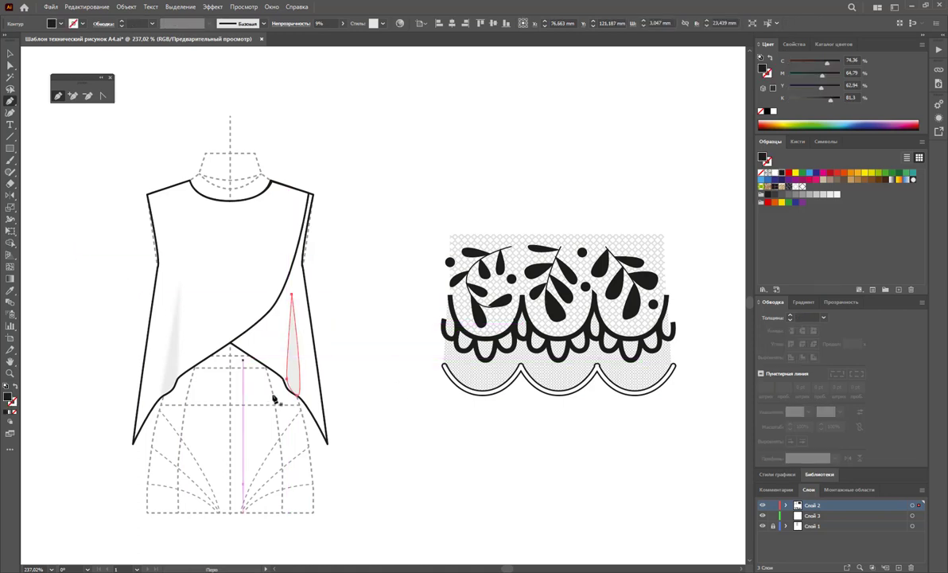
# Draw short vertical fold lines at the right and left side seams.
pyautogui.click(283, 379)
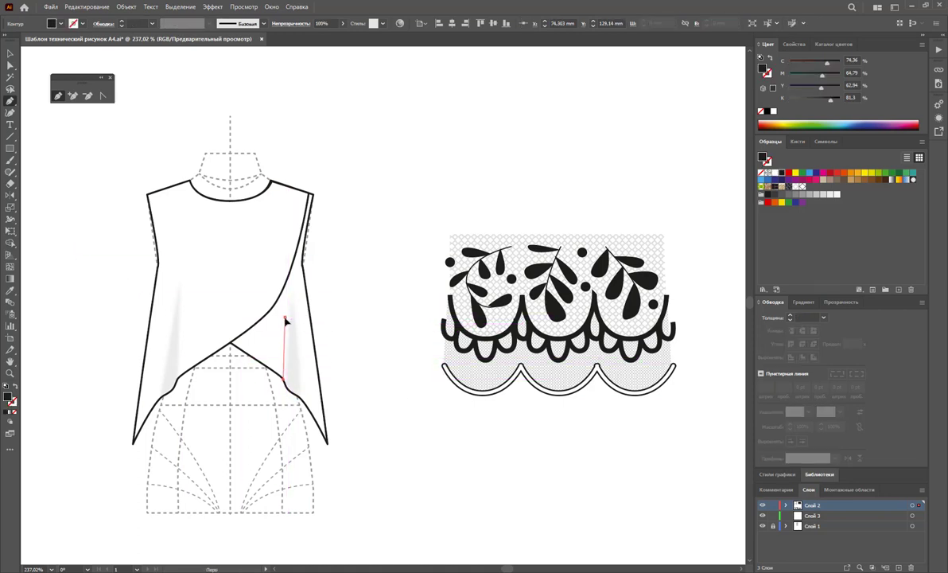
pyautogui.click(285, 319)
pyautogui.hotkey('ctrl', 'shift', 'a')
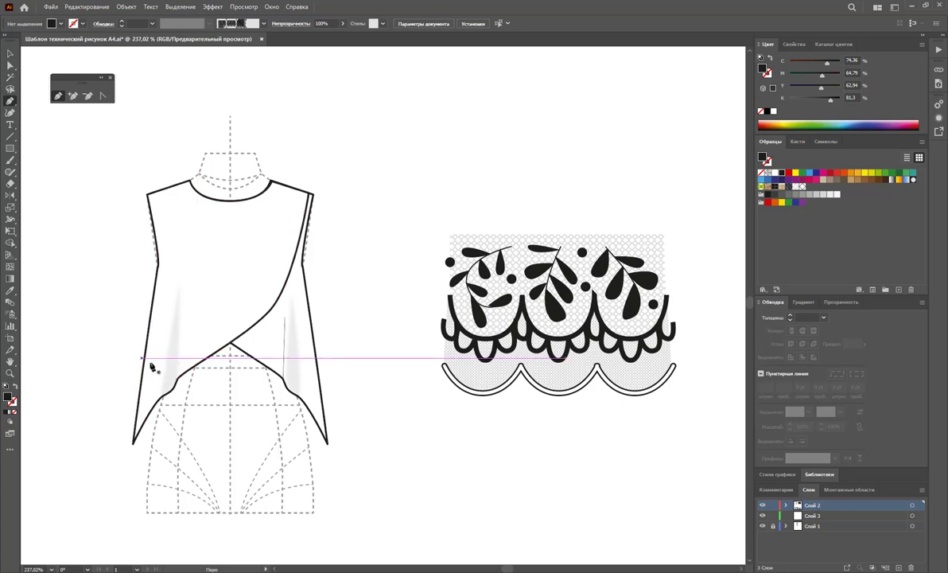
pyautogui.click(178, 382)
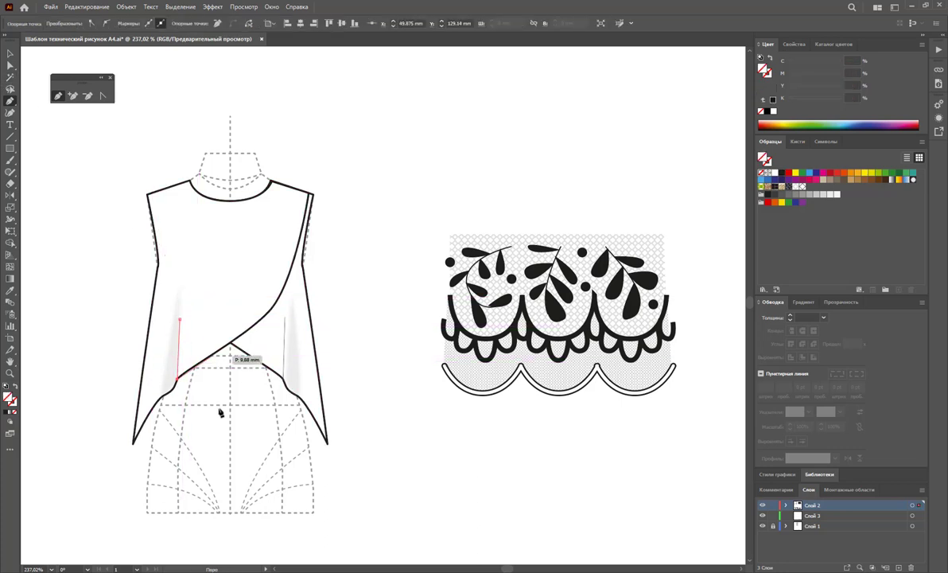
# Bring the inner piece of the top to the front so it overlaps at the hem.
pyautogui.click(11, 54)
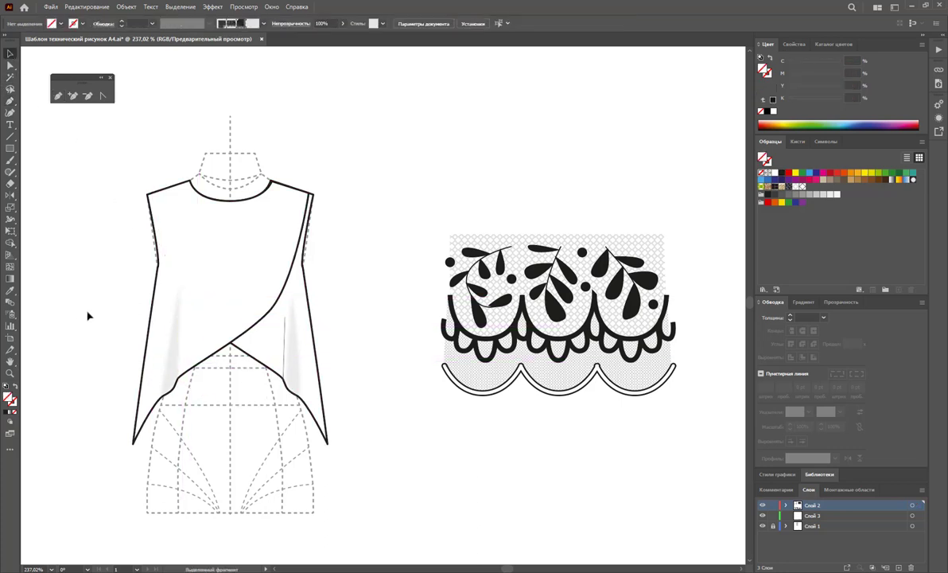
pyautogui.moveTo(88, 314); pyautogui.dragTo(358, 358)
pyautogui.moveTo(291, 404); pyautogui.dragTo(275, 377)
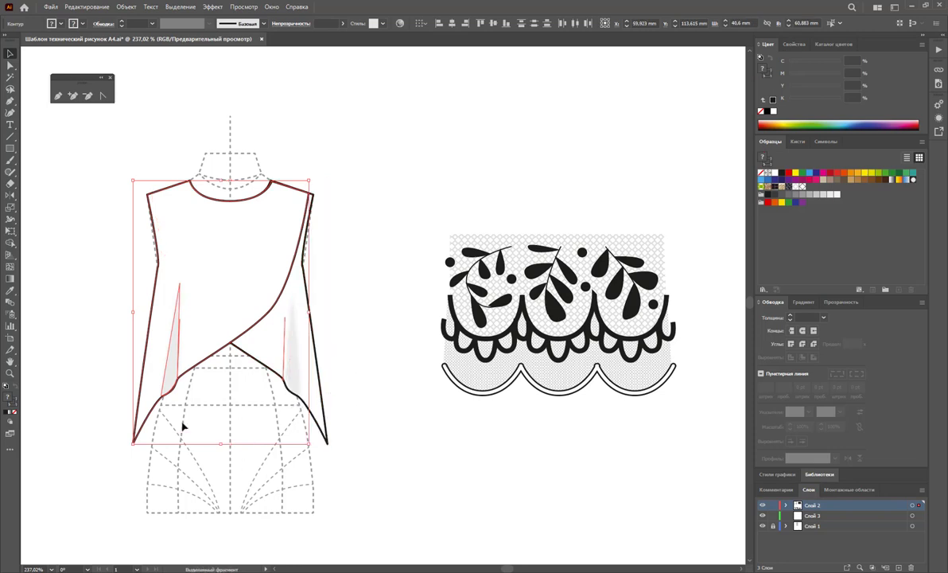
pyautogui.click(198, 347)
pyautogui.rightClick(198, 347)
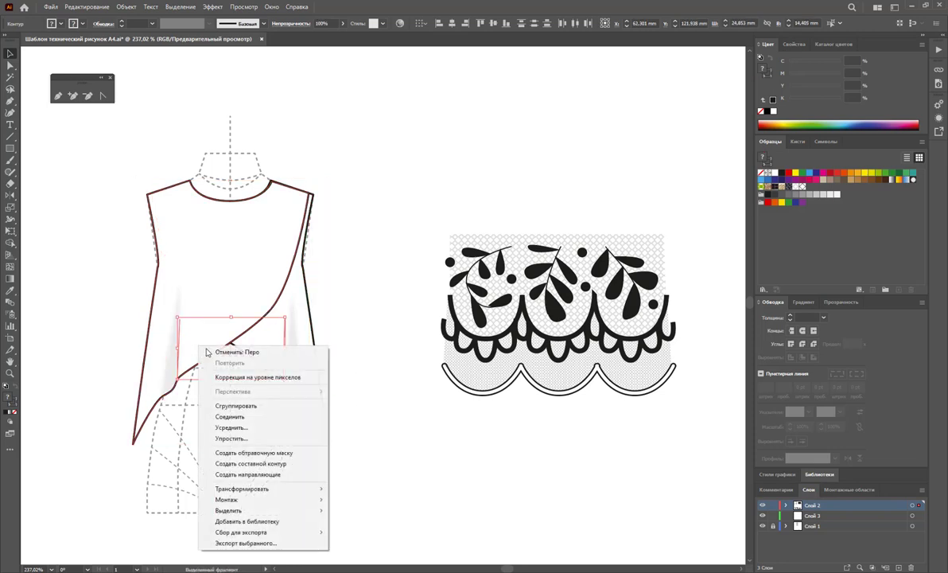
pyautogui.click(366, 499)
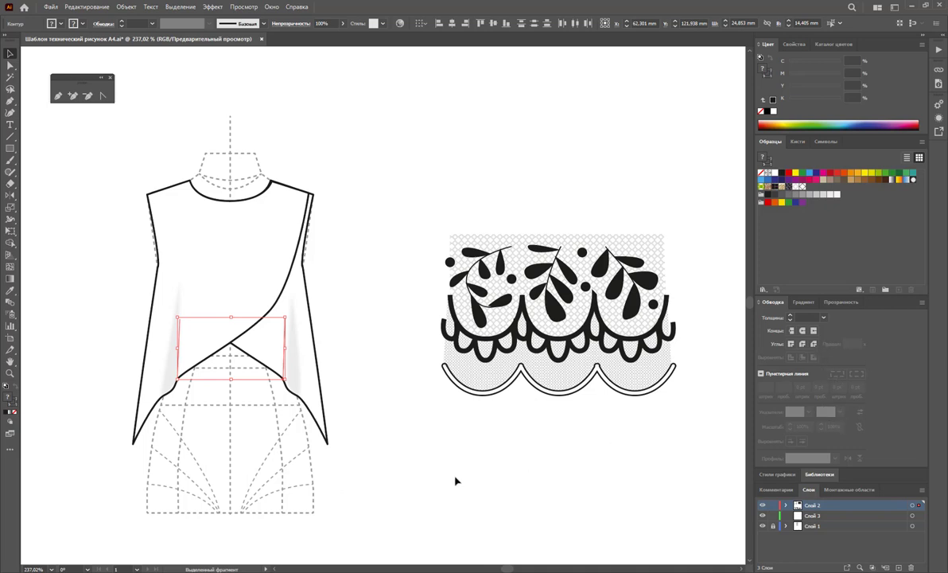
pyautogui.click(286, 335)
pyautogui.moveTo(79, 294)
pyautogui.mouseDown()
pyautogui.moveTo(147, 370)
pyautogui.moveTo(179, 387)
pyautogui.mouseUp()
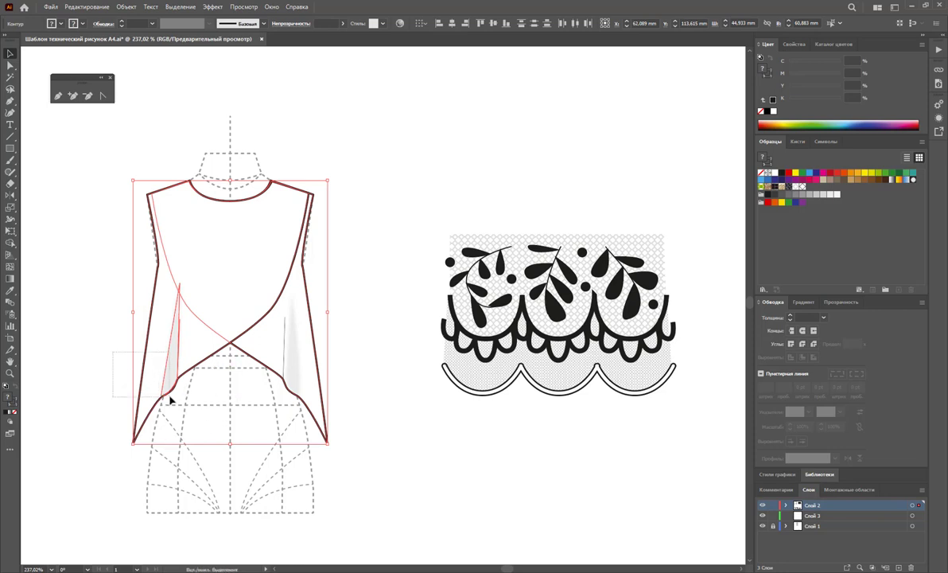
# Give both fold lines a black stroke with the elliptical width profile.
pyautogui.keyDown('shift'); pyautogui.click(220, 342); pyautogui.keyUp('shift')
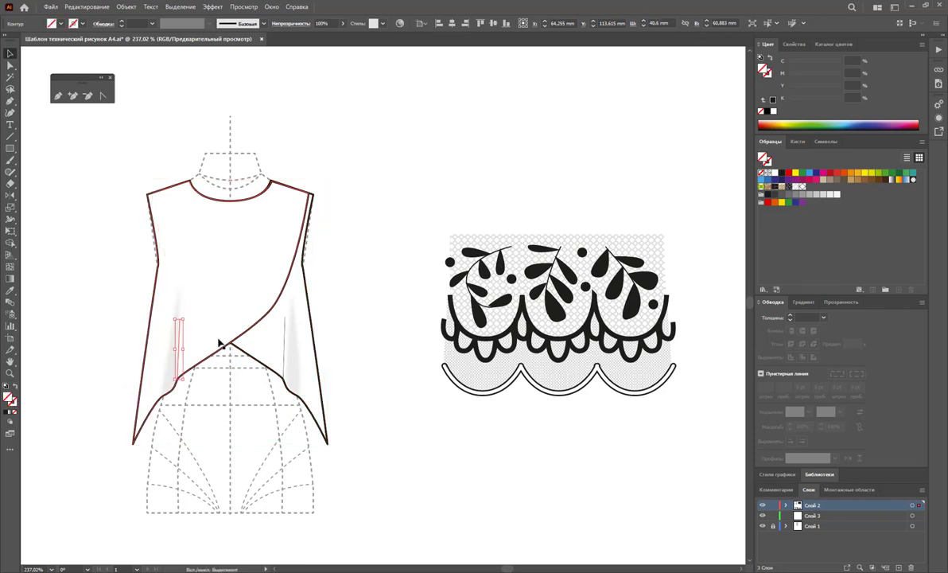
pyautogui.keyDown('shift'); pyautogui.click(284, 347); pyautogui.keyUp('shift')
pyautogui.click(779, 178)
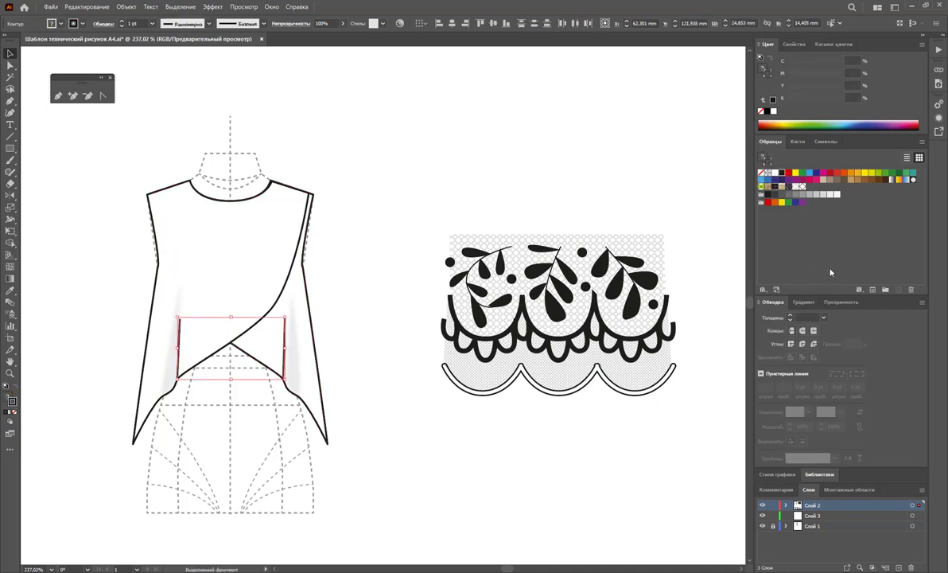
pyautogui.click(823, 316)
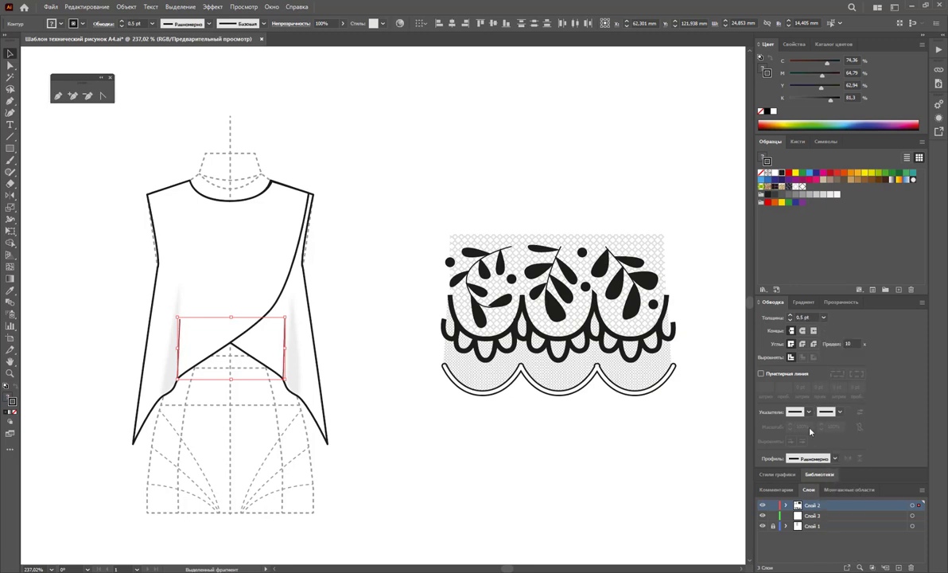
pyautogui.click(834, 459)
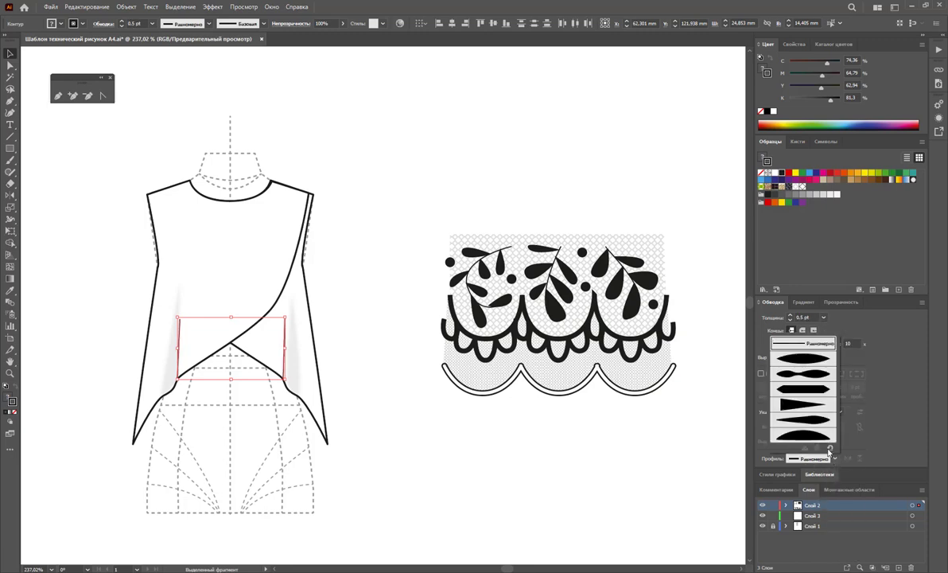
pyautogui.click(816, 363)
pyautogui.click(832, 459)
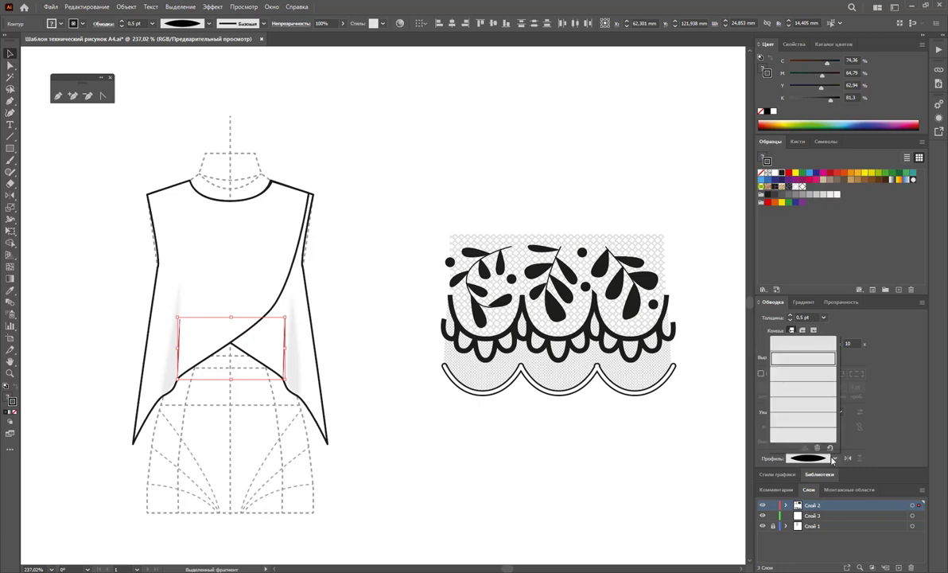
pyautogui.click(814, 423)
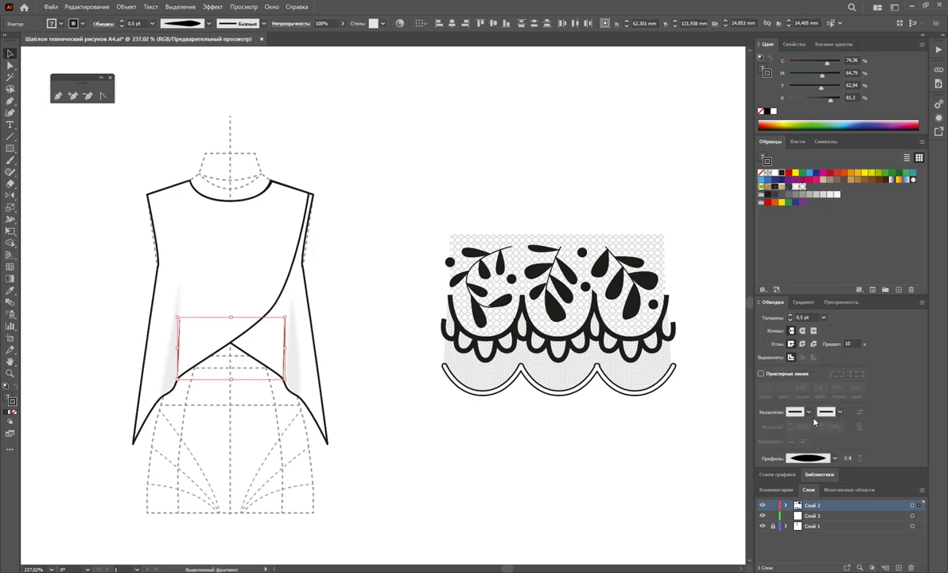
pyautogui.click(409, 450)
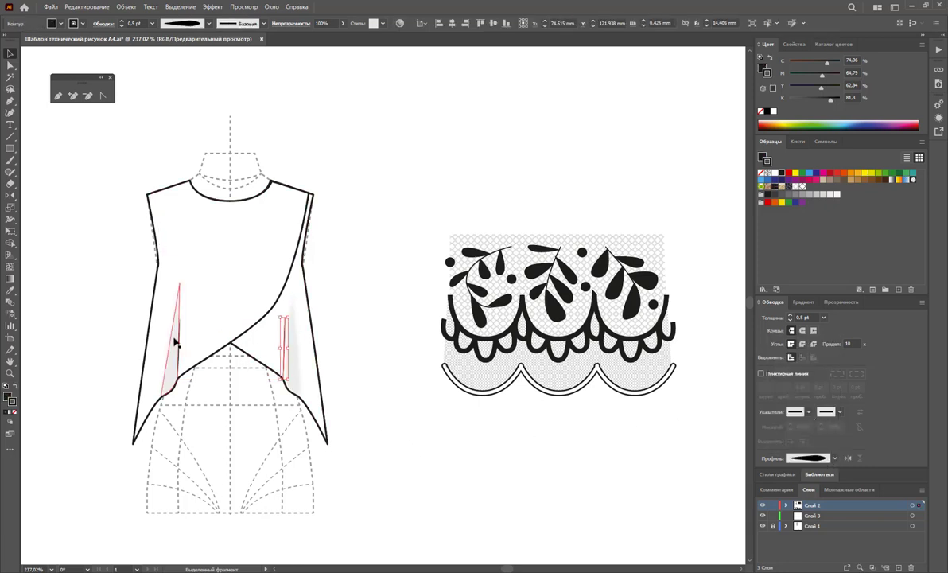
# Thin both fold lines to a 0.25 pt stroke weight.
pyautogui.moveTo(164, 295); pyautogui.dragTo(275, 358)
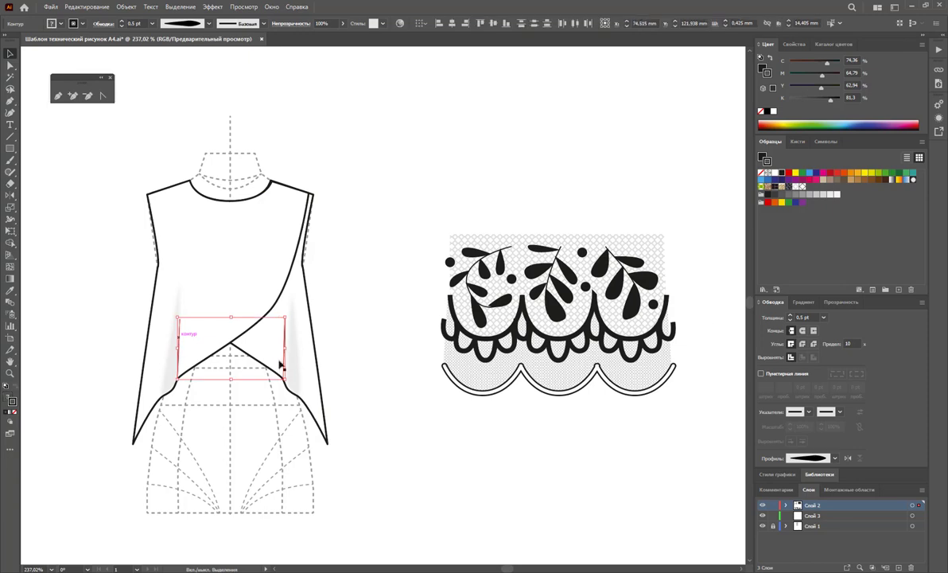
pyautogui.click(823, 317)
pyautogui.click(494, 447)
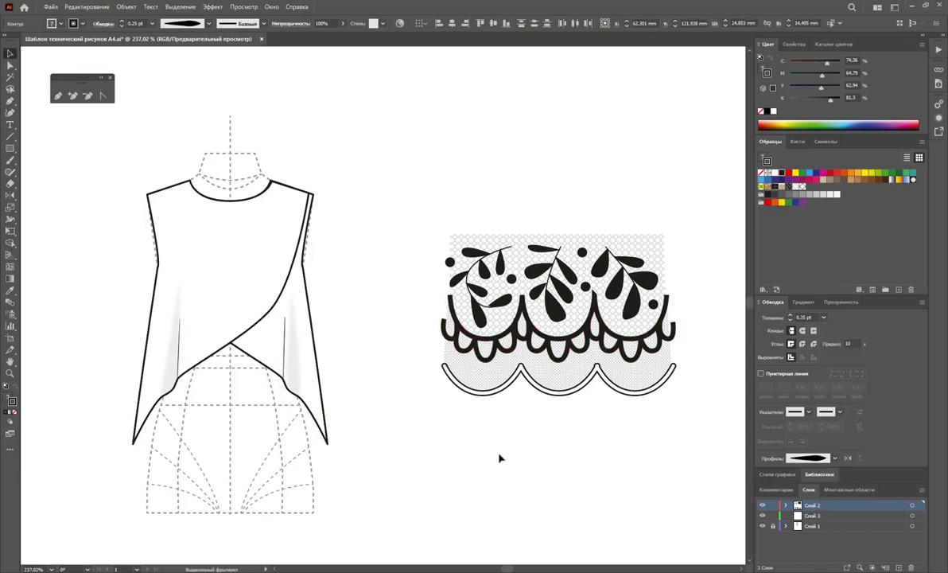
pyautogui.moveTo(677, 450); pyautogui.dragTo(429, 226)
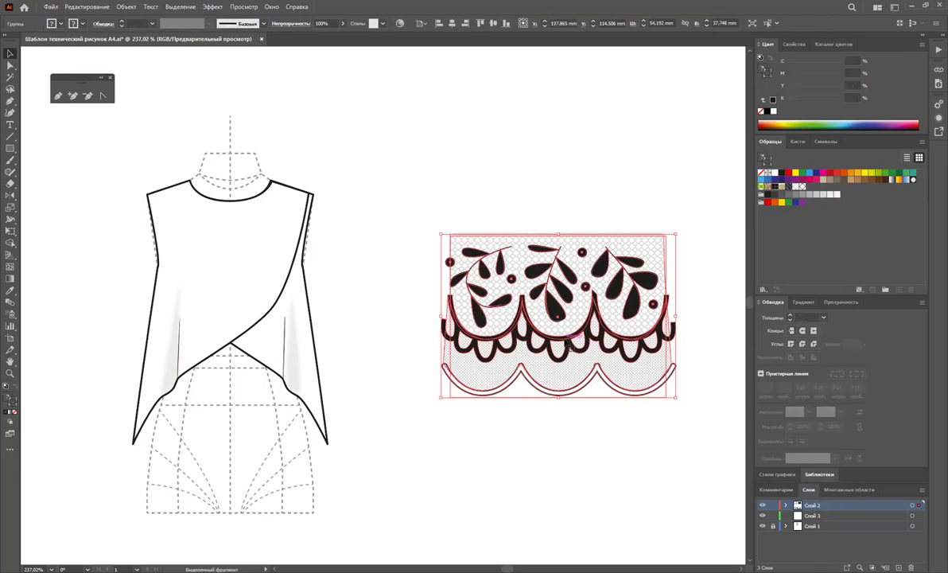
# Move the lace trim onto the hem, scale it down, and send it to the back.
pyautogui.doubleClick(567, 338)
pyautogui.click(661, 307)
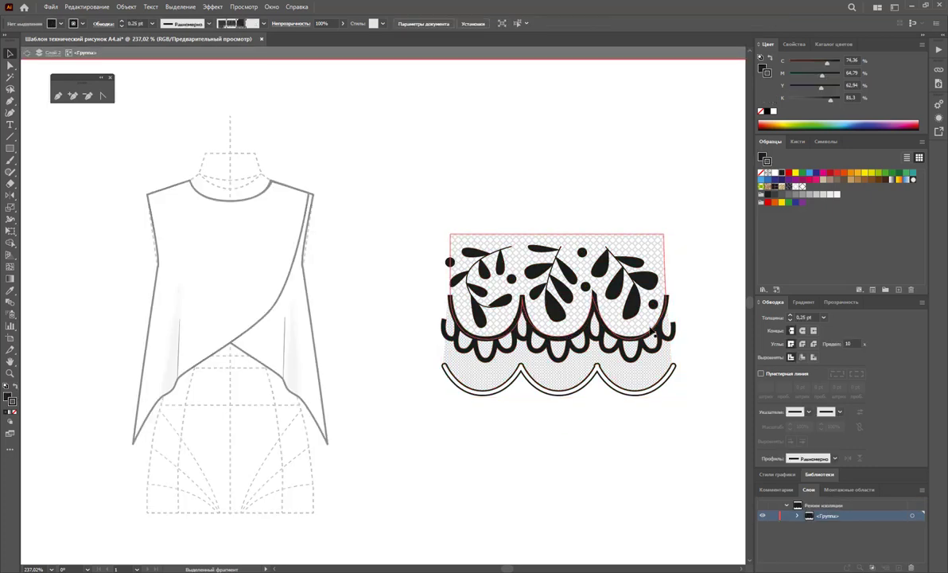
pyautogui.doubleClick(690, 423)
pyautogui.moveTo(629, 332)
pyautogui.mouseDown()
pyautogui.moveTo(337, 366)
pyautogui.moveTo(326, 398)
pyautogui.mouseUp()
pyautogui.moveTo(364, 451); pyautogui.dragTo(238, 396)
pyautogui.moveTo(233, 321); pyautogui.dragTo(235, 340)
pyautogui.rightClick(233, 384)
pyautogui.moveTo(263, 508)
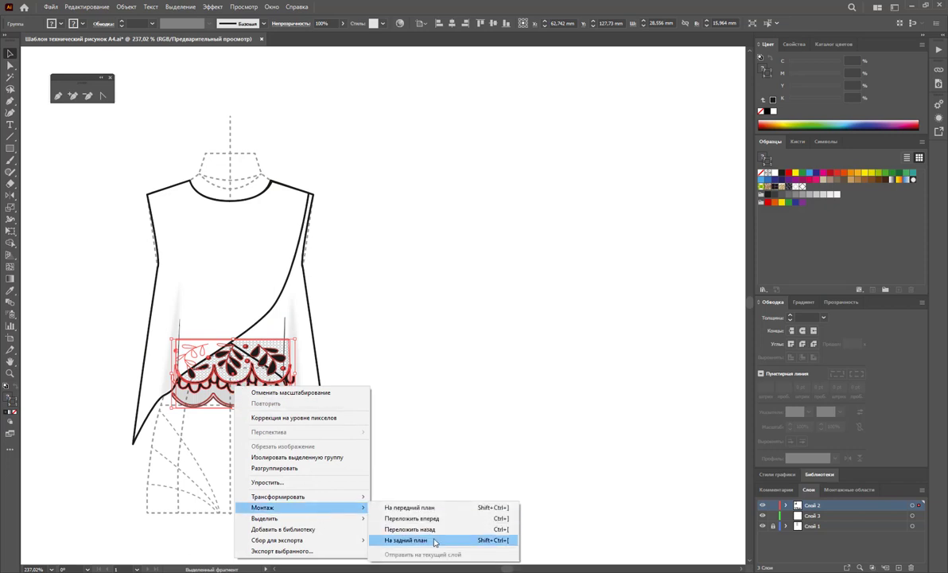
pyautogui.click(435, 542)
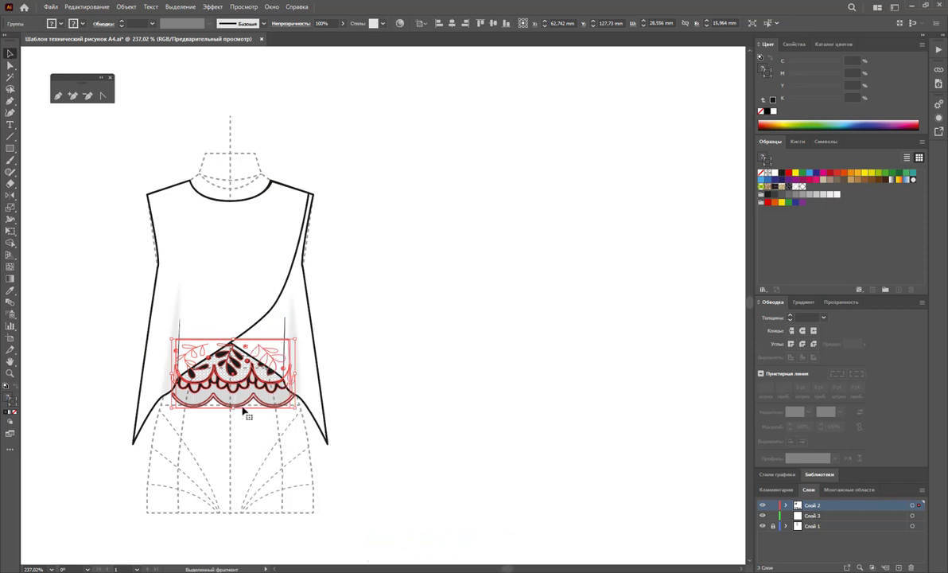
# Duplicate the lace trim and align the copy flush beside the original.
pyautogui.moveTo(233, 406)
pyautogui.mouseDown()
pyautogui.moveTo(540, 420)
pyautogui.moveTo(430, 415)
pyautogui.moveTo(439, 412)
pyautogui.mouseUp()
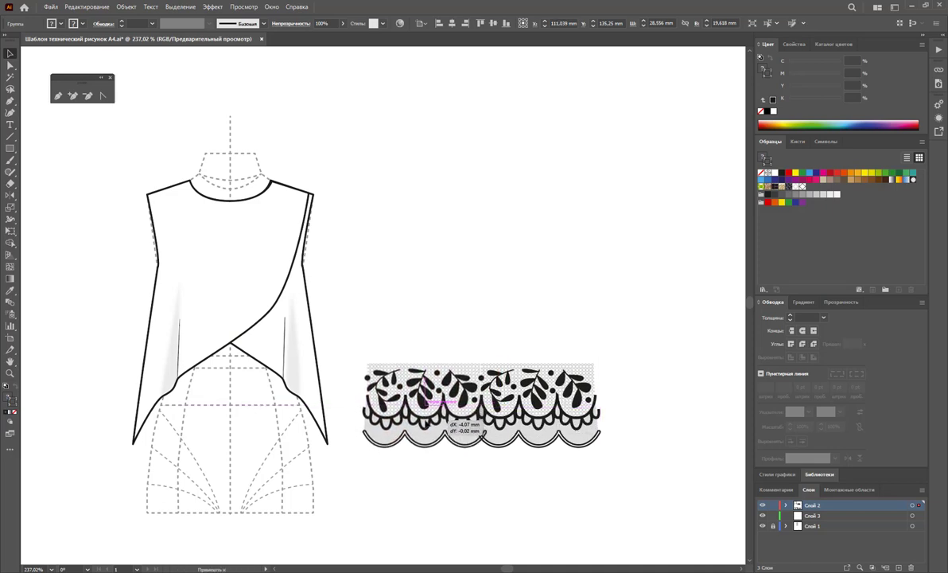
pyautogui.moveTo(441, 414); pyautogui.dragTo(442, 415)
pyautogui.moveTo(450, 473); pyautogui.dragTo(354, 338)
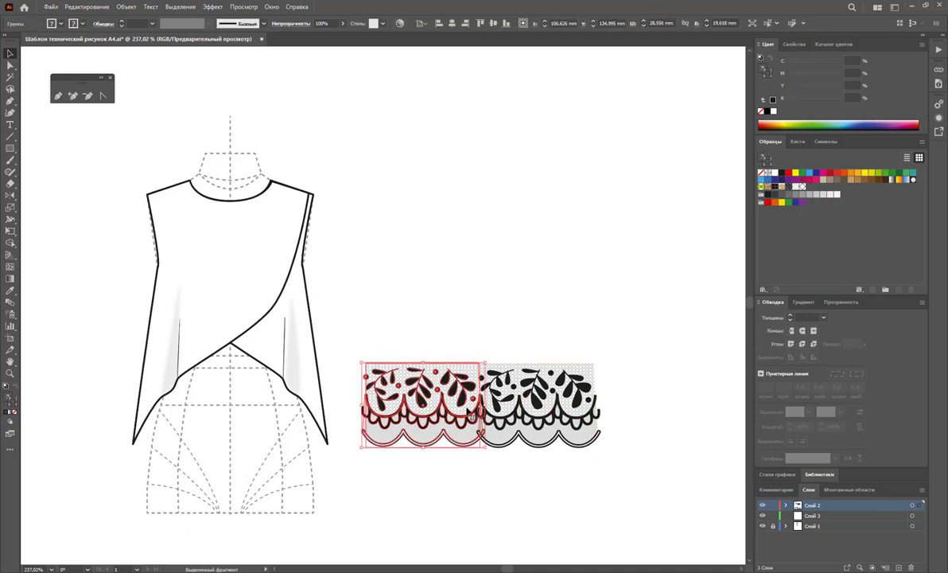
pyautogui.moveTo(472, 417); pyautogui.dragTo(472, 414)
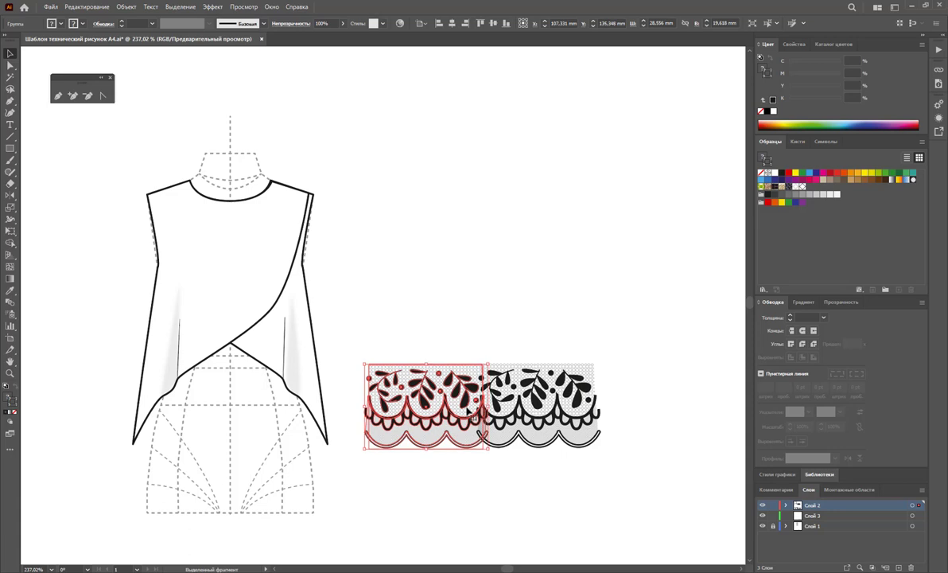
# Ungroup the right lace copy.
pyautogui.click(456, 465)
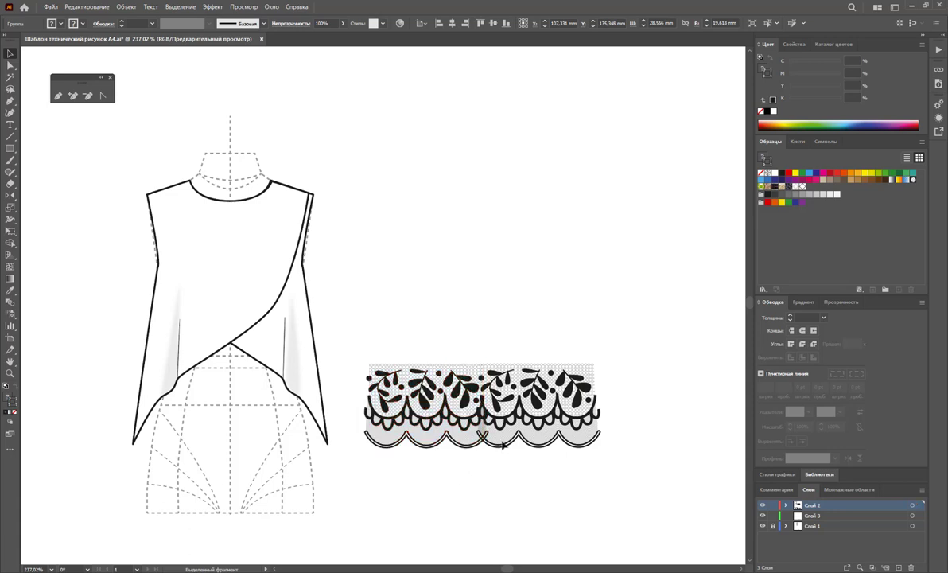
pyautogui.click(492, 444)
pyautogui.click(495, 465)
pyautogui.click(503, 440)
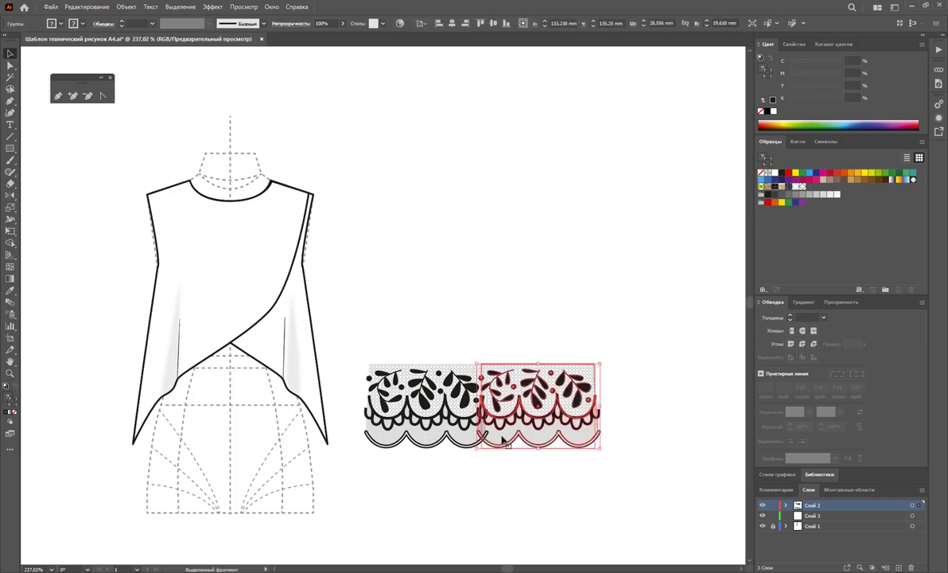
pyautogui.rightClick(495, 459)
pyautogui.click(596, 340)
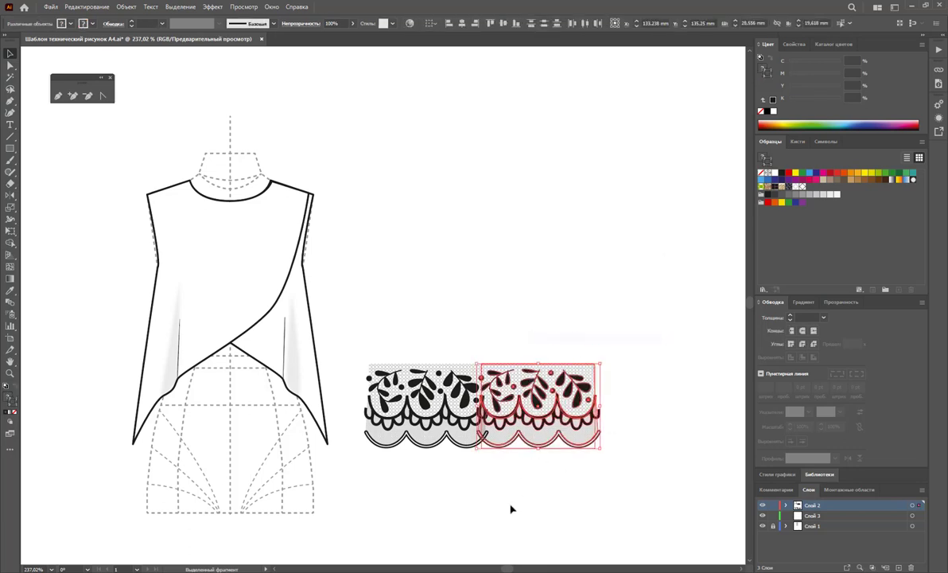
pyautogui.click(414, 398)
# Ungroup the left lace piece and bring up the Pathfinder panel.
pyautogui.rightClick(442, 421)
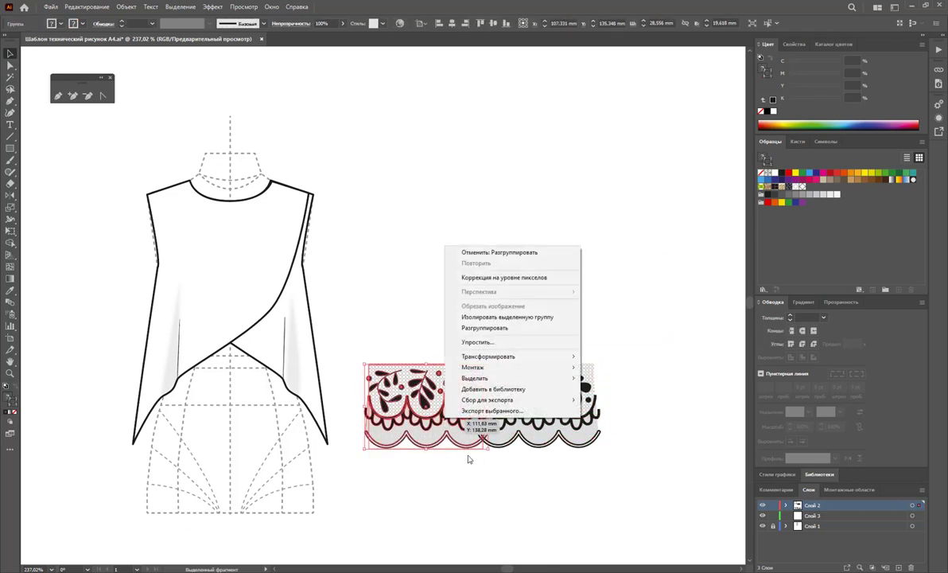
pyautogui.click(506, 328)
pyautogui.click(499, 531)
pyautogui.click(486, 444)
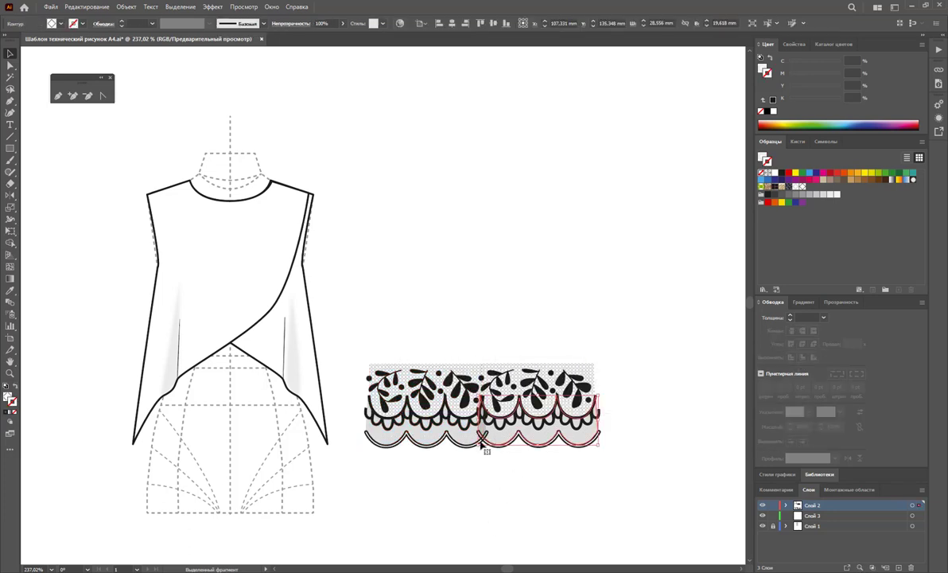
pyautogui.keyDown('shift'); pyautogui.click(467, 441); pyautogui.keyUp('shift')
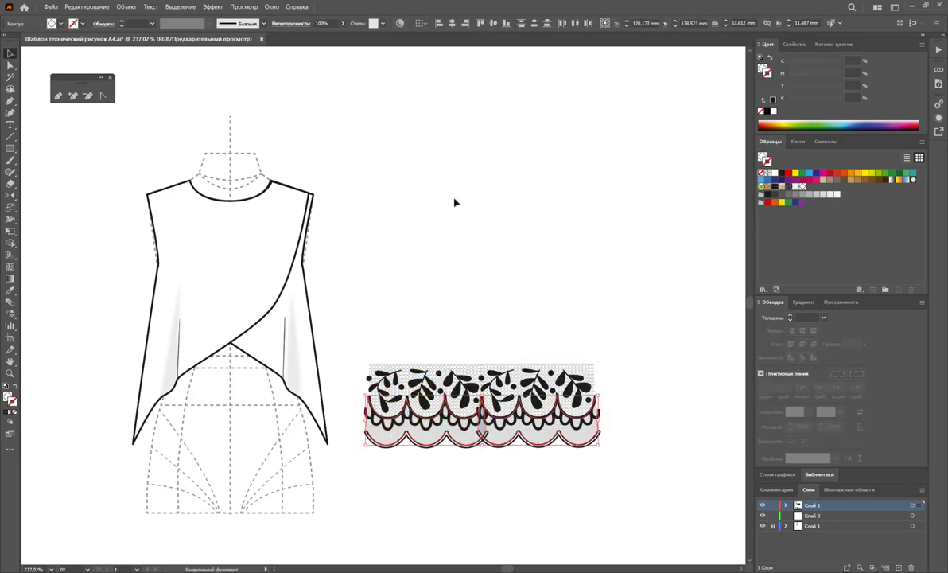
pyautogui.click(271, 7)
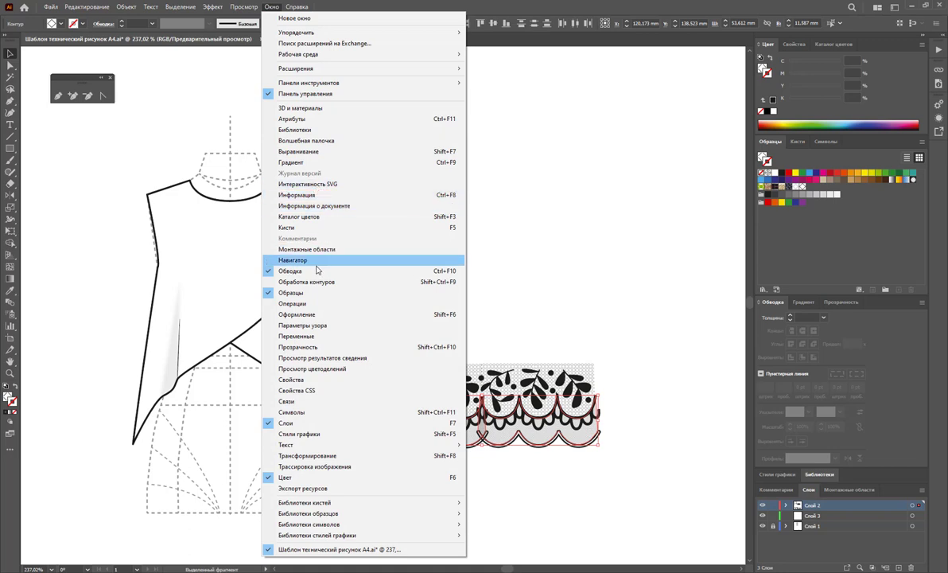
pyautogui.click(307, 282)
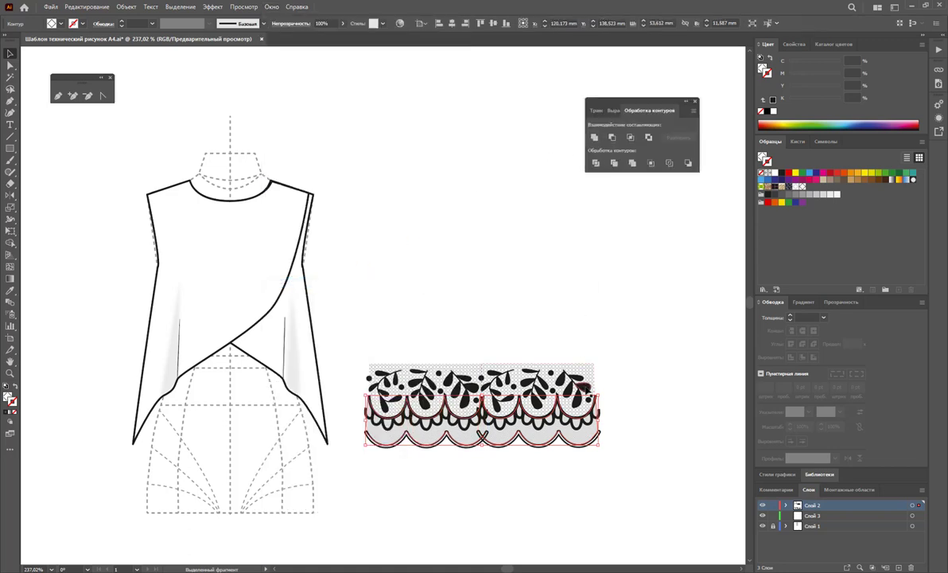
# Unite the two bottom scallop paths and erase the loop at their seam.
pyautogui.click(468, 368)
pyautogui.keyDown('shift'); pyautogui.click(476, 372); pyautogui.keyUp('shift')
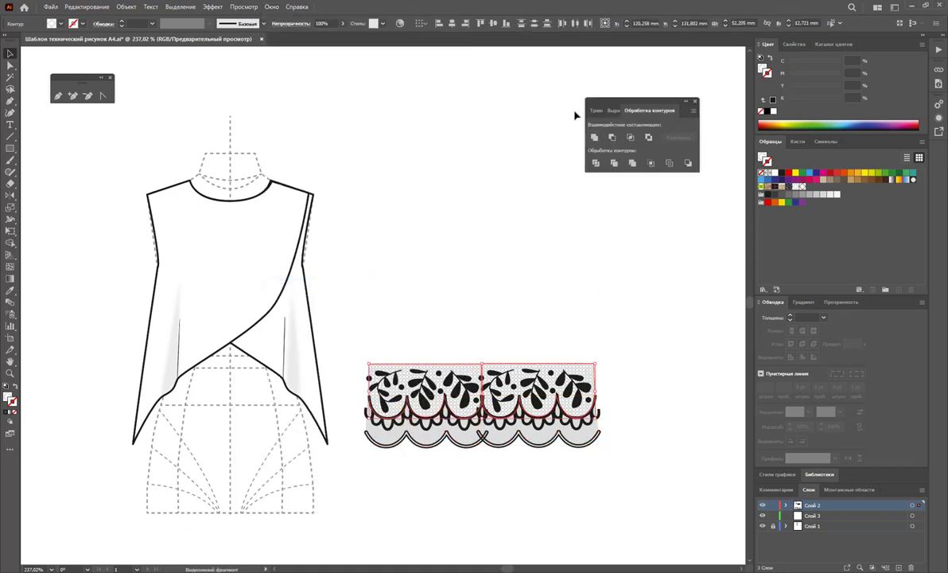
pyautogui.click(582, 159)
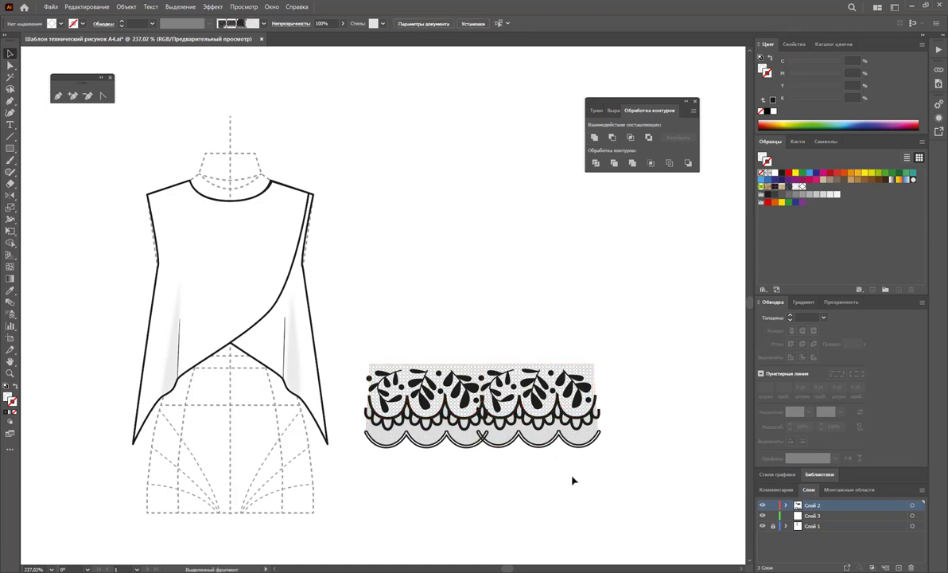
pyautogui.click(494, 446)
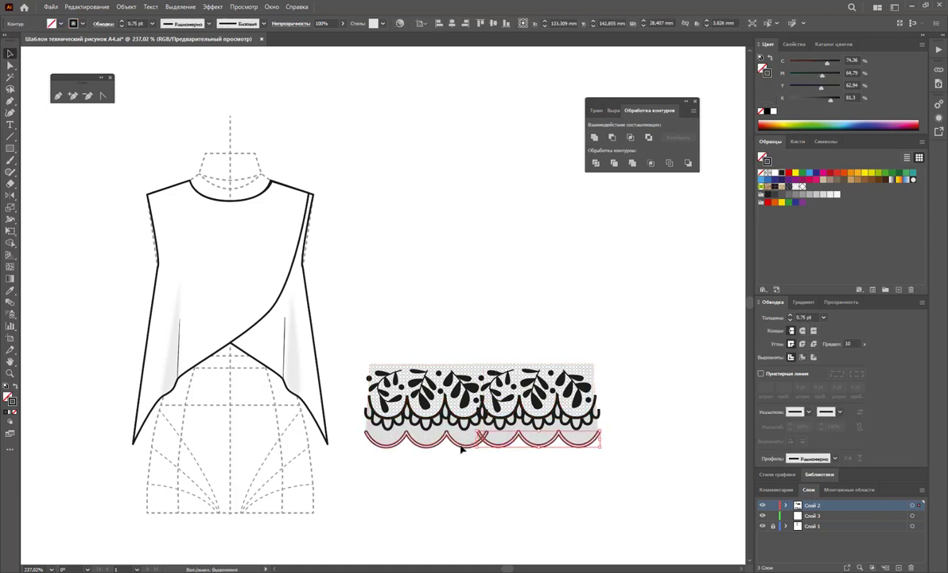
pyautogui.keyDown('shift'); pyautogui.click(462, 448); pyautogui.keyUp('shift')
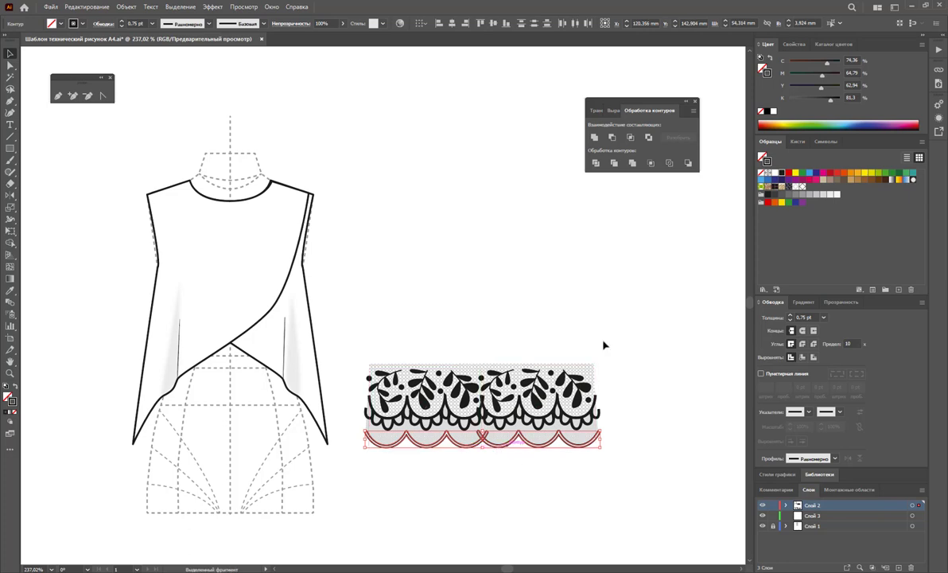
pyautogui.click(595, 139)
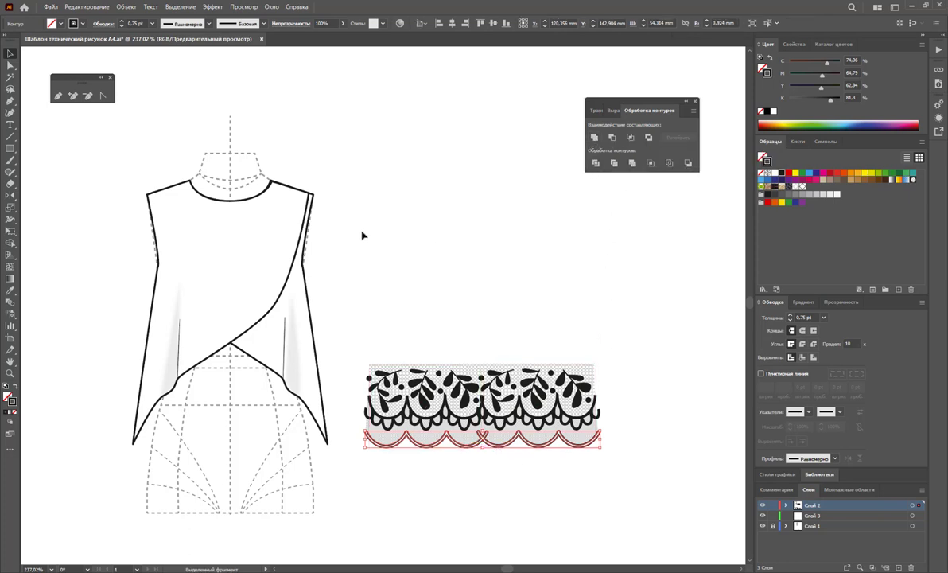
pyautogui.click(89, 96)
pyautogui.click(490, 438)
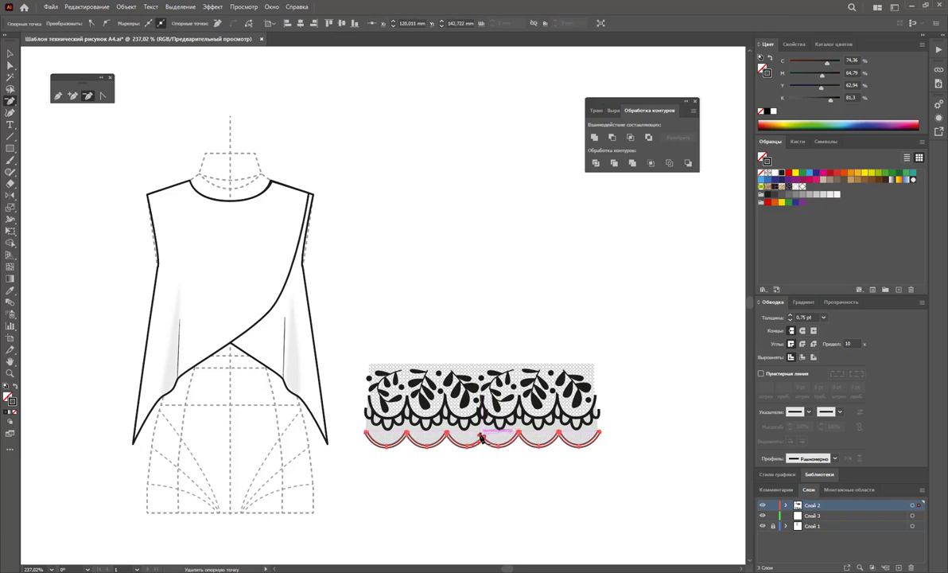
# Remove the loop knot at the lower scallop seam and pull it into a sharp peak.
pyautogui.click(481, 437)
pyautogui.click(568, 305)
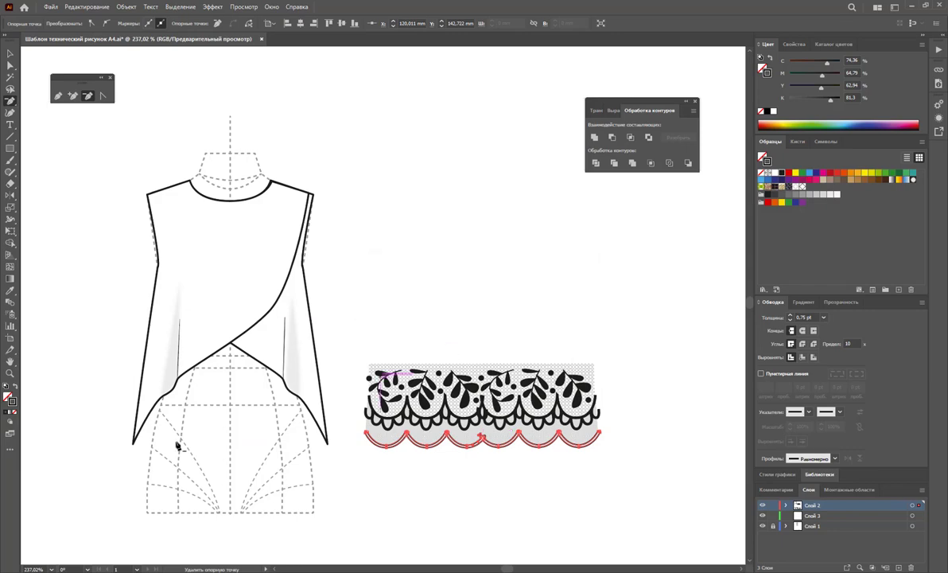
pyautogui.click(11, 373)
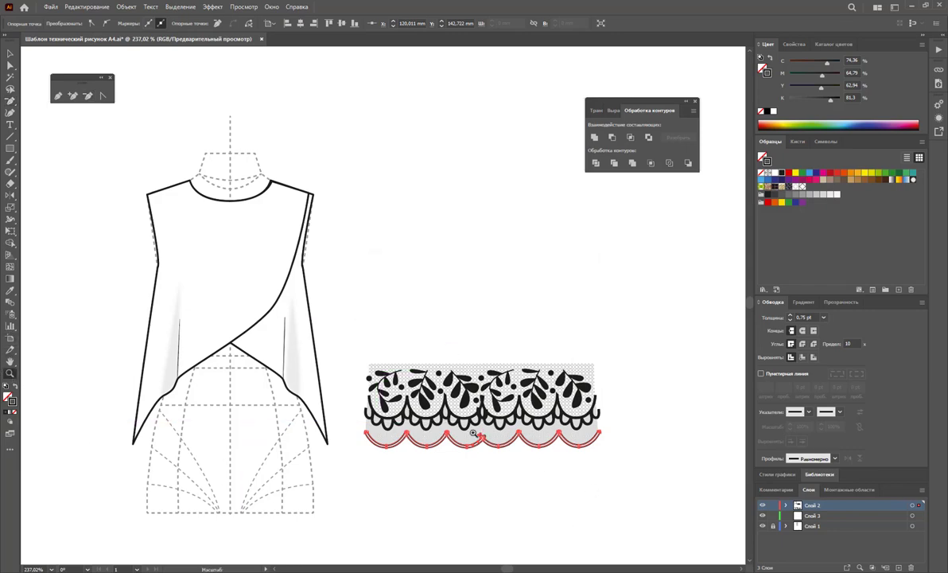
pyautogui.moveTo(474, 433); pyautogui.dragTo(656, 445)
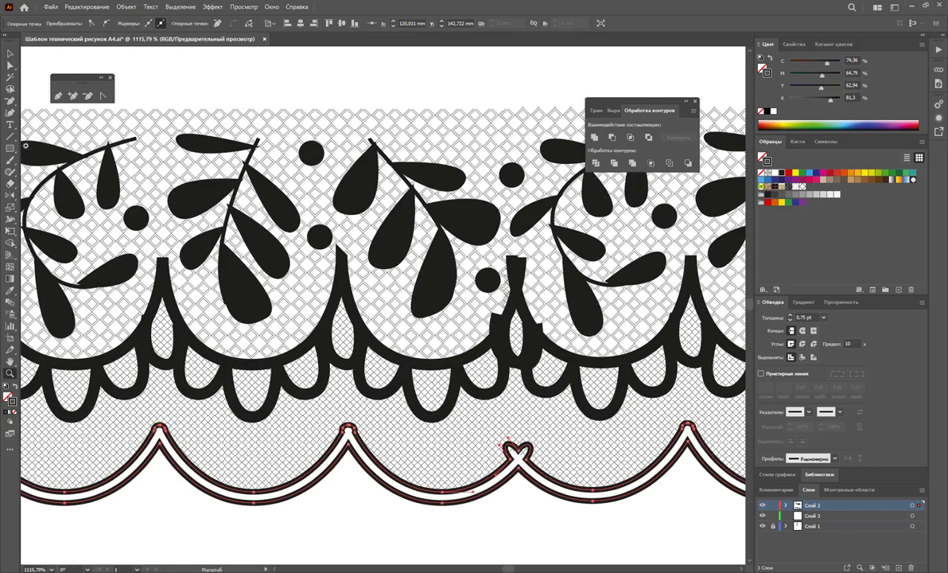
pyautogui.click(88, 98)
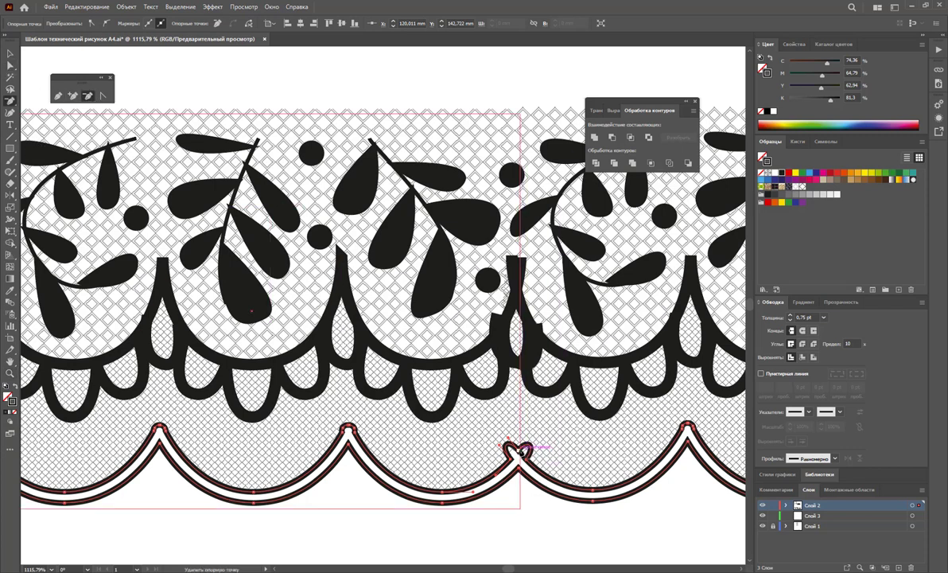
pyautogui.click(519, 447)
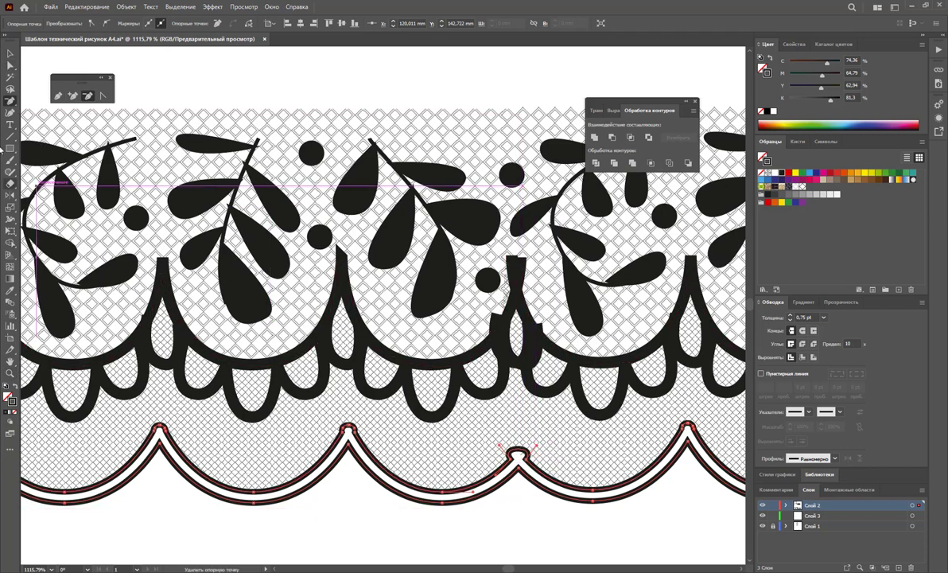
pyautogui.click(102, 95)
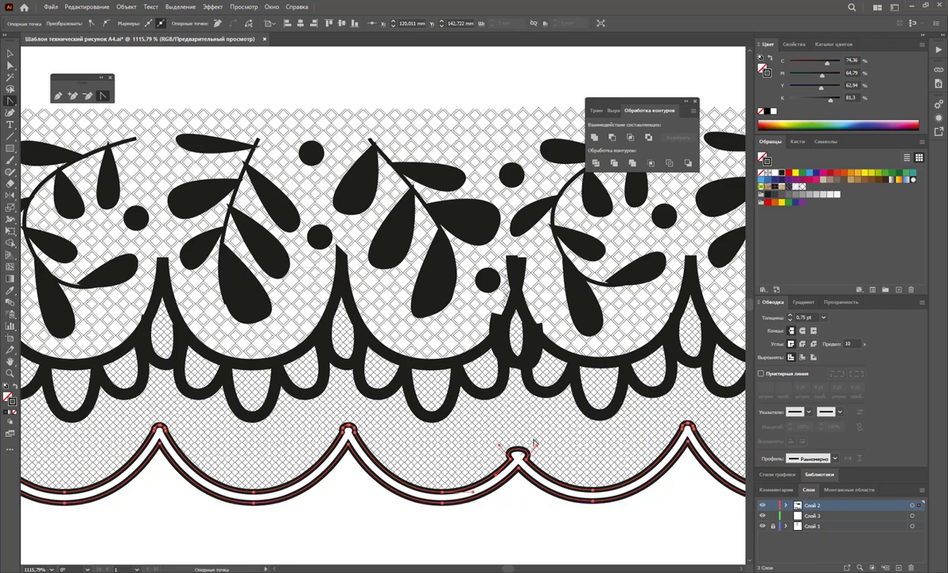
pyautogui.moveTo(519, 451); pyautogui.dragTo(522, 402)
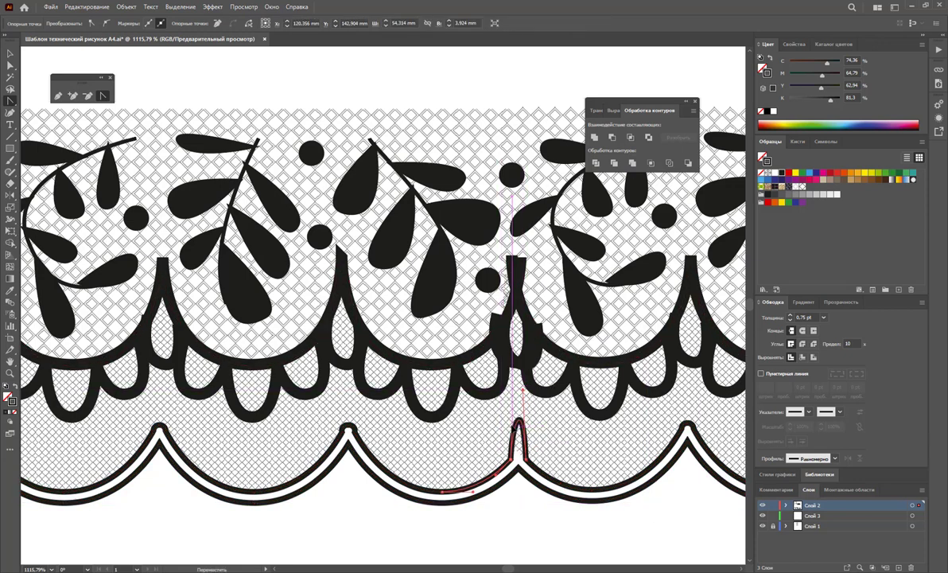
pyautogui.click(517, 420)
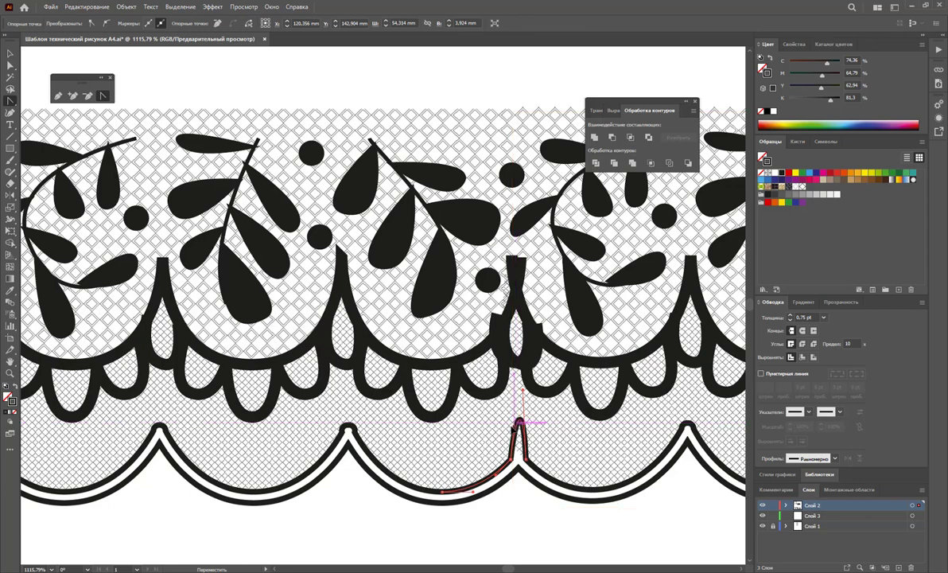
pyautogui.click(519, 423)
# Shift the upper black scallop path slightly to line up the lace seam.
pyautogui.click(11, 65)
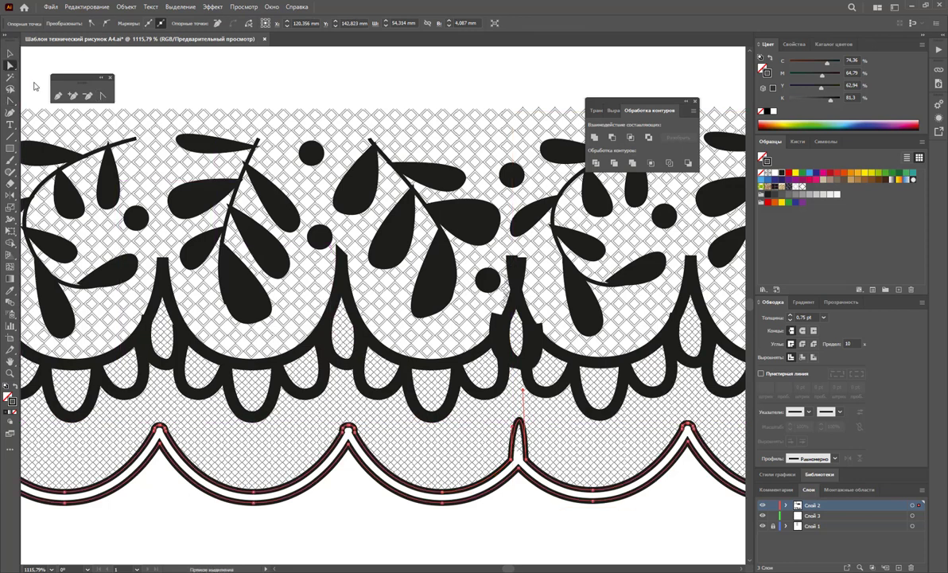
pyautogui.click(519, 267)
pyautogui.moveTo(550, 264); pyautogui.dragTo(538, 256)
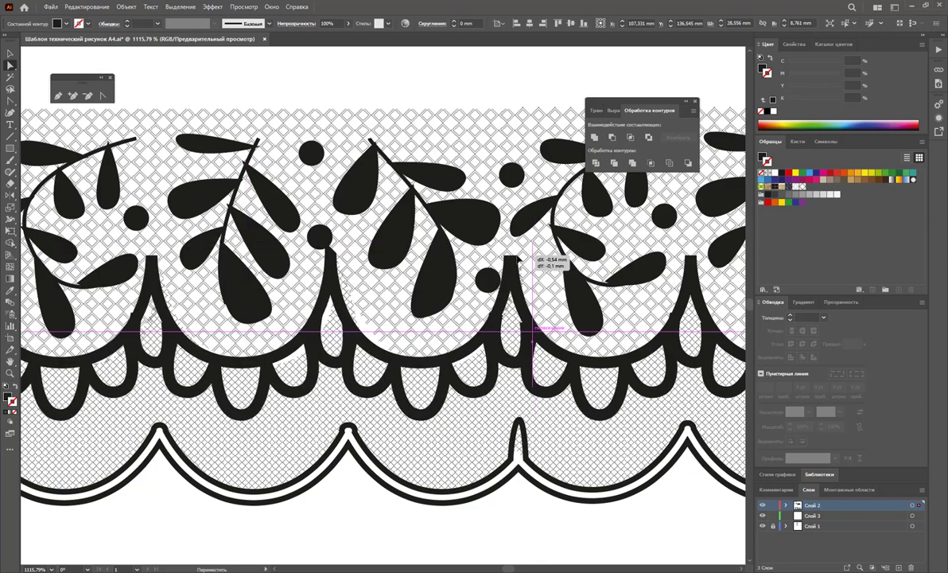
pyautogui.moveTo(536, 256); pyautogui.dragTo(531, 257)
pyautogui.moveTo(530, 374); pyautogui.dragTo(538, 477)
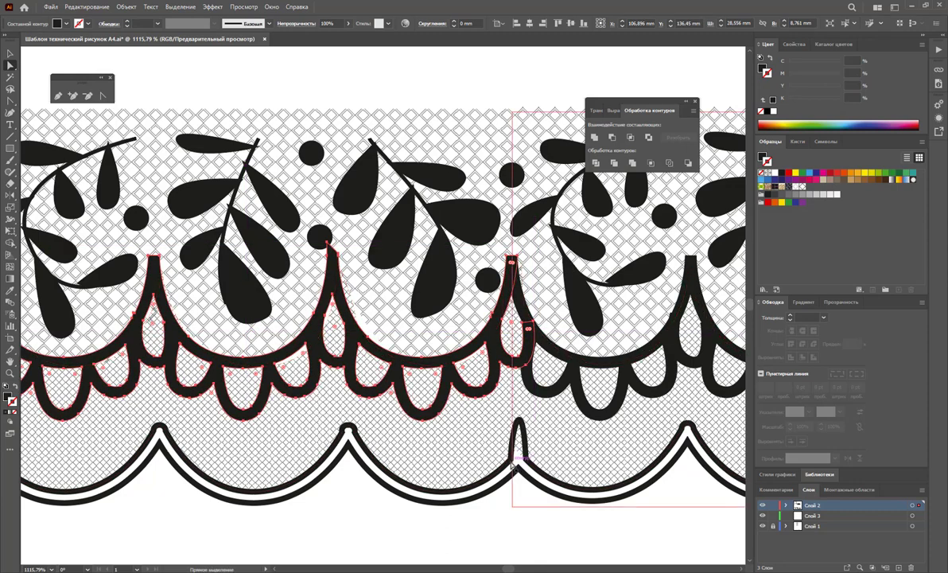
pyautogui.click(538, 477)
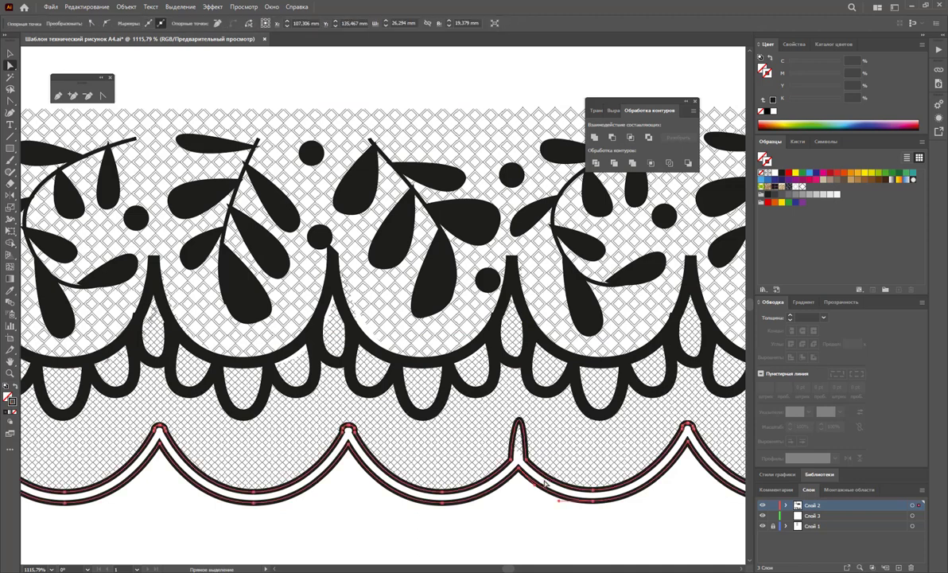
pyautogui.hotkey('ctrl', 'z')
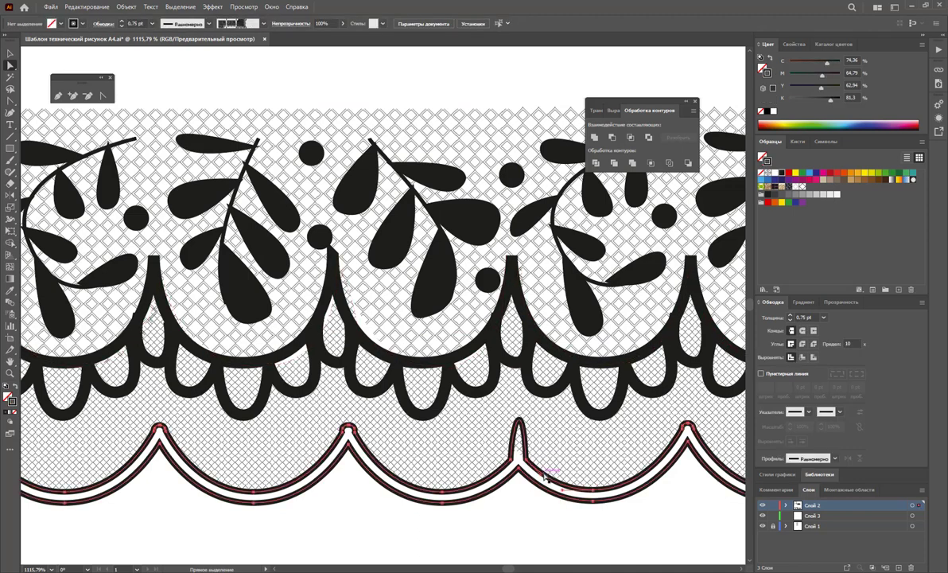
pyautogui.hotkey('ctrl', 'shift', 'a')
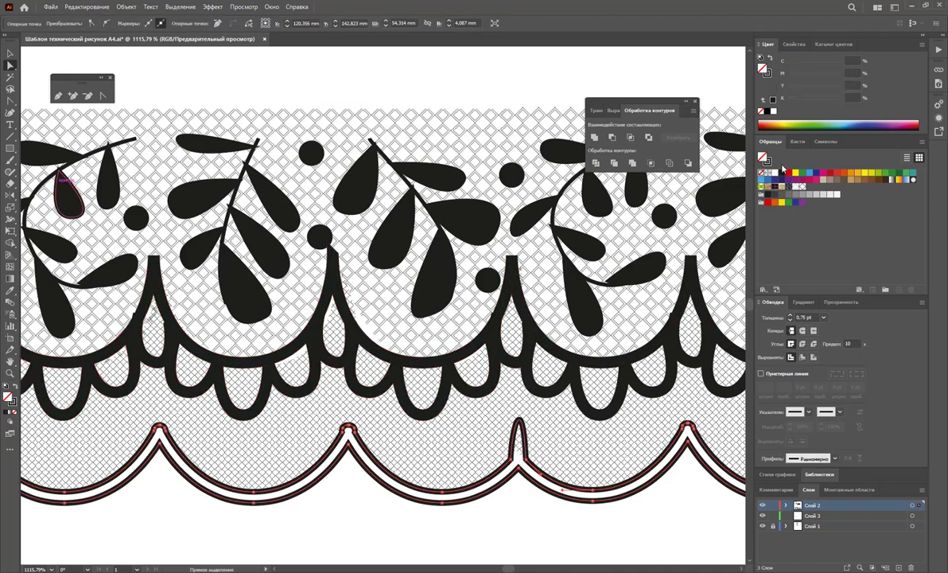
# Give the bottom scallop the default white fill and black outline.
pyautogui.press('d')
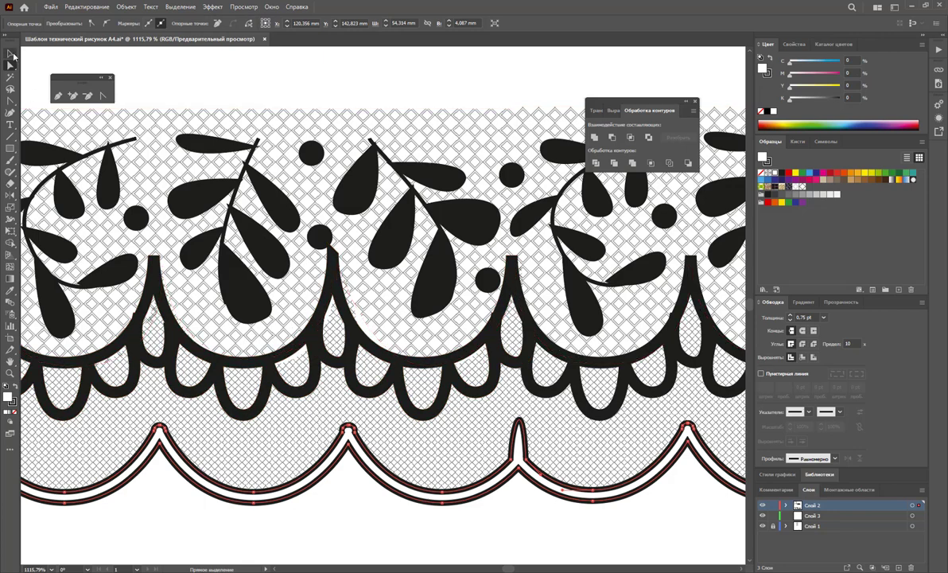
pyautogui.click(11, 53)
pyautogui.click(448, 370)
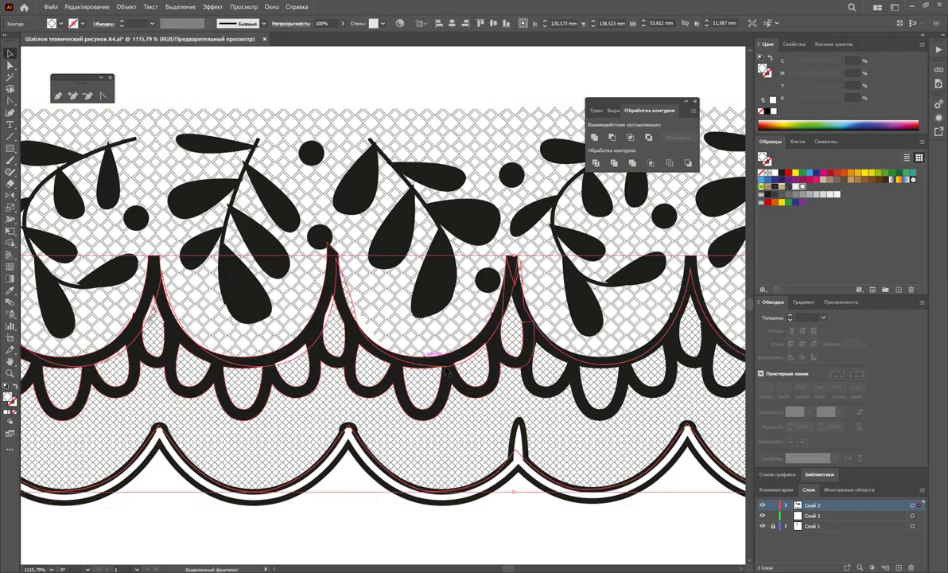
pyautogui.hotkey('ctrl', '-')
pyautogui.hotkey('ctrl', '-')
pyautogui.hotkey('ctrl', '-')
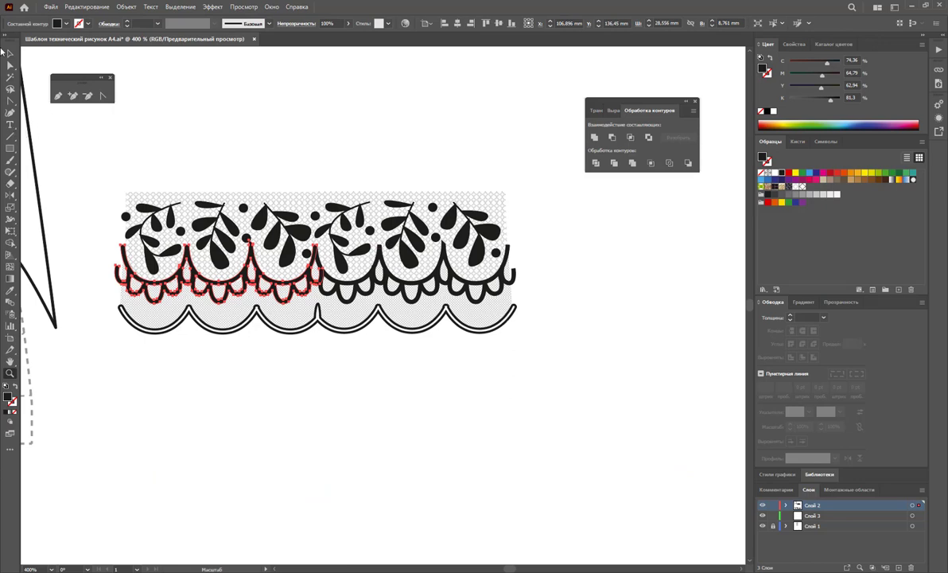
pyautogui.click(8, 53)
pyautogui.click(323, 324)
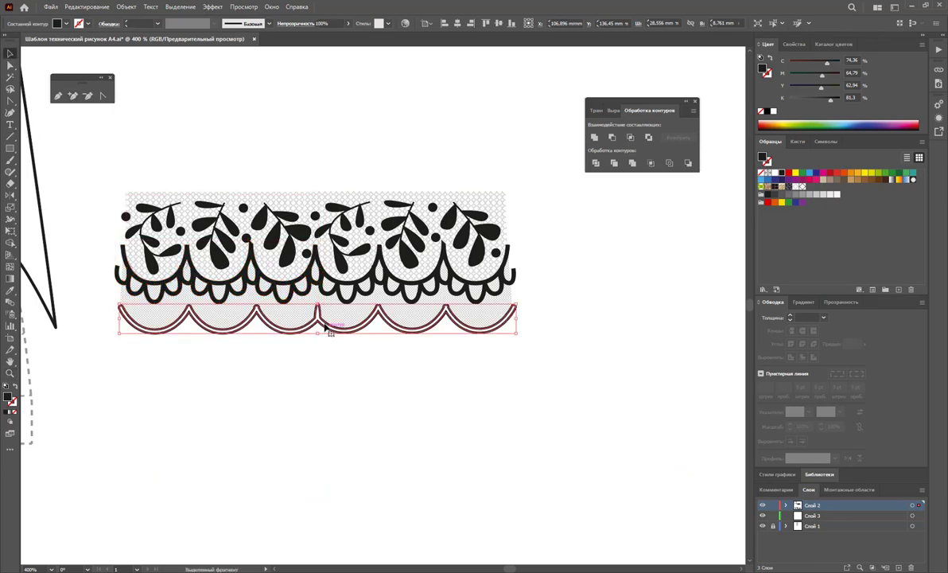
pyautogui.press('d')
pyautogui.click(165, 449)
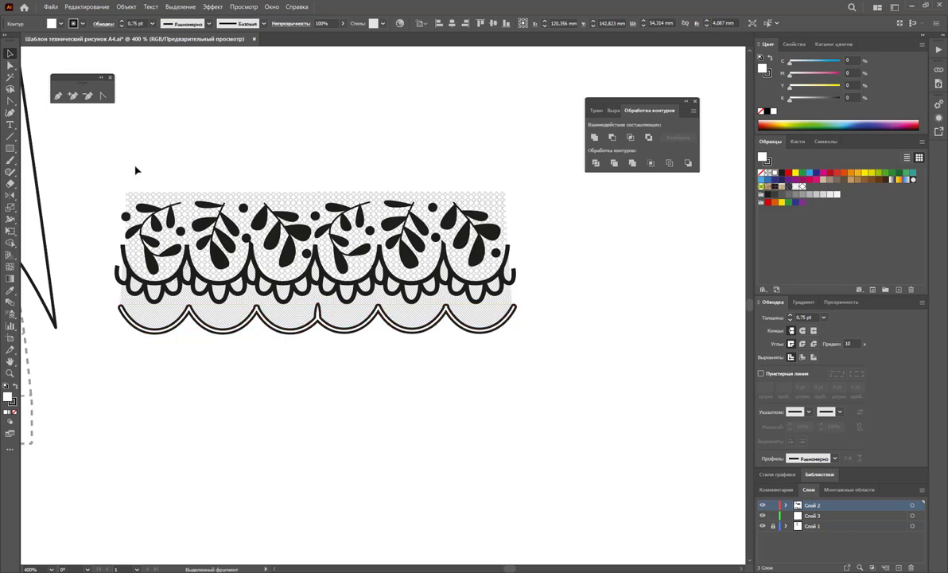
# Group every part of the lace band into one piece and zoom out to the sketch.
pyautogui.moveTo(522, 391); pyautogui.dragTo(105, 148)
pyautogui.rightClick(281, 217)
pyautogui.click(329, 293)
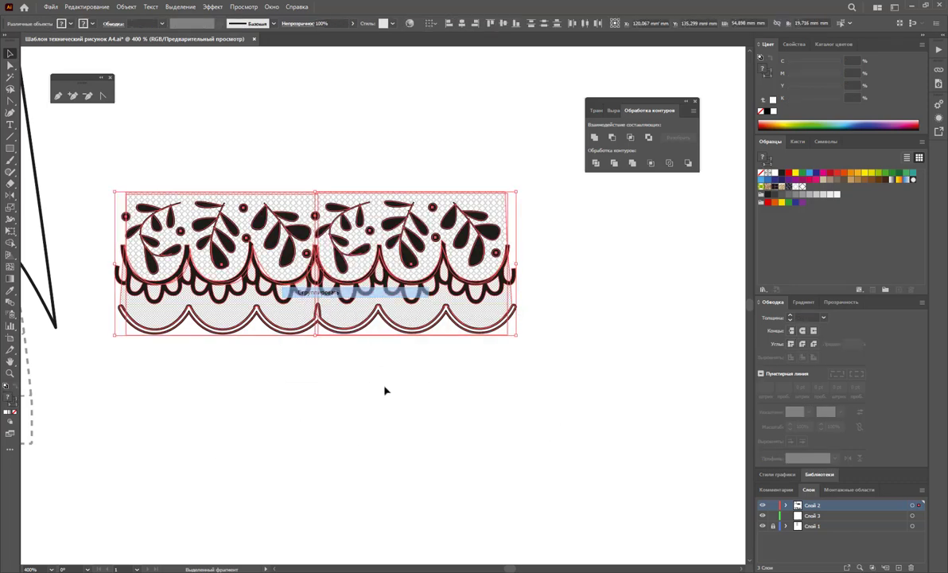
pyautogui.click(385, 387)
pyautogui.click(137, 264)
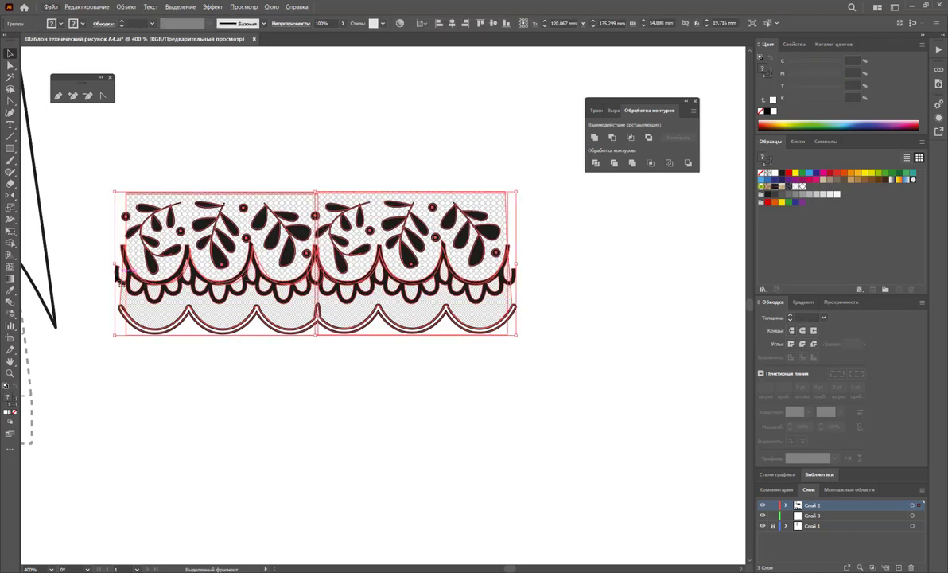
pyautogui.click(100, 250)
pyautogui.press('z')
pyautogui.hotkey('ctrl', '-')
pyautogui.hotkey('ctrl', '-')
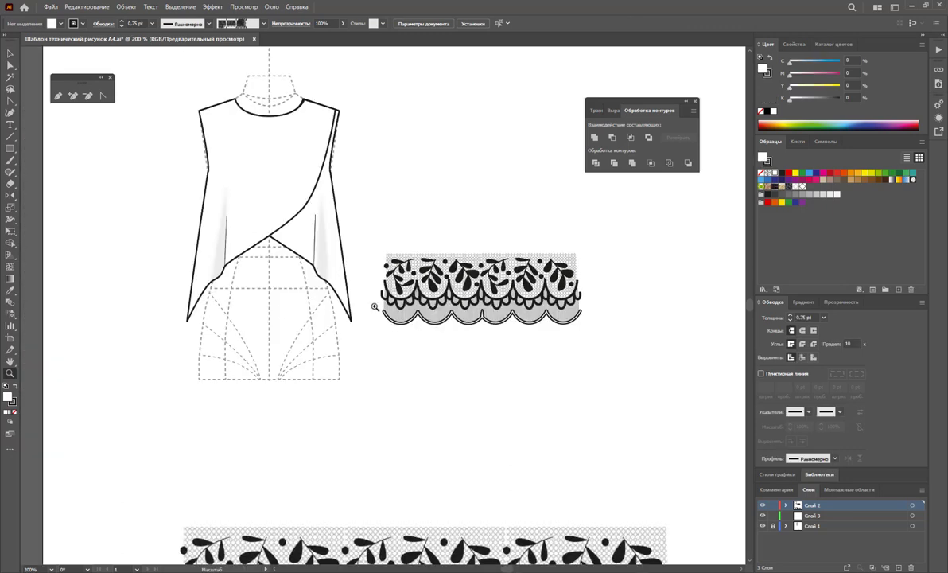
# Try the lace group on the hem, shrink it to about 36 mm wide, and move it aside.
pyautogui.press('v')
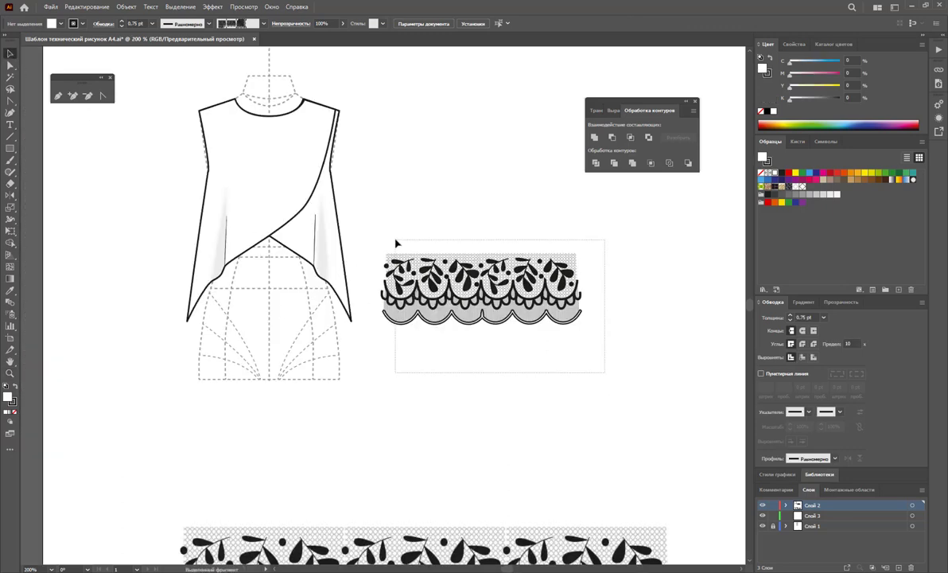
pyautogui.moveTo(482, 289); pyautogui.dragTo(280, 272)
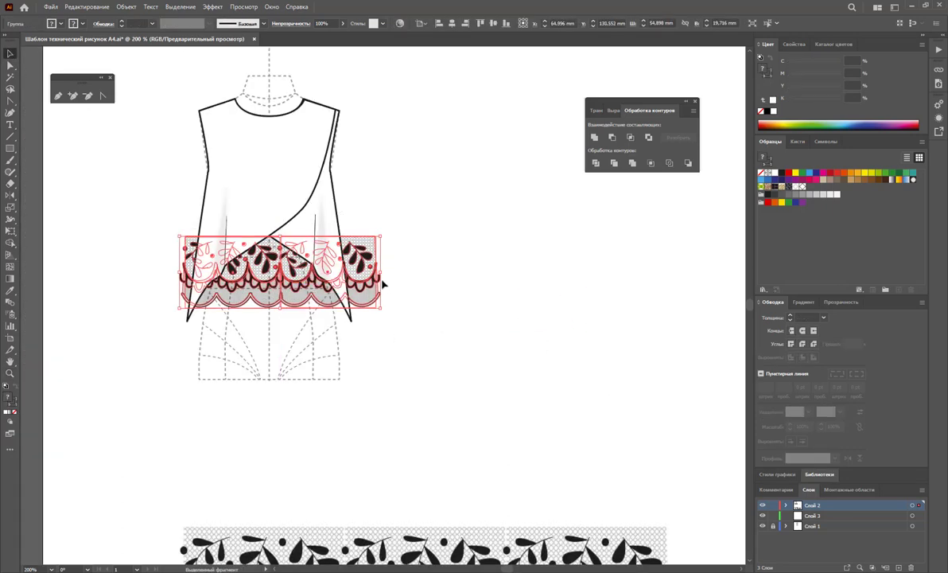
pyautogui.moveTo(384, 273)
pyautogui.mouseDown()
pyautogui.moveTo(278, 274)
pyautogui.moveTo(297, 259)
pyautogui.moveTo(292, 268)
pyautogui.mouseUp()
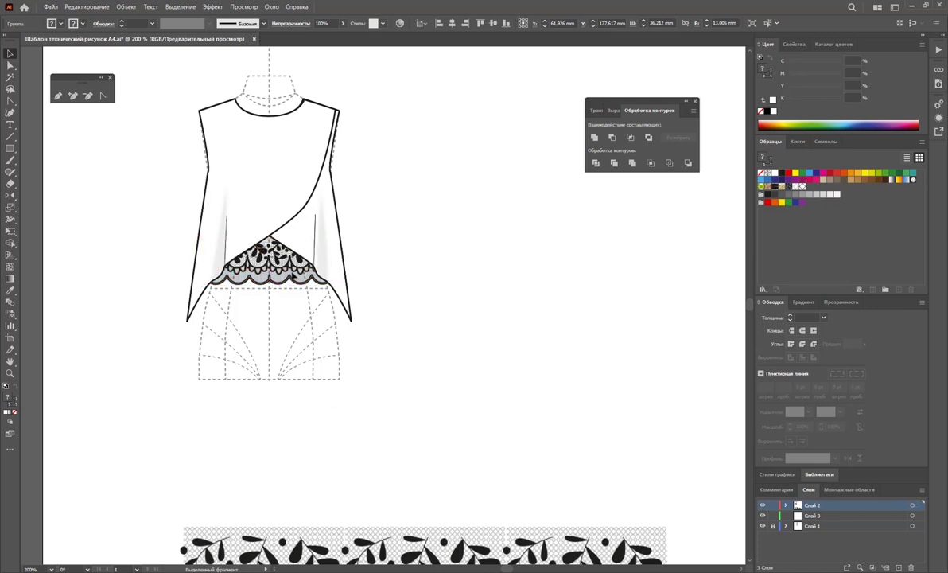
pyautogui.moveTo(278, 259); pyautogui.dragTo(484, 238)
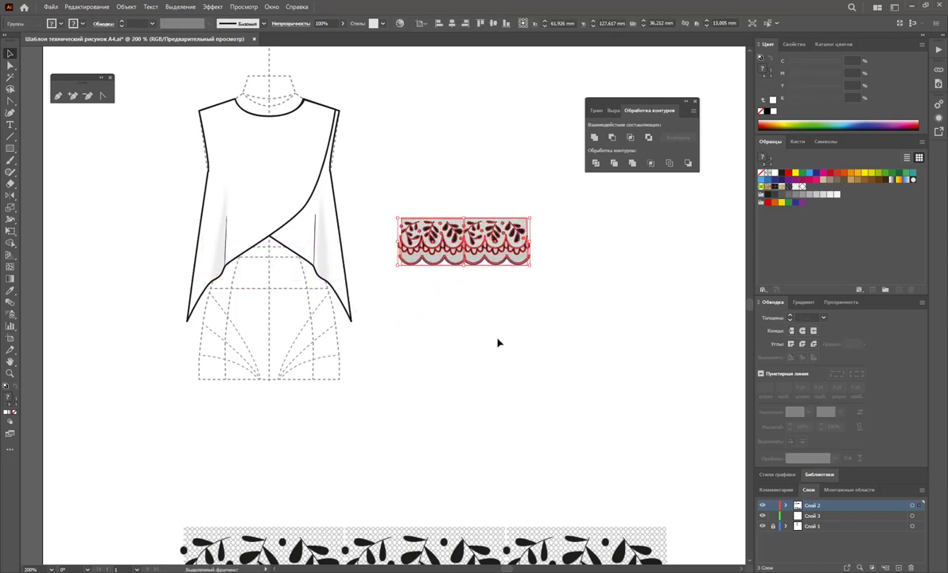
pyautogui.click(463, 320)
pyautogui.press('\\')
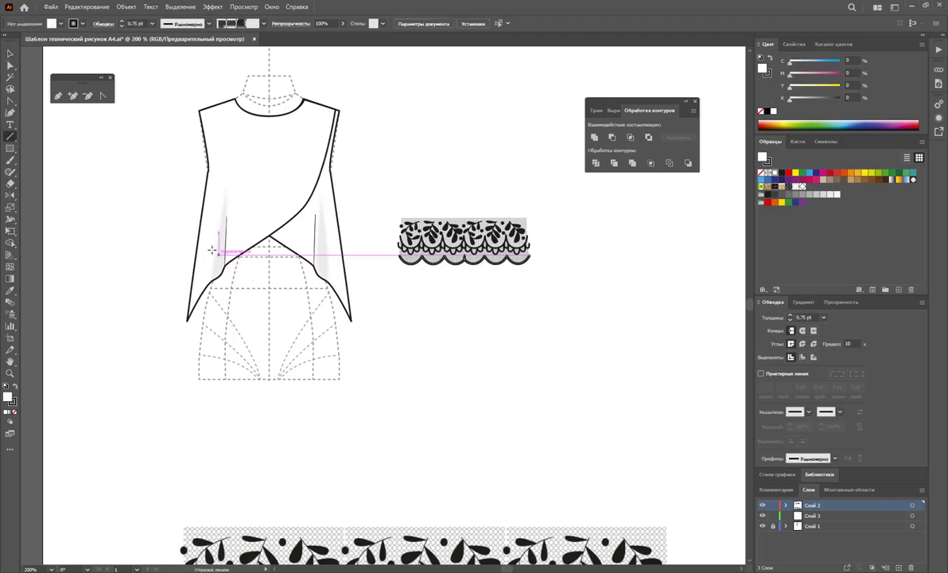
pyautogui.click(9, 53)
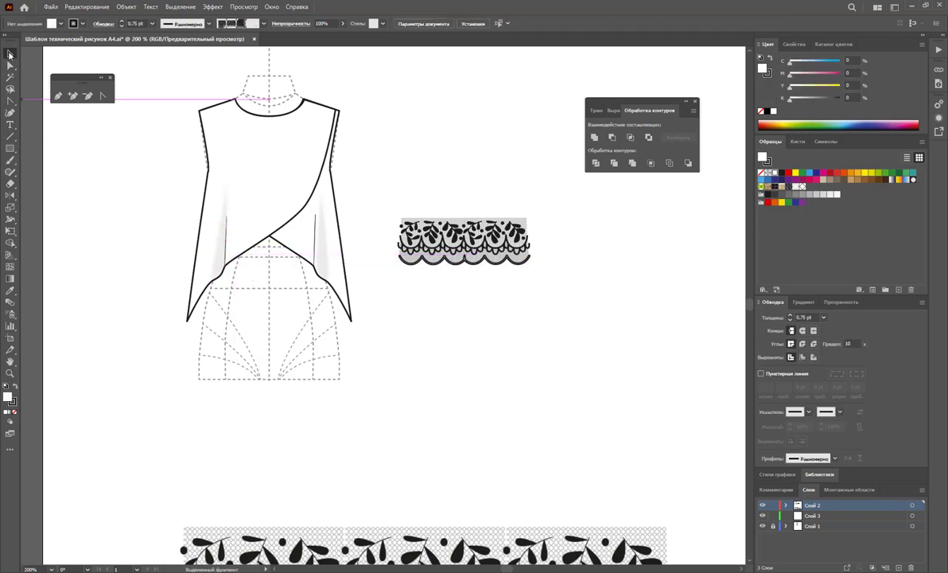
pyautogui.click(481, 243)
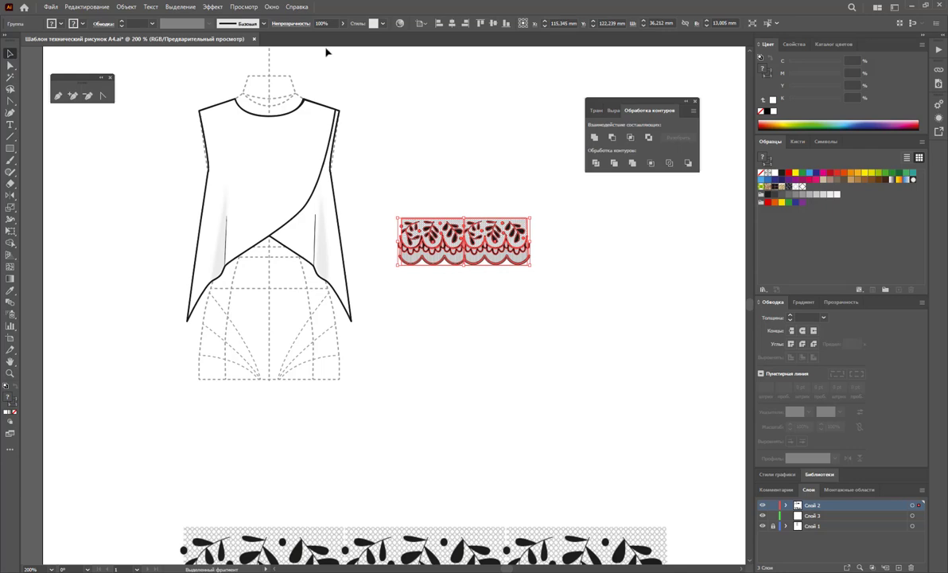
# Warp the lace with Arc Lower at 31% bend and move it onto the top's lower front.
pyautogui.click(272, 7)
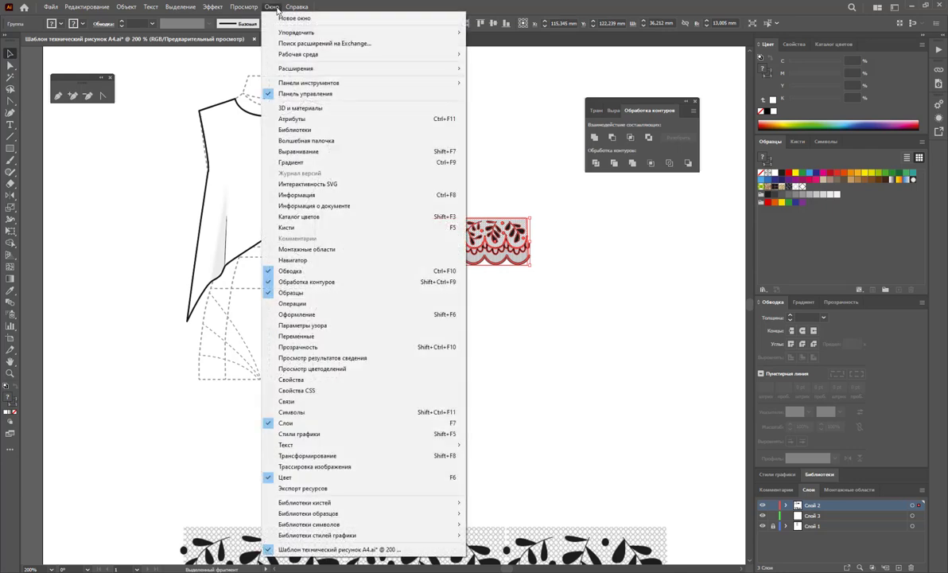
pyautogui.click(239, 7)
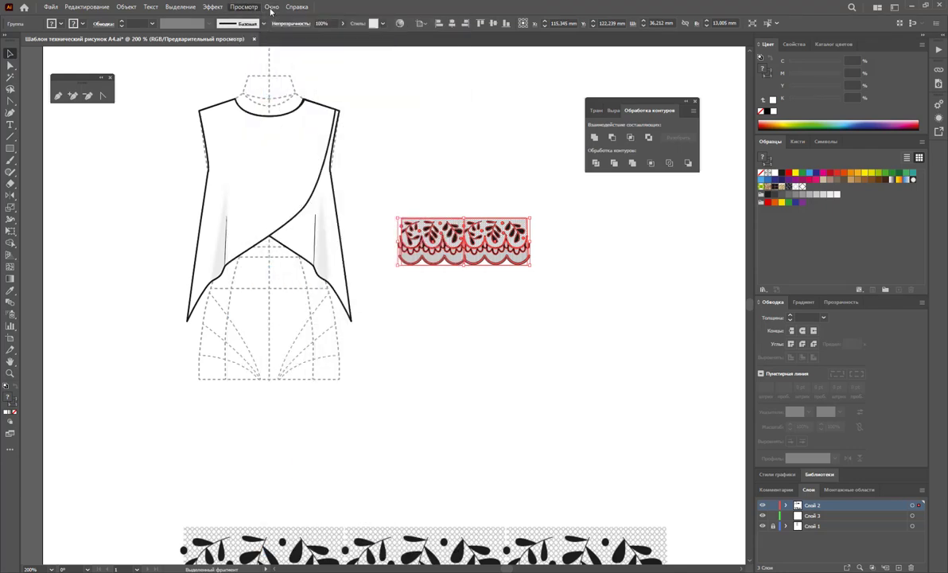
pyautogui.click(273, 7)
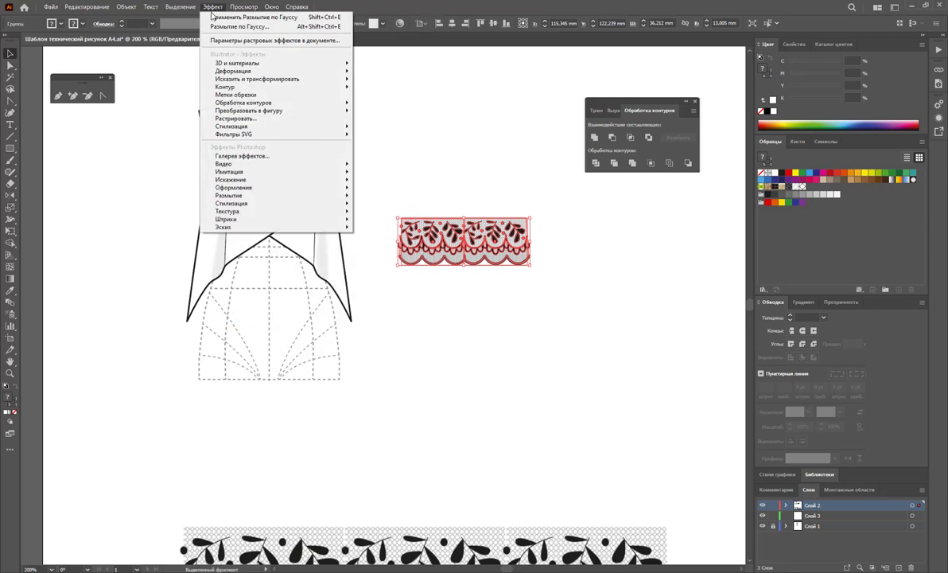
pyautogui.moveTo(263, 71)
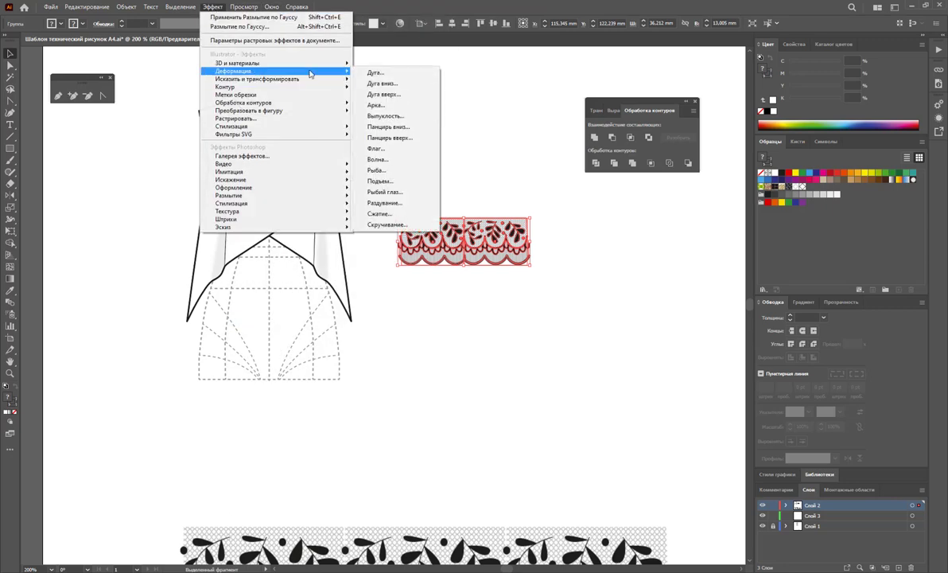
pyautogui.click(382, 84)
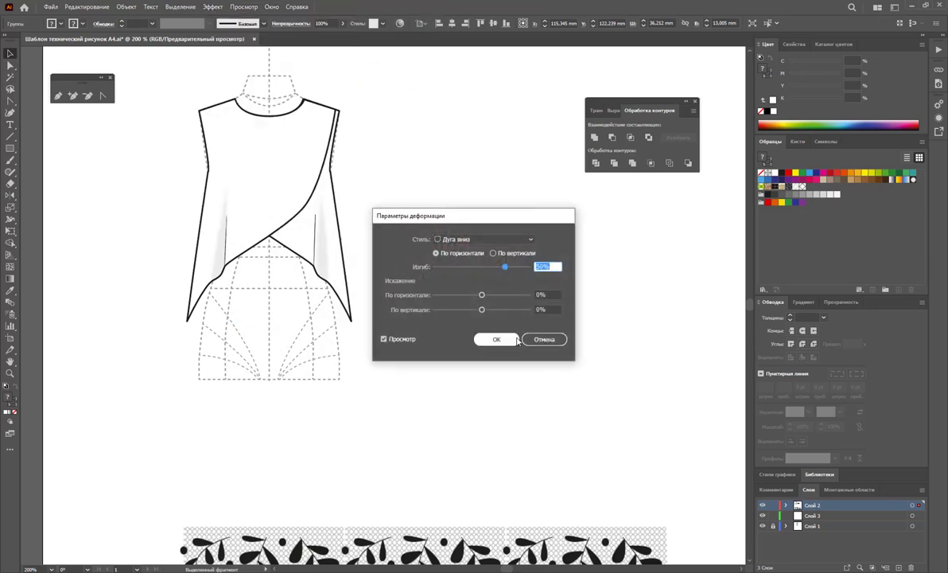
pyautogui.moveTo(514, 219); pyautogui.dragTo(511, 316)
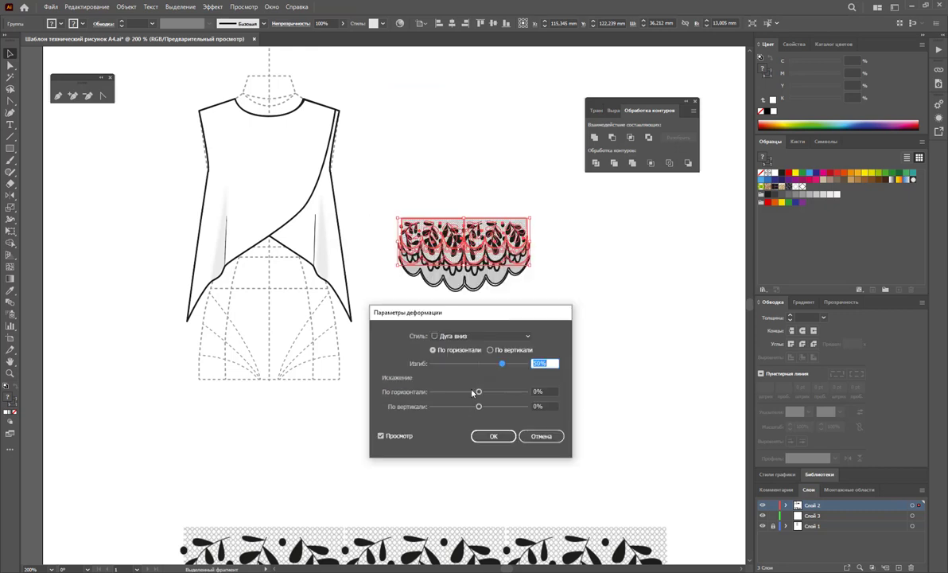
pyautogui.moveTo(491, 366); pyautogui.dragTo(487, 364)
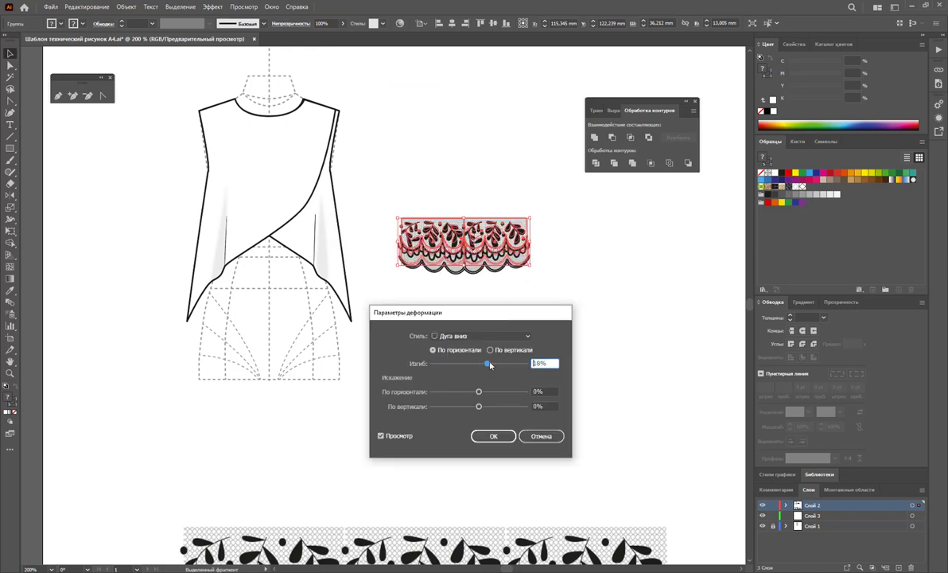
pyautogui.click(479, 392)
pyautogui.moveTo(478, 392); pyautogui.dragTo(485, 393)
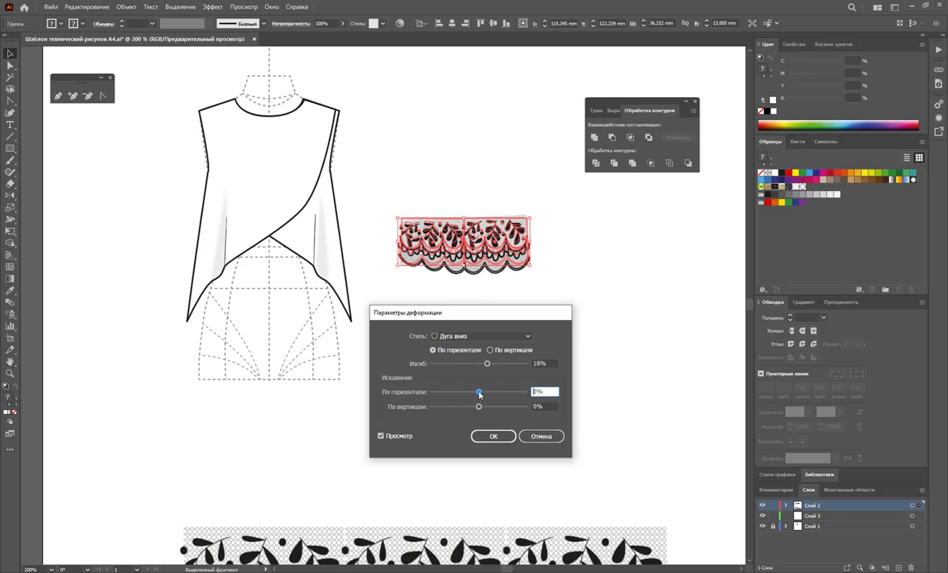
pyautogui.moveTo(487, 364); pyautogui.dragTo(491, 364)
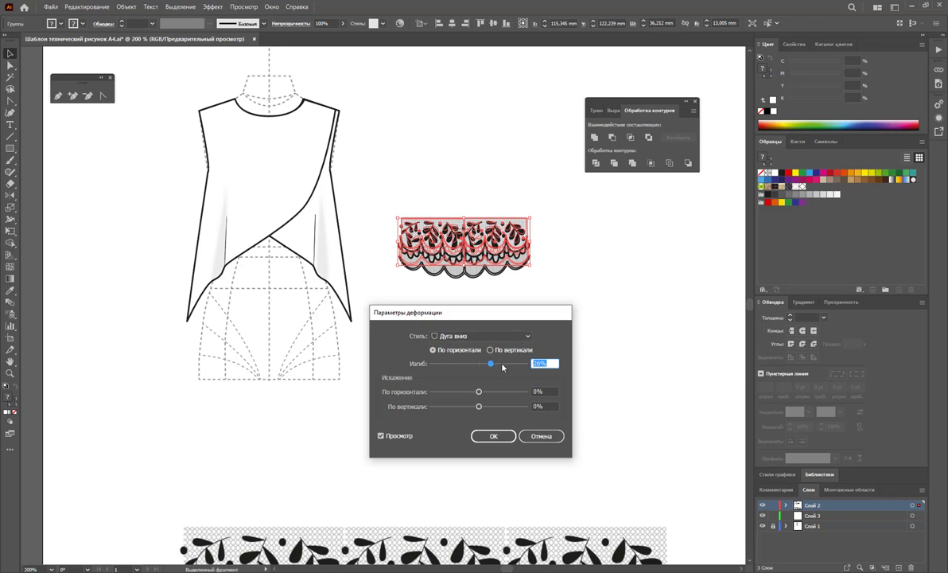
pyautogui.moveTo(491, 363); pyautogui.dragTo(493, 364)
pyautogui.click(493, 434)
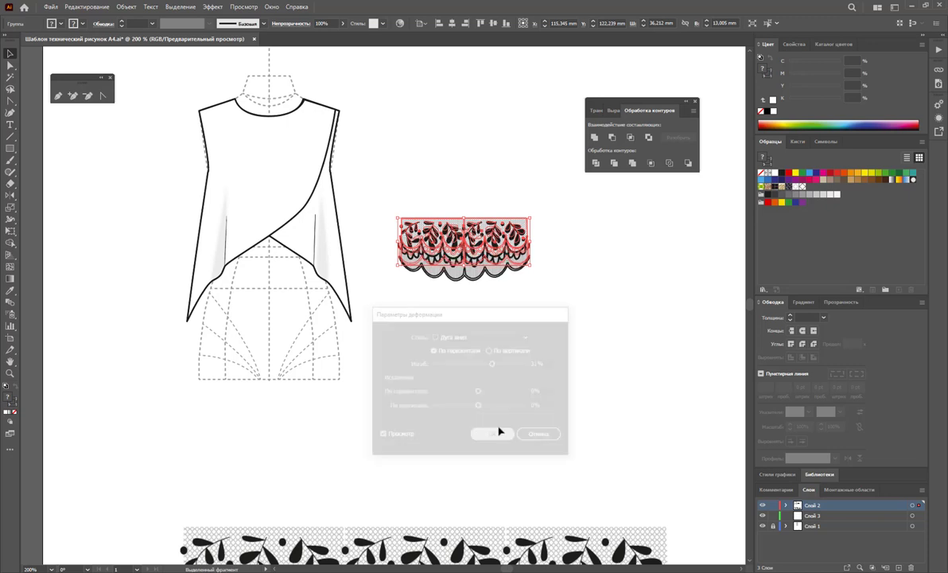
pyautogui.moveTo(466, 253)
pyautogui.mouseDown()
pyautogui.moveTo(311, 261)
pyautogui.moveTo(286, 287)
pyautogui.mouseUp()
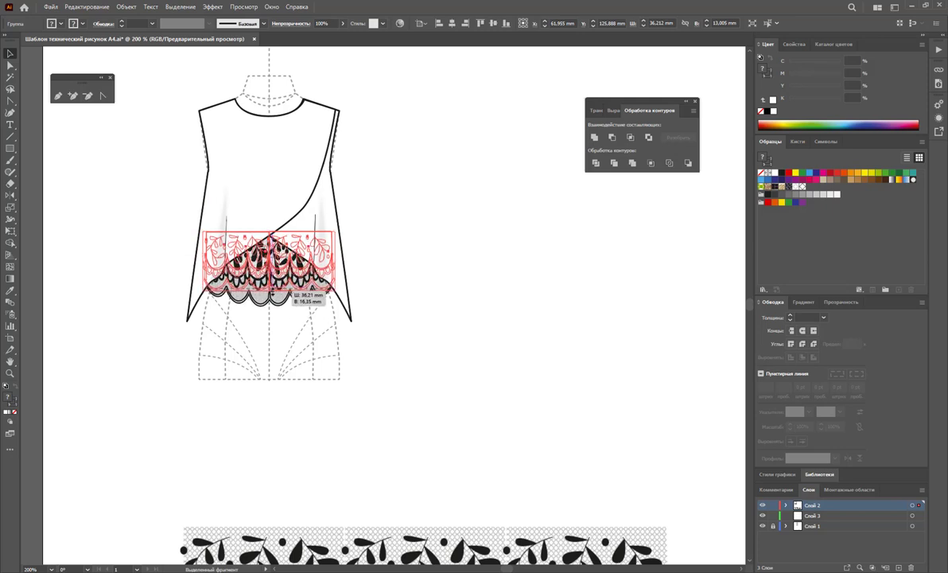
# Resize the arced lace and nudge it about 1.19 mm down onto the front hem.
pyautogui.moveTo(273, 292); pyautogui.dragTo(275, 295)
pyautogui.click(426, 296)
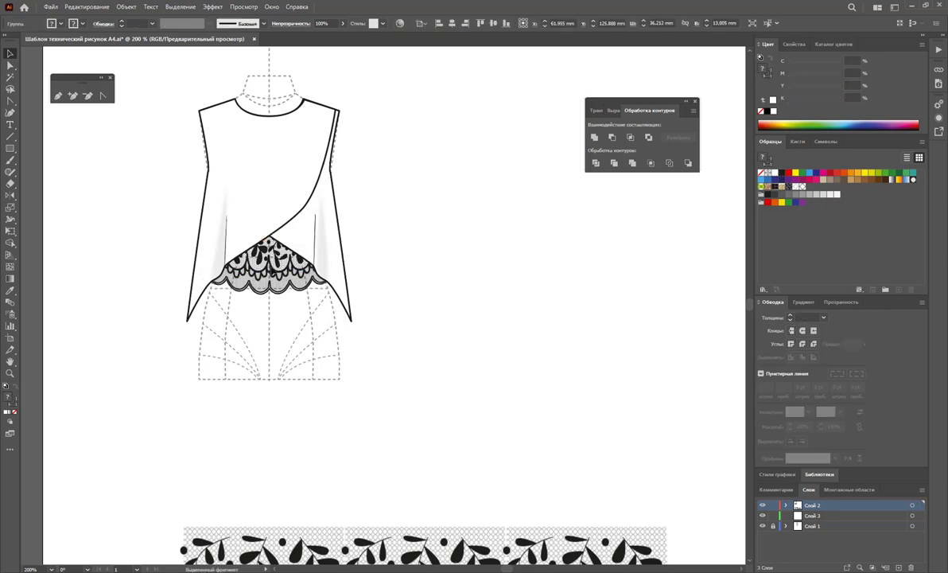
pyautogui.moveTo(280, 269)
pyautogui.mouseDown()
pyautogui.moveTo(278, 283)
pyautogui.moveTo(280, 271)
pyautogui.moveTo(272, 275)
pyautogui.mouseUp()
pyautogui.click(473, 290)
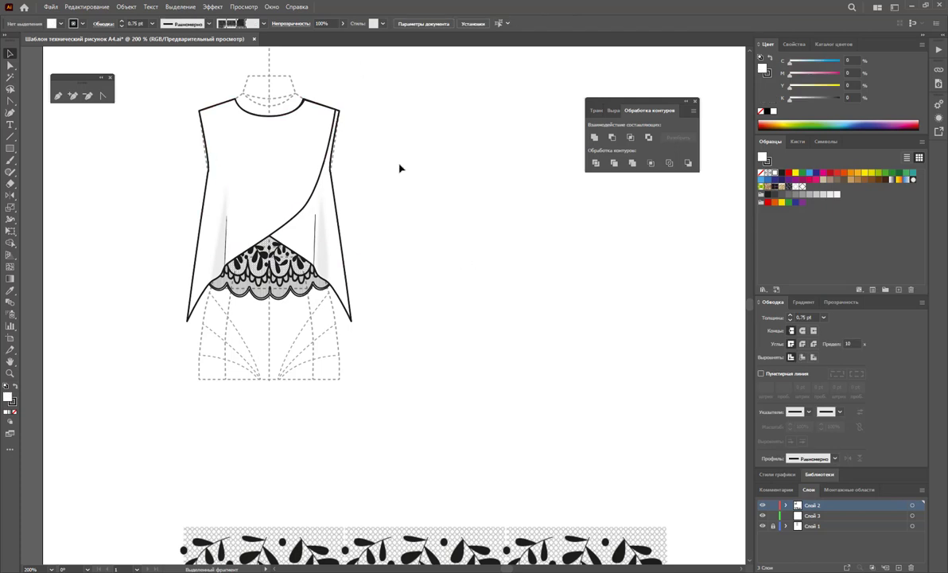
pyautogui.click(56, 96)
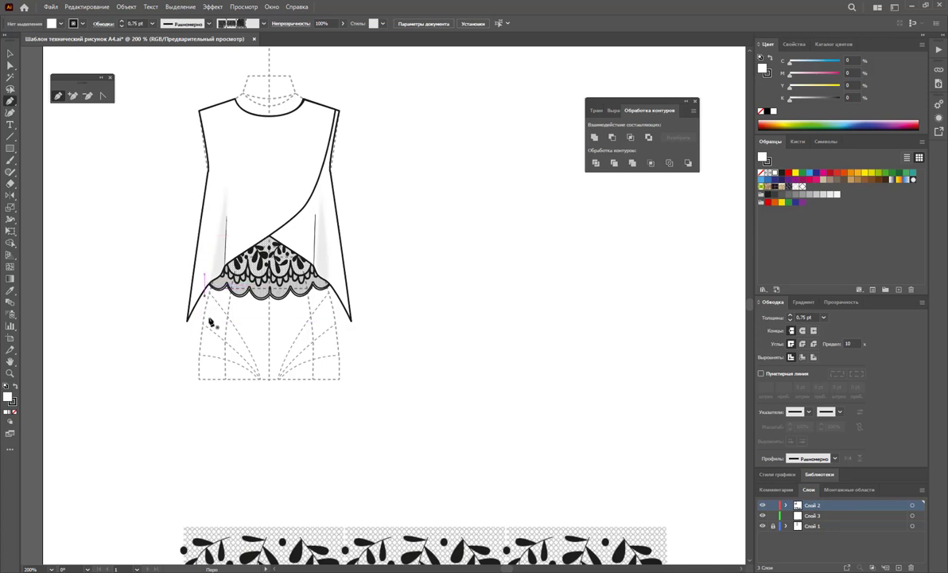
# Draw a closed shadow shape down the top's left side to the hem corner.
pyautogui.click(10, 54)
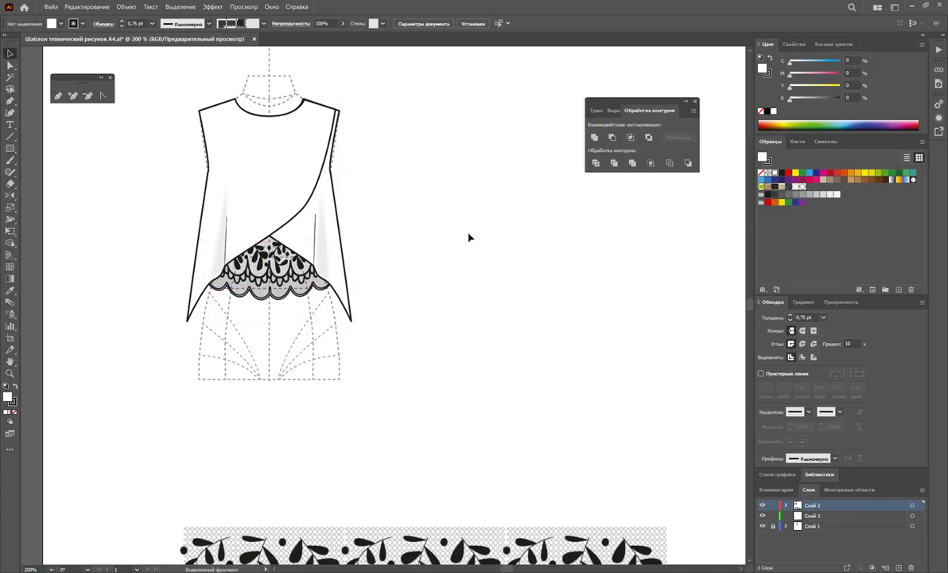
pyautogui.click(58, 95)
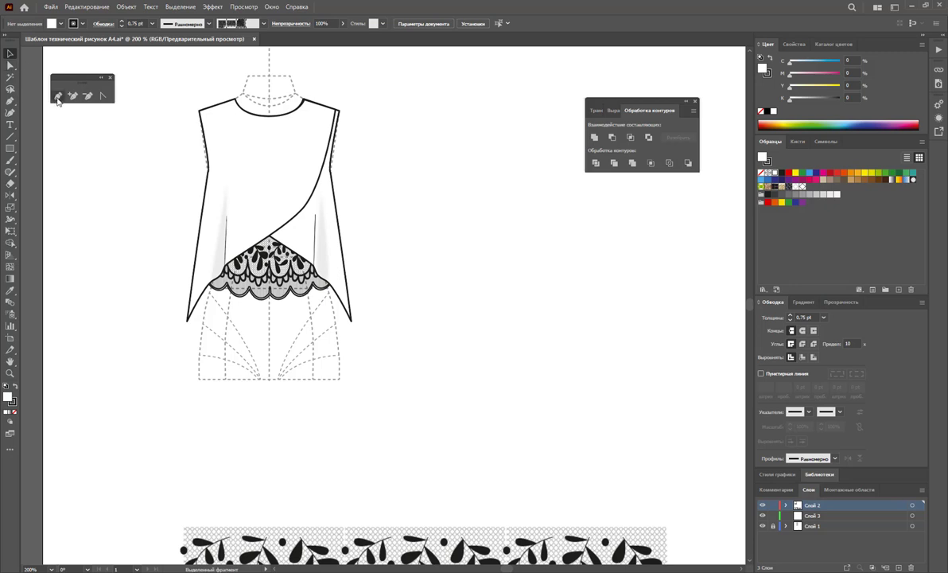
pyautogui.click(200, 115)
pyautogui.click(225, 158)
pyautogui.click(216, 195)
pyautogui.click(214, 208)
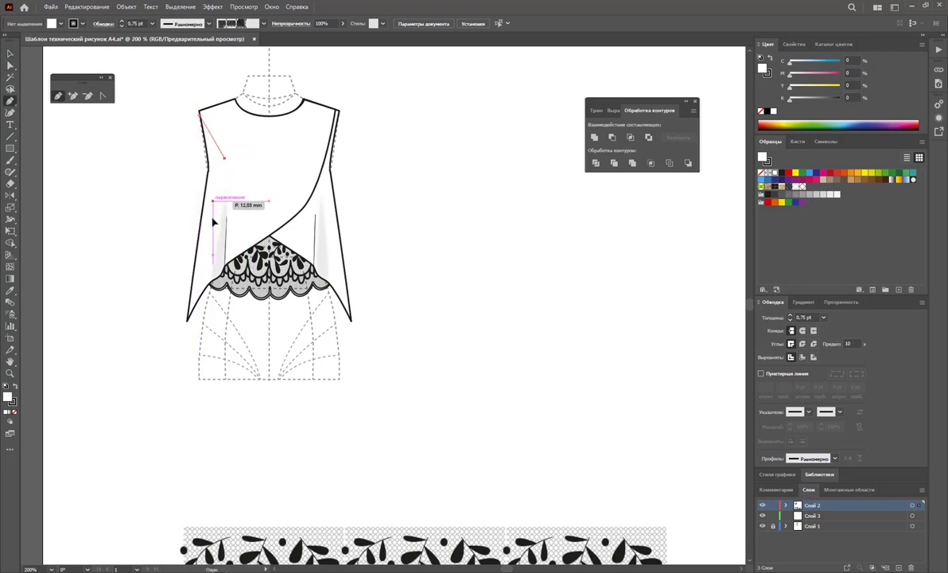
pyautogui.click(209, 263)
pyautogui.click(188, 319)
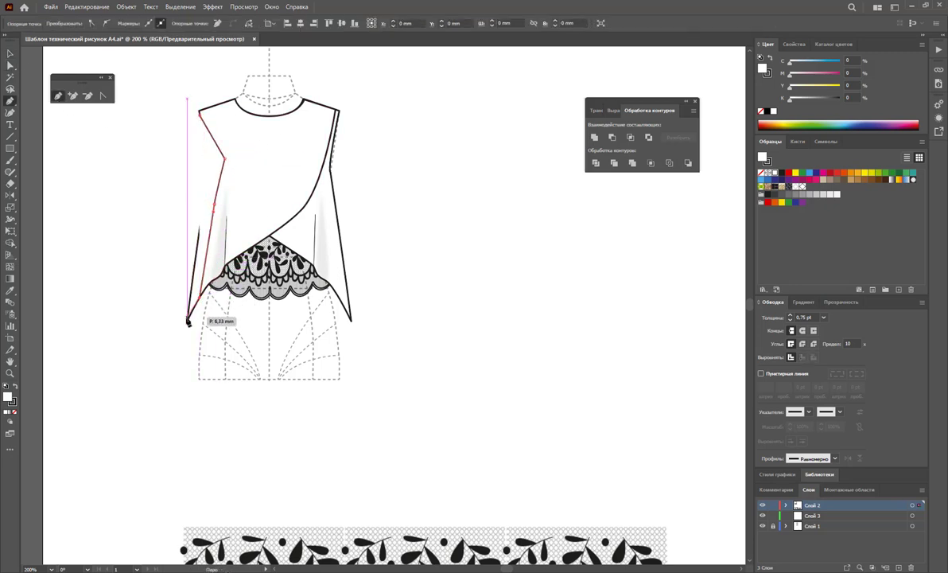
pyautogui.click(214, 203)
pyautogui.click(225, 159)
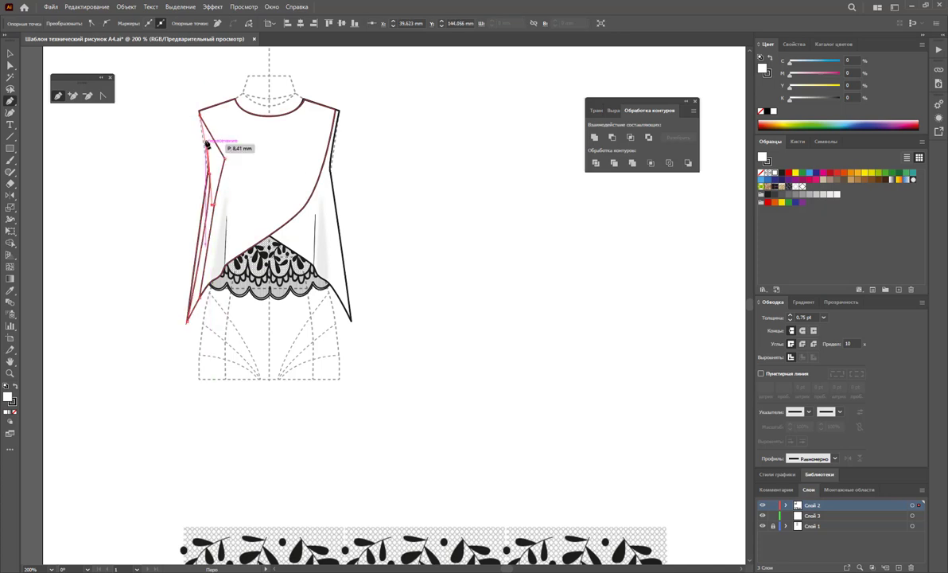
pyautogui.click(200, 115)
# Refine the shadow shape's anchors and make it a black fill with no outline.
pyautogui.press('a')
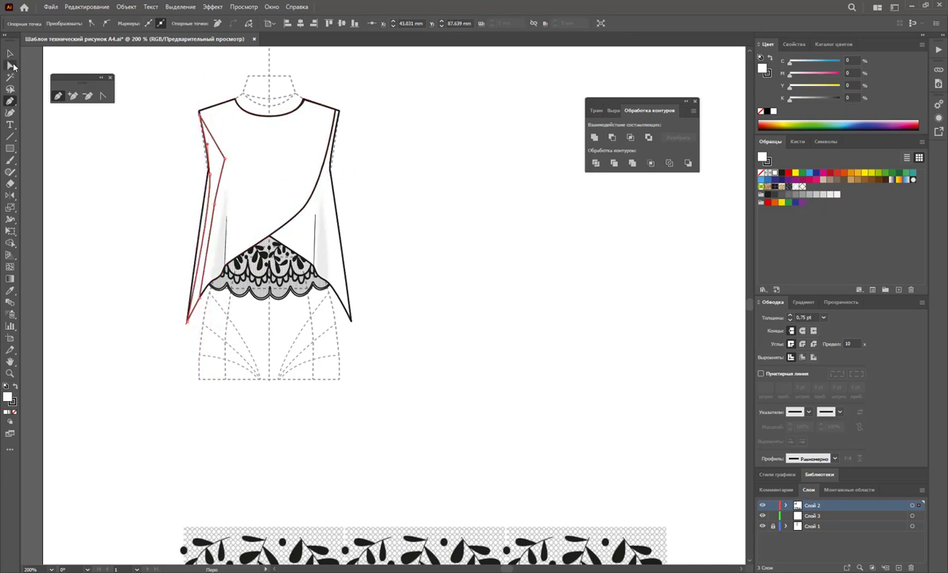
pyautogui.moveTo(211, 176); pyautogui.dragTo(210, 167)
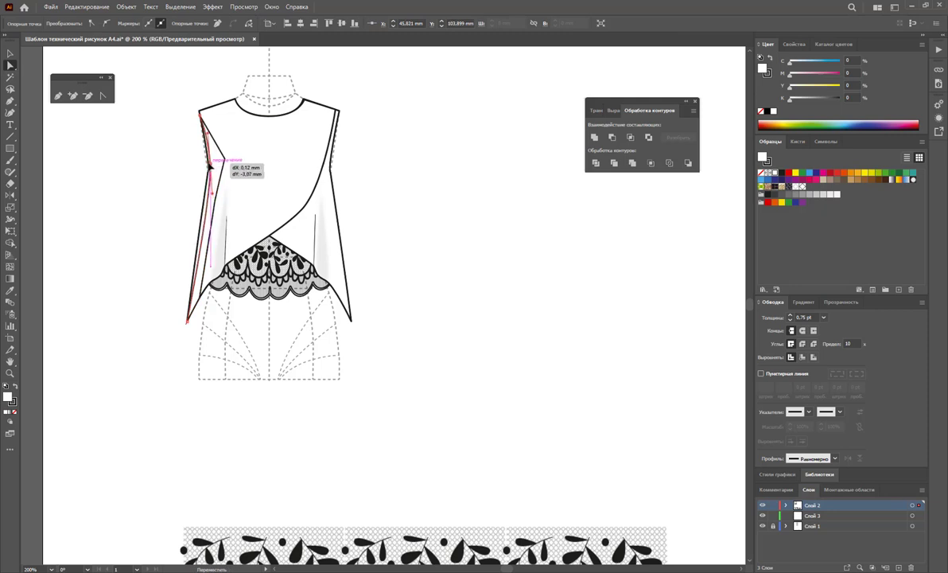
pyautogui.moveTo(210, 167); pyautogui.dragTo(206, 201)
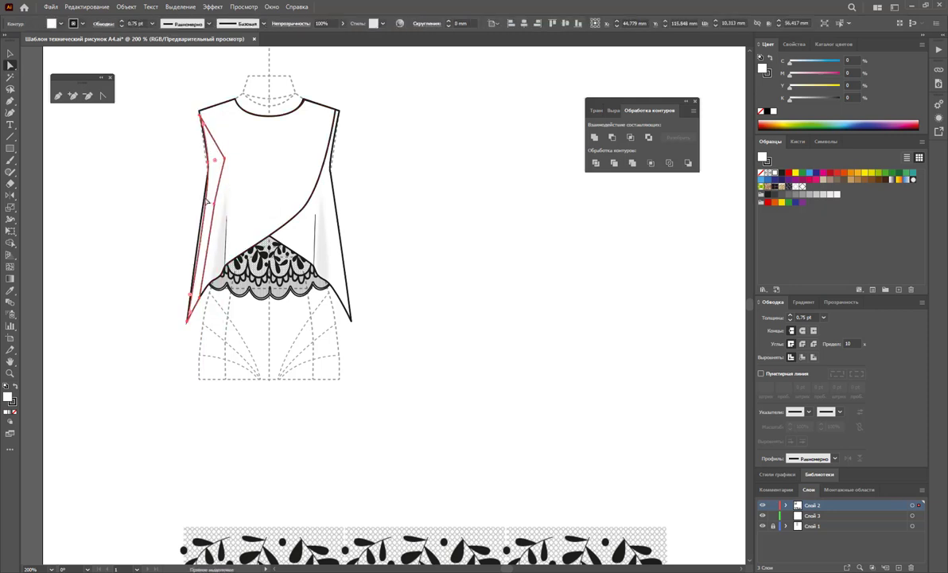
pyautogui.moveTo(206, 164); pyautogui.dragTo(208, 191)
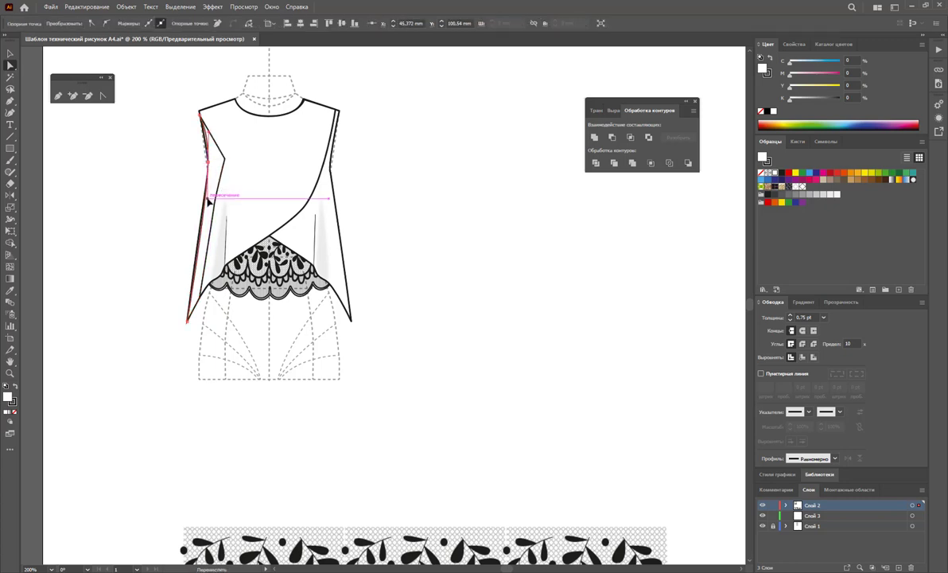
pyautogui.click(11, 54)
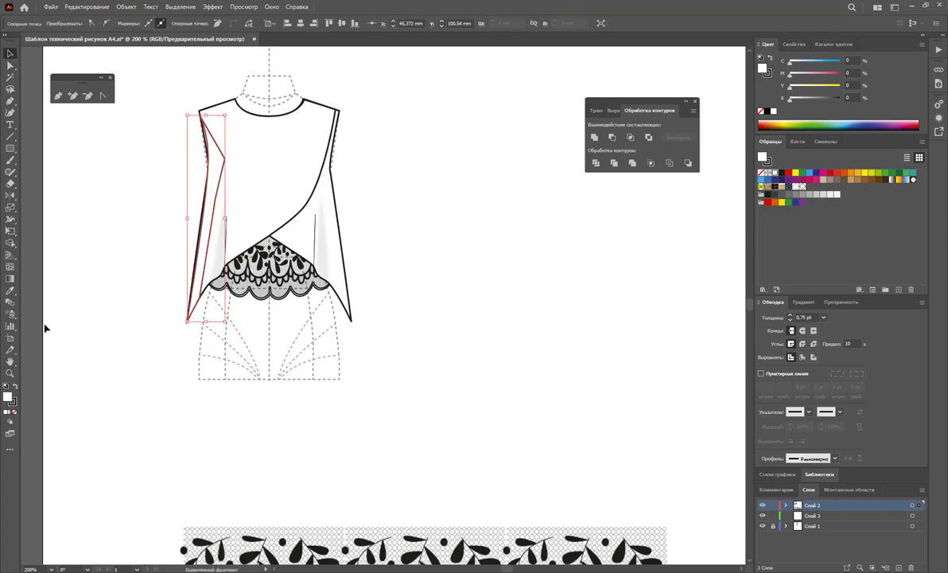
pyautogui.click(14, 386)
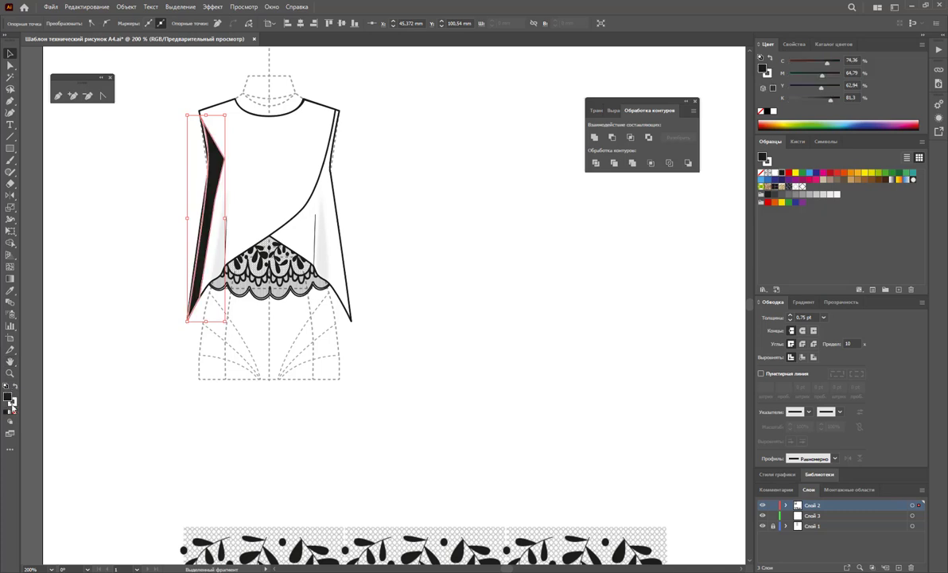
pyautogui.click(15, 411)
pyautogui.click(175, 371)
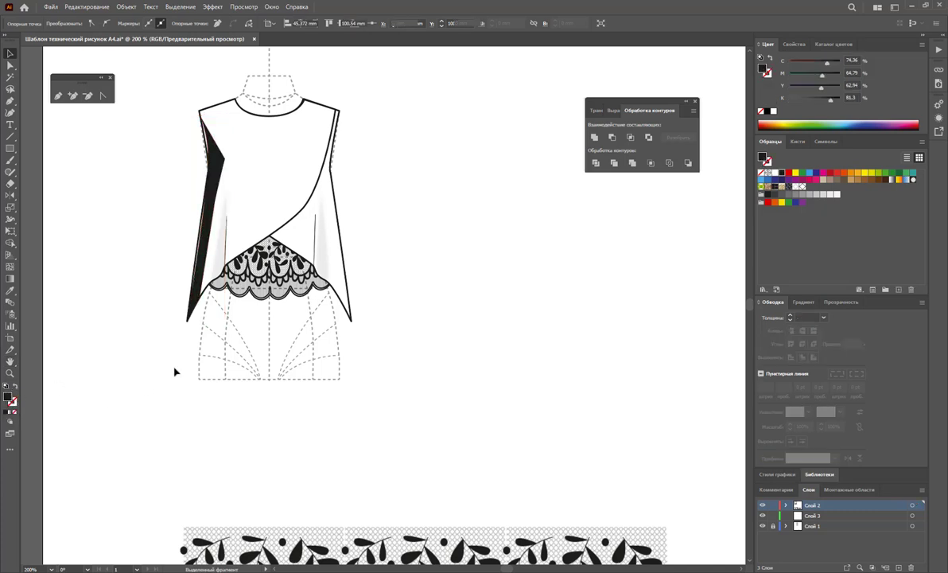
# Lower the left shadow shape's opacity to about 7%.
pyautogui.click(226, 167)
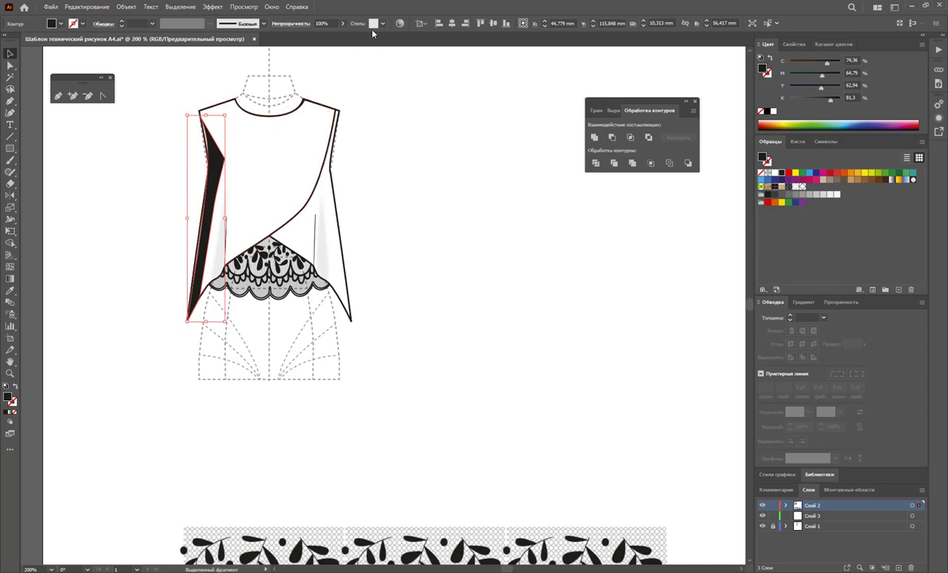
pyautogui.click(344, 27)
pyautogui.click(310, 37)
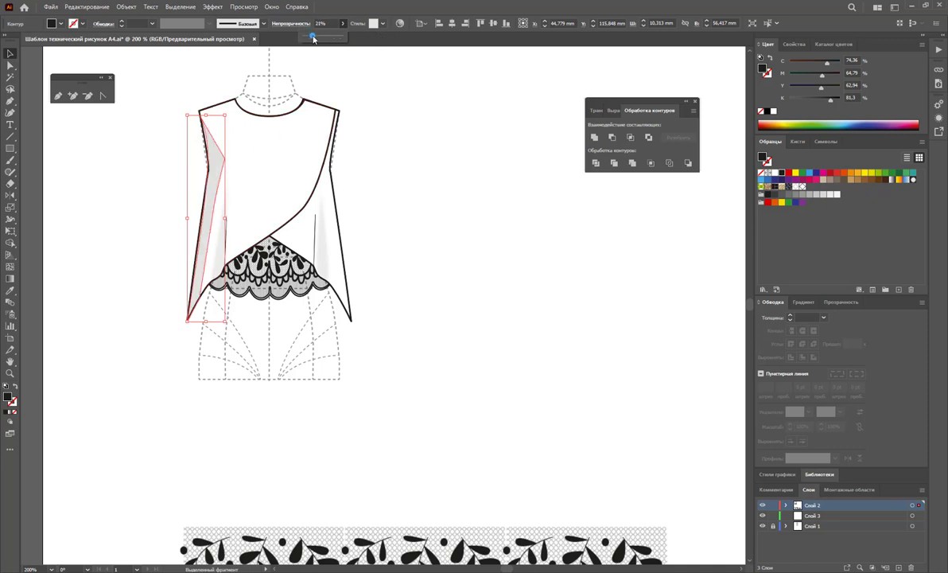
pyautogui.moveTo(311, 39); pyautogui.dragTo(309, 39)
pyautogui.click(414, 166)
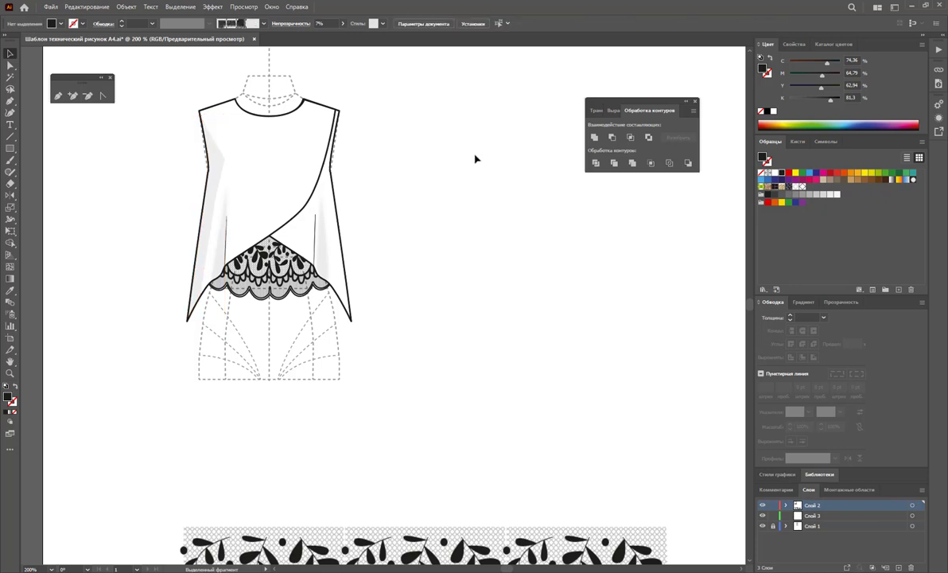
# Draw an outline-free shadow shape along the wrap drape edge up to the right shoulder.
pyautogui.click(58, 96)
pyautogui.click(339, 110)
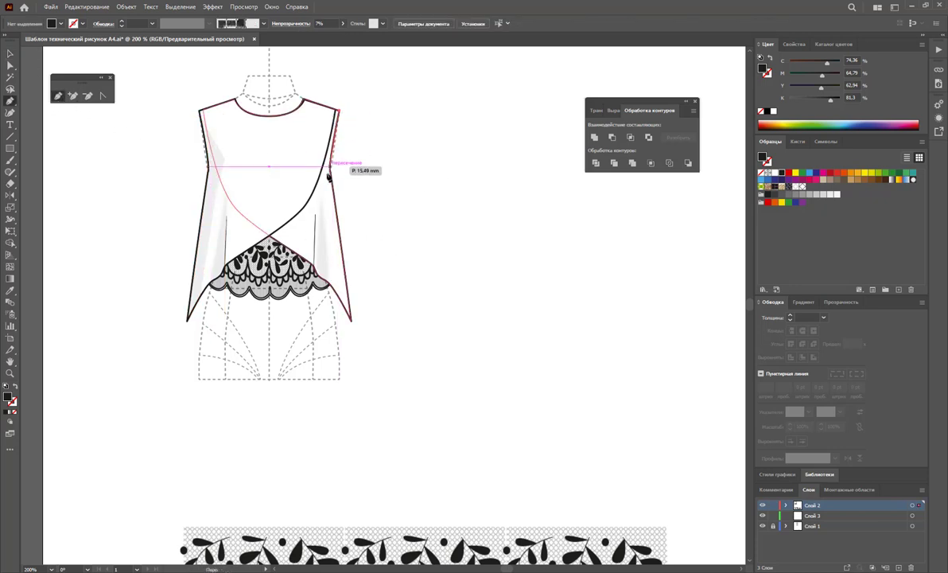
pyautogui.moveTo(296, 226); pyautogui.dragTo(272, 237)
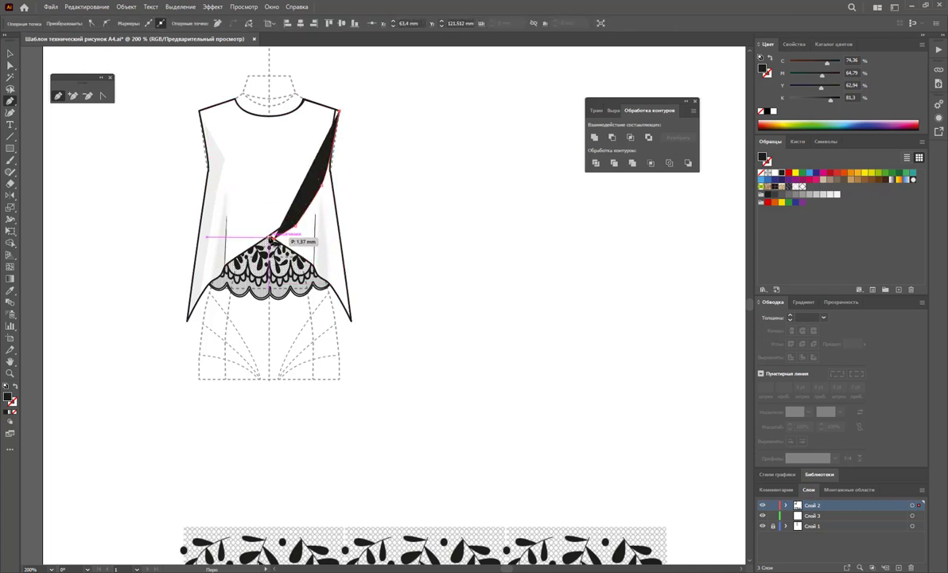
pyautogui.moveTo(317, 180); pyautogui.dragTo(322, 172)
pyautogui.click(338, 112)
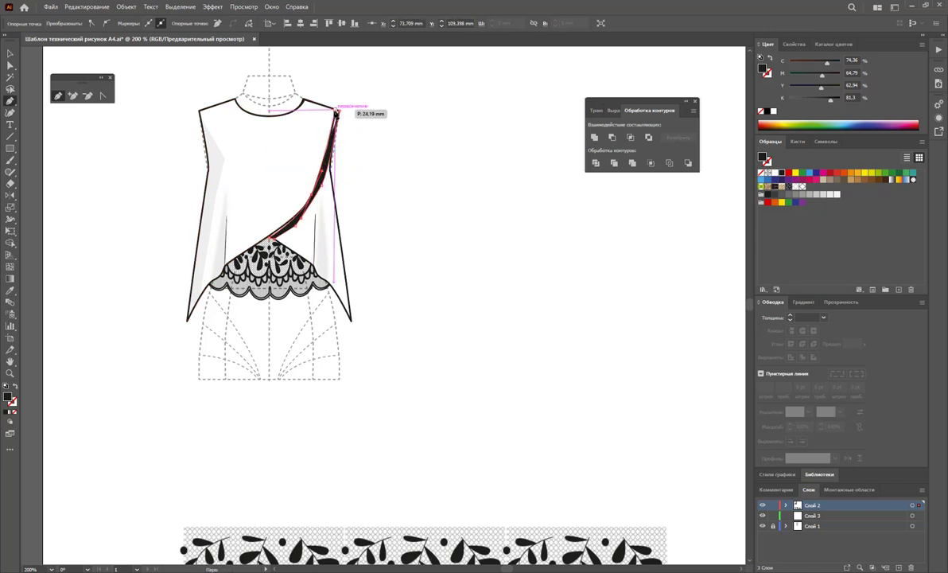
pyautogui.moveTo(340, 116); pyautogui.dragTo(339, 120)
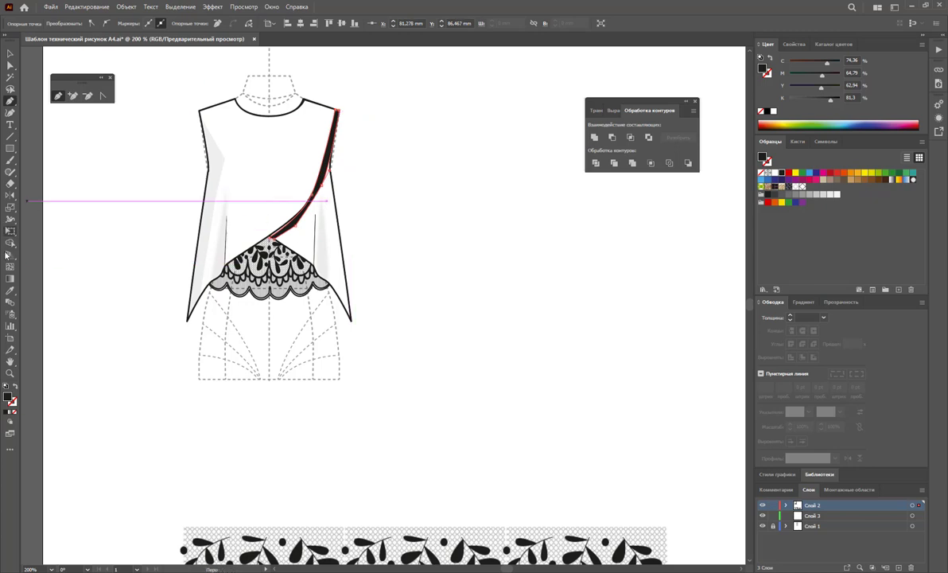
pyautogui.click(10, 290)
pyautogui.click(218, 152)
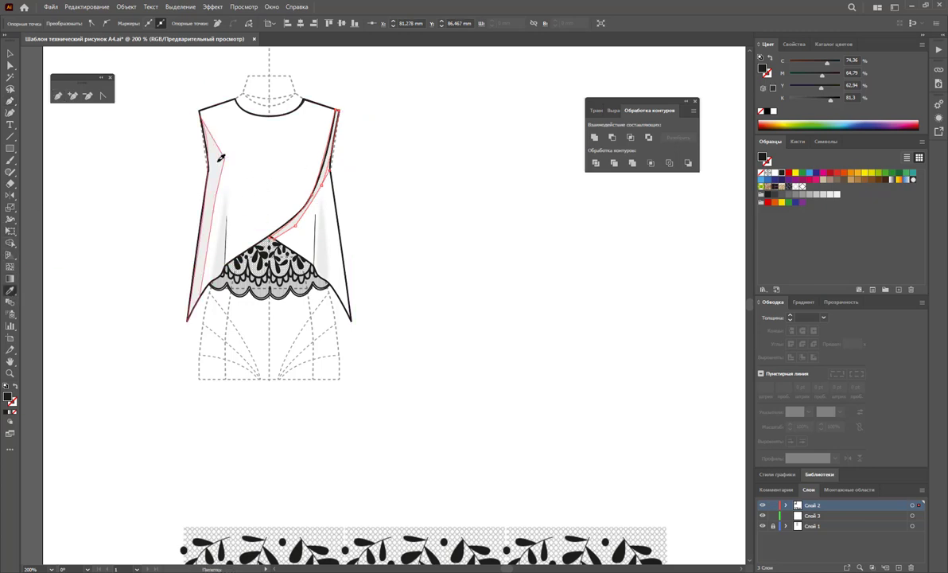
pyautogui.click(10, 52)
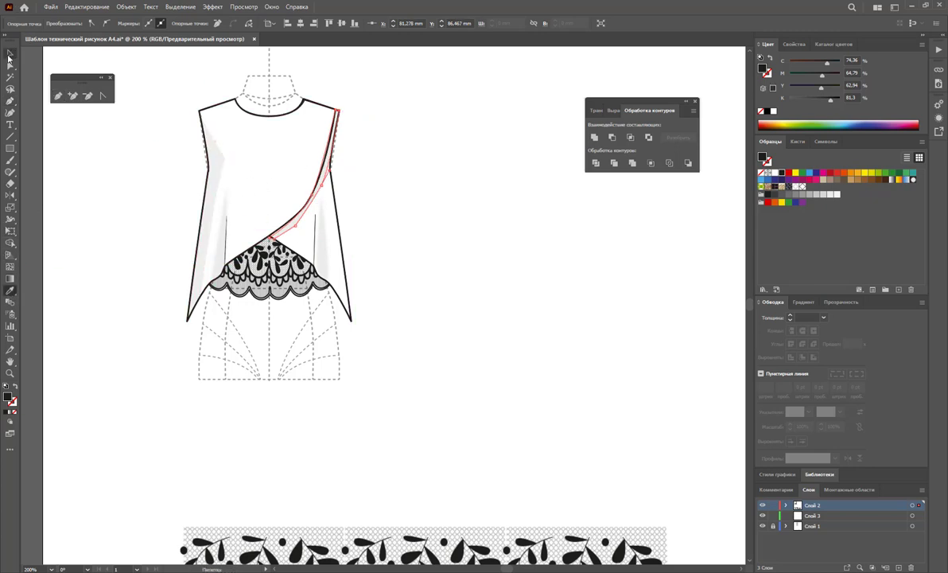
pyautogui.click(324, 185)
# Set the drape shadow's opacity to about 23%.
pyautogui.click(322, 181)
pyautogui.click(336, 23)
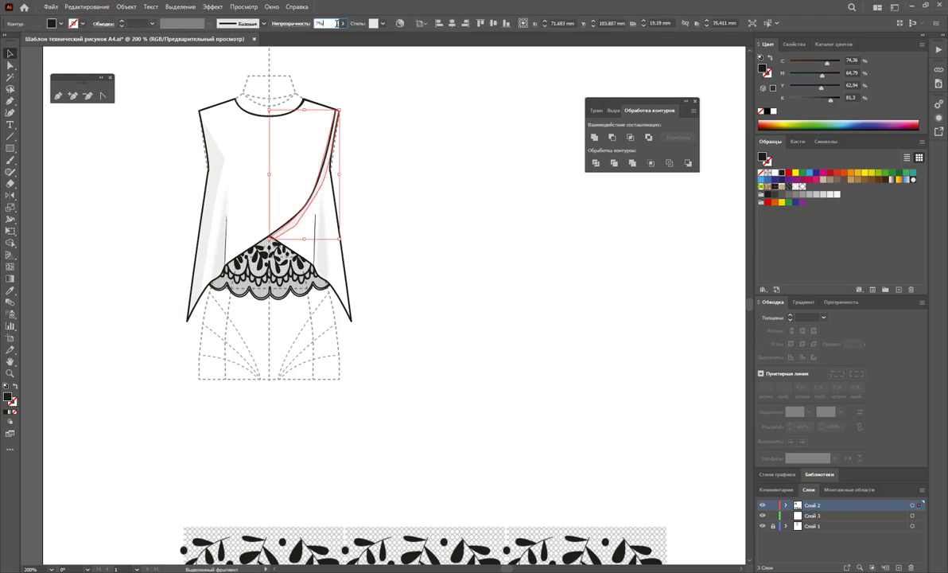
pyautogui.click(343, 25)
pyautogui.moveTo(315, 38); pyautogui.dragTo(316, 38)
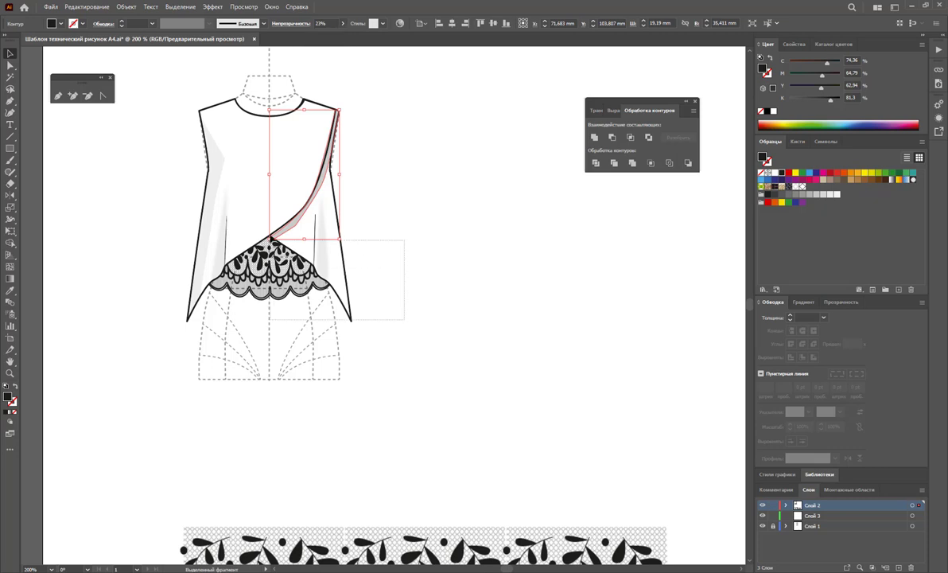
# Send the garment paths and lace to the back, then nudge the drape shadow into place.
pyautogui.moveTo(404, 325); pyautogui.dragTo(278, 236)
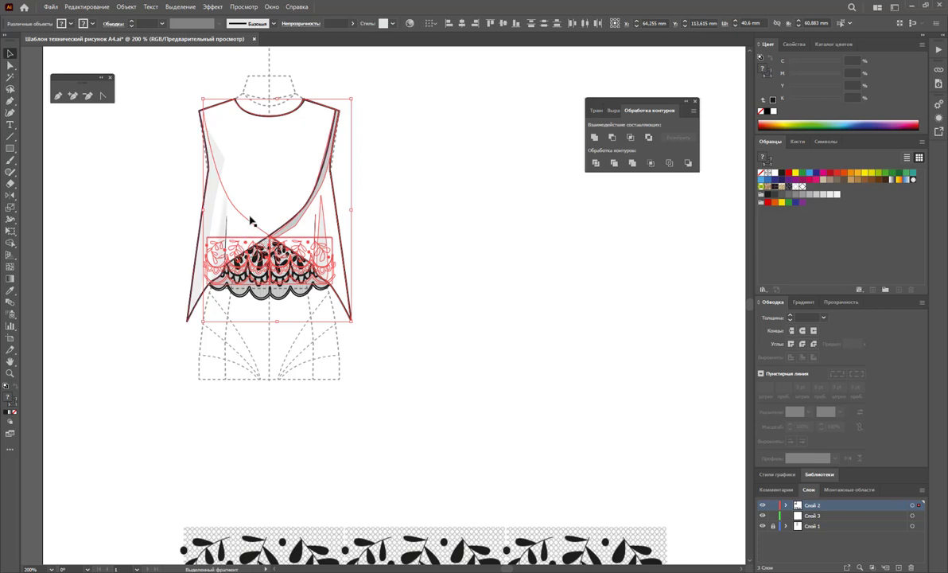
pyautogui.rightClick(310, 266)
pyautogui.moveTo(382, 376)
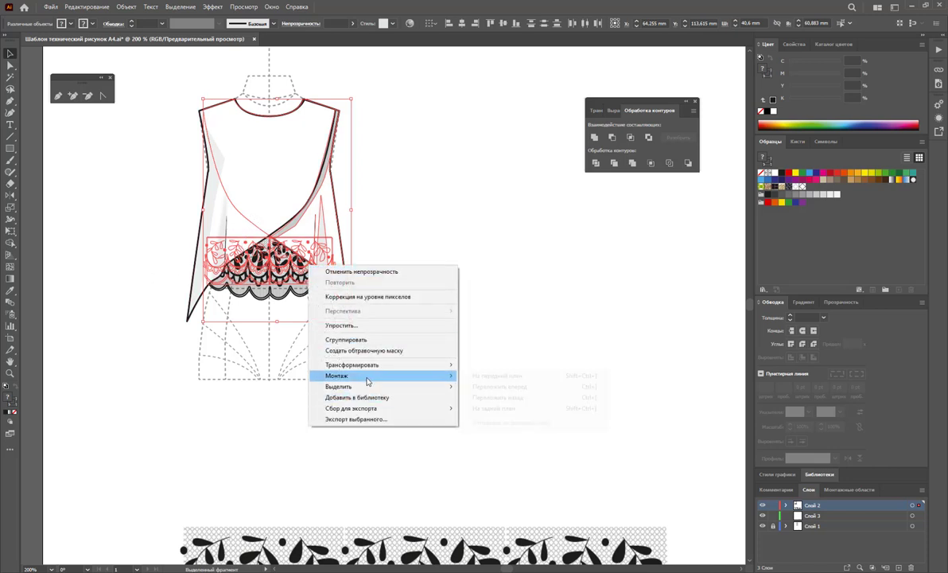
pyautogui.click(477, 381)
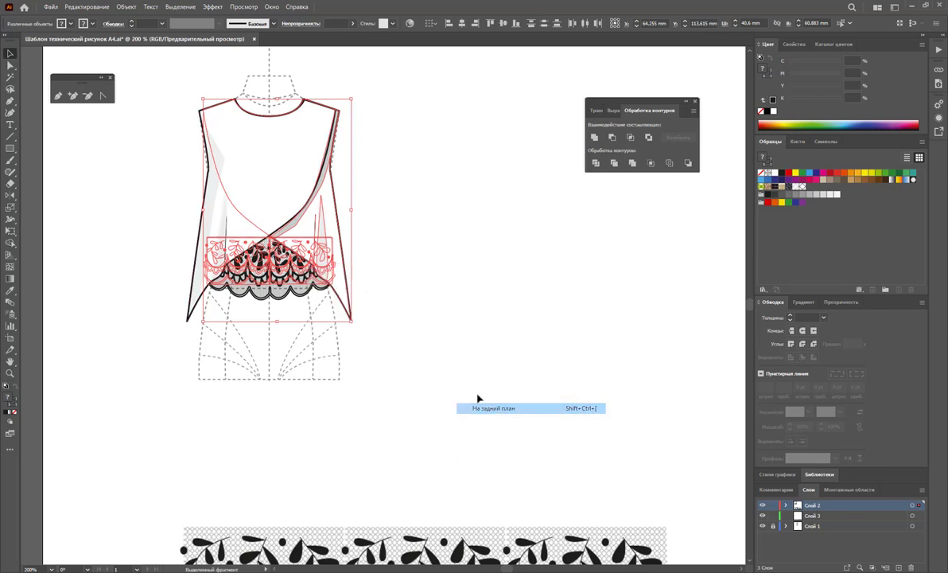
pyautogui.click(445, 347)
pyautogui.click(310, 227)
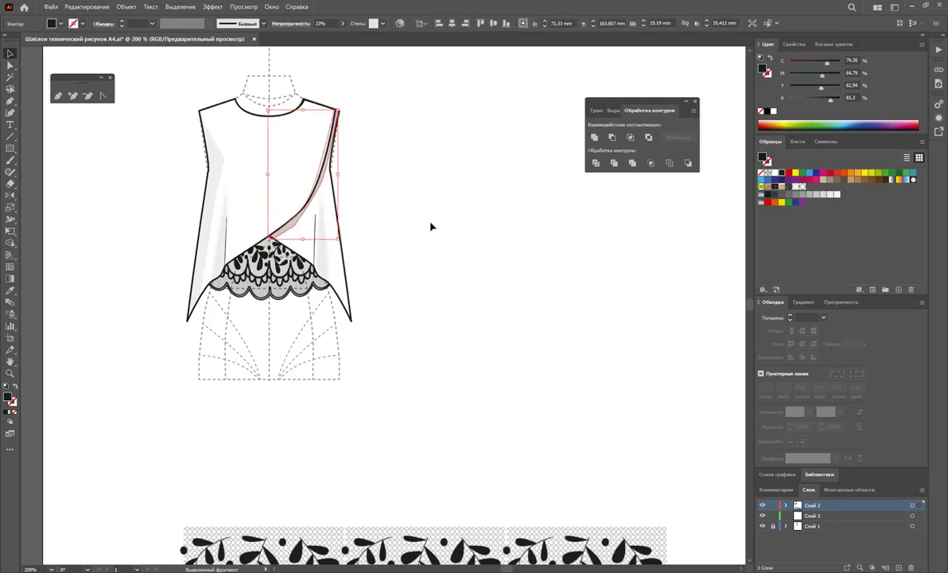
pyautogui.press('Left')
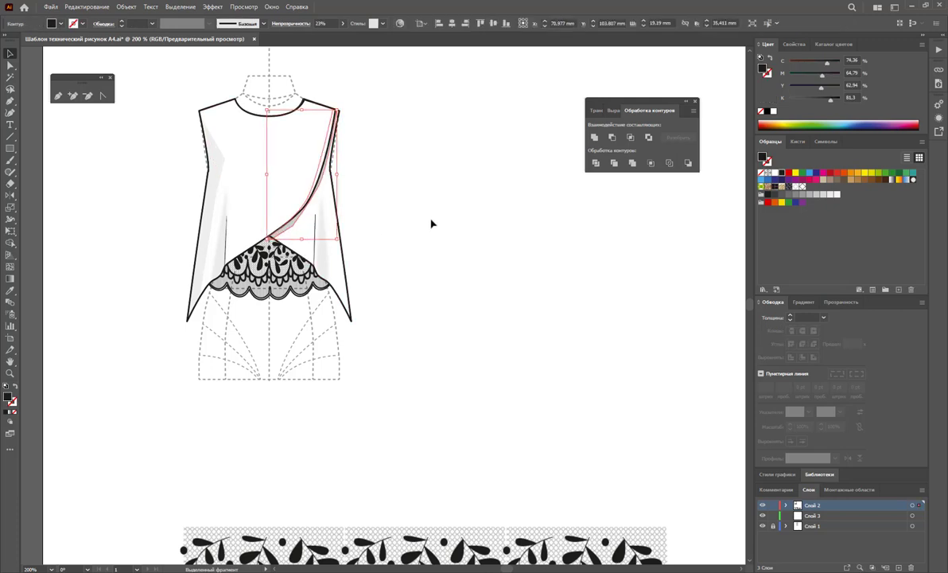
pyautogui.press('Right')
pyautogui.click(395, 221)
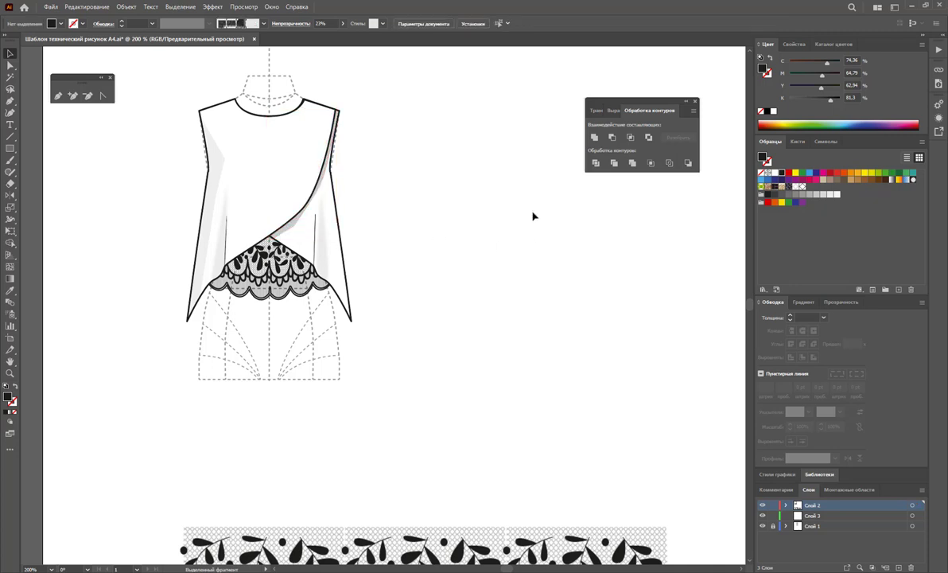
# Drag the drape anchor near the lace to smooth the wrap-front curve.
pyautogui.click(293, 198)
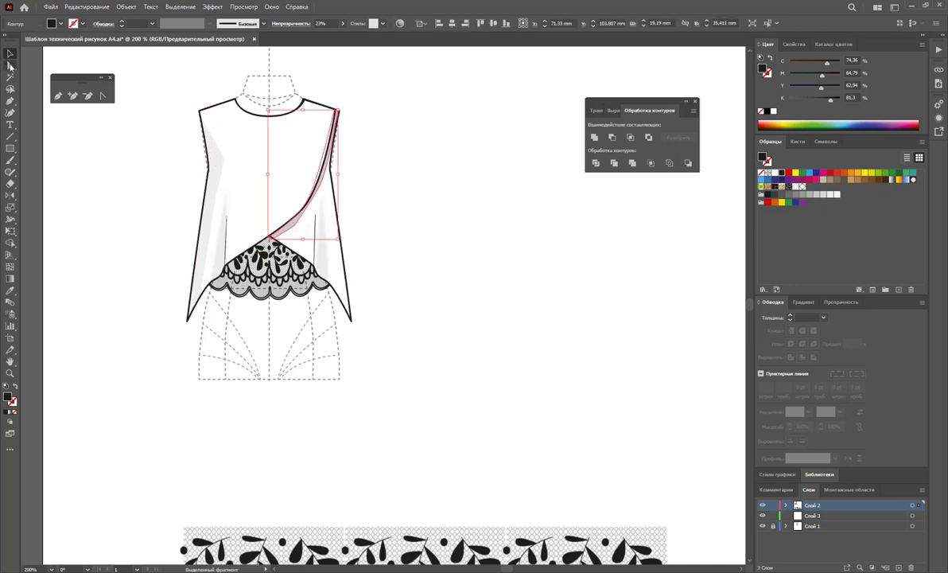
pyautogui.click(10, 67)
pyautogui.click(269, 236)
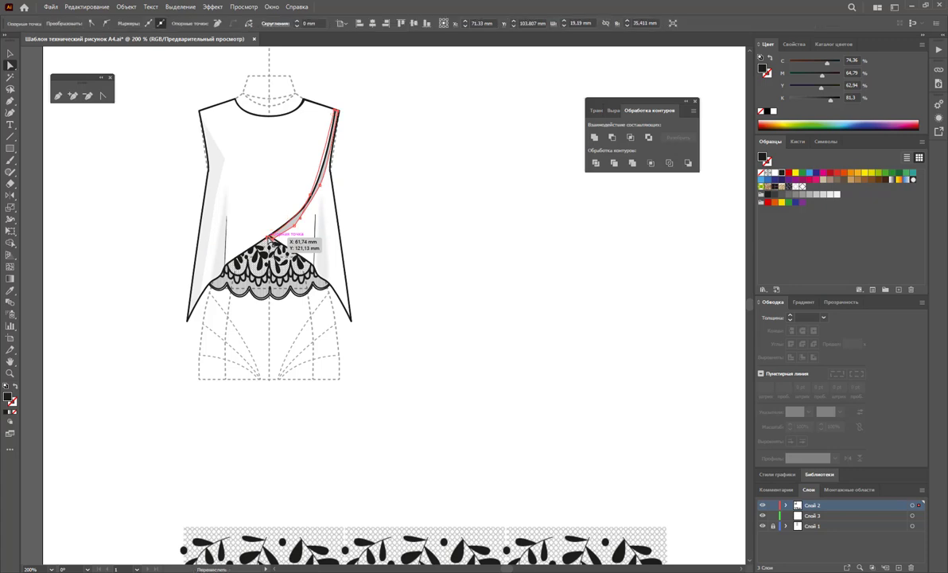
pyautogui.moveTo(269, 236); pyautogui.dragTo(292, 229)
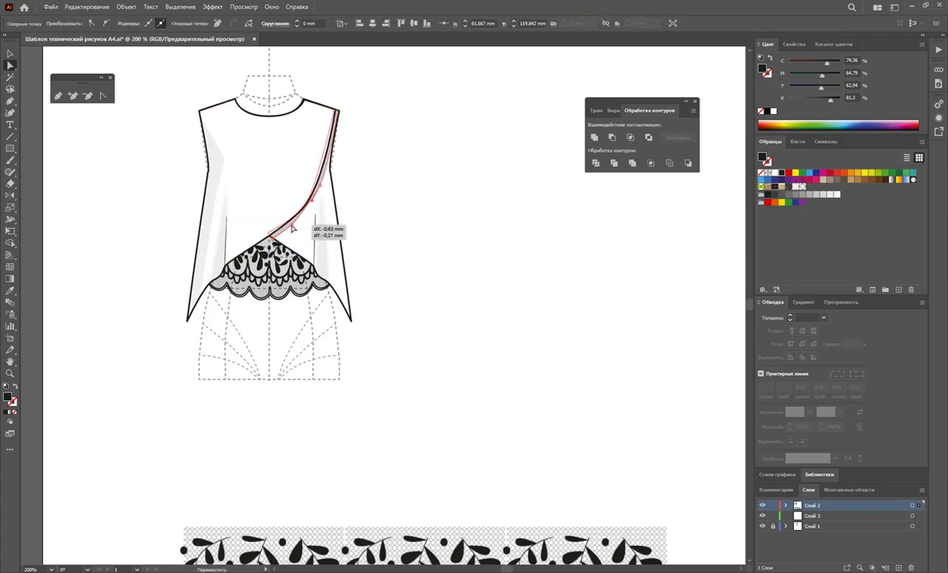
pyautogui.moveTo(291, 228); pyautogui.dragTo(339, 175)
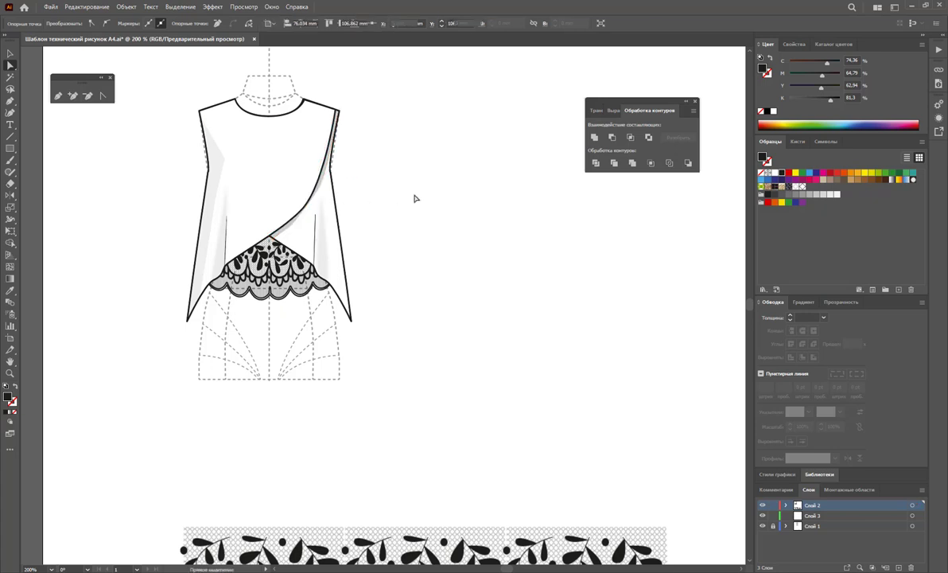
pyautogui.click(29, 121)
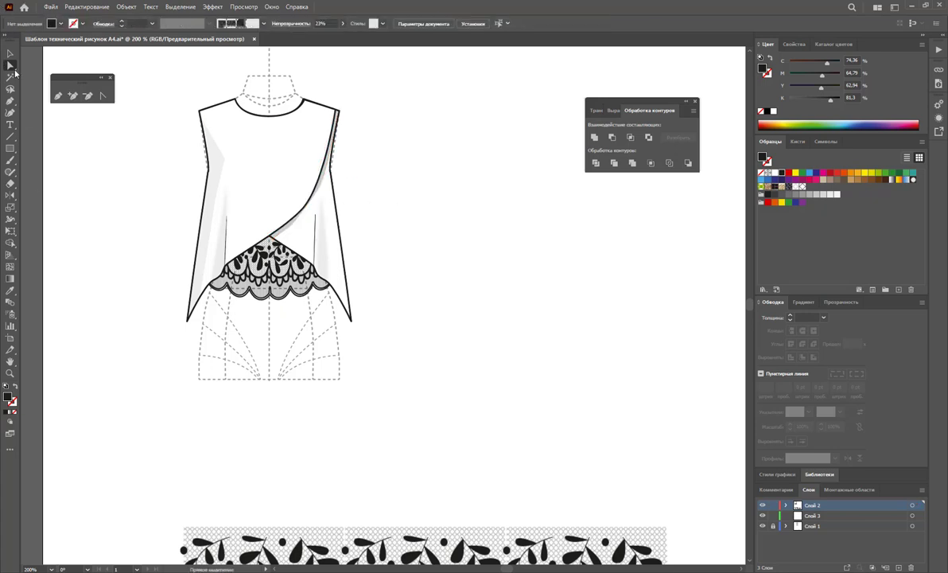
# Draw a closed back-neck facing shape across the neckline with the Pen tool.
pyautogui.press('v')
pyautogui.click(56, 97)
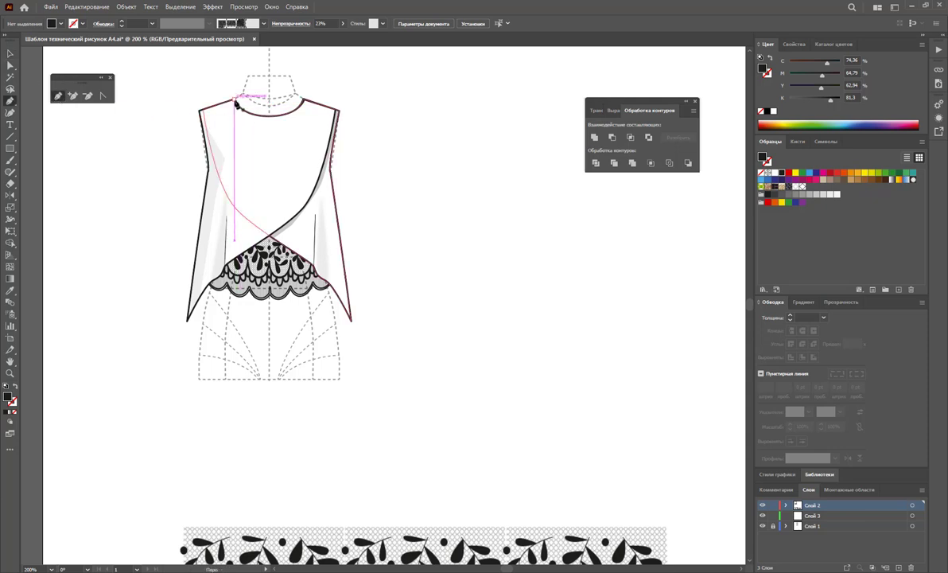
pyautogui.click(305, 101)
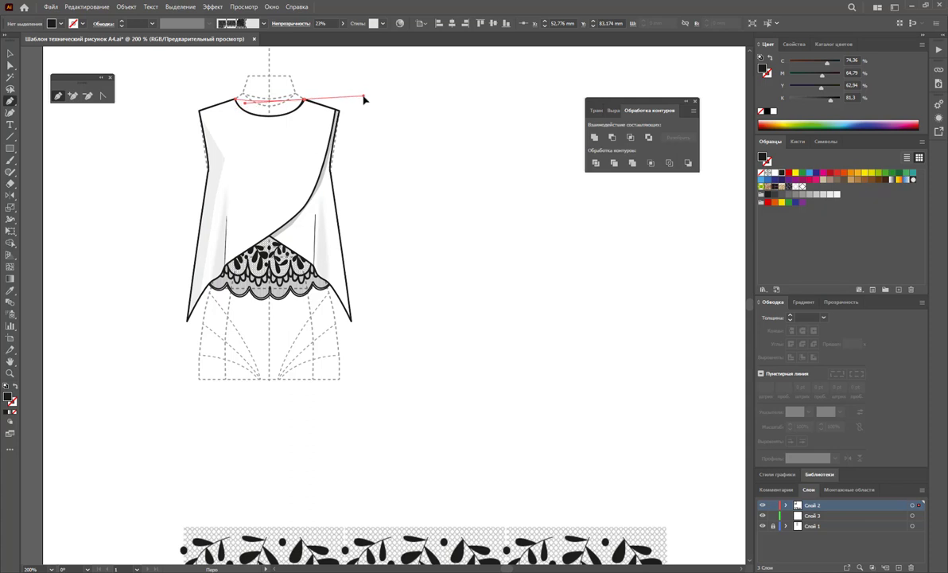
pyautogui.moveTo(365, 99); pyautogui.dragTo(364, 95)
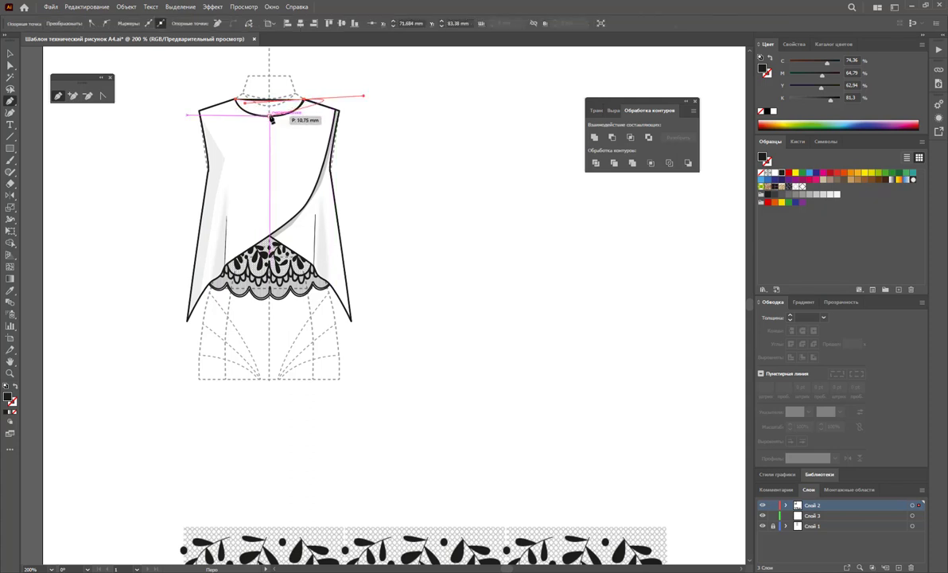
pyautogui.click(271, 118)
pyautogui.click(238, 102)
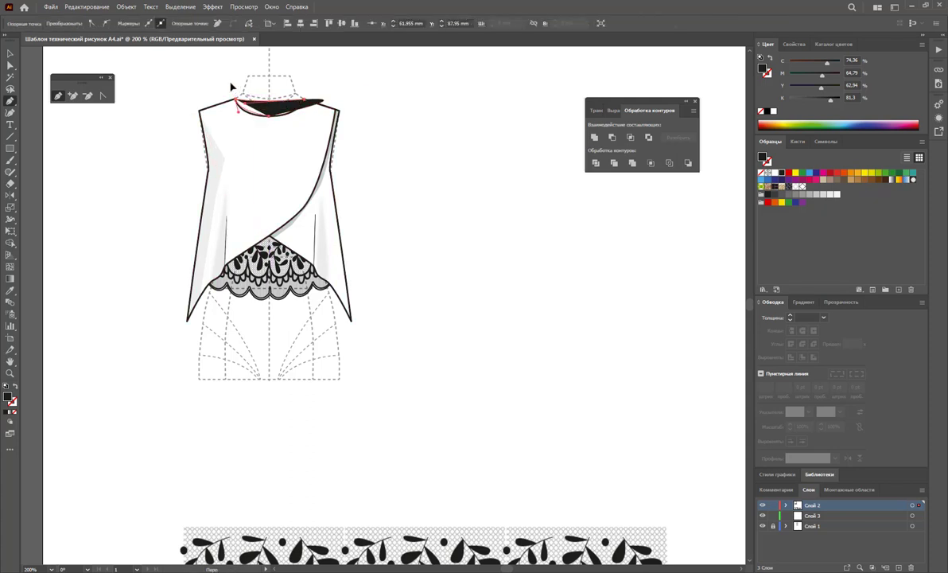
# Adjust the facing's curve handle so it follows the neckline.
pyautogui.click(11, 64)
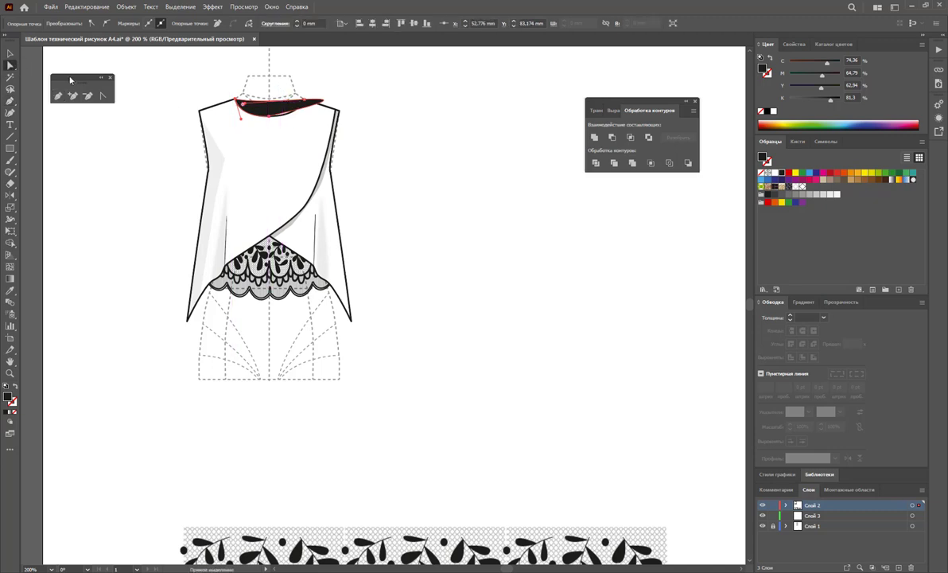
pyautogui.click(322, 101)
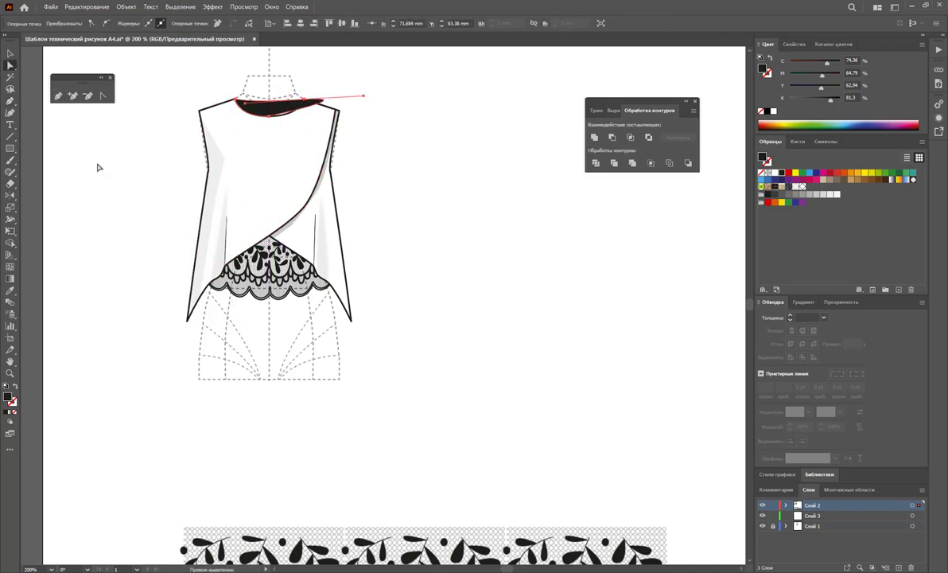
pyautogui.click(102, 96)
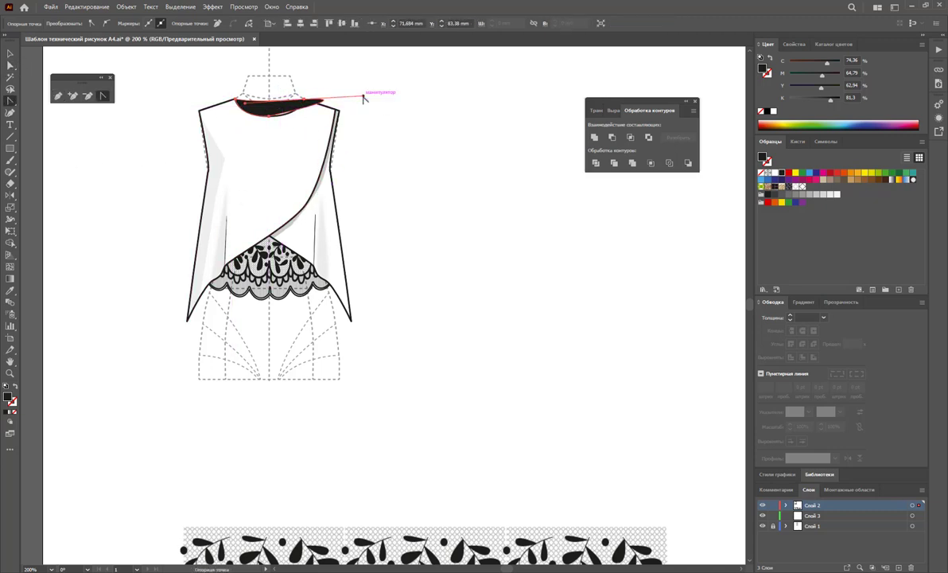
pyautogui.moveTo(364, 95); pyautogui.dragTo(346, 115)
pyautogui.moveTo(291, 130)
pyautogui.mouseDown()
pyautogui.moveTo(271, 120)
pyautogui.moveTo(296, 121)
pyautogui.moveTo(221, 116)
pyautogui.moveTo(248, 125)
pyautogui.moveTo(226, 238)
pyautogui.moveTo(237, 116)
pyautogui.mouseUp()
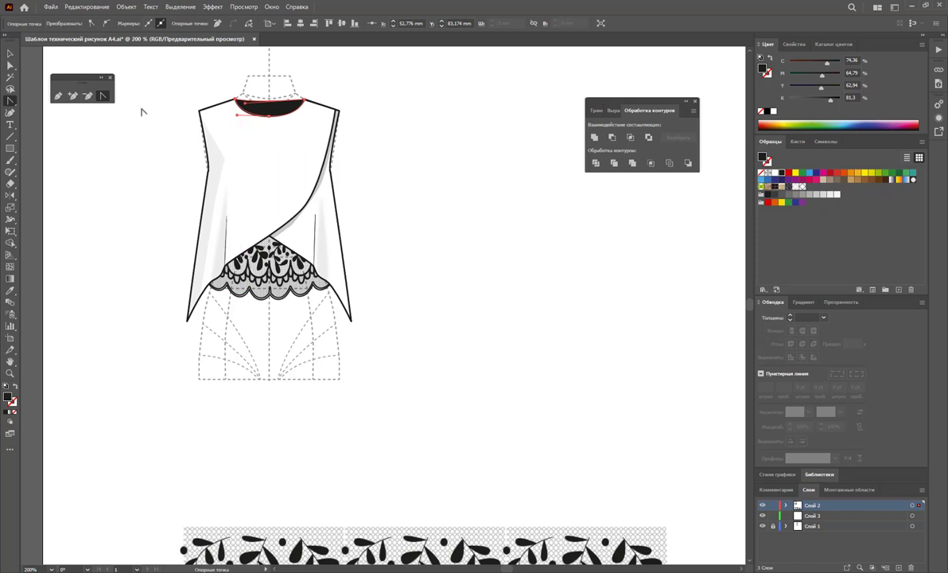
# Fill the facing light grey, send it behind the bodice, and give it a black outline.
pyautogui.click(12, 54)
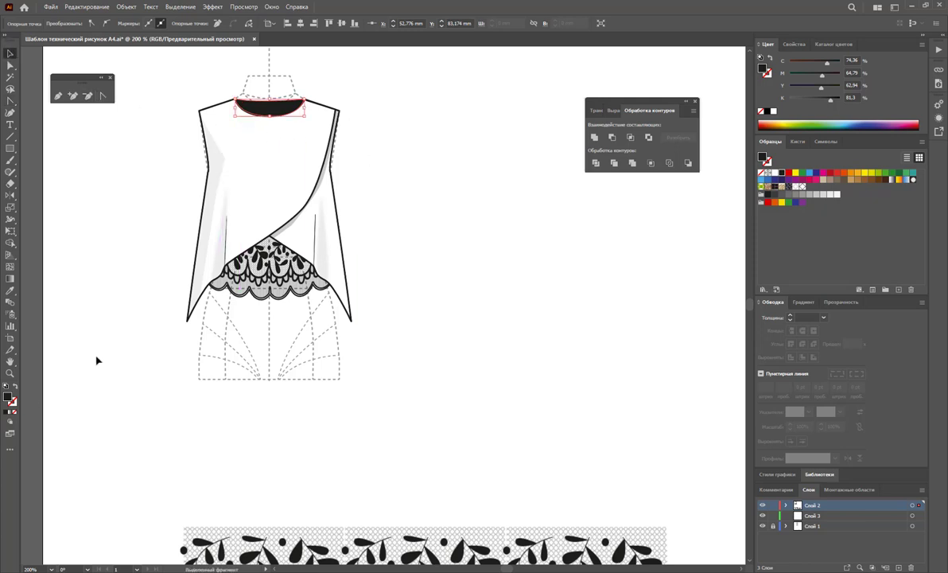
pyautogui.click(15, 386)
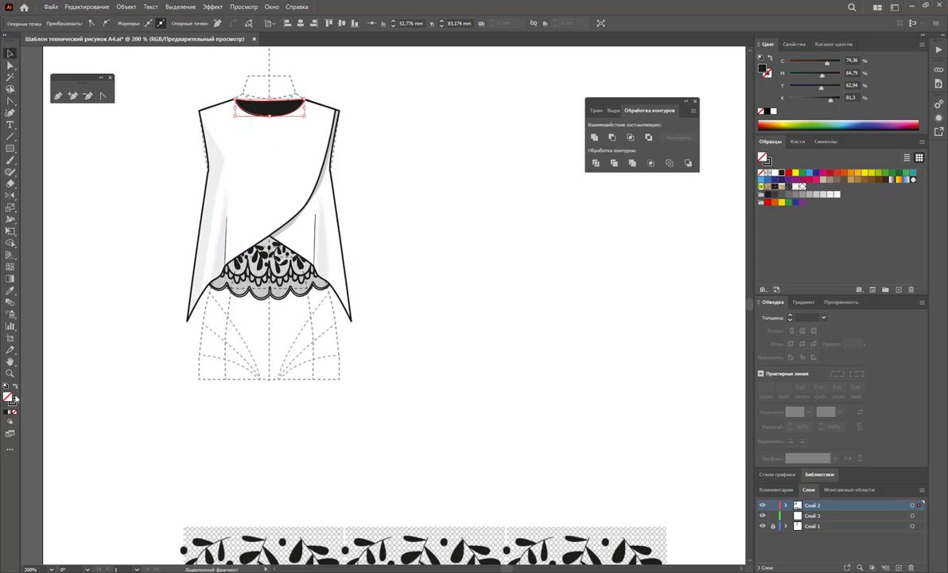
pyautogui.click(827, 195)
pyautogui.rightClick(262, 105)
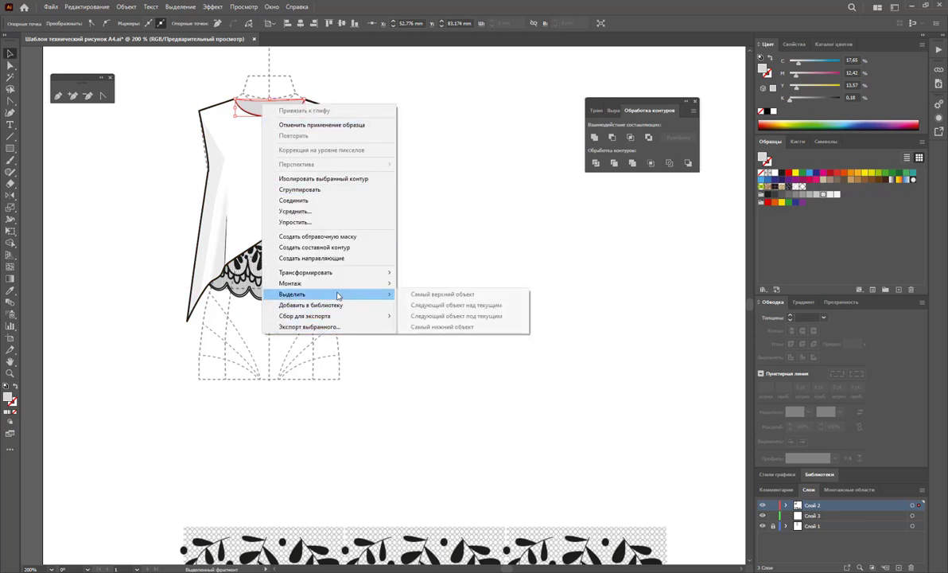
pyautogui.moveTo(290, 283)
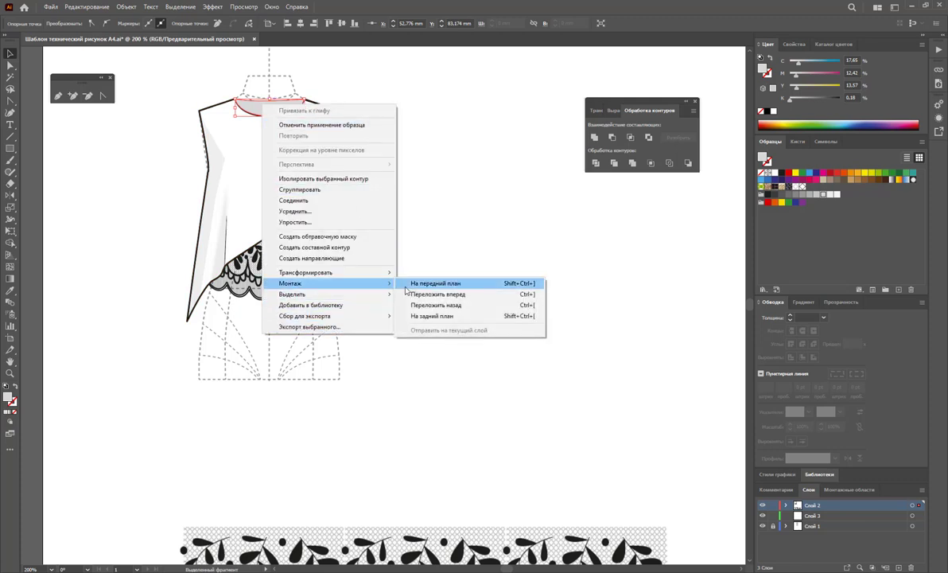
pyautogui.click(432, 316)
pyautogui.click(421, 275)
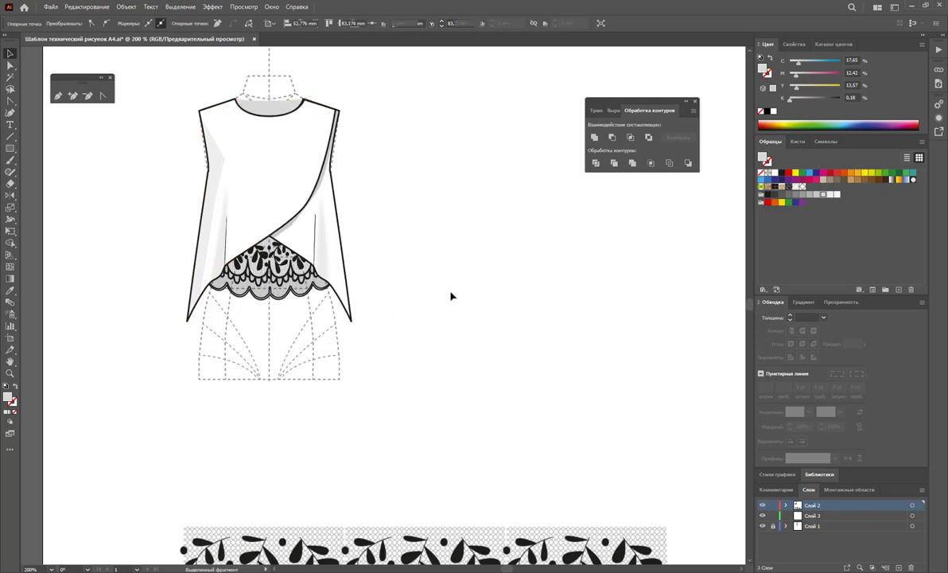
pyautogui.click(273, 118)
pyautogui.click(14, 405)
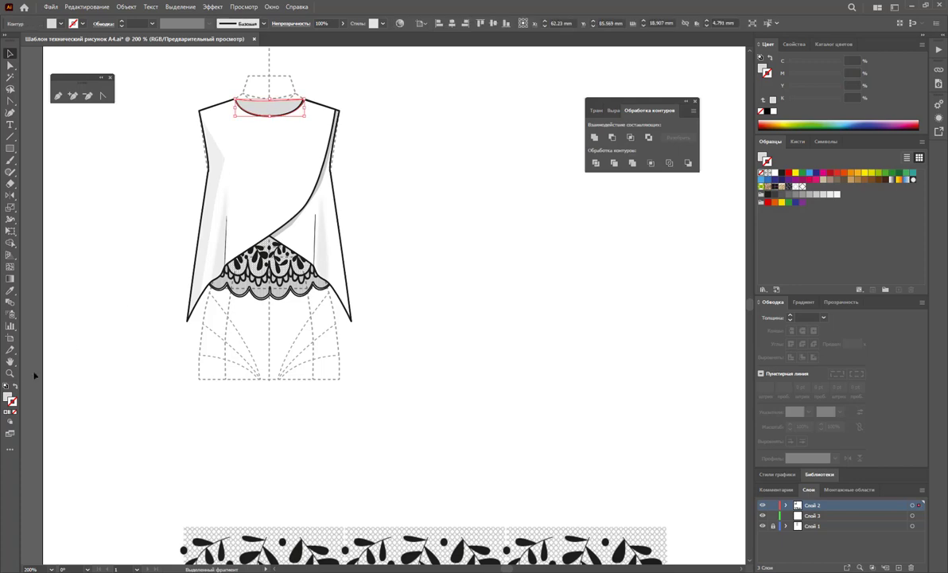
pyautogui.click(782, 172)
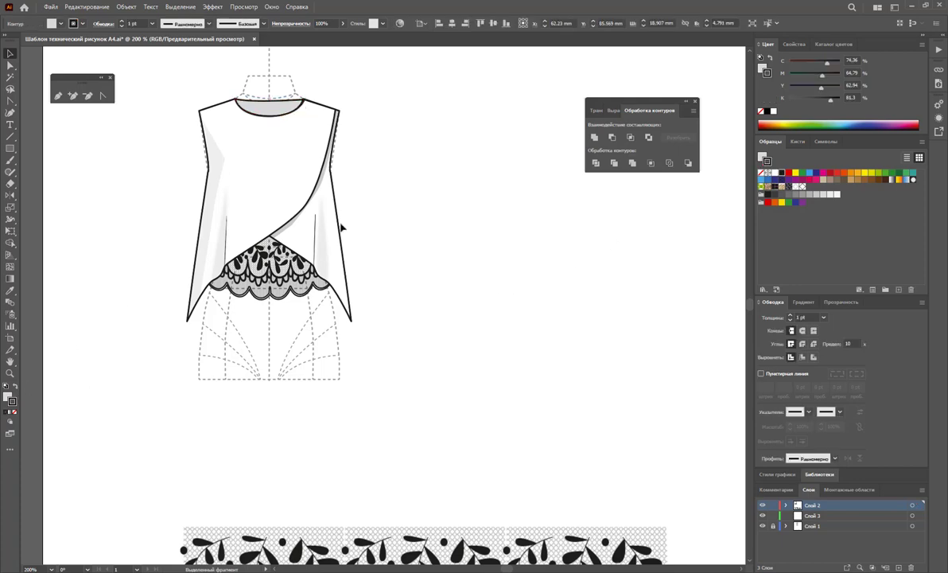
# Zoom into the neckline and draw a vertical centre seam line through the back-neck facing.
pyautogui.click(159, 287)
pyautogui.click(13, 375)
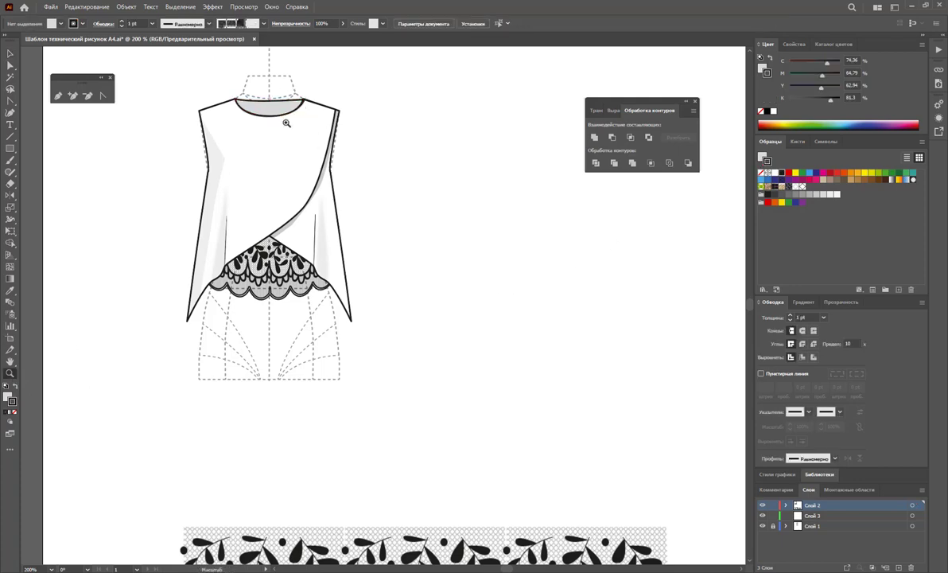
pyautogui.moveTo(286, 123)
pyautogui.mouseDown()
pyautogui.moveTo(500, 253)
pyautogui.moveTo(429, 218)
pyautogui.mouseUp()
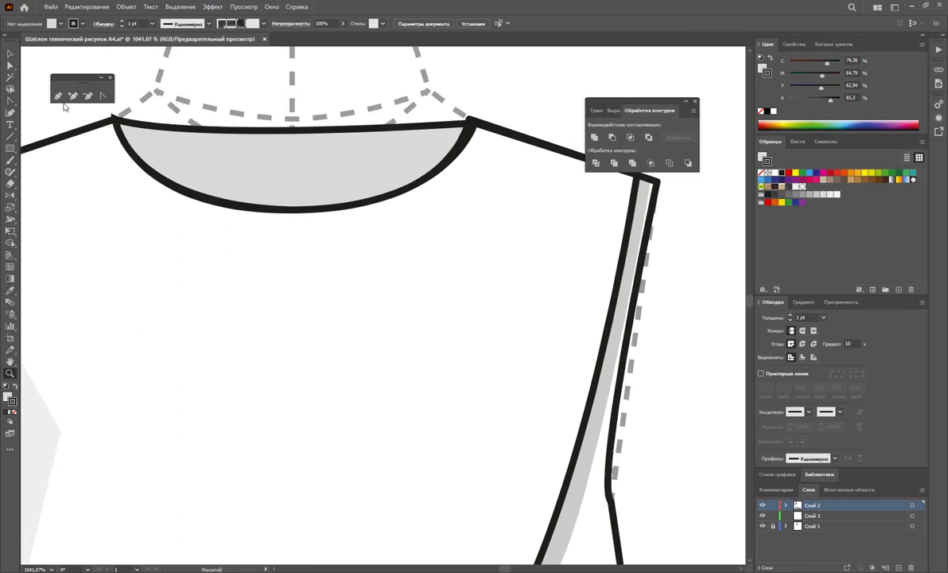
pyautogui.click(12, 137)
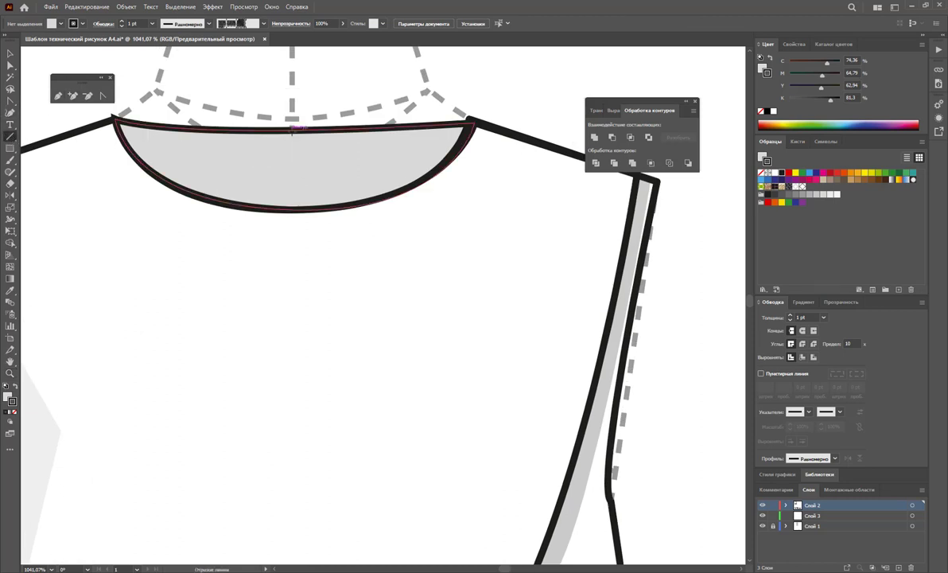
pyautogui.moveTo(294, 129); pyautogui.dragTo(295, 209)
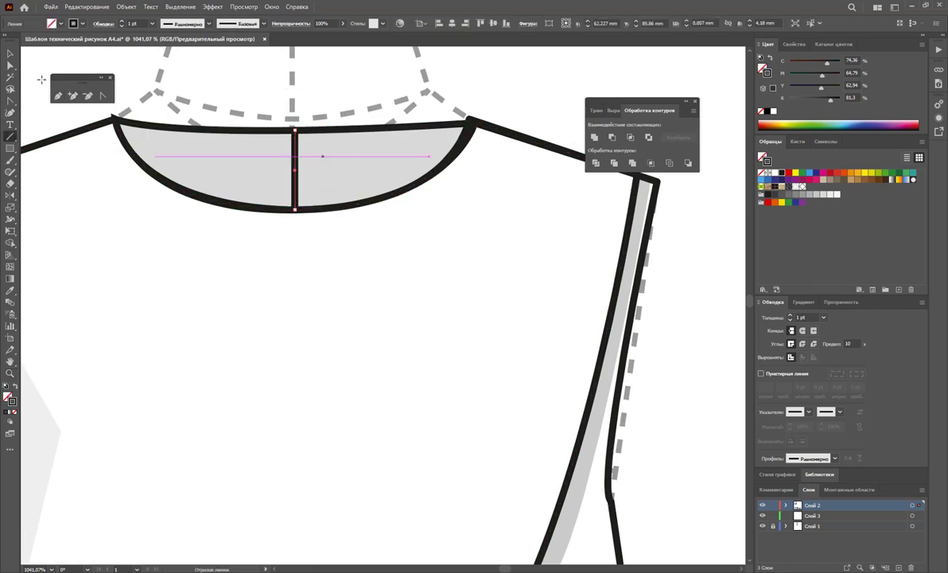
# Deselect the new seam line and zoom back out to the whole garment.
pyautogui.press('v')
pyautogui.click(501, 116)
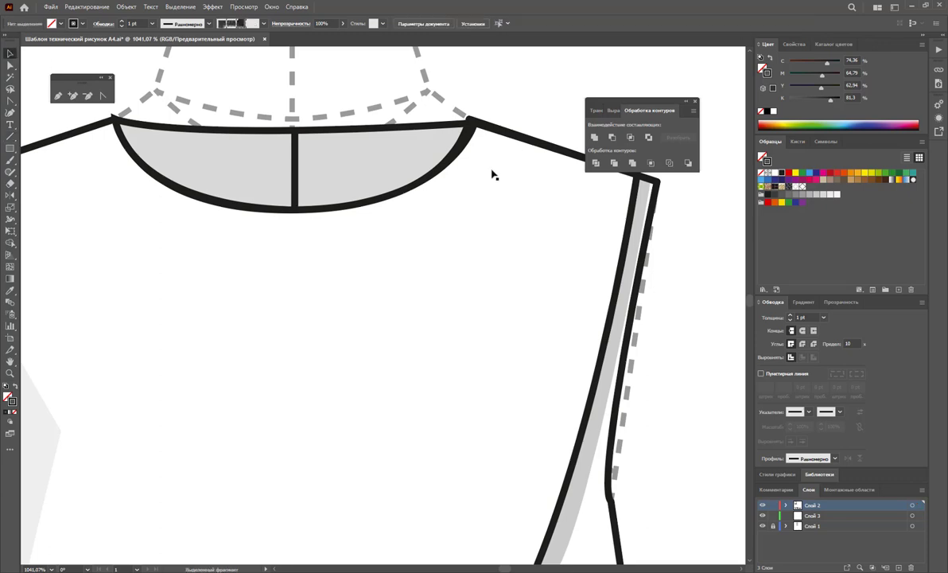
pyautogui.press('z')
pyautogui.keyDown('alt'); pyautogui.click(396, 420); pyautogui.keyUp('alt')
pyautogui.keyDown('alt'); pyautogui.click(436, 352); pyautogui.keyUp('alt')
pyautogui.keyDown('alt'); pyautogui.click(446, 353); pyautogui.keyUp('alt')
pyautogui.keyDown('alt'); pyautogui.click(478, 355); pyautogui.keyUp('alt')
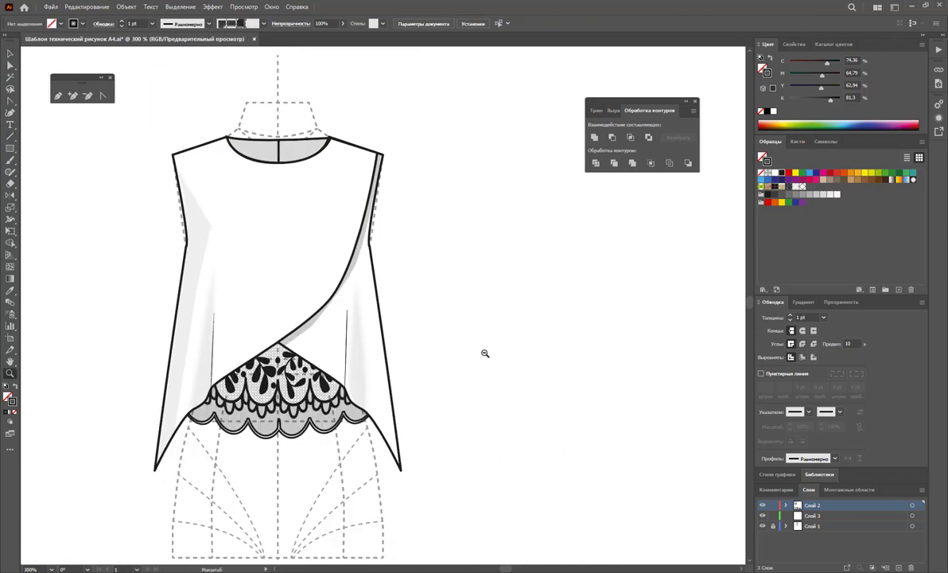
pyautogui.keyDown('alt'); pyautogui.click(483, 353); pyautogui.keyUp('alt')
# Close the Pathfinder panel and zoom out to show the whole page.
pyautogui.press('v')
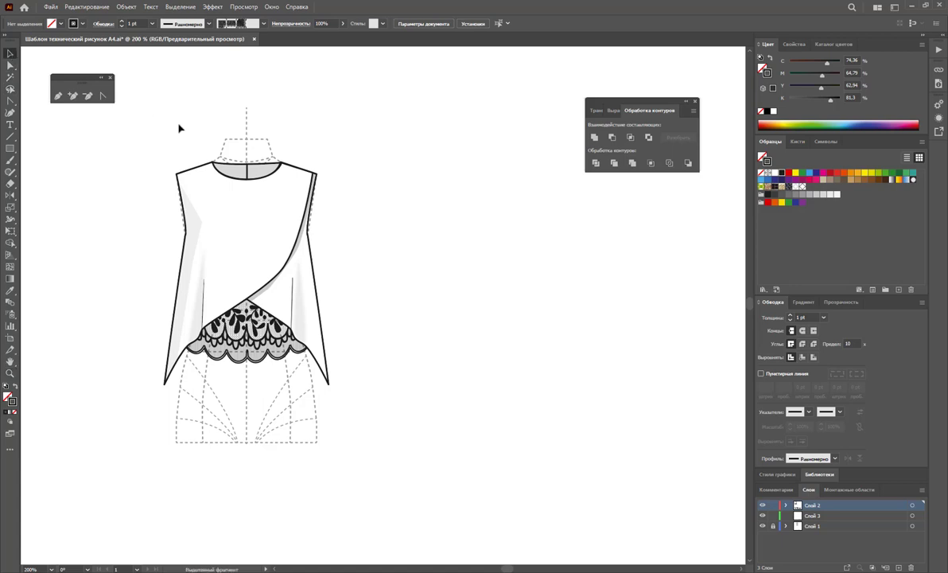
pyautogui.click(253, 168)
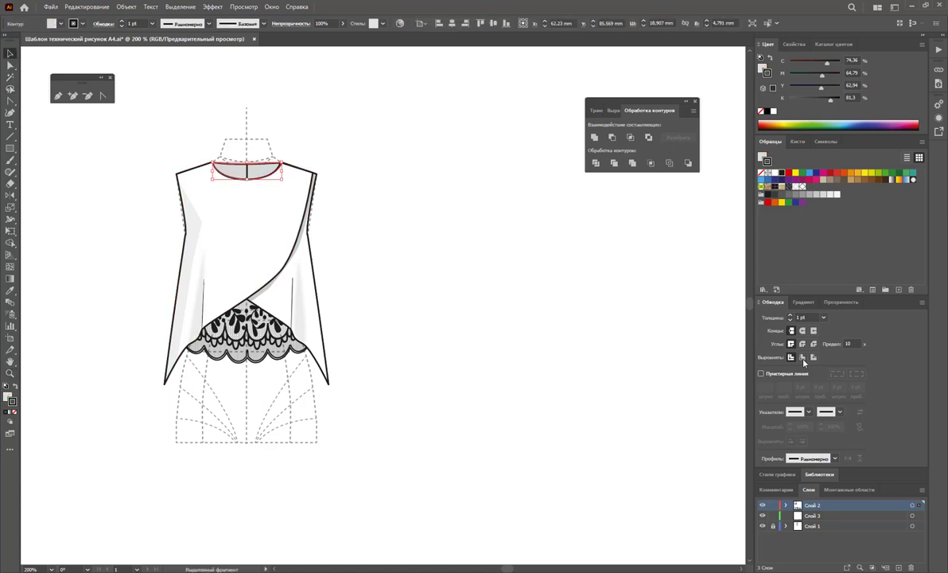
pyautogui.click(531, 319)
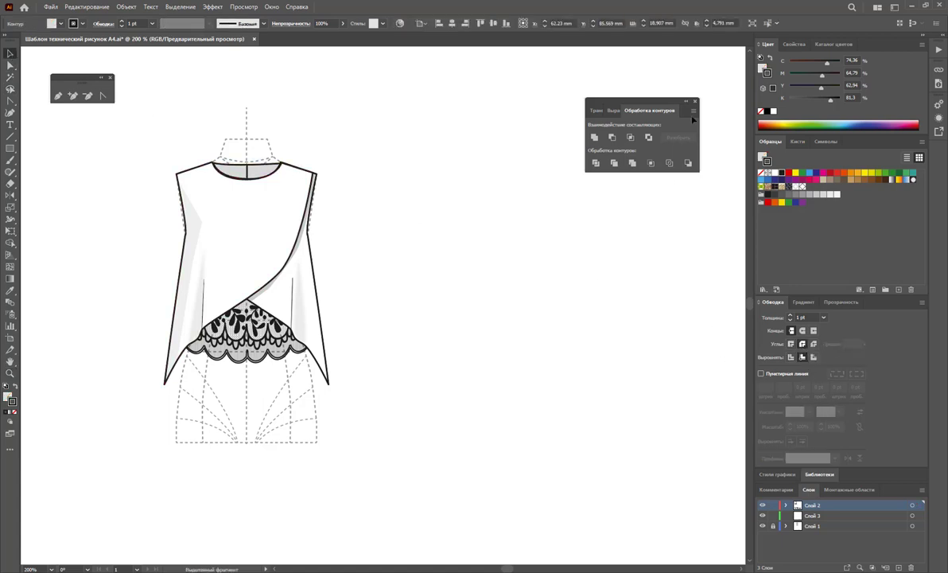
pyautogui.moveTo(674, 101); pyautogui.dragTo(709, 64)
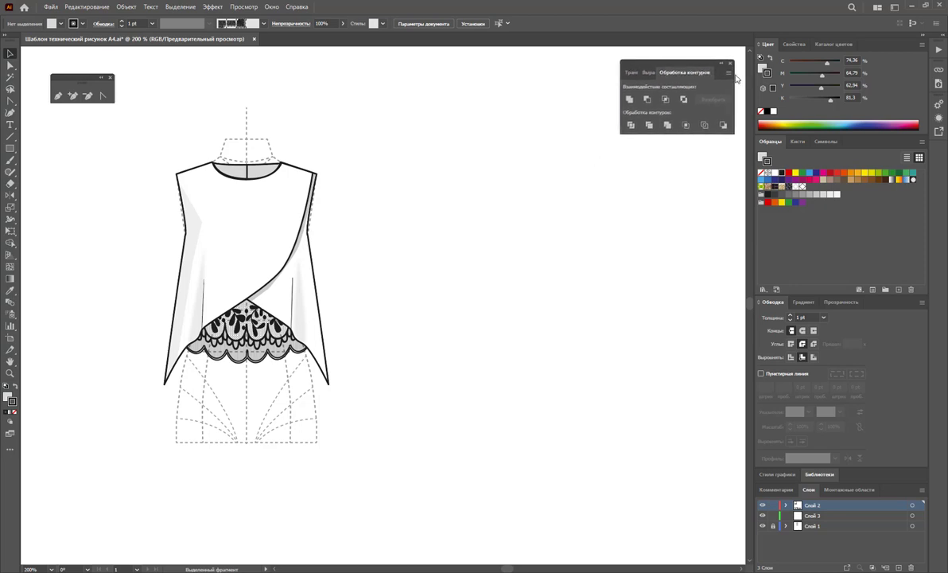
pyautogui.click(731, 63)
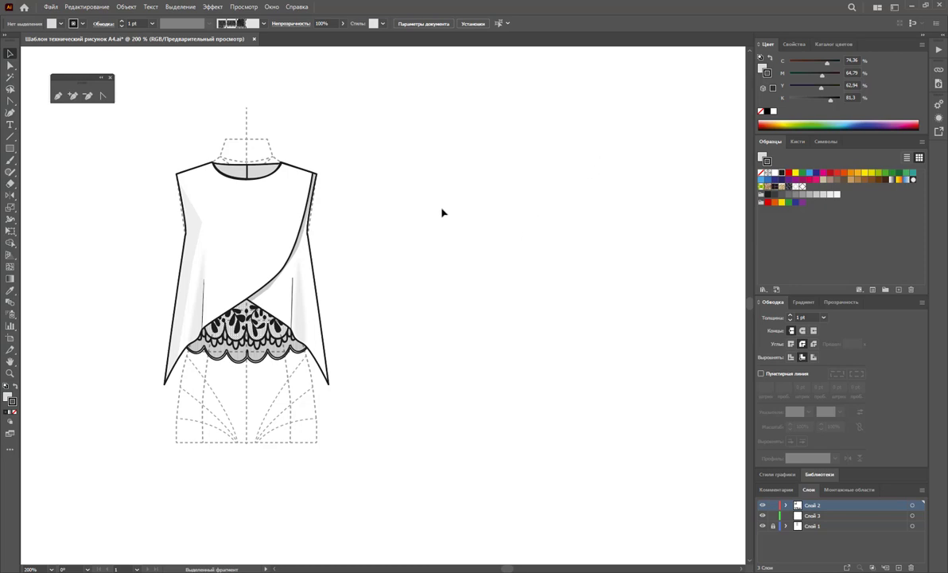
pyautogui.moveTo(375, 134); pyautogui.dragTo(143, 414)
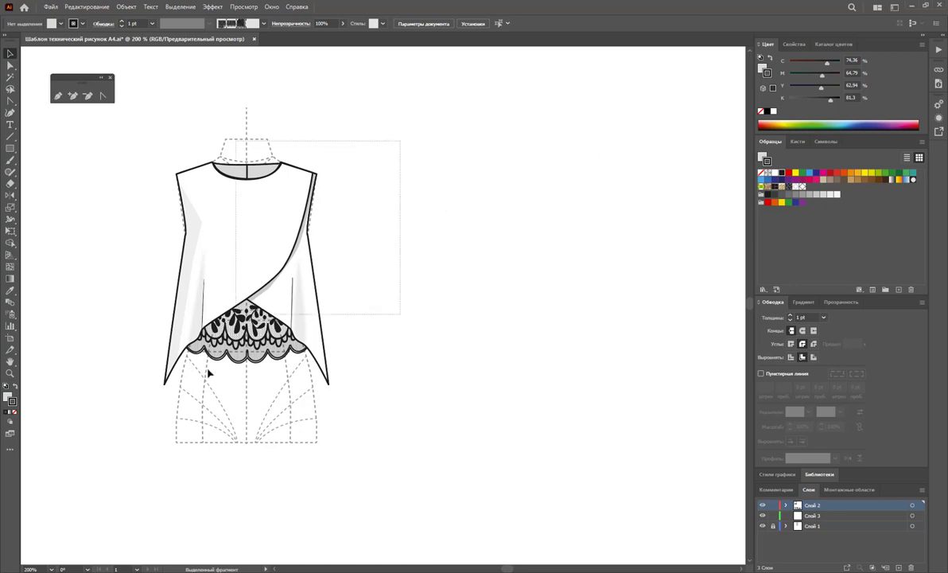
pyautogui.click(444, 373)
pyautogui.press('z')
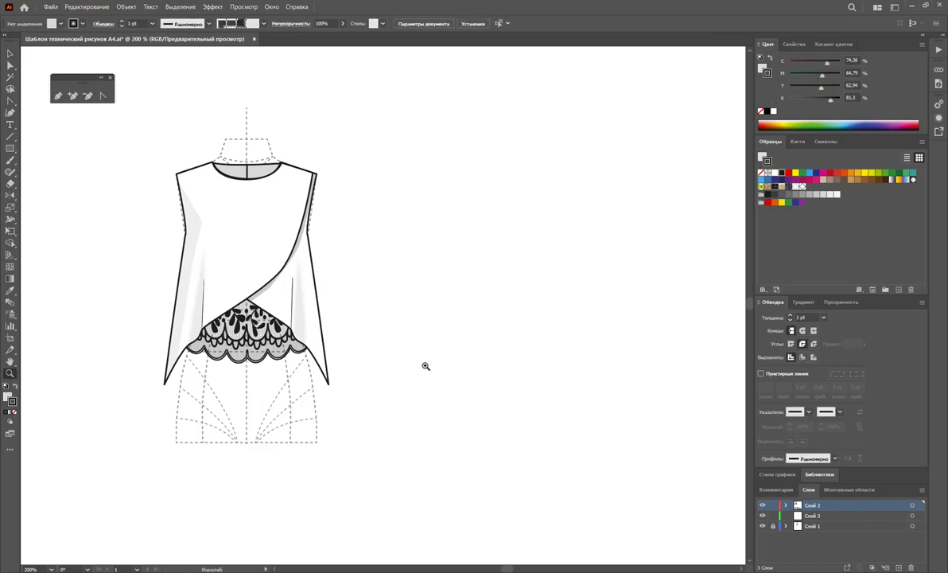
pyautogui.keyDown('alt'); pyautogui.click(442, 361); pyautogui.keyUp('alt')
pyautogui.keyDown('alt'); pyautogui.click(401, 329); pyautogui.keyUp('alt')
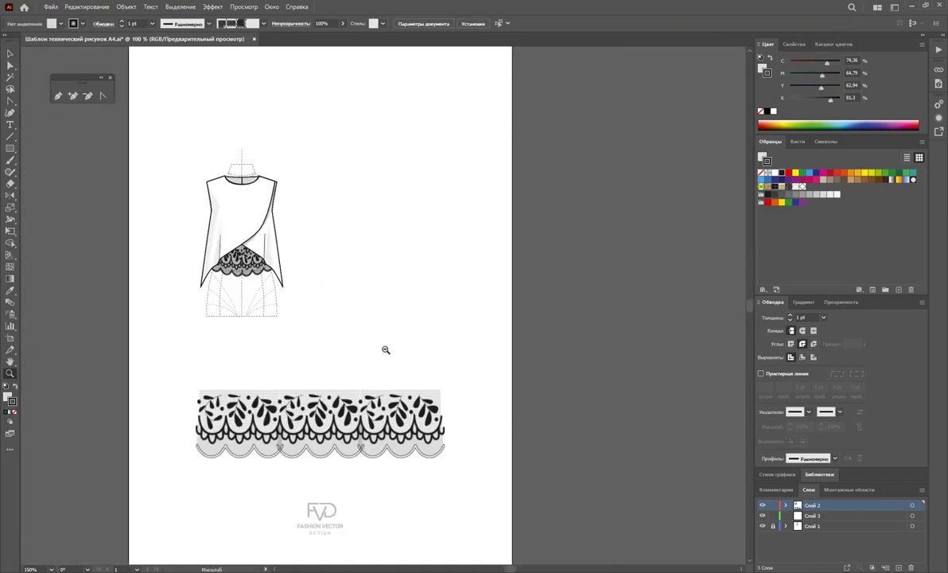
# Marquee-select every garment path and Alt-drag a copy to the right of the original.
pyautogui.click(9, 54)
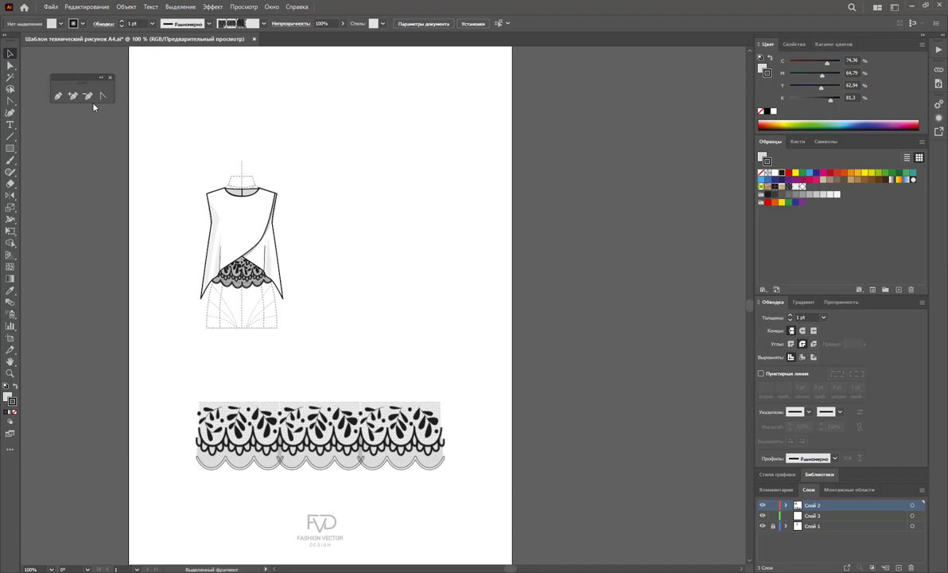
pyautogui.click(10, 65)
pyautogui.moveTo(136, 114); pyautogui.dragTo(299, 317)
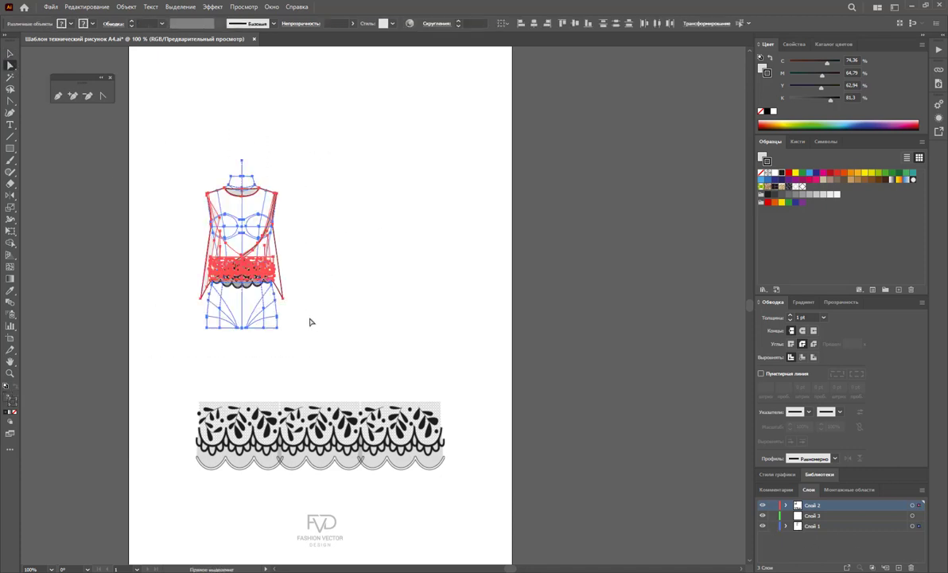
pyautogui.click(13, 56)
pyautogui.moveTo(237, 257); pyautogui.dragTo(398, 274)
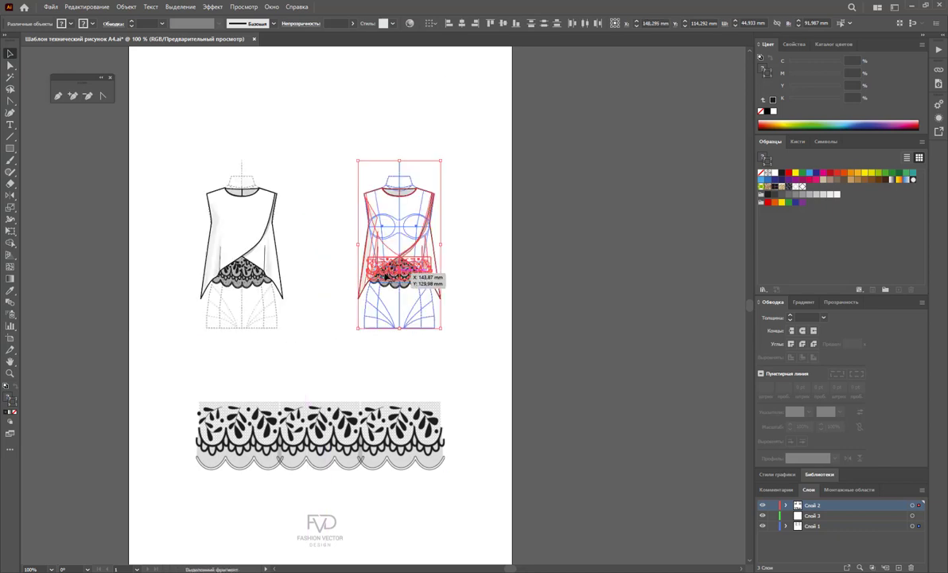
# Fill the copy's front and back wrap panels with the crimson swatch.
pyautogui.click(438, 368)
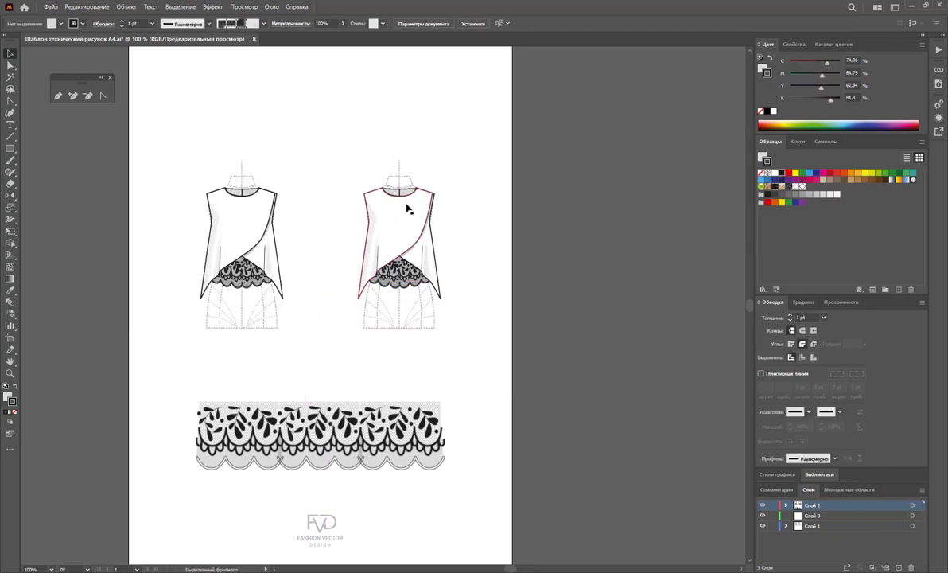
pyautogui.click(414, 228)
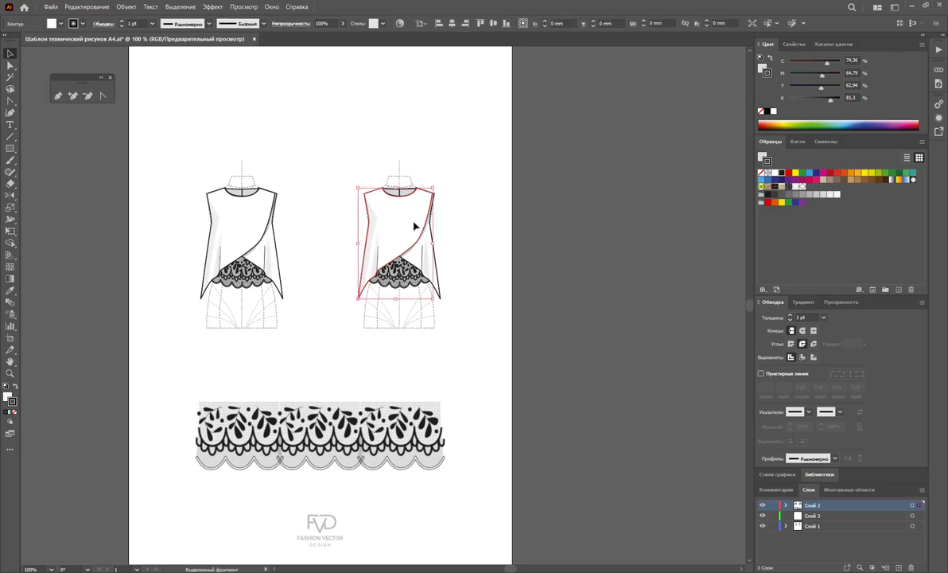
pyautogui.click(7, 397)
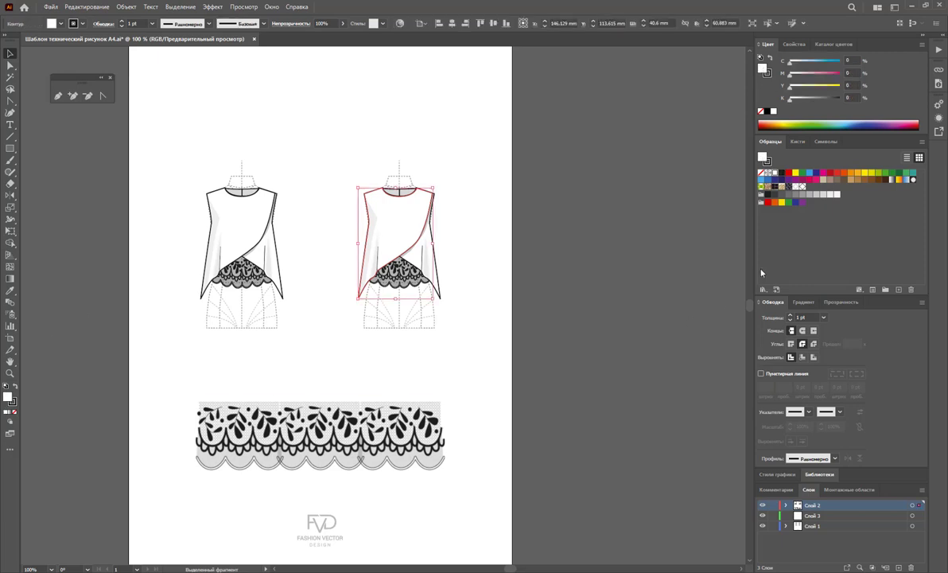
pyautogui.click(807, 180)
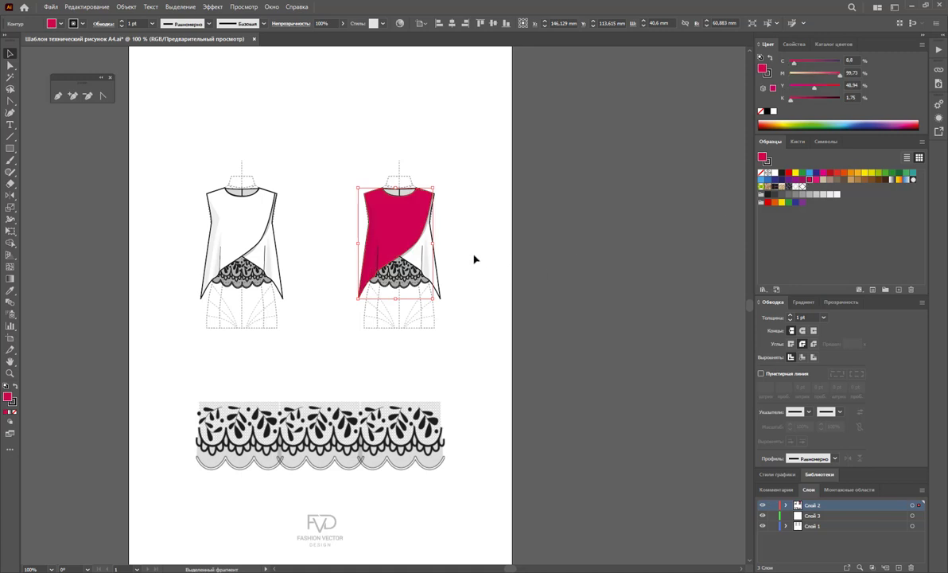
pyautogui.click(432, 243)
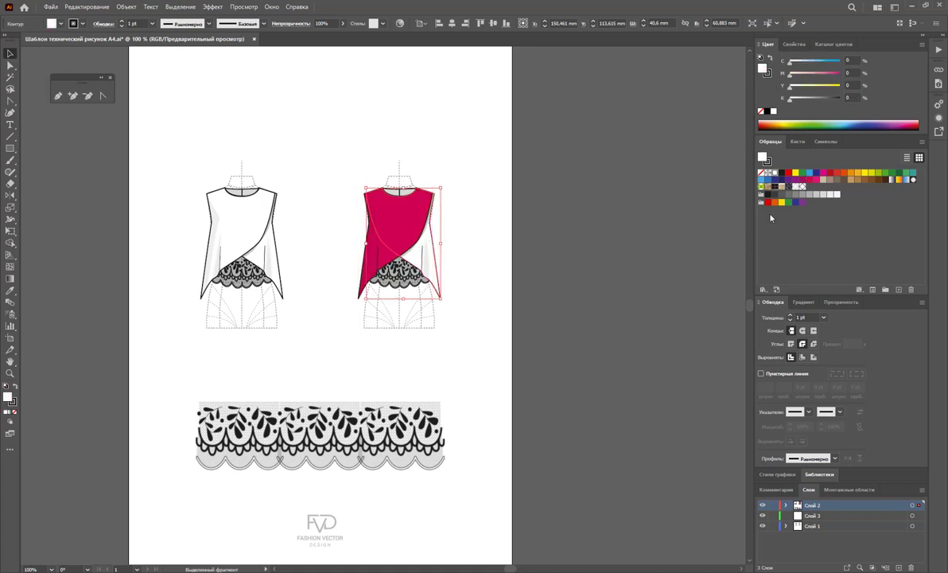
pyautogui.click(808, 180)
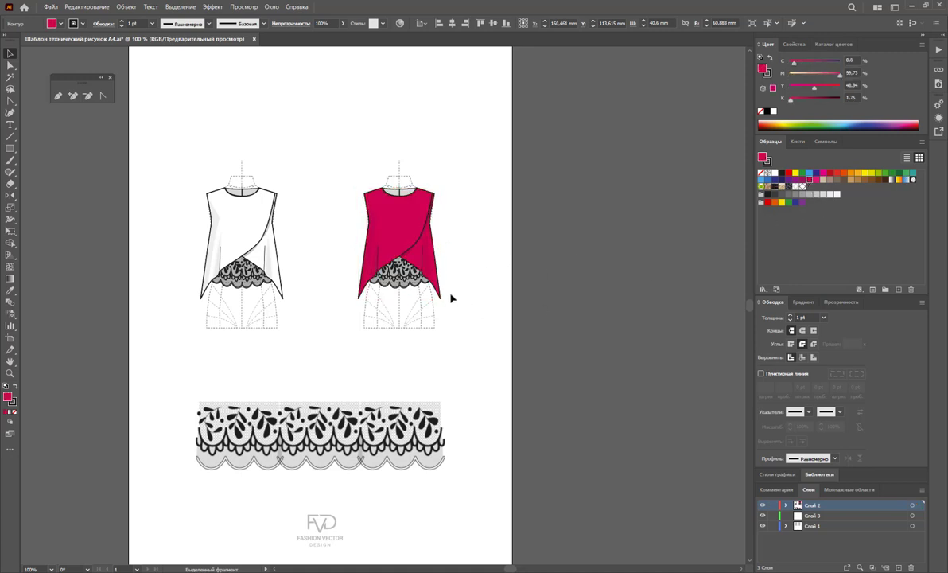
pyautogui.click(443, 216)
# Select the copy's faint shading shapes and change their fill to dark maroon 3A0C24.
pyautogui.click(375, 253)
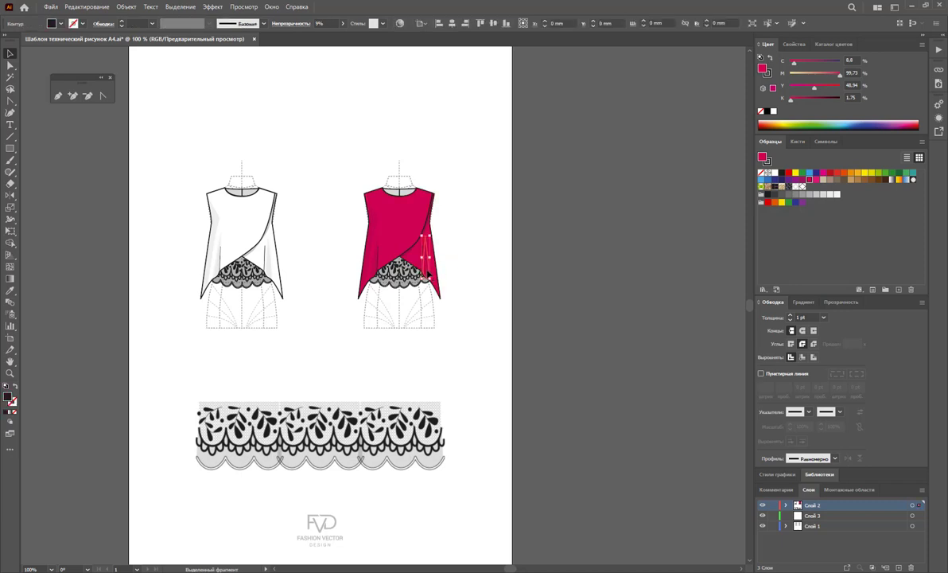
pyautogui.moveTo(374, 264); pyautogui.dragTo(374, 228)
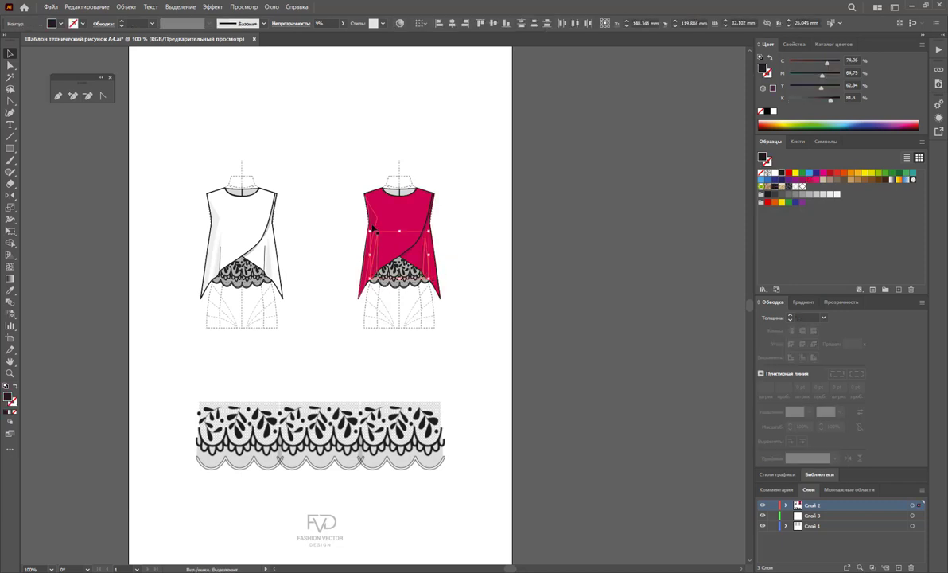
pyautogui.click(429, 226)
pyautogui.click(429, 227)
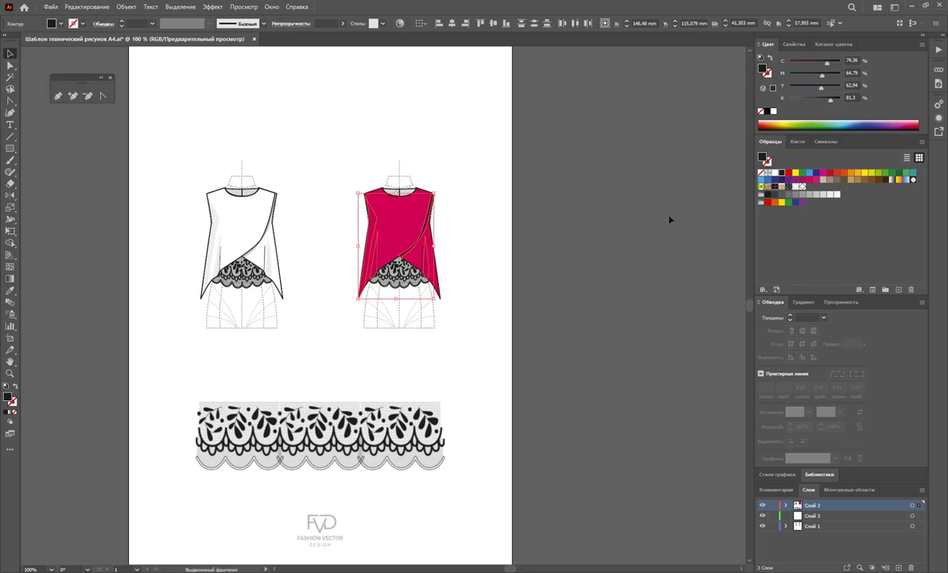
pyautogui.click(801, 180)
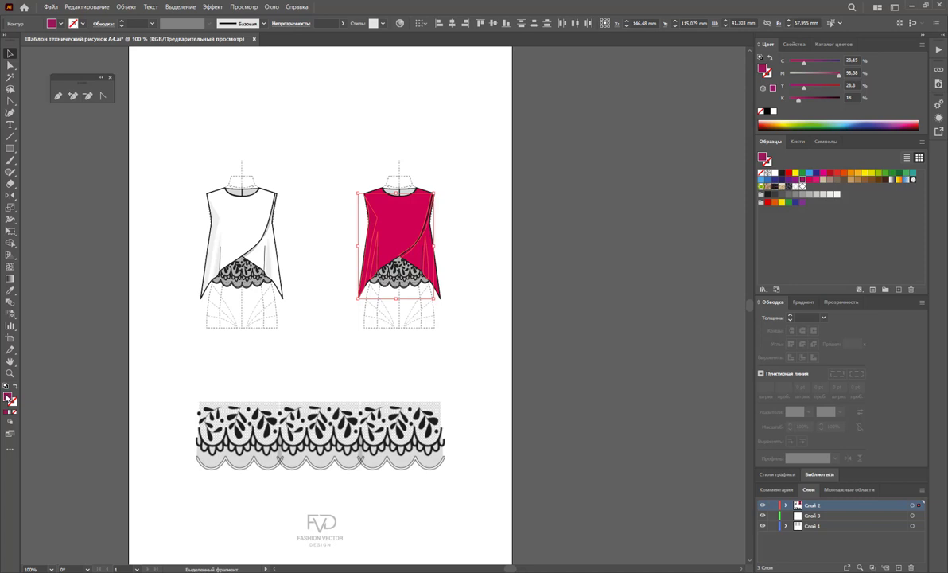
pyautogui.doubleClick(7, 397)
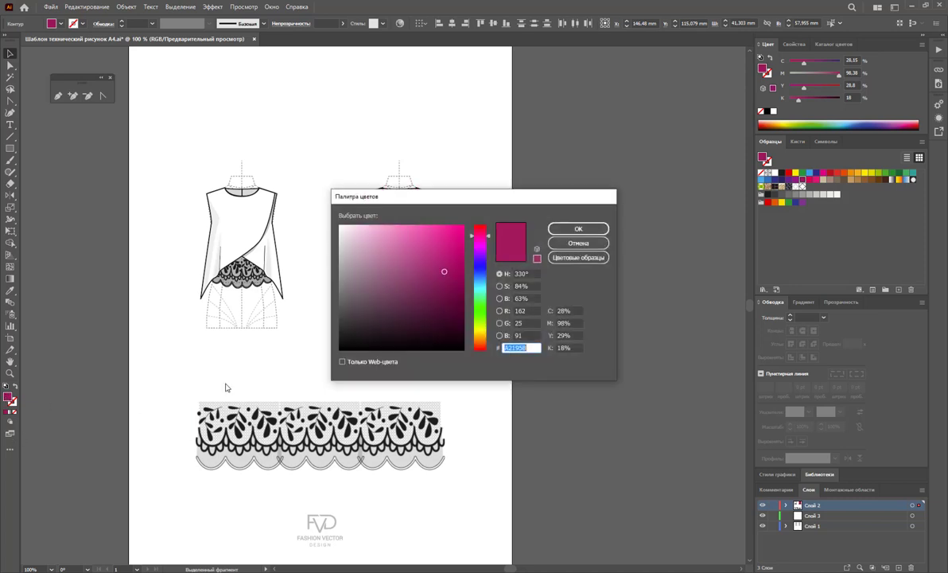
pyautogui.moveTo(444, 271); pyautogui.dragTo(439, 321)
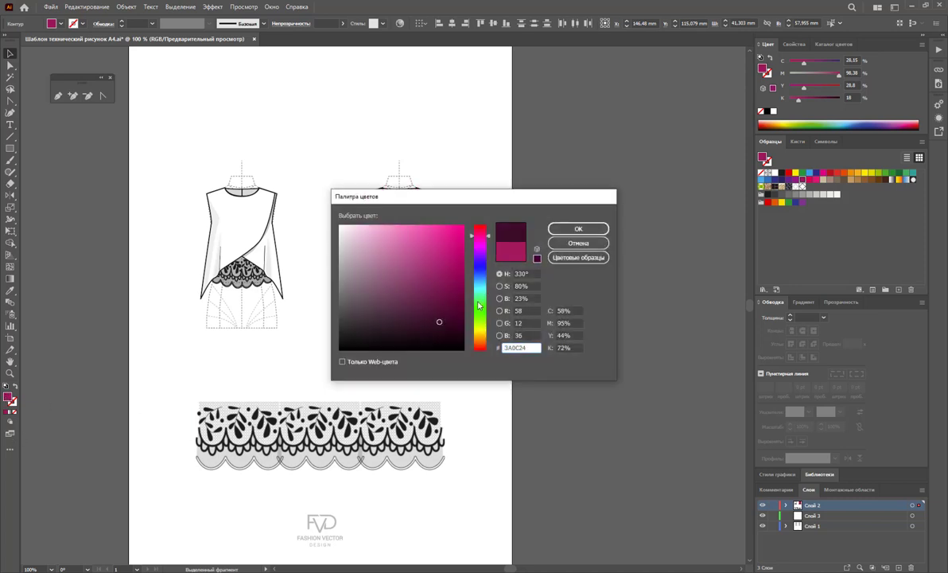
pyautogui.click(575, 228)
pyautogui.click(450, 214)
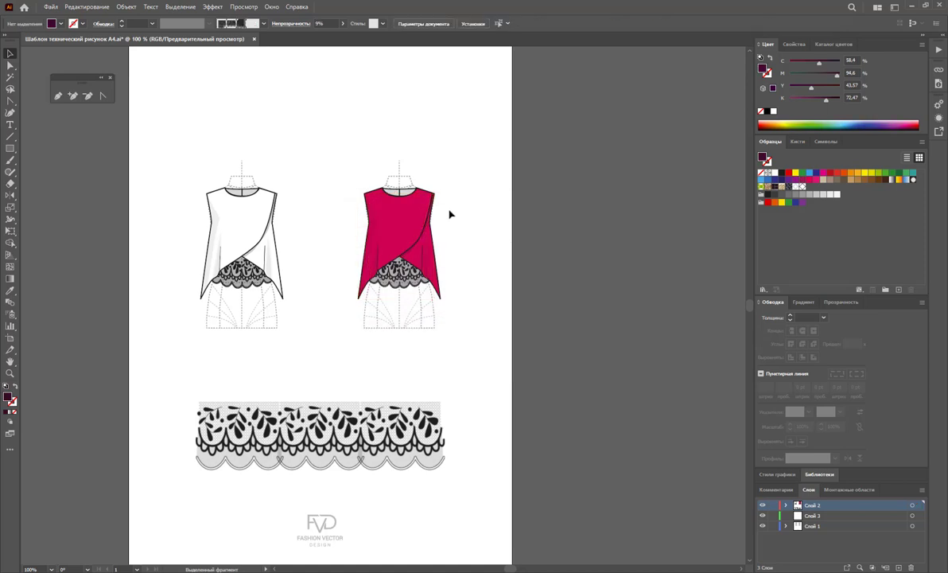
pyautogui.click(390, 192)
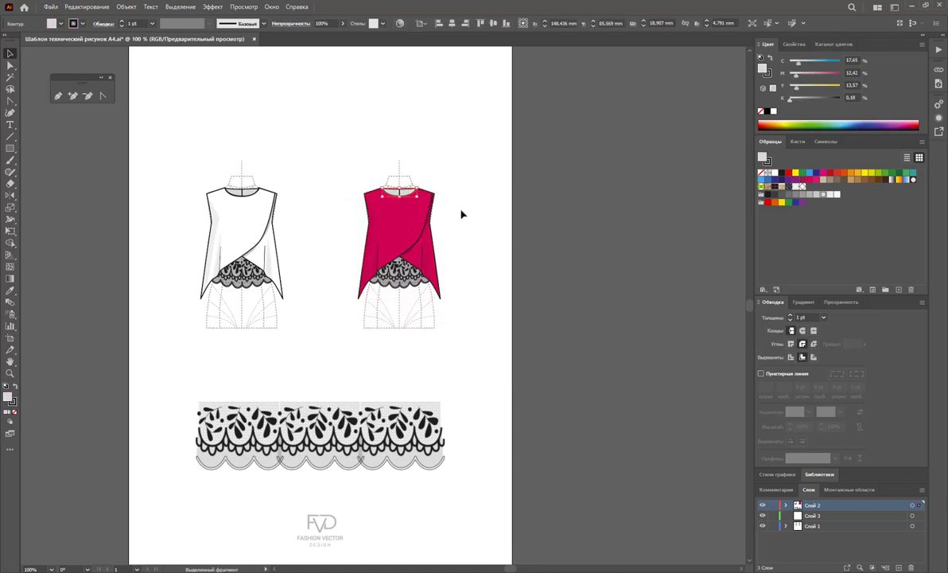
# Fill the copy's back-neck facing with the deep magenta swatch and check the result.
pyautogui.click(802, 180)
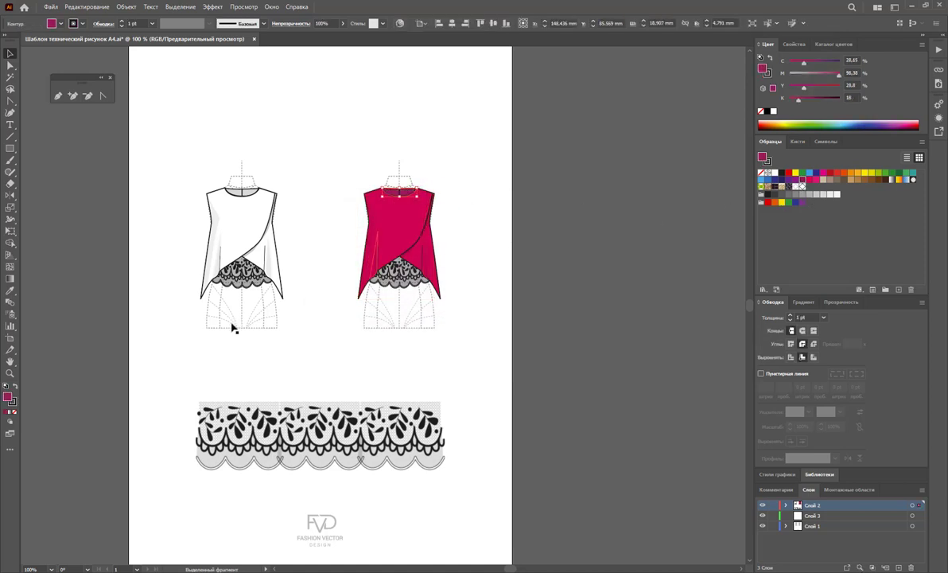
pyautogui.click(419, 337)
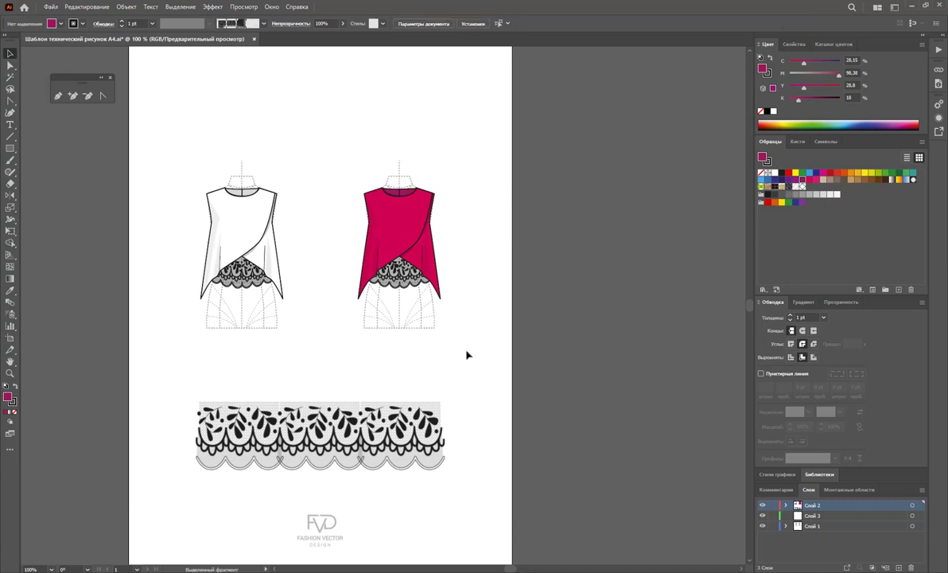
pyautogui.click(398, 195)
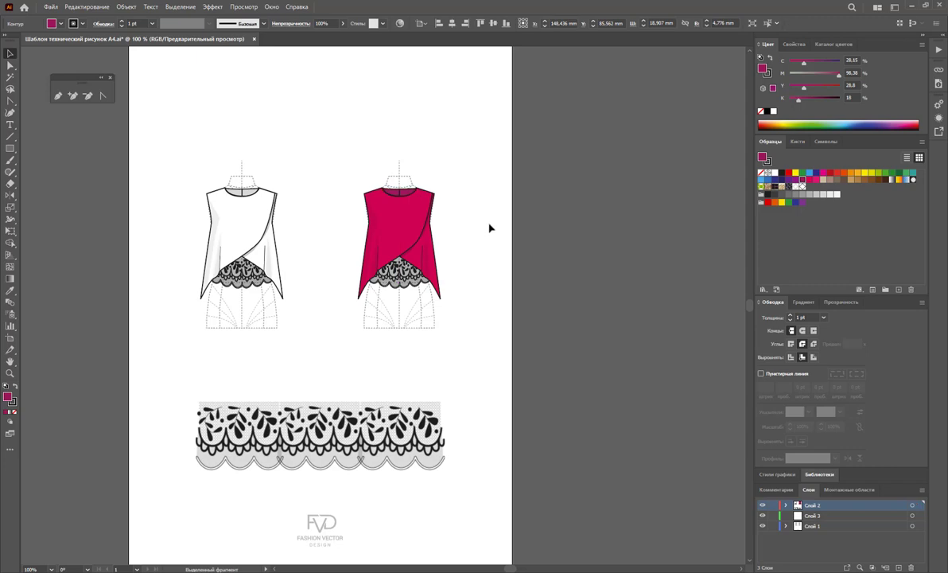
pyautogui.click(358, 226)
pyautogui.click(10, 373)
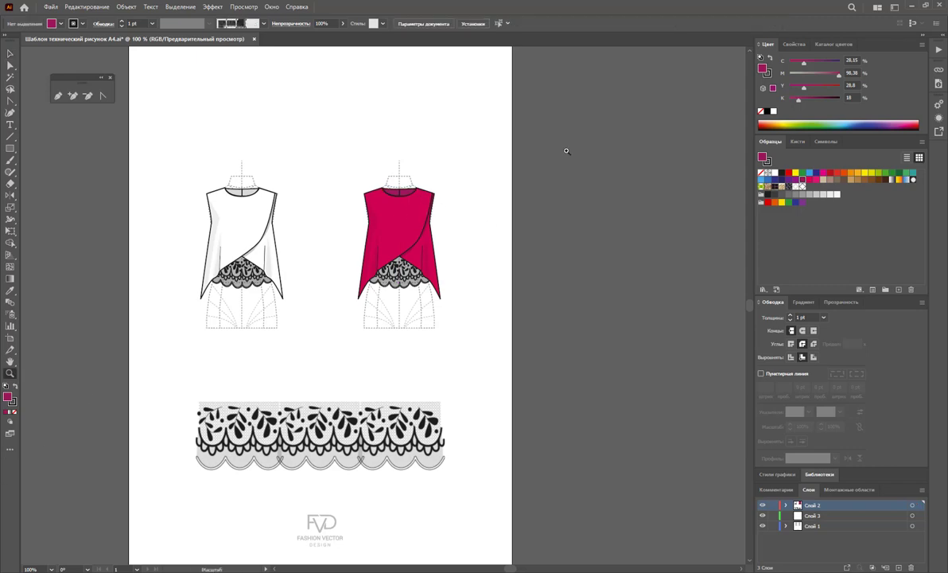
# Zoom into the crimson top's neckline and stretch the back-neck facing slightly lower.
pyautogui.moveTo(390, 191)
pyautogui.mouseDown()
pyautogui.moveTo(580, 311)
pyautogui.moveTo(701, 322)
pyautogui.mouseUp()
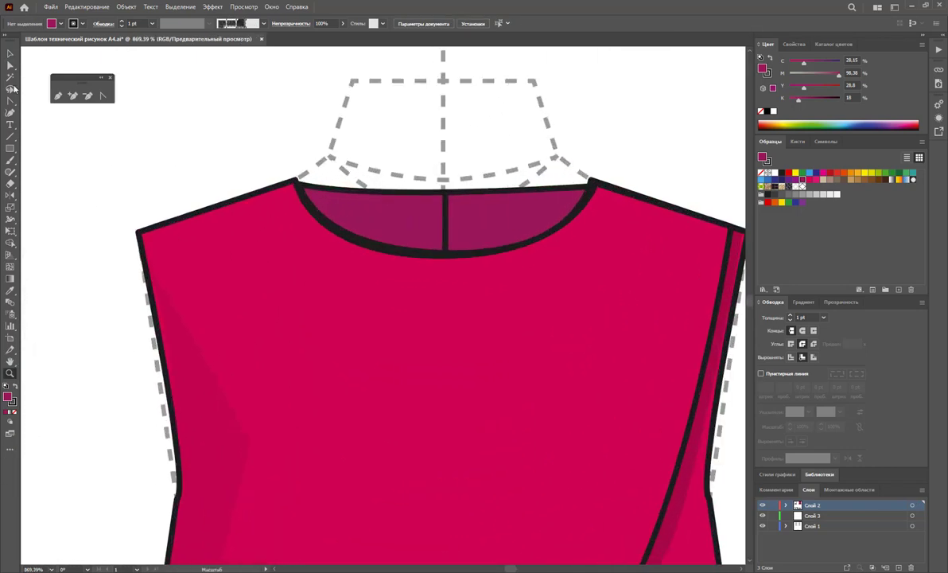
pyautogui.click(11, 65)
pyautogui.click(370, 199)
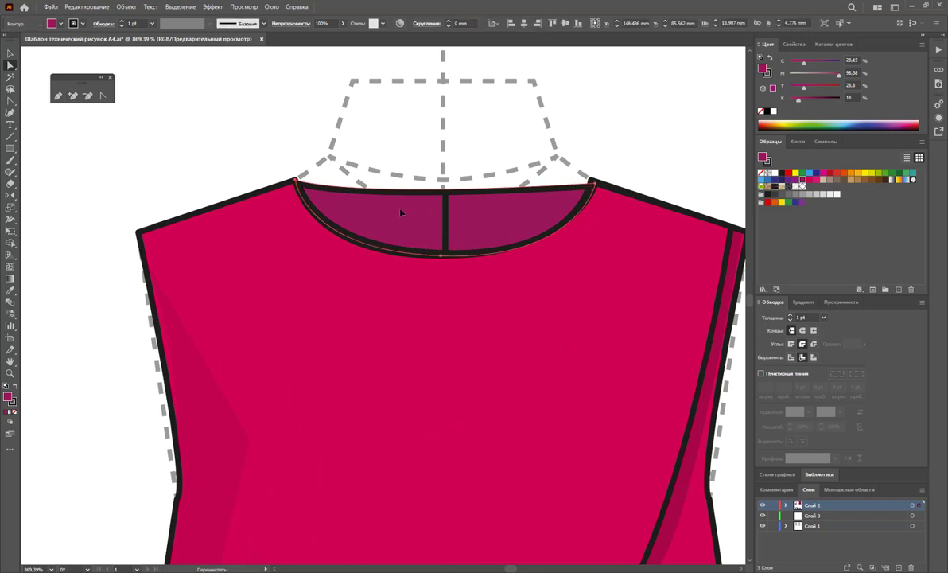
pyautogui.moveTo(401, 213); pyautogui.dragTo(397, 213)
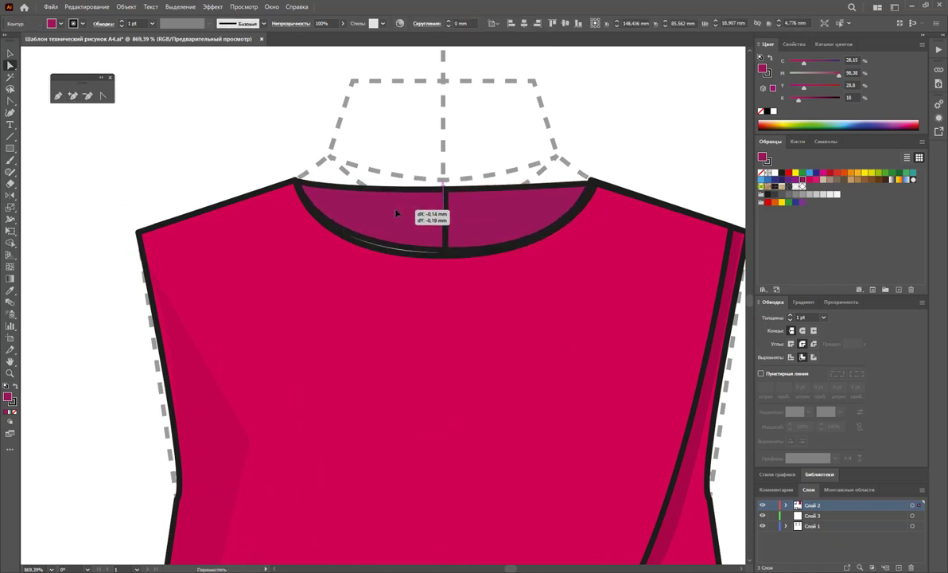
pyautogui.press('a')
pyautogui.click(442, 253)
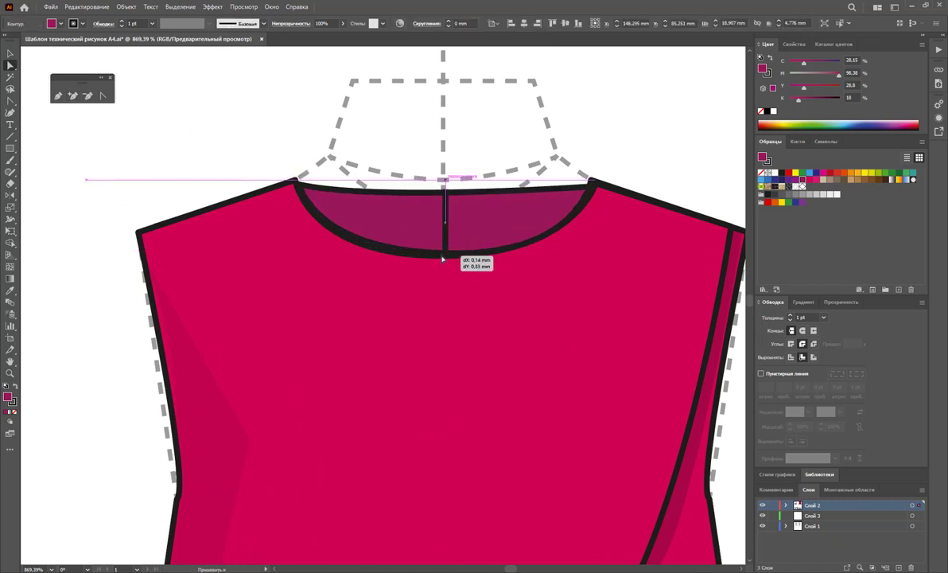
pyautogui.click(11, 53)
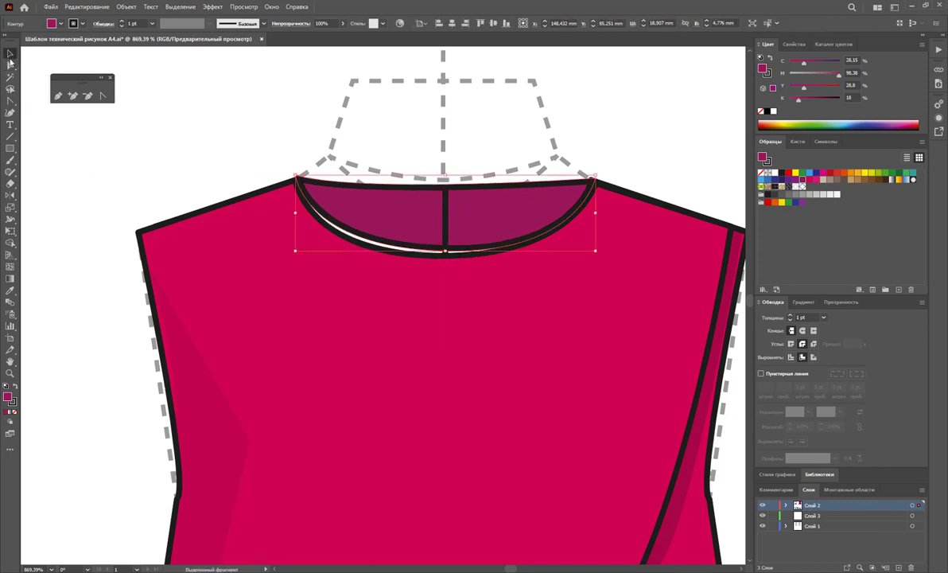
pyautogui.moveTo(447, 261); pyautogui.dragTo(446, 263)
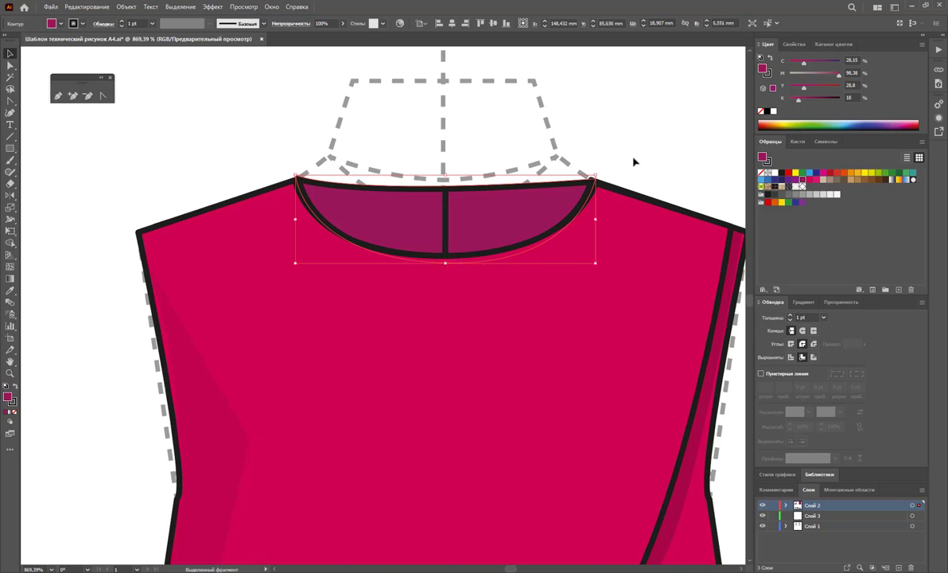
# Fill the back-neck facing with darker crimson AA114C.
pyautogui.click(805, 182)
pyautogui.doubleClick(10, 398)
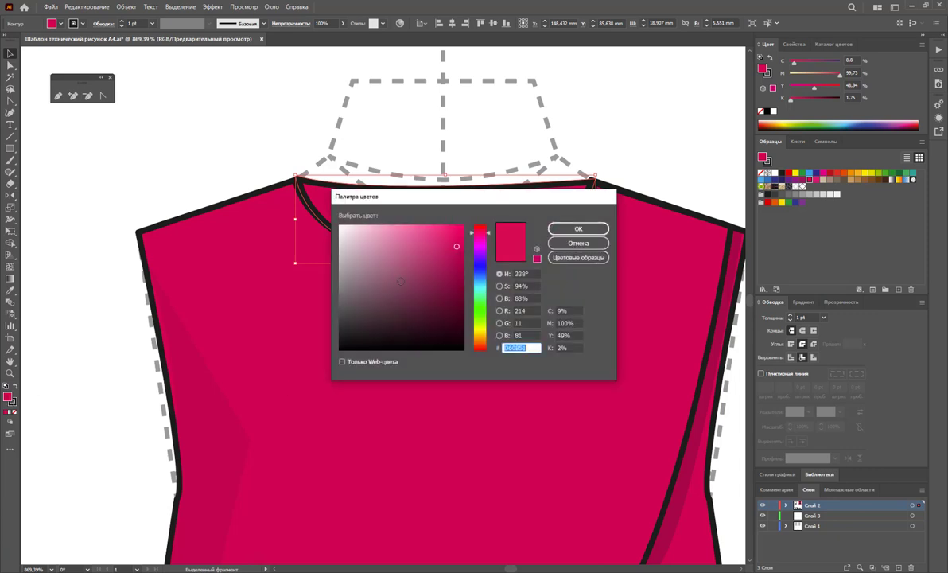
pyautogui.moveTo(456, 246); pyautogui.dragTo(451, 266)
pyautogui.moveTo(461, 197); pyautogui.dragTo(440, 257)
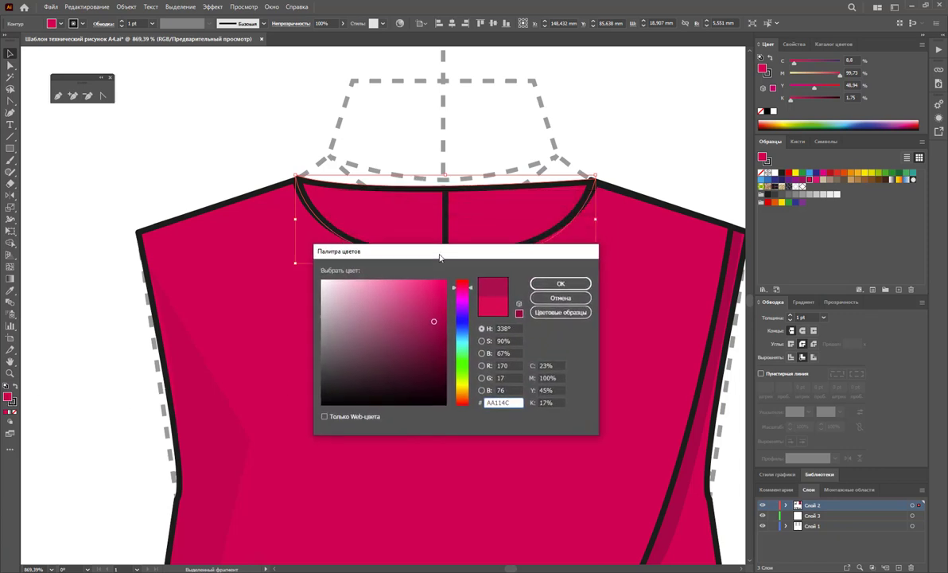
pyautogui.click(558, 288)
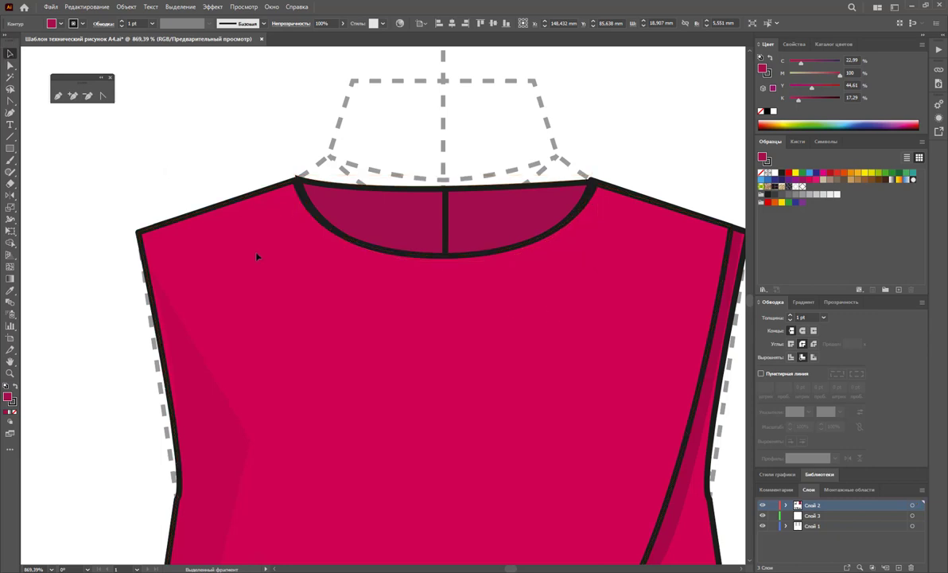
# Zoom out to view the white and crimson tops side by side.
pyautogui.press('z')
pyautogui.click(410, 396)
pyautogui.moveTo(414, 379); pyautogui.dragTo(435, 382)
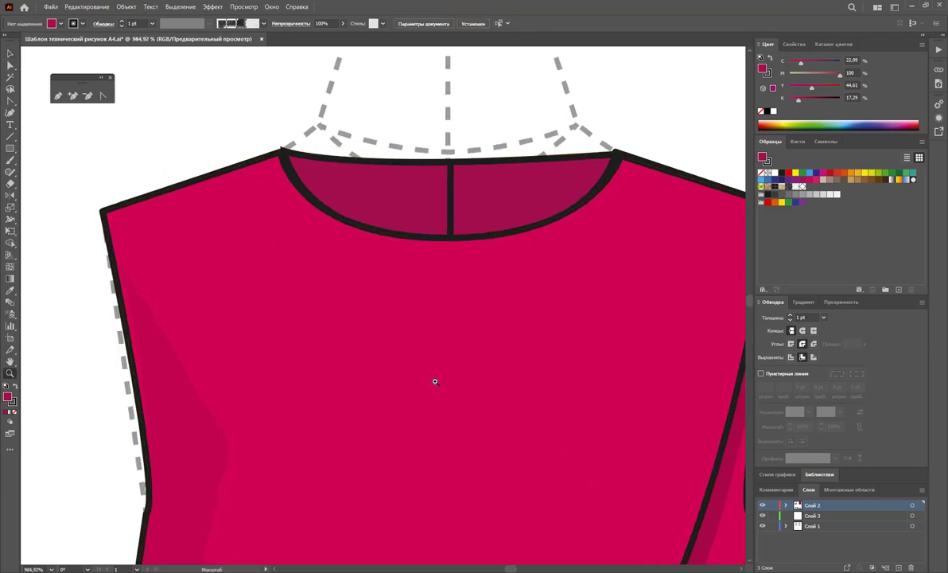
pyautogui.keyDown('alt'); pyautogui.click(460, 389); pyautogui.keyUp('alt')
pyautogui.keyDown('alt'); pyautogui.click(377, 383); pyautogui.keyUp('alt')
pyautogui.keyDown('alt'); pyautogui.click(419, 389); pyautogui.keyUp('alt')
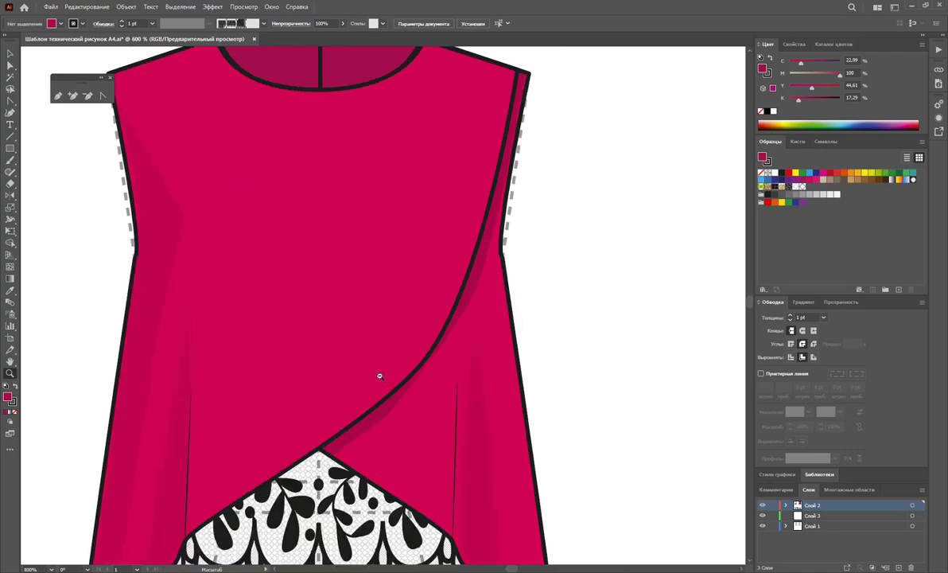
pyautogui.keyDown('alt'); pyautogui.click(379, 377); pyautogui.keyUp('alt')
pyautogui.keyDown('alt'); pyautogui.click(342, 364); pyautogui.keyUp('alt')
pyautogui.keyDown('alt'); pyautogui.click(306, 350); pyautogui.keyUp('alt')
pyautogui.keyDown('alt'); pyautogui.click(302, 283); pyautogui.keyUp('alt')
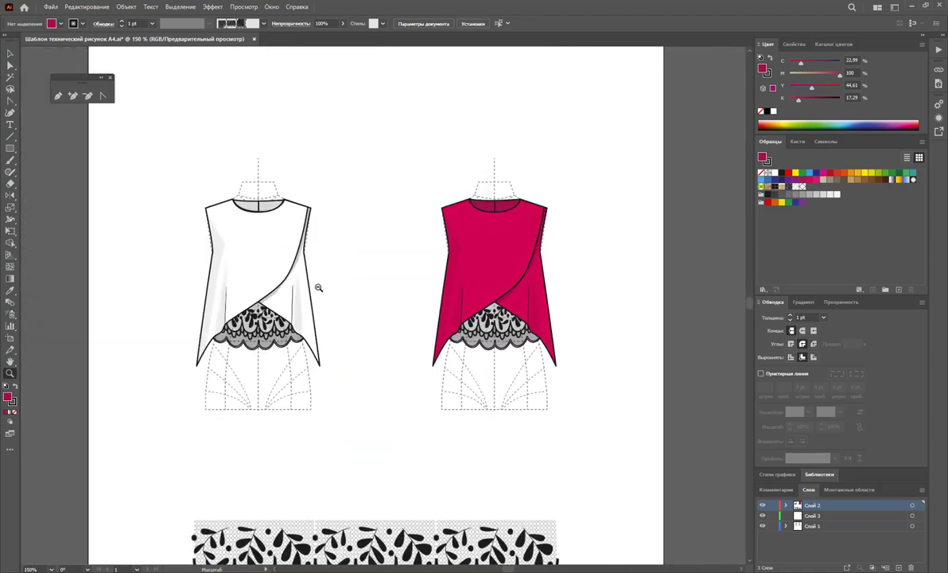
pyautogui.scroll(-2, 401, 304)
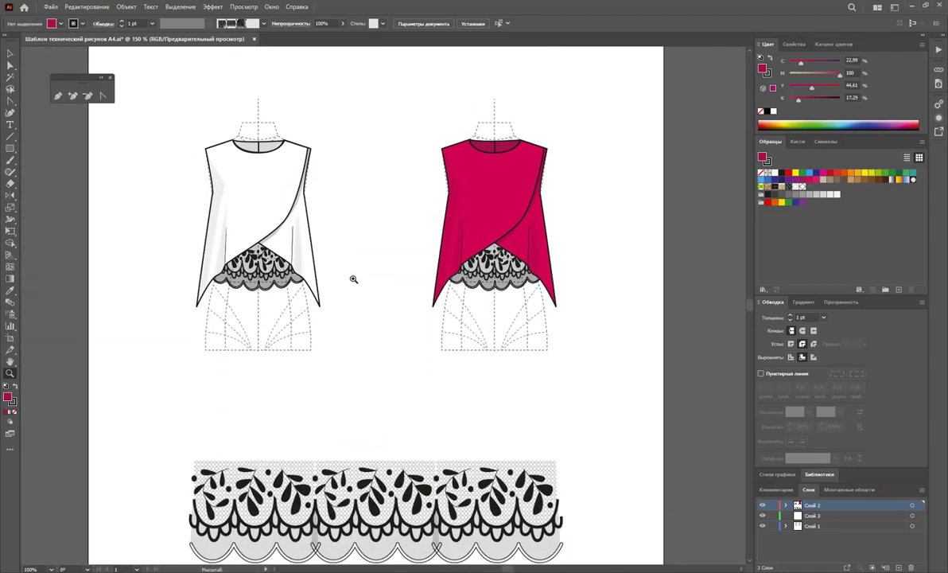
pyautogui.scroll(-2, 371, 281)
pyautogui.scroll(1, 193, 292)
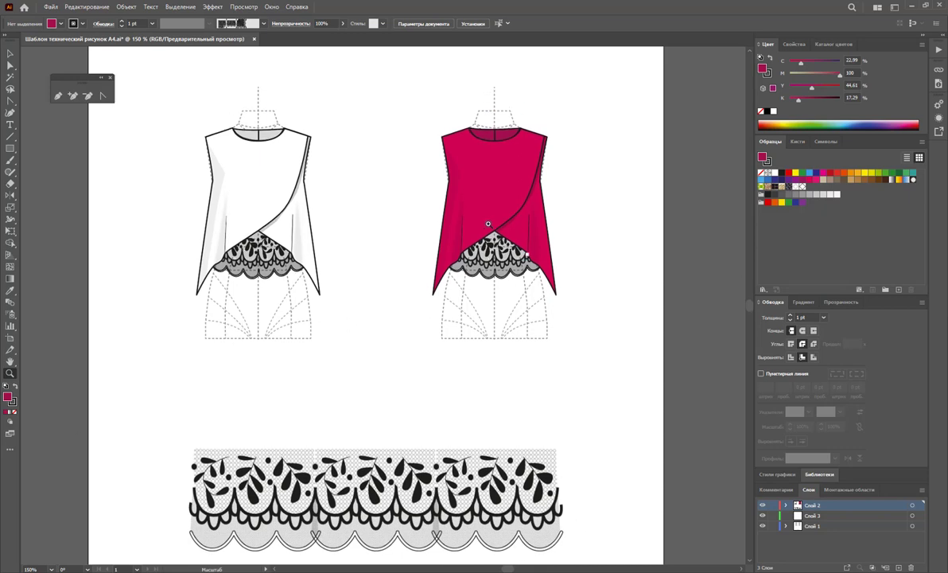
pyautogui.scroll(1, 525, 403)
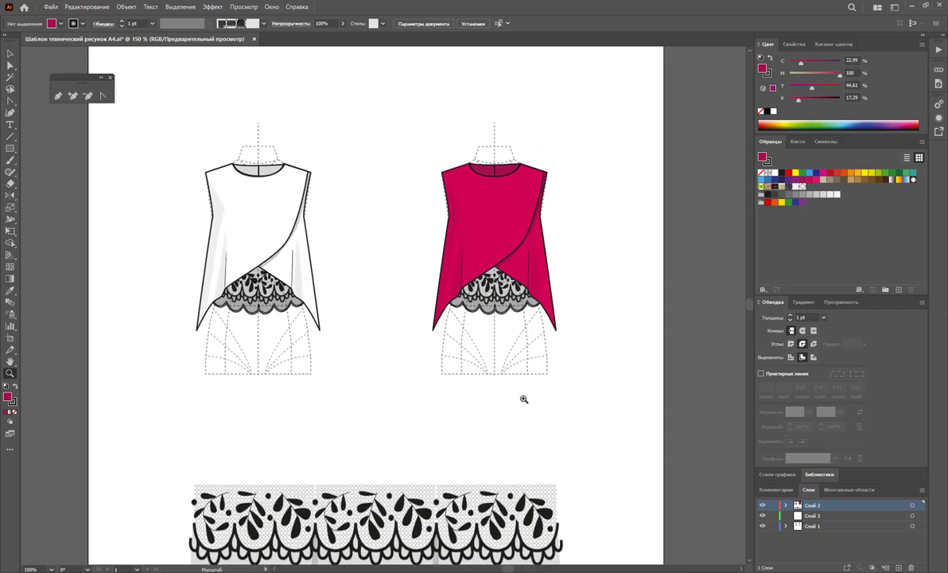
pyautogui.scroll(-1, 513, 395)
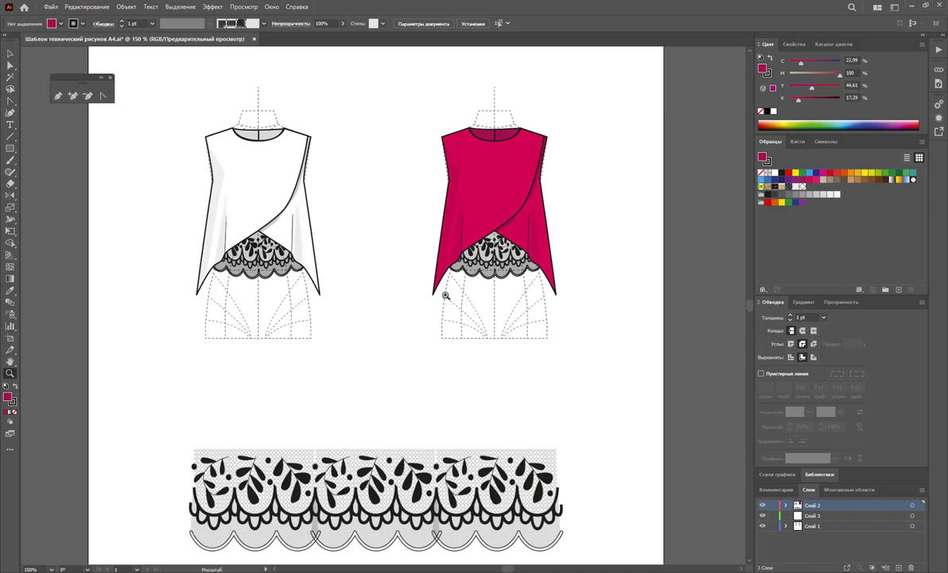
pyautogui.click(10, 148)
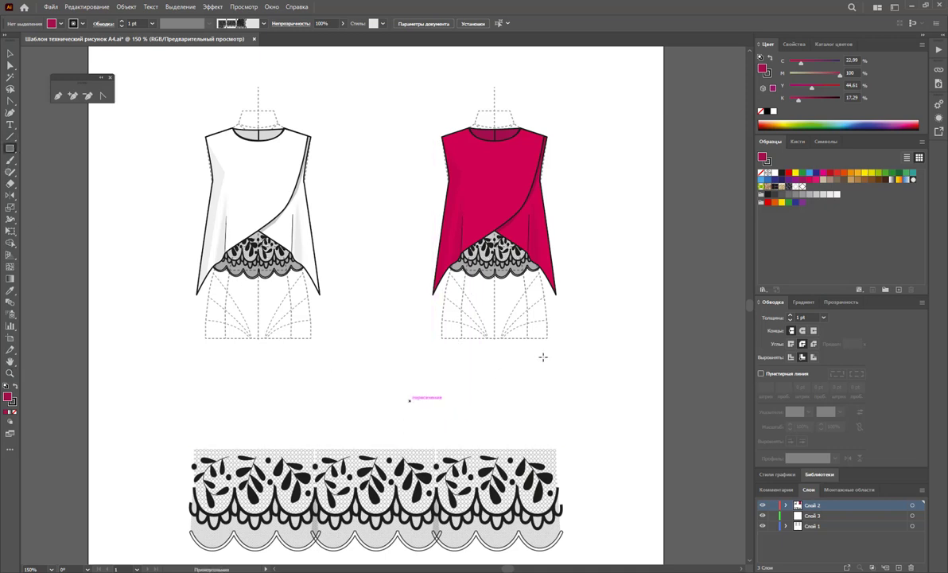
pyautogui.moveTo(411, 400); pyautogui.dragTo(575, 317)
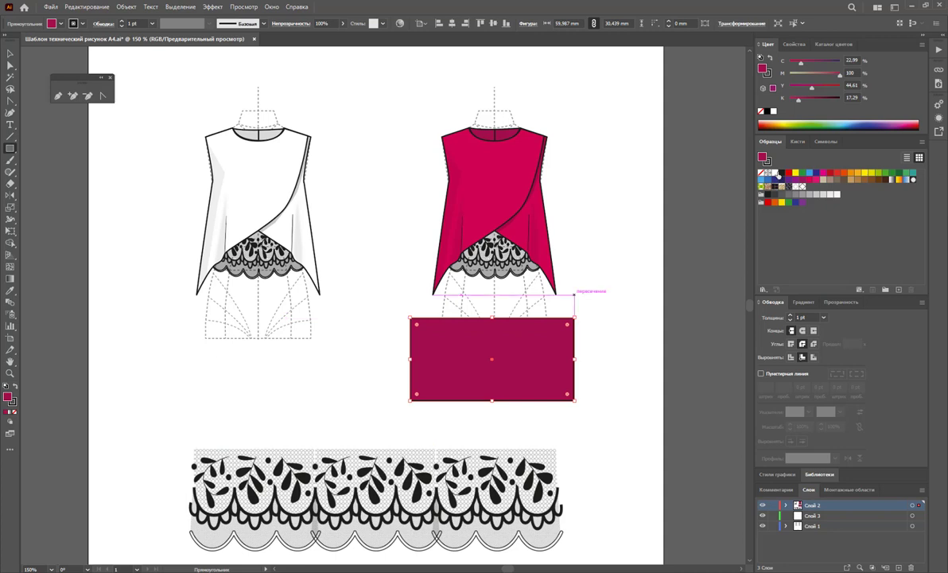
pyautogui.click(803, 174)
pyautogui.click(10, 53)
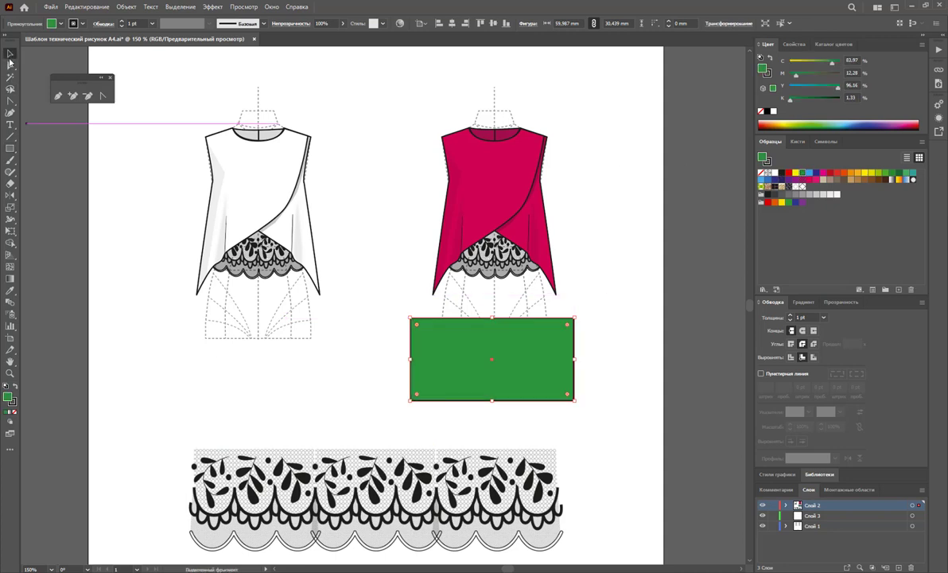
pyautogui.moveTo(572, 383); pyautogui.dragTo(538, 306)
pyautogui.rightClick(477, 311)
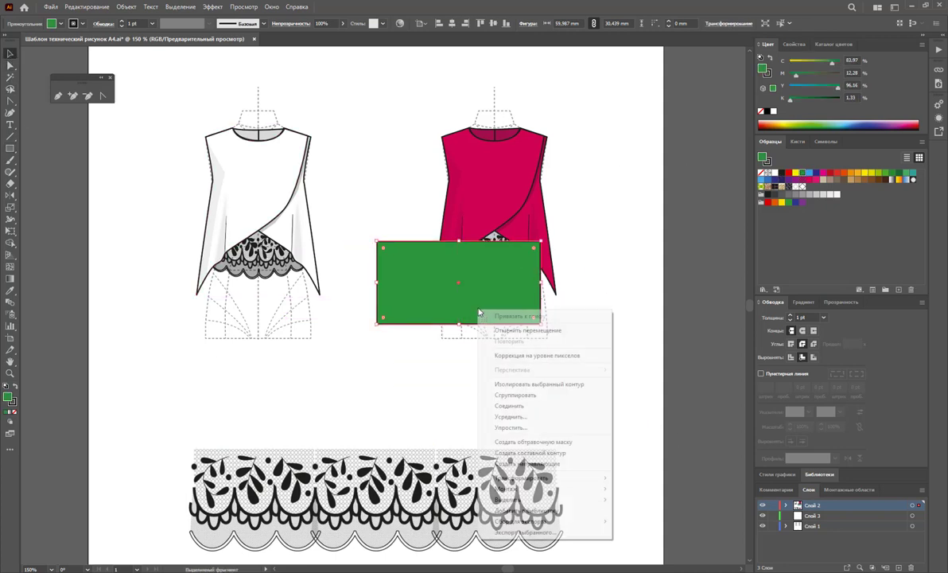
pyautogui.click(640, 517)
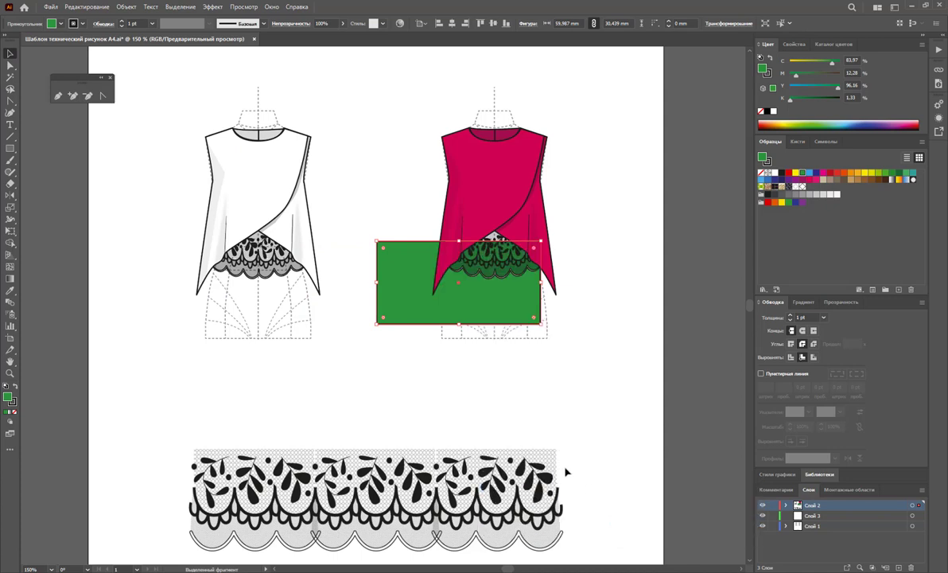
pyautogui.moveTo(466, 271)
pyautogui.mouseDown()
pyautogui.moveTo(607, 301)
pyautogui.moveTo(603, 294)
pyautogui.mouseUp()
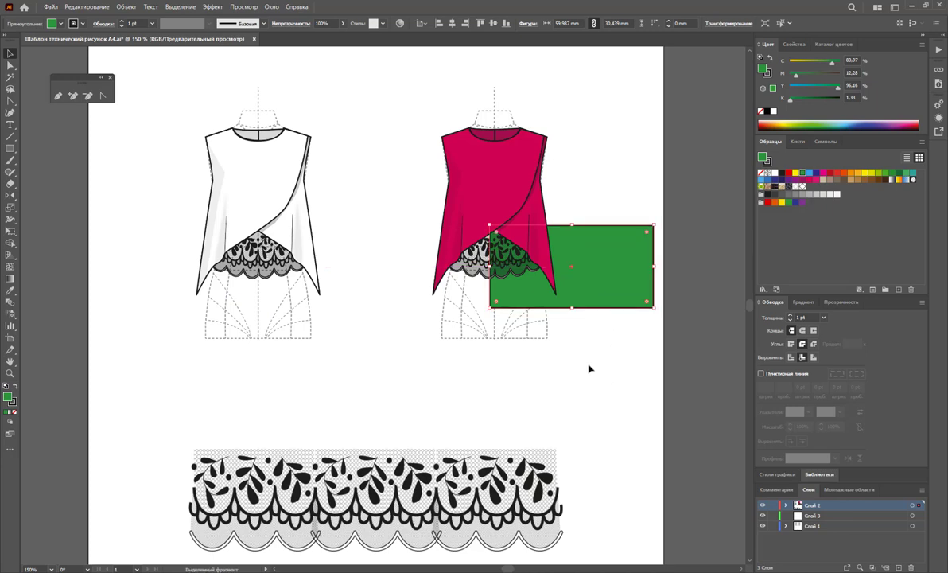
pyautogui.click(588, 368)
pyautogui.click(617, 265)
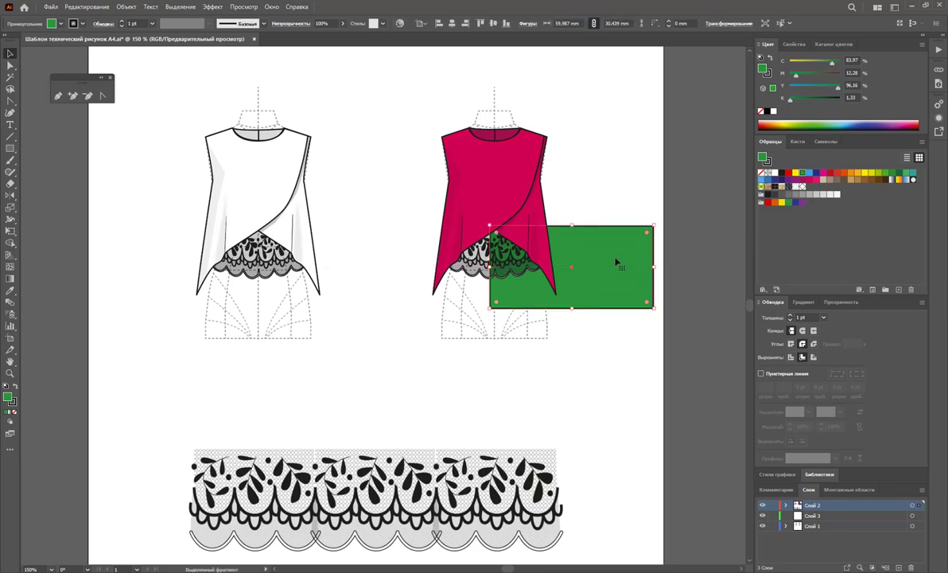
pyautogui.press('Print')
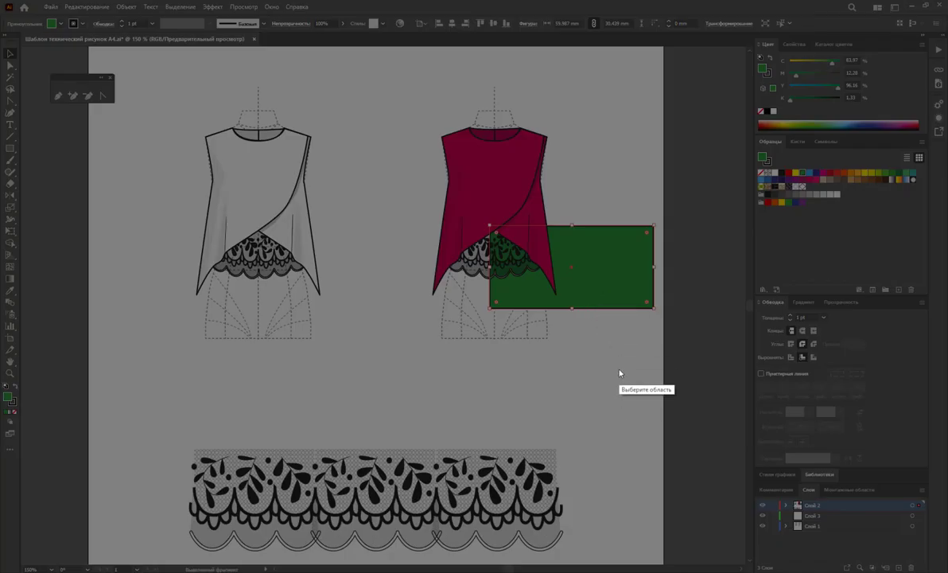
pyautogui.press('Escape')
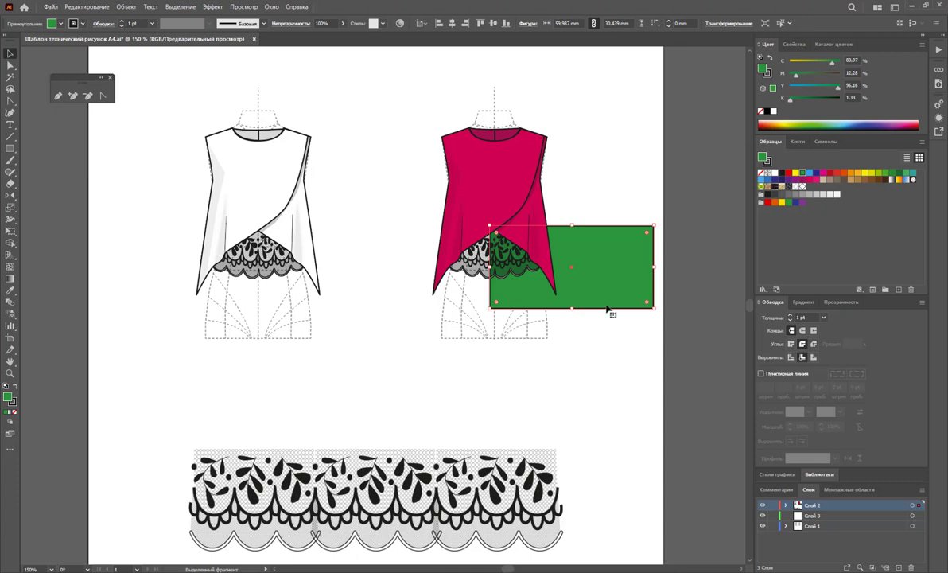
pyautogui.press('Delete')
pyautogui.scroll(-1, 598, 348)
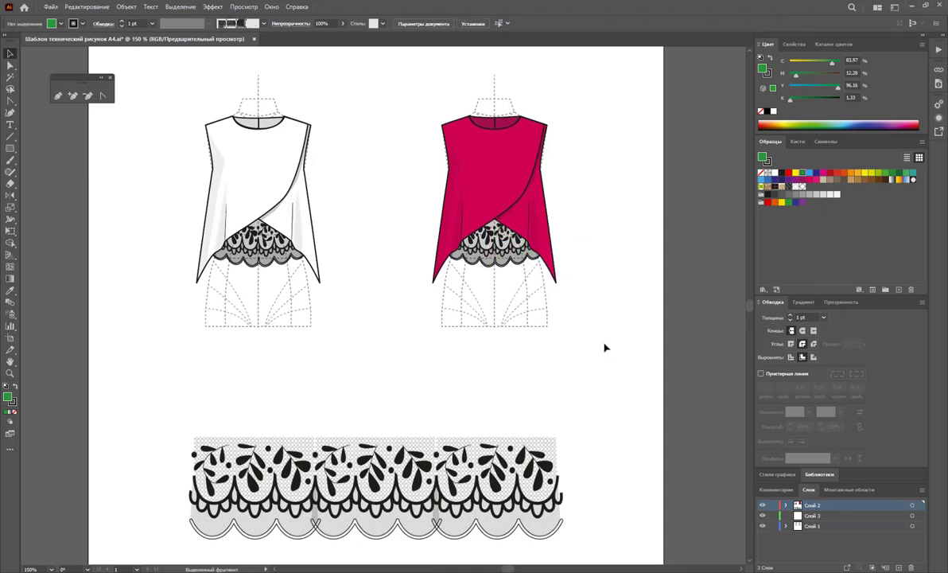